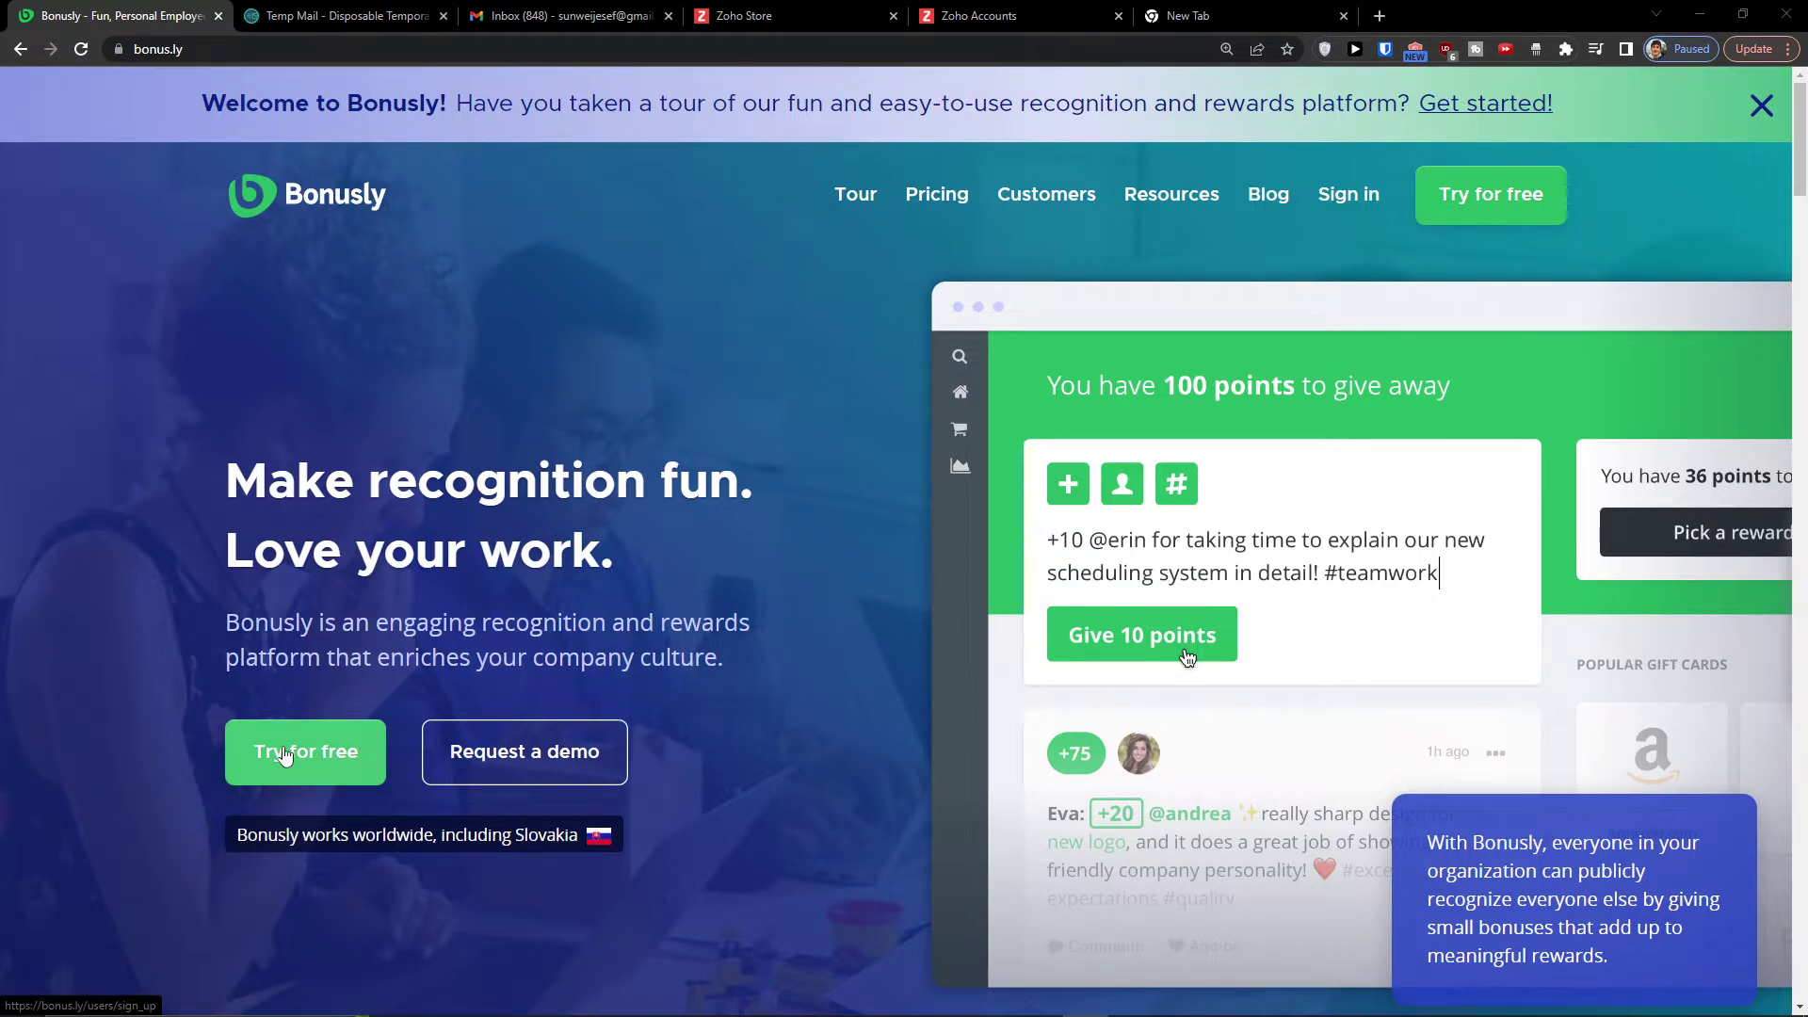
Sign up for the free Bonusly trial with the email address copied from Temp Mail and request the confirmation email.
left_click(337, 759)
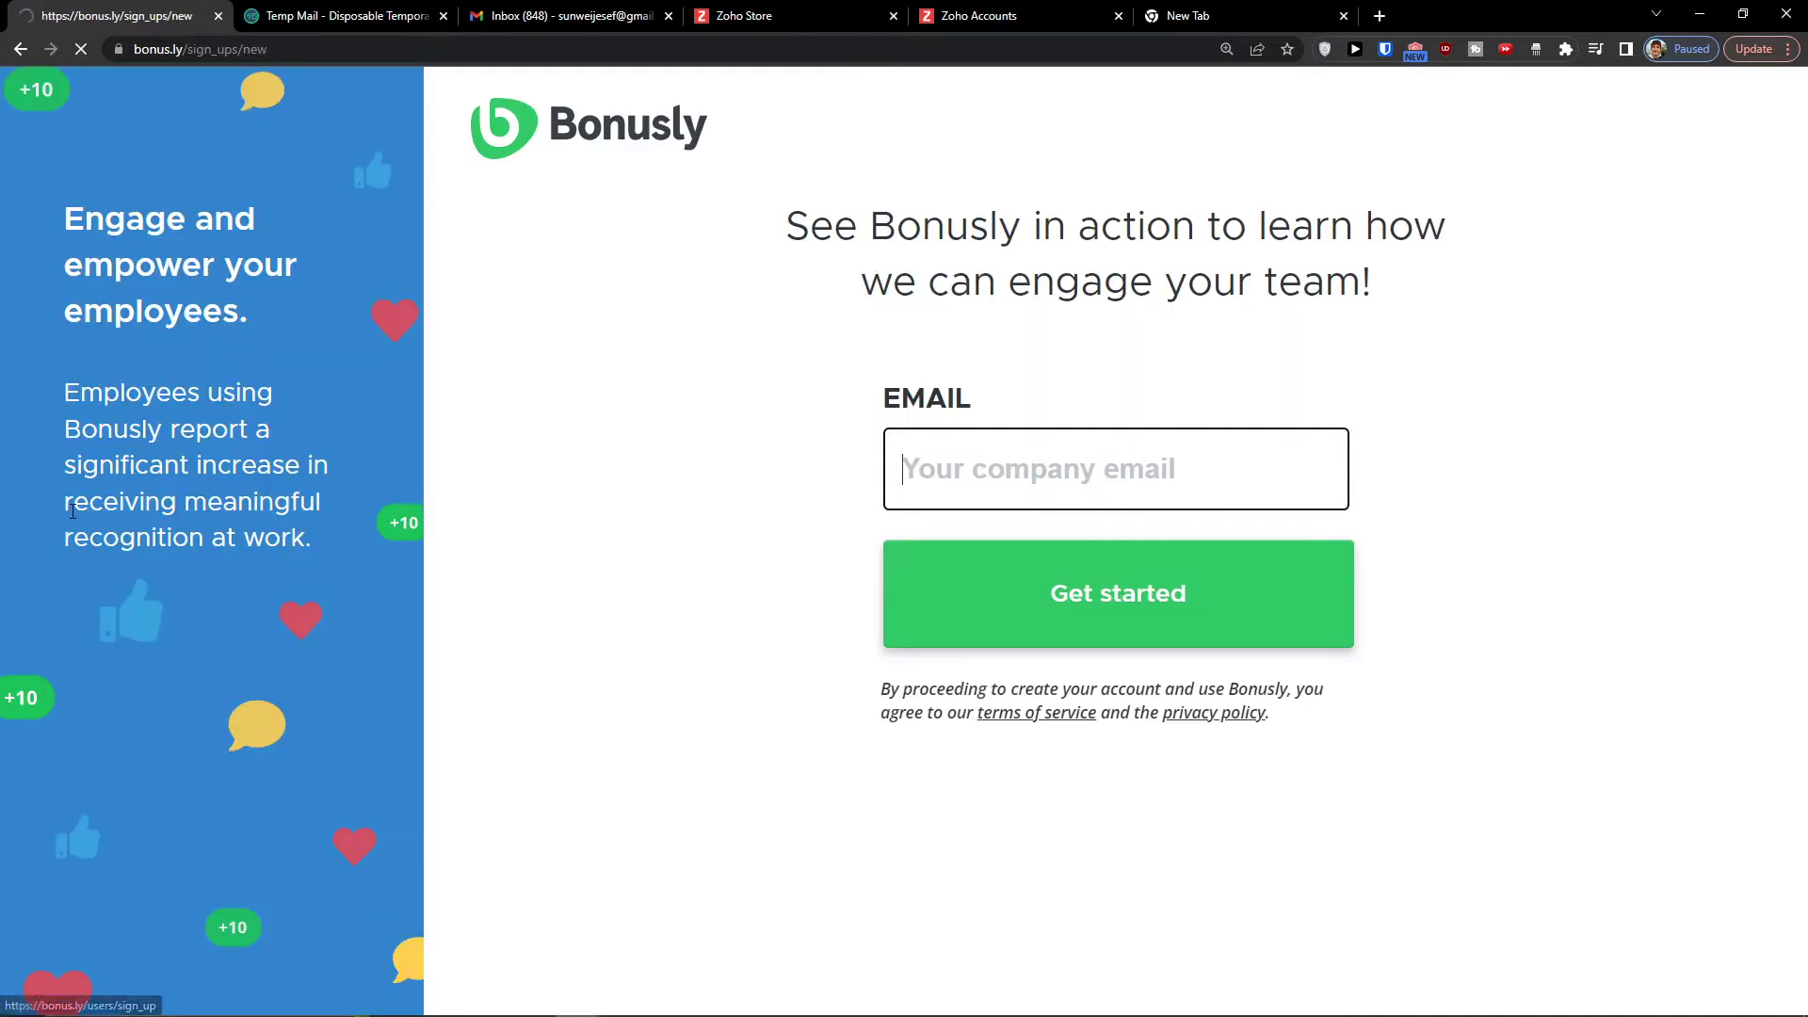
left_click(339, 16)
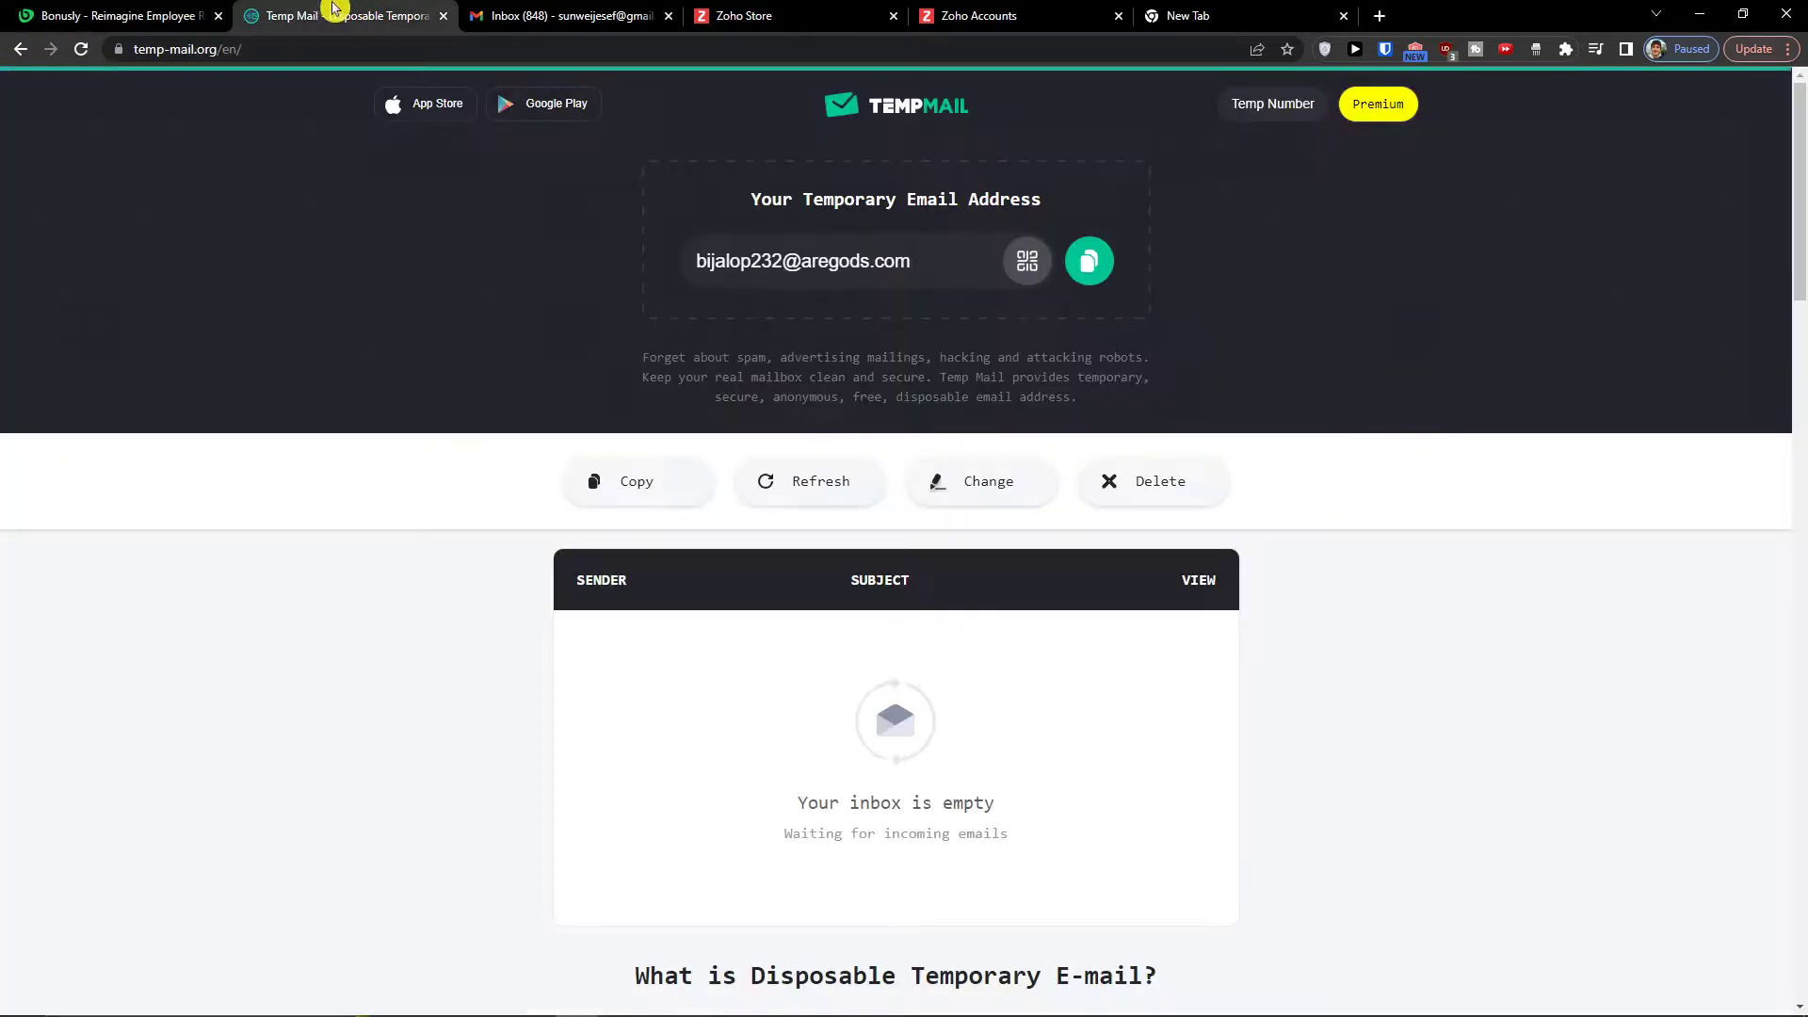
left_click(1089, 261)
left_click(5, 9)
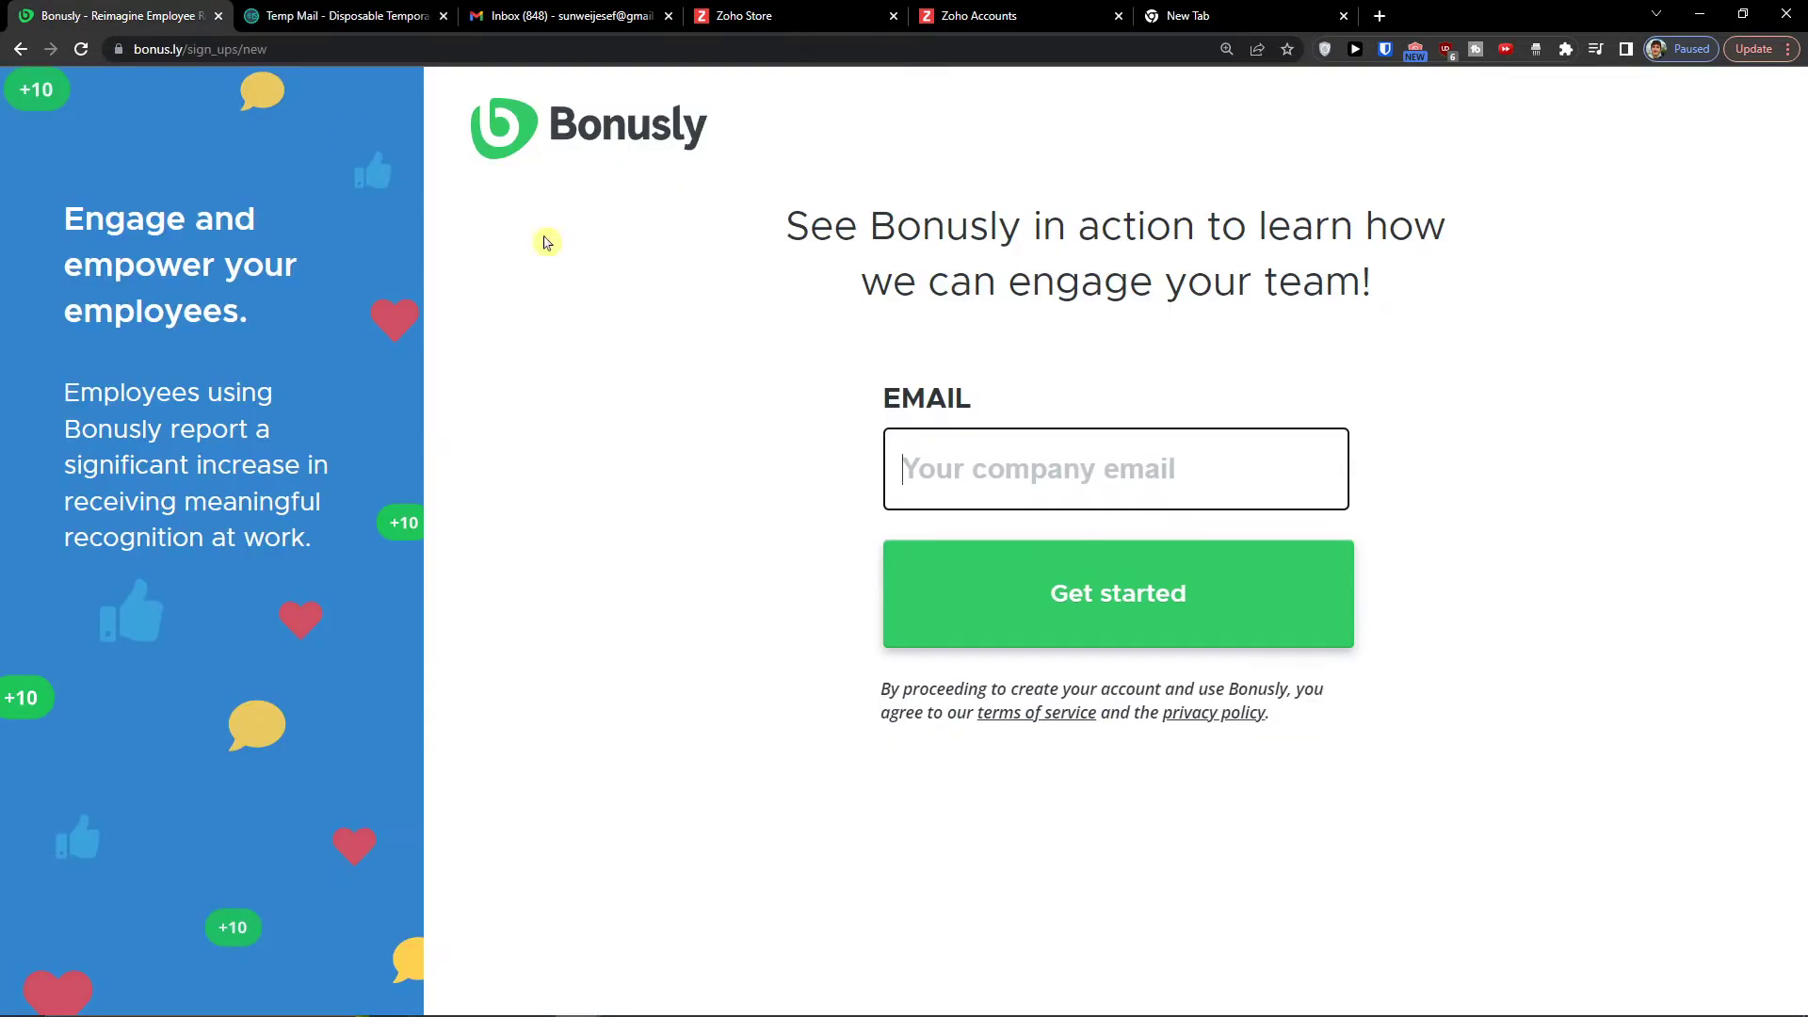
key("ctrl+v")
left_click(1053, 591)
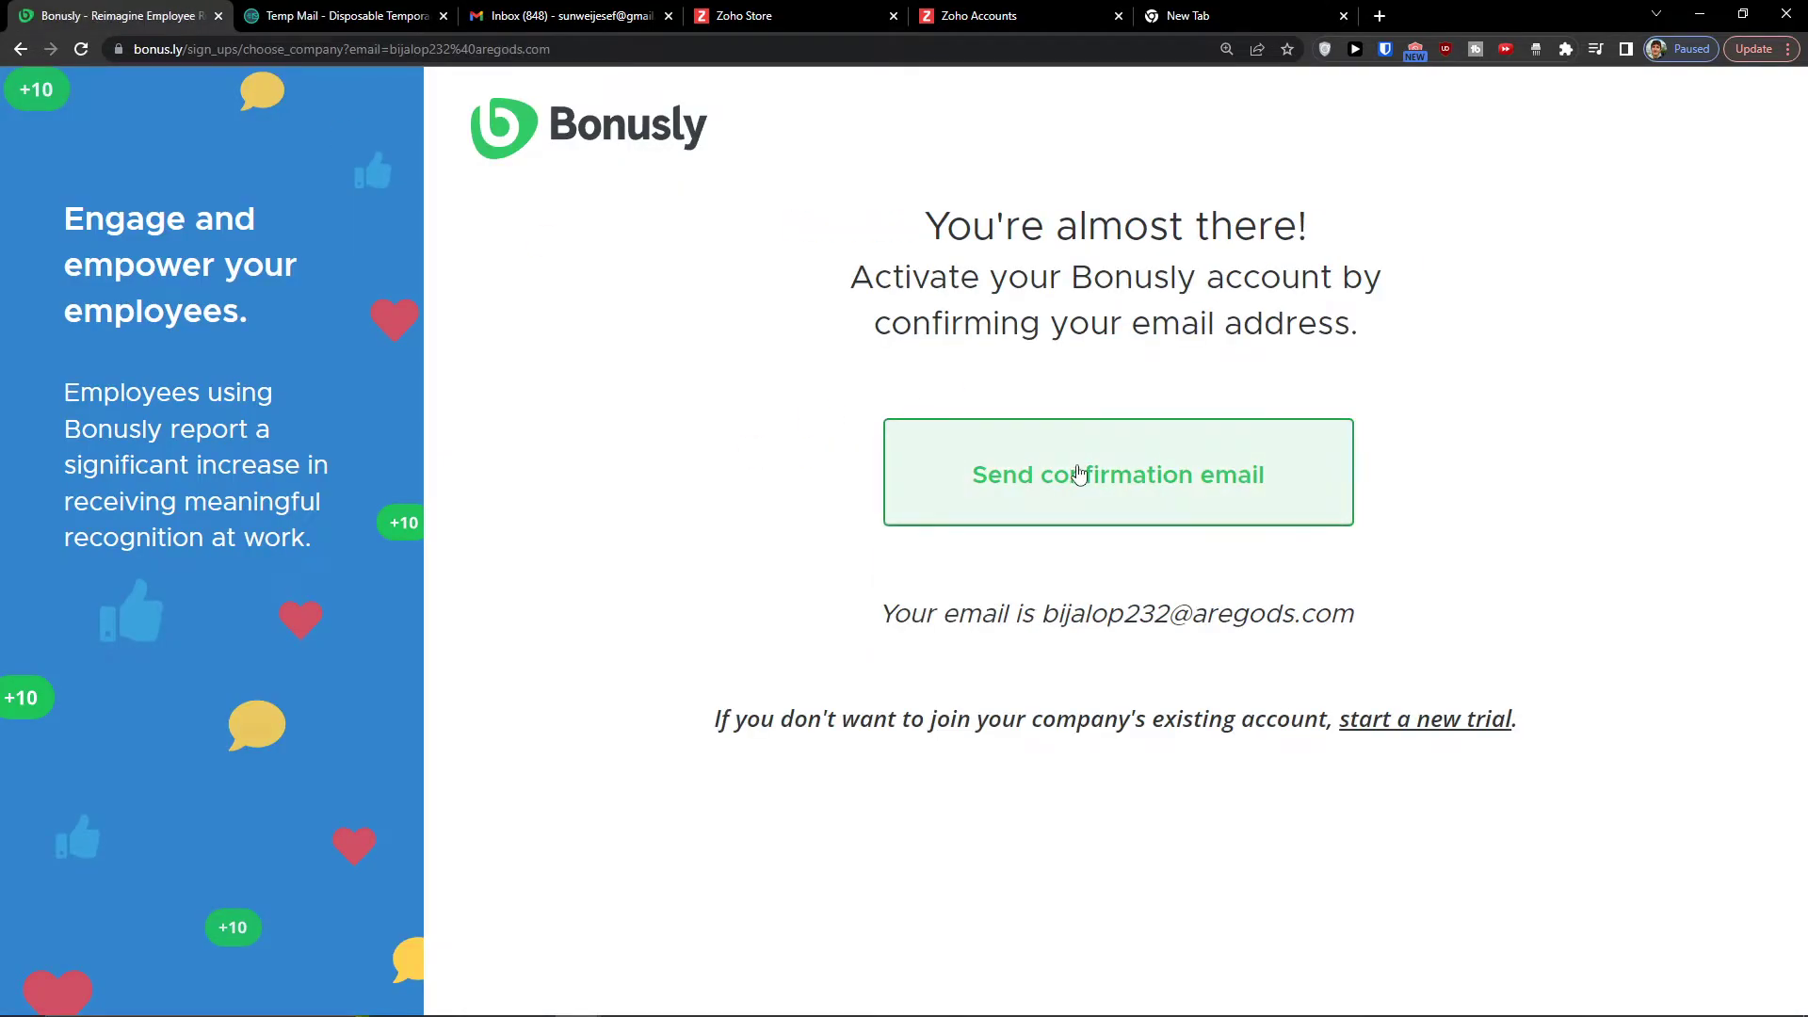
left_click(1076, 473)
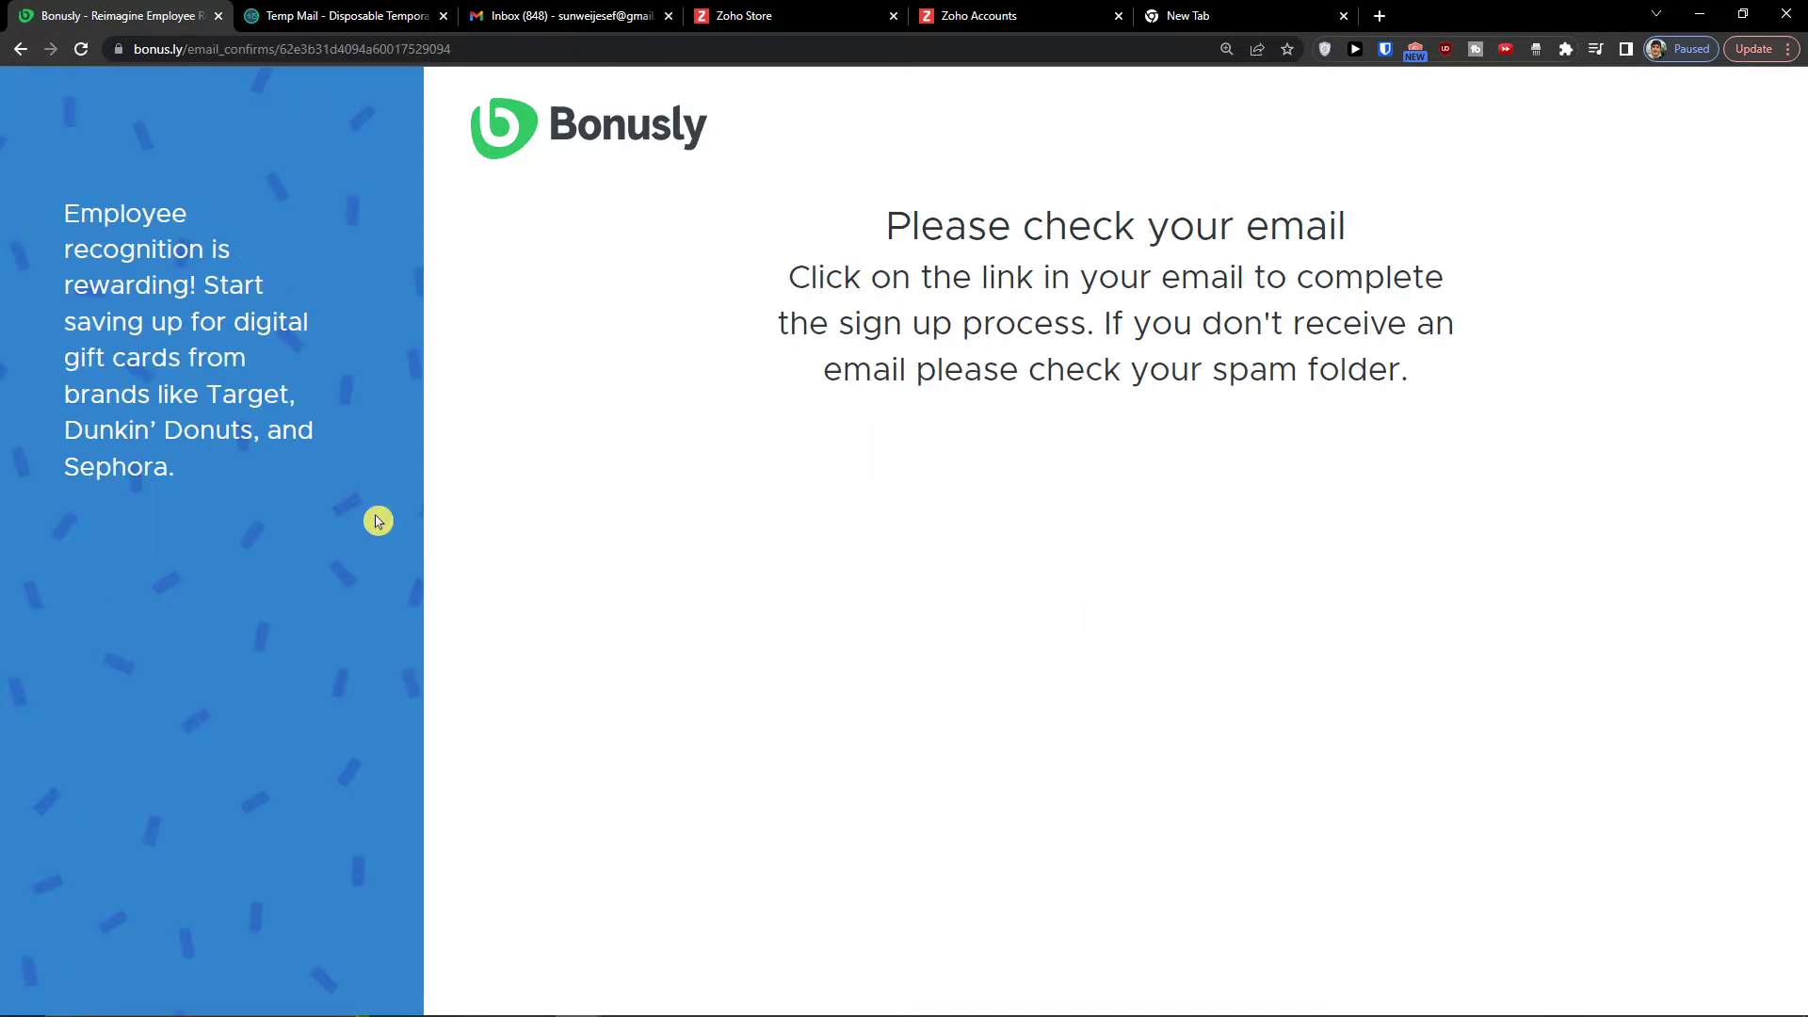
Refresh the Temp Mail inbox and follow the confirmation link in Bonusly's "Please confirm your email address" message.
left_click(331, 15)
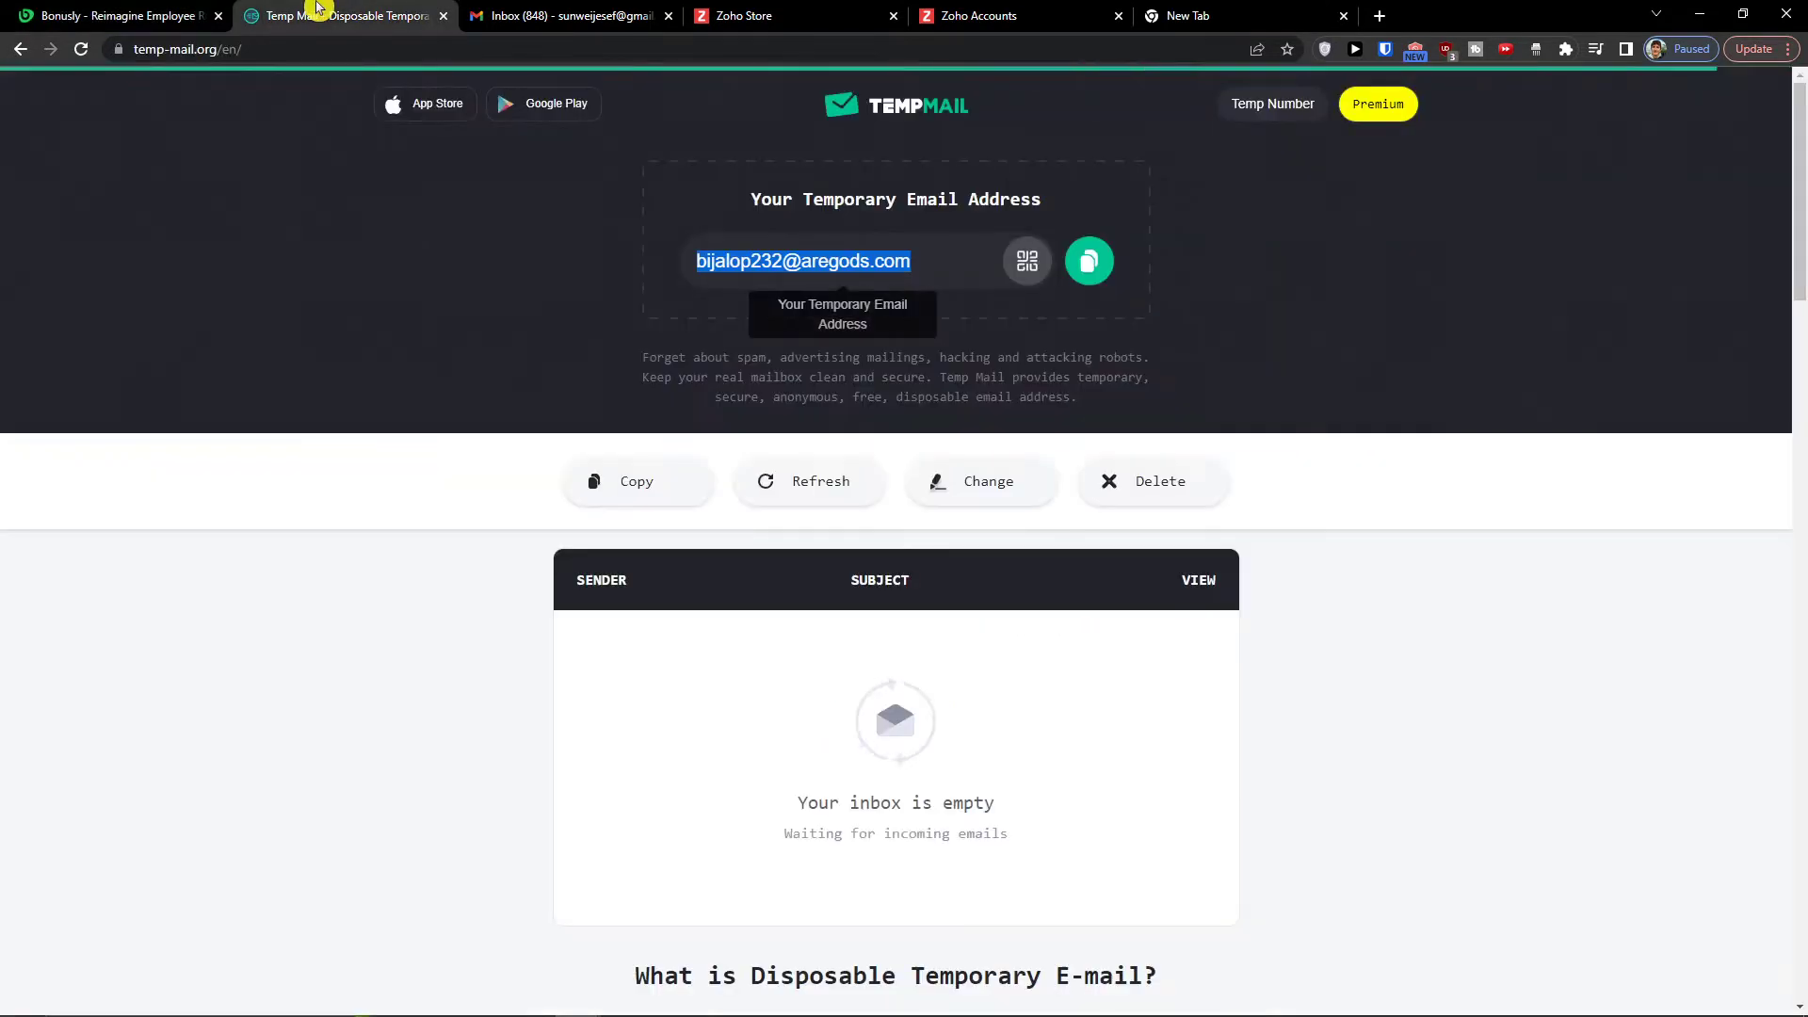
left_click(808, 481)
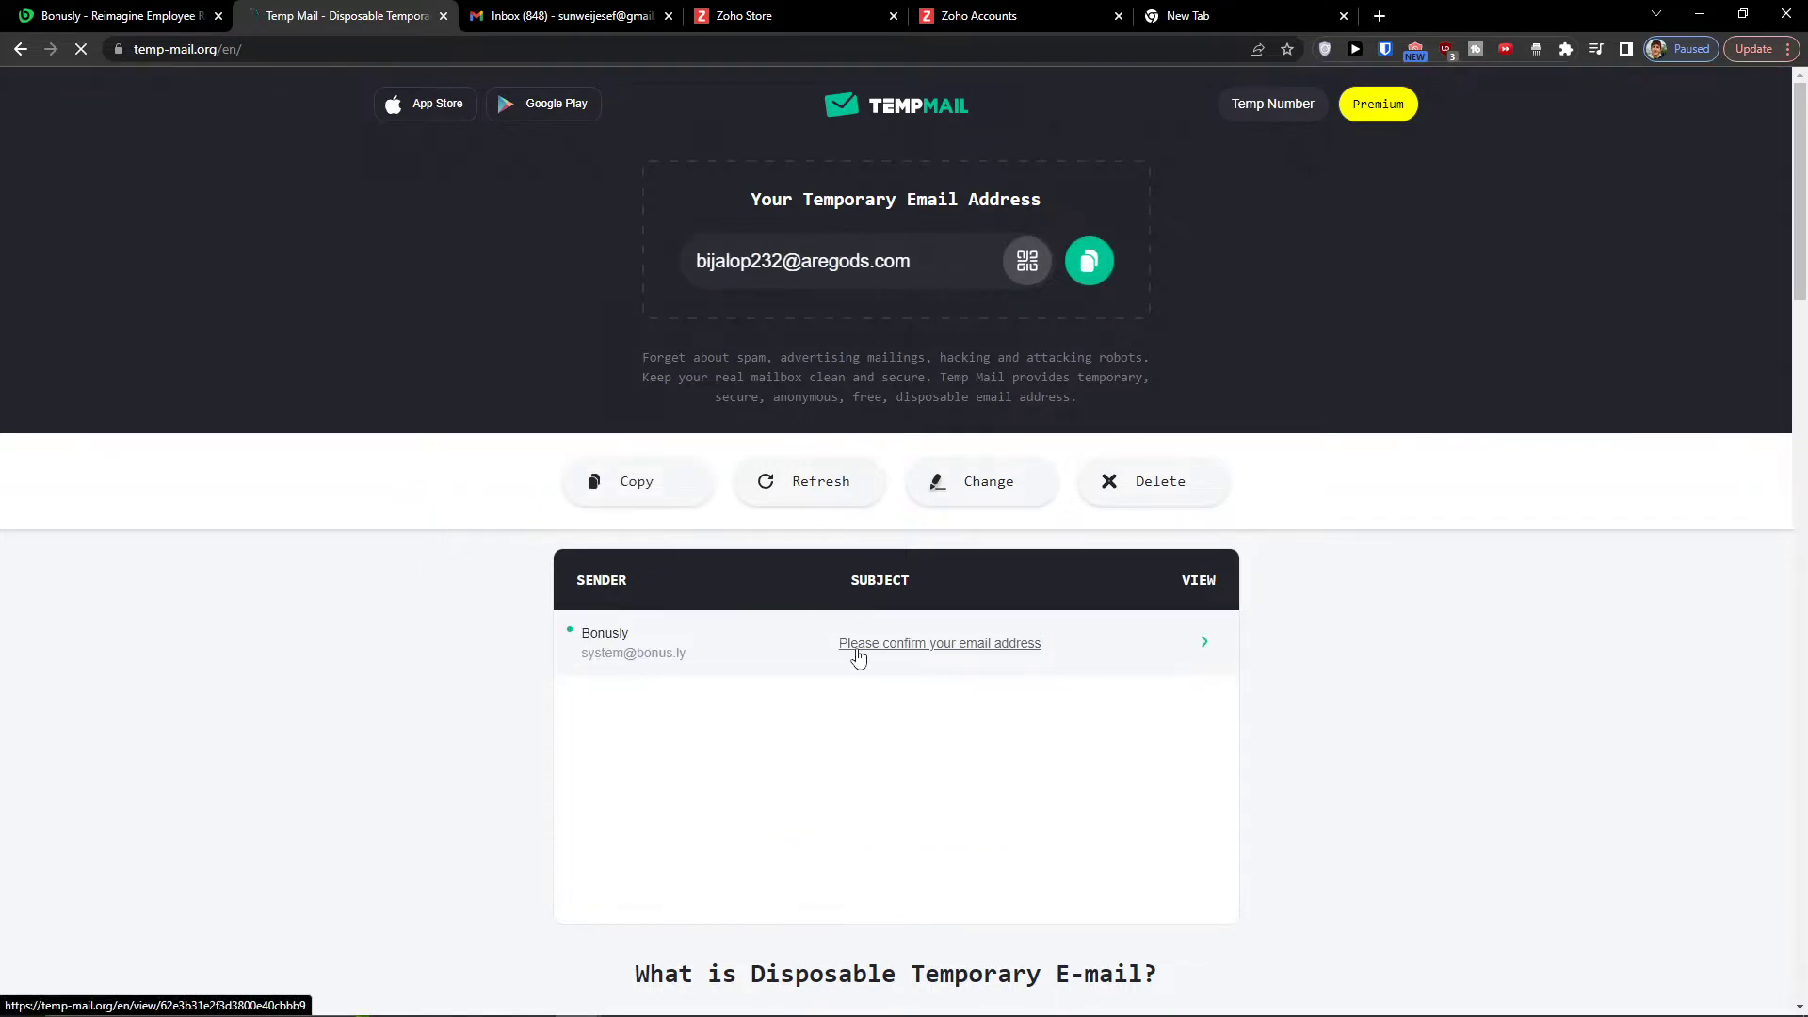
left_click(864, 650)
scroll(857, 716, "down", 2)
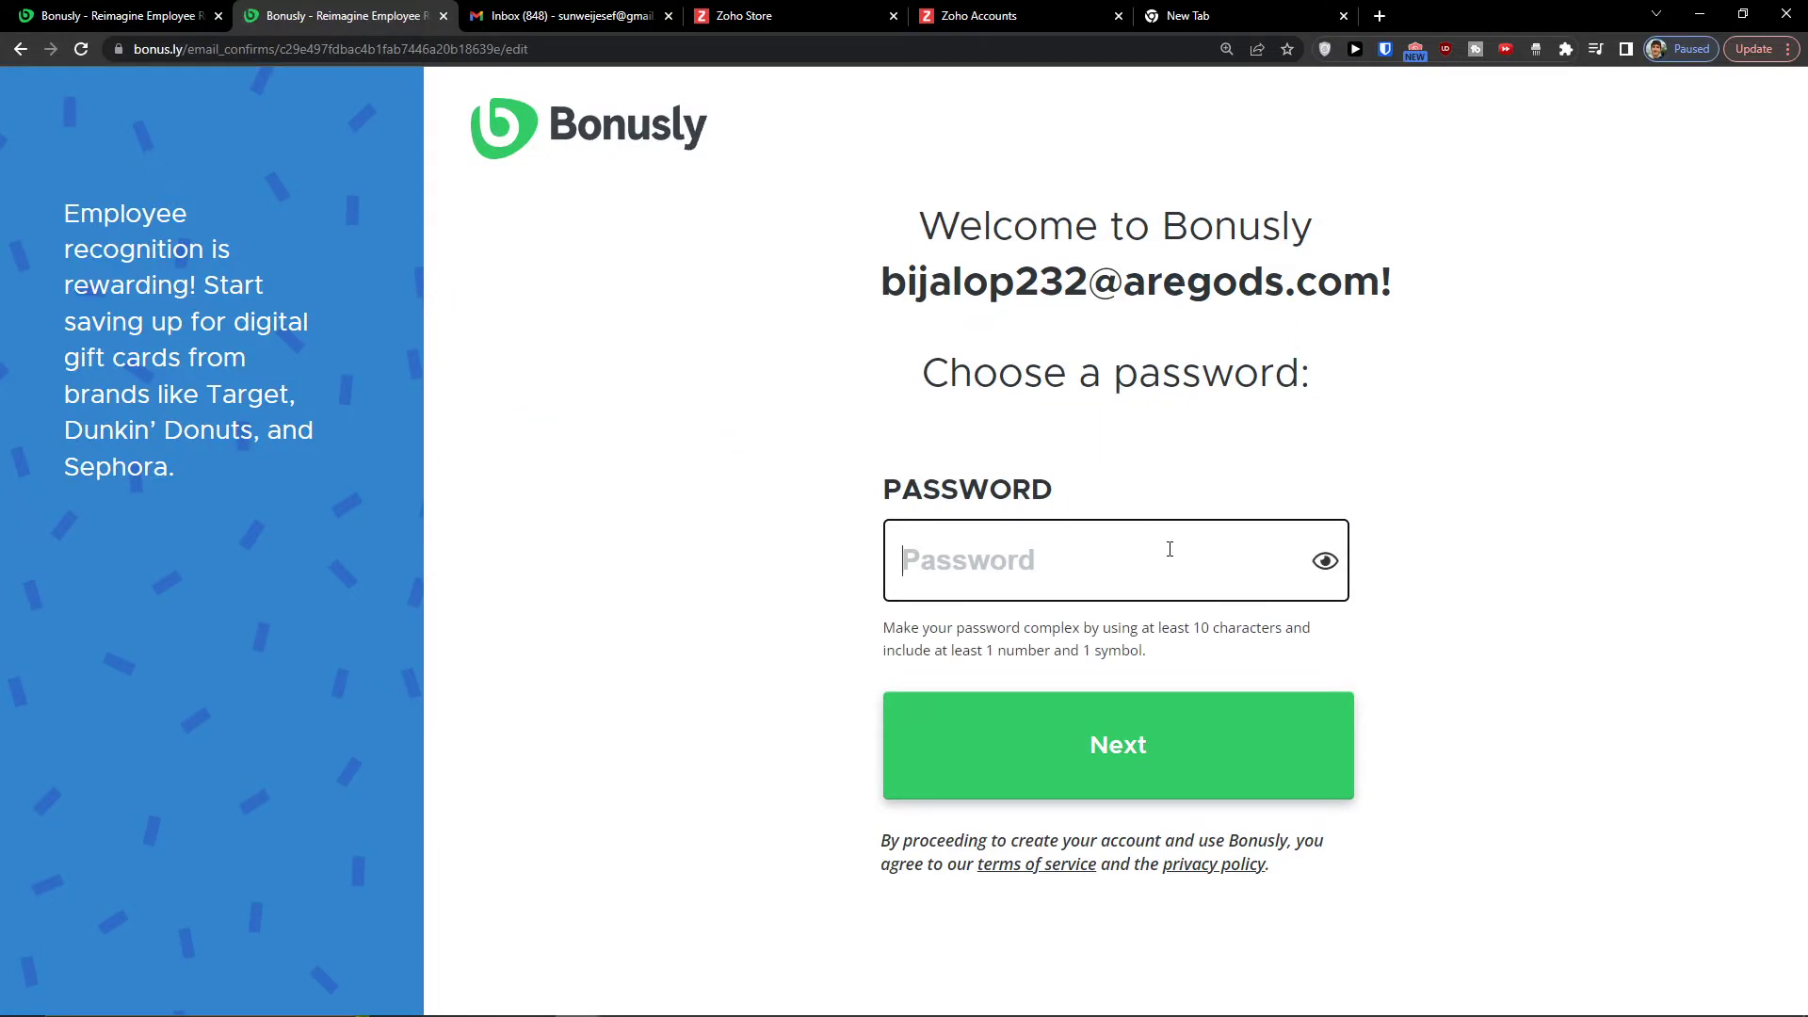
Enter and submit the new account password, and skip the one minute tour.
type("••")
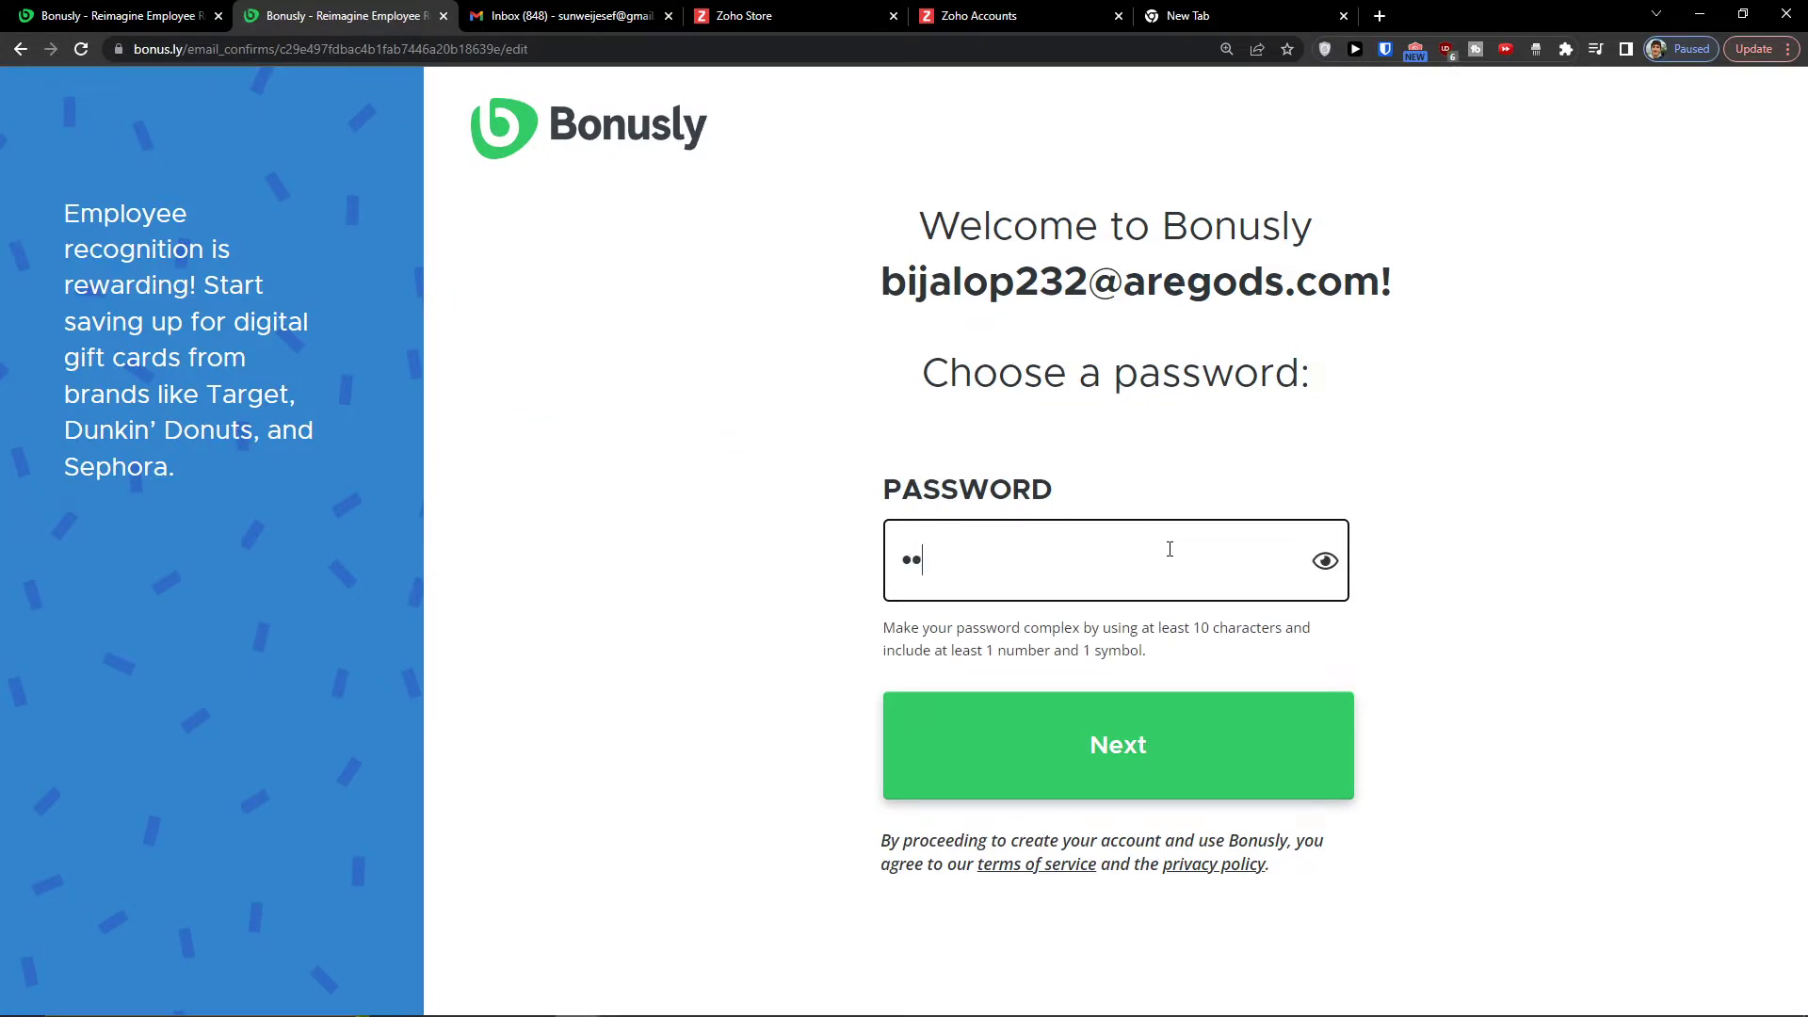
key("Return")
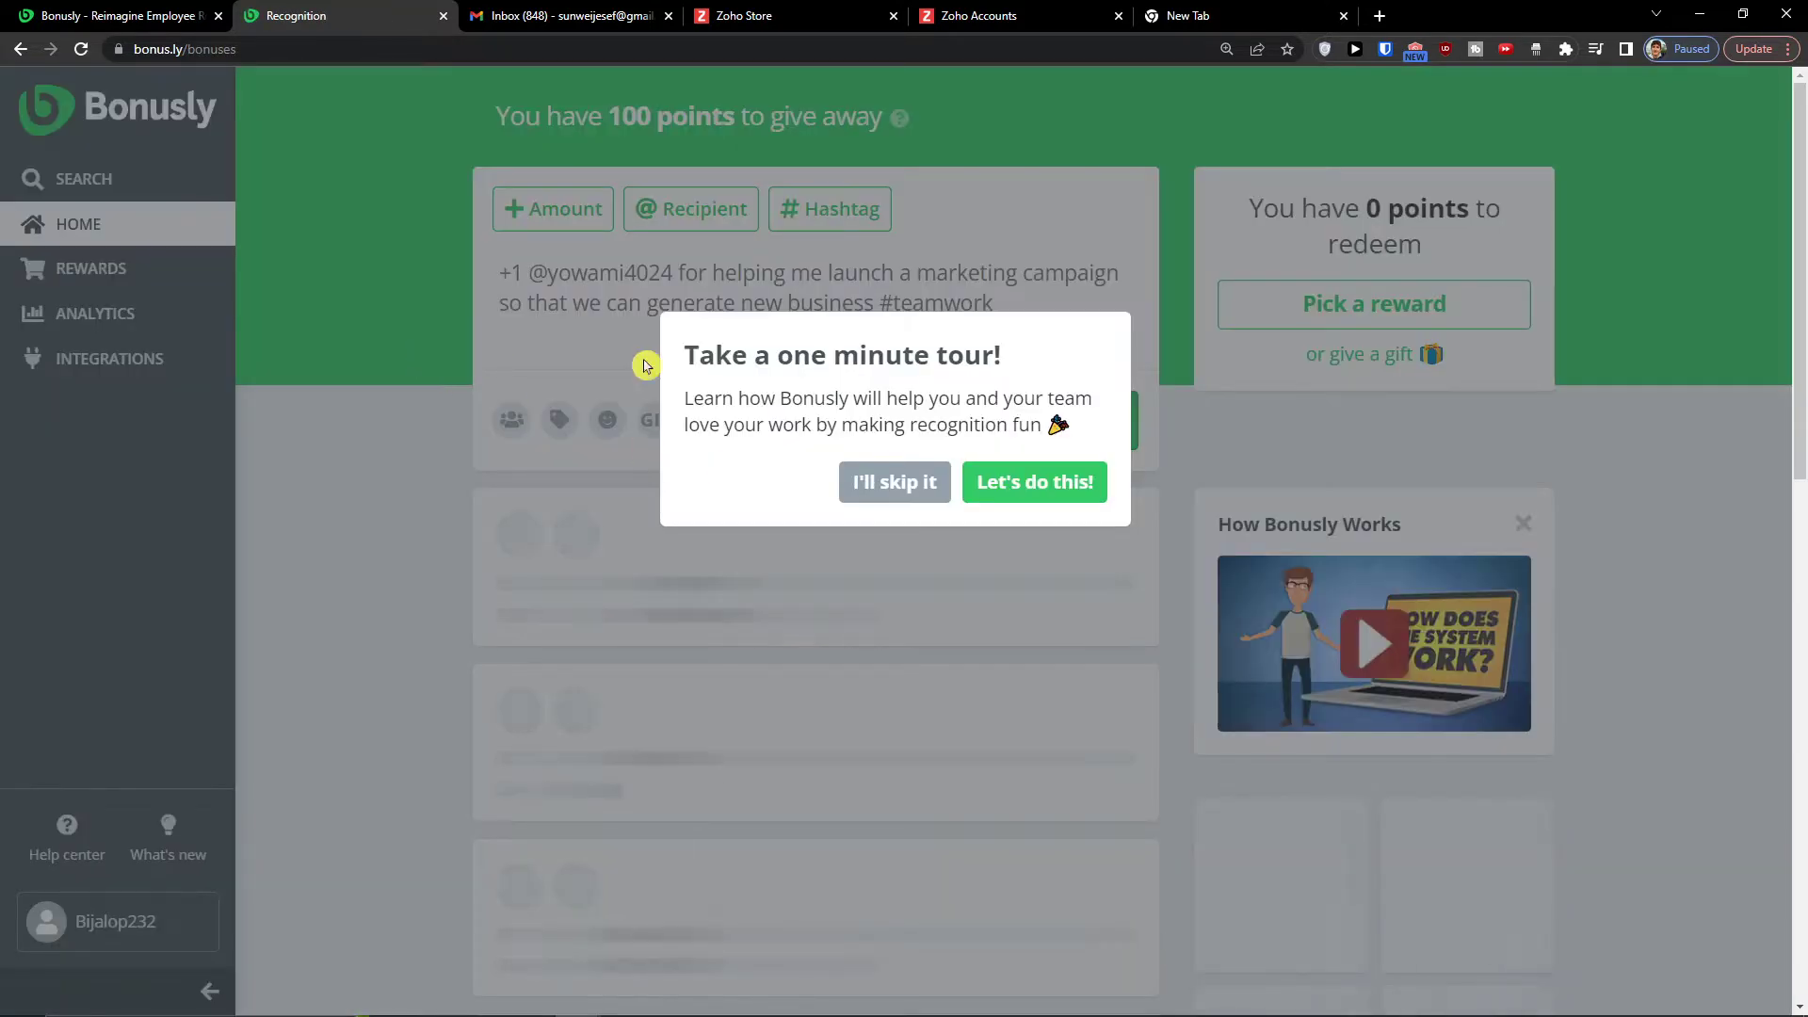
left_click(890, 510)
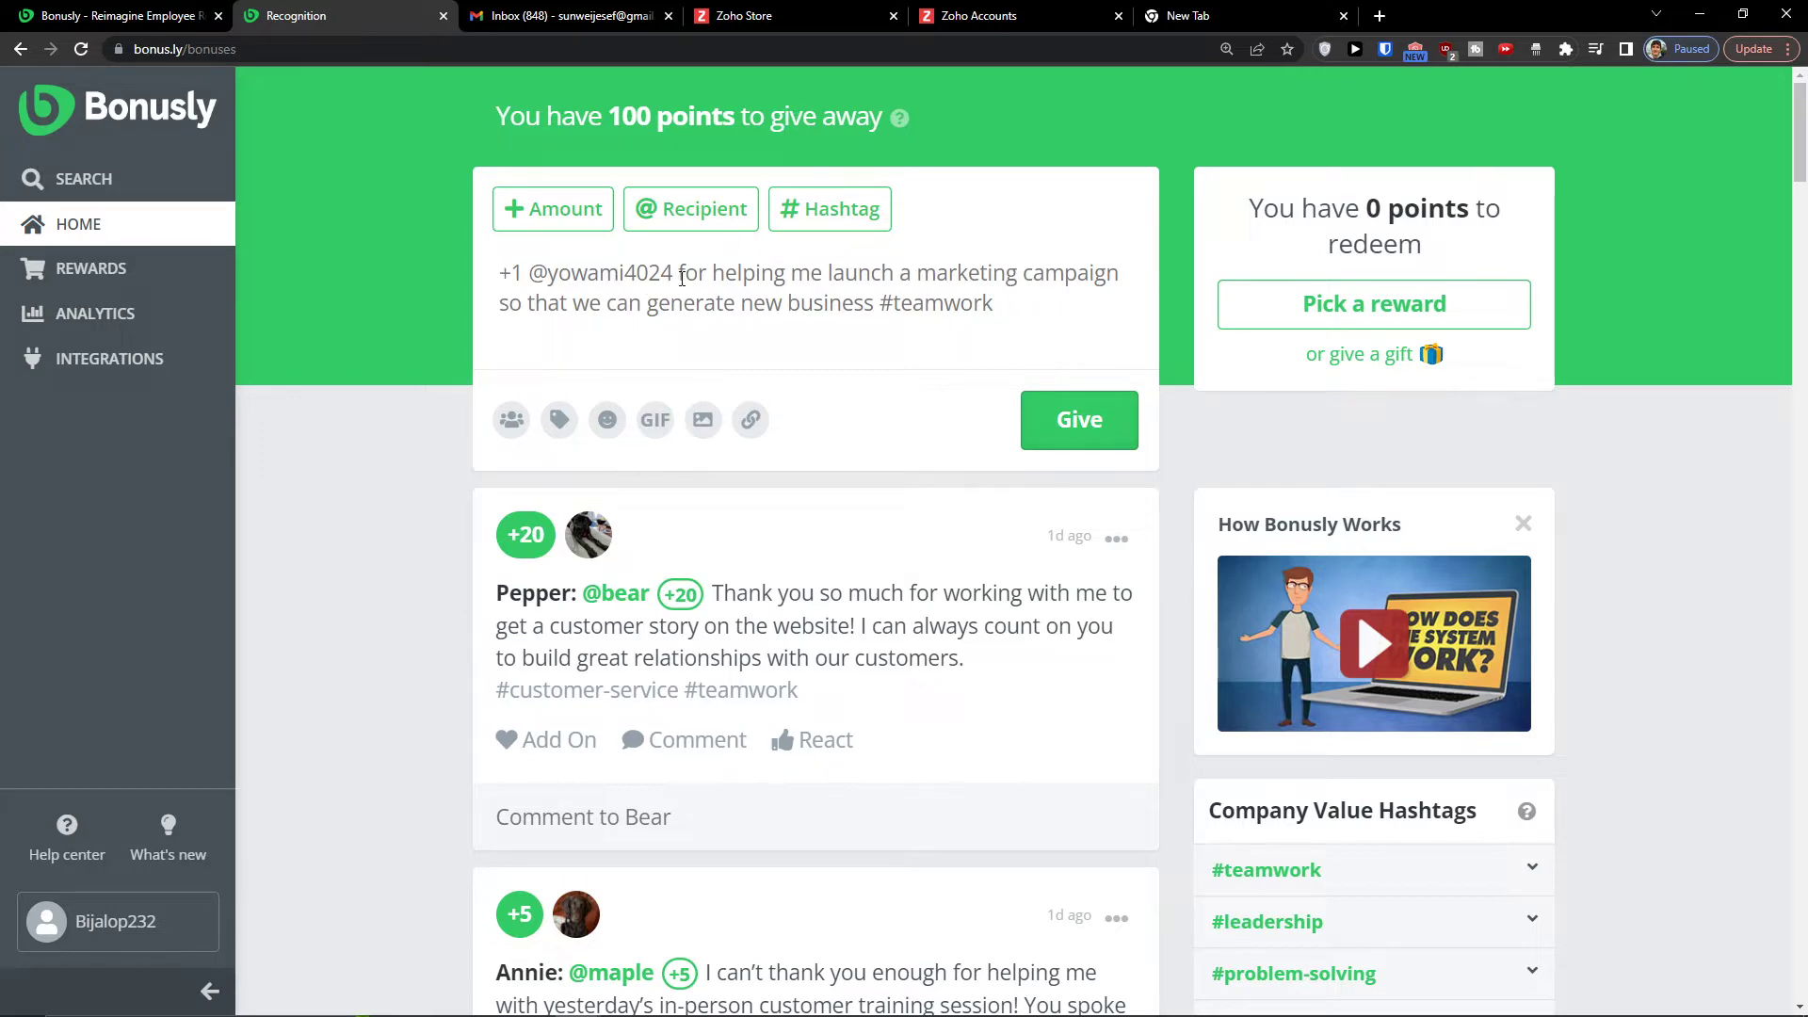
Look over the recognition feed and examine the Special Olympics, Mango and Palmers online offers in the rewards catalogue.
scroll(904, 645, "down", 3)
scroll(841, 614, "up", 3)
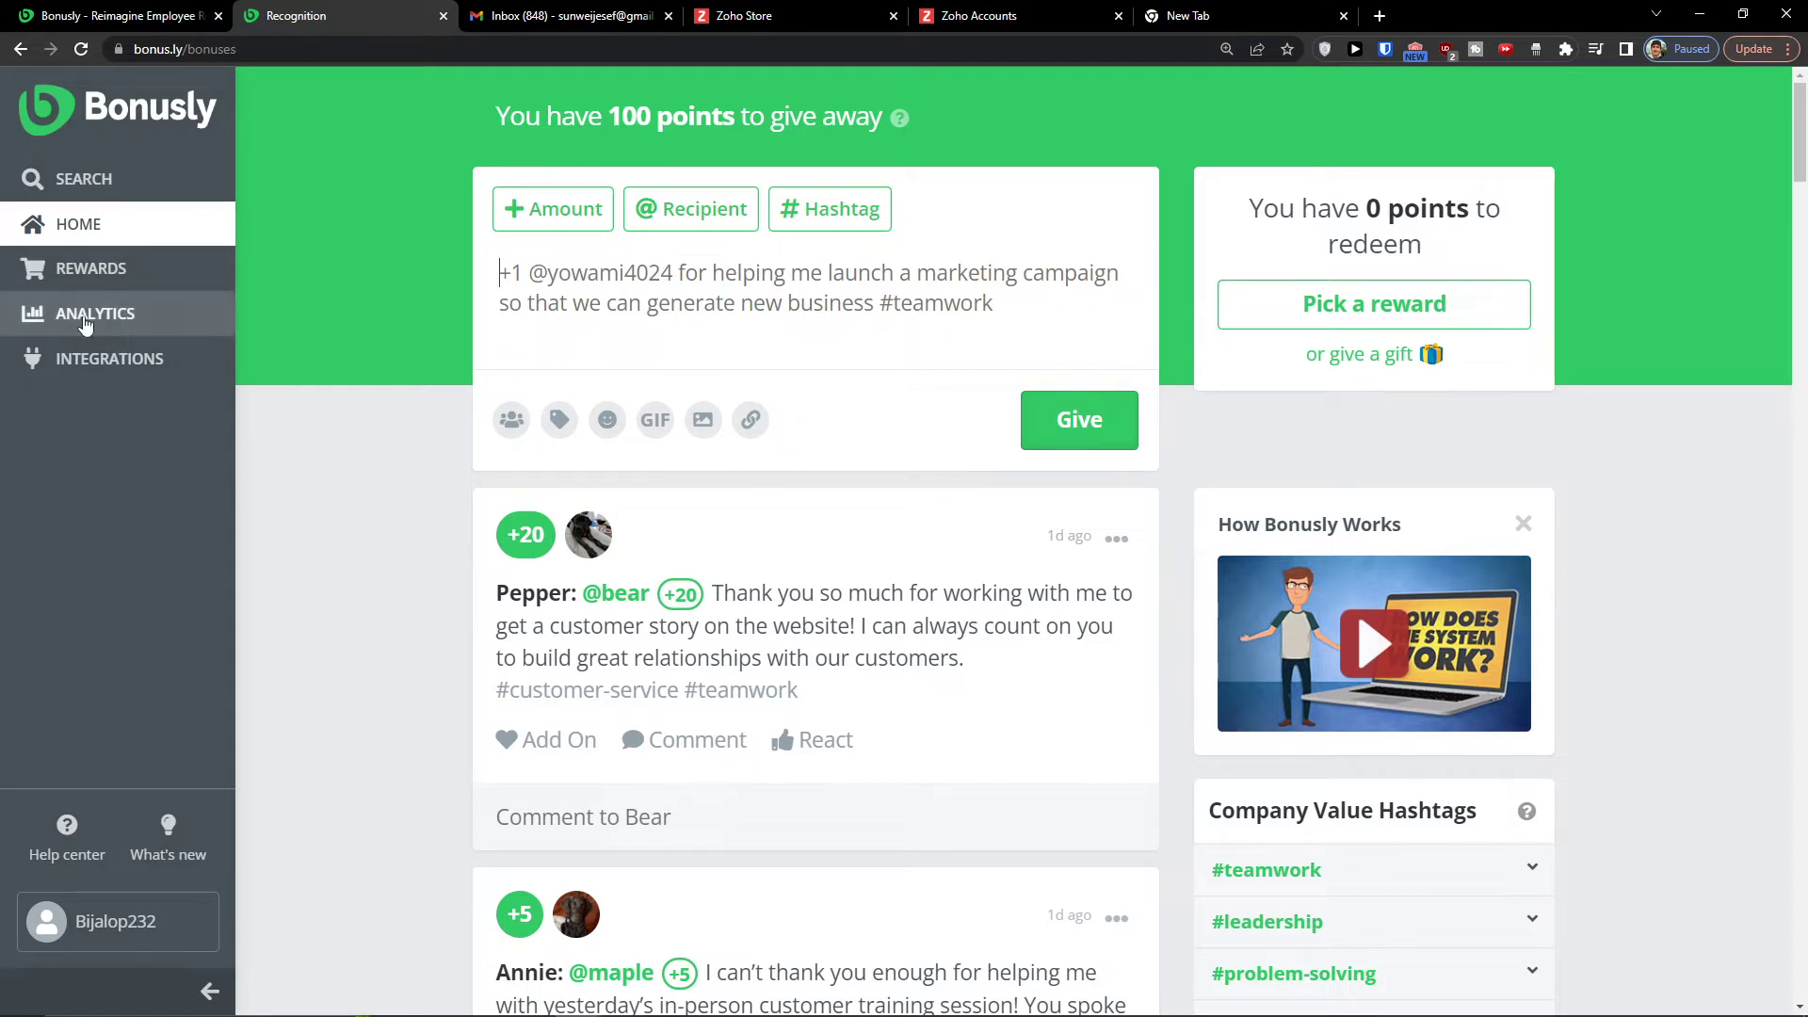
left_click(168, 283)
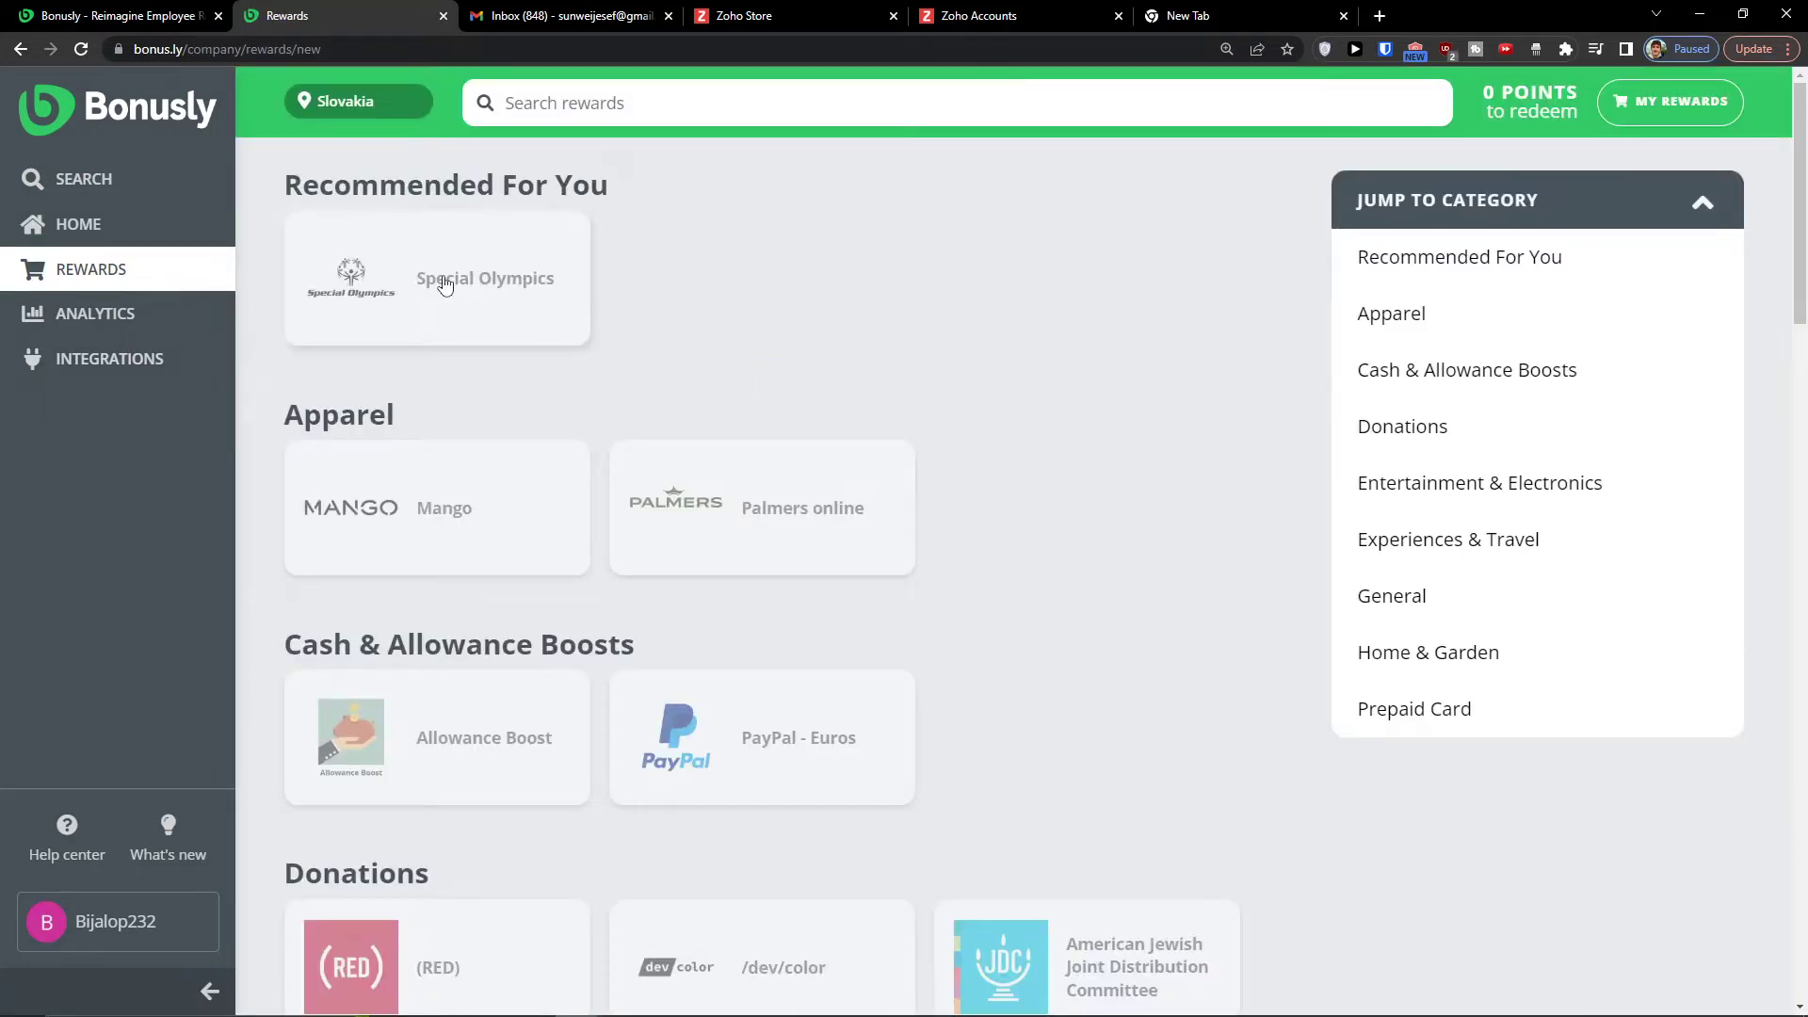
left_click(445, 287)
left_click(498, 517)
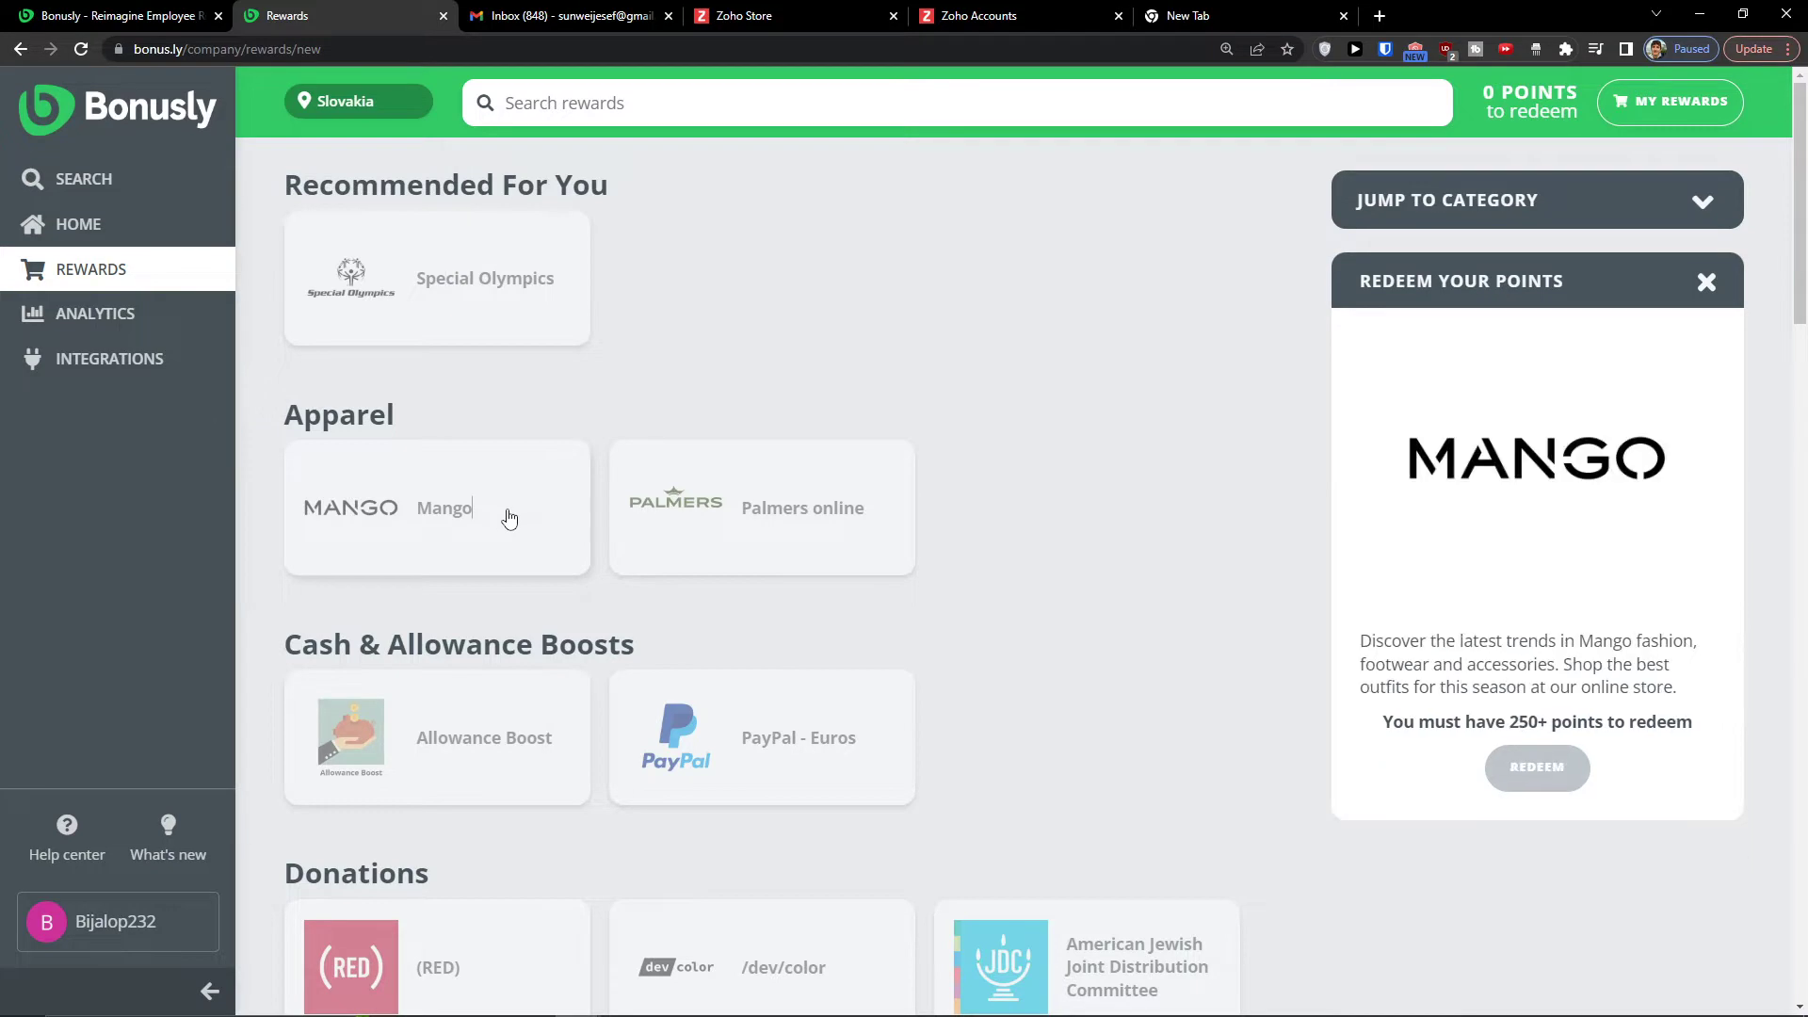
left_click(814, 523)
left_click(582, 275)
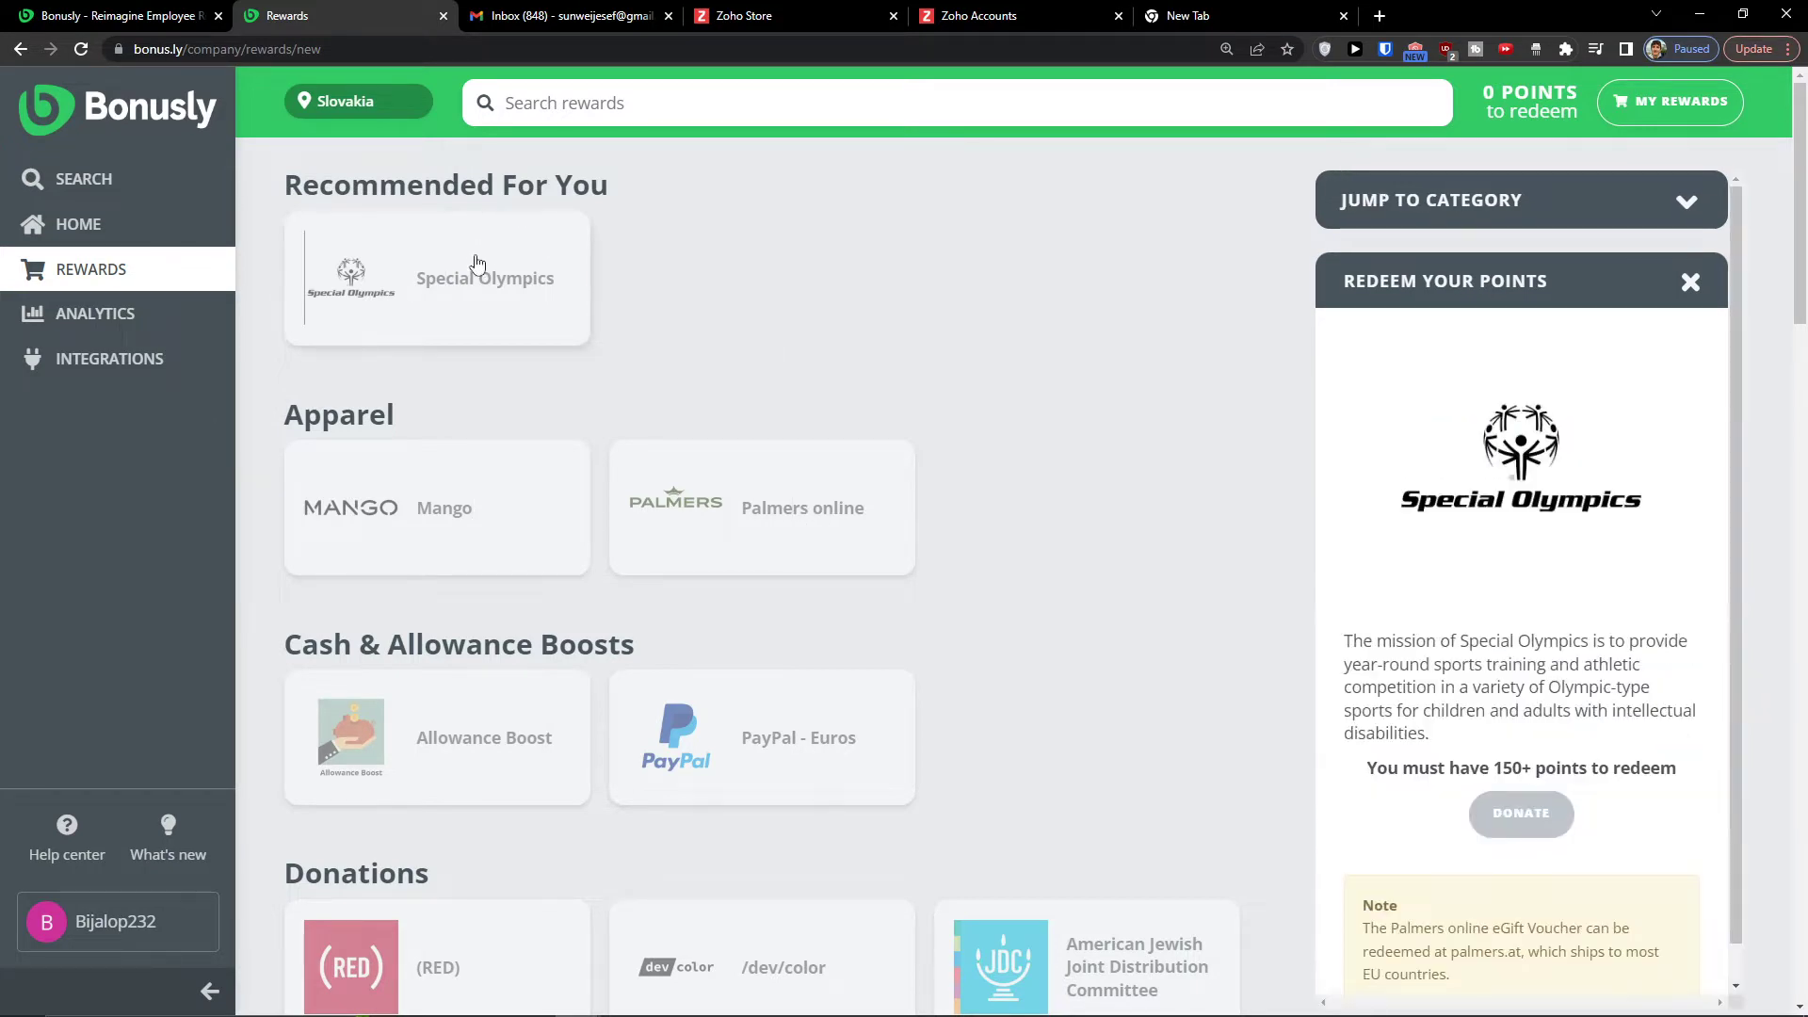
Examine the redemption details of the PayPal - Euros, Allowance Boost and Special Olympics rewards.
scroll(737, 516, "down", 2)
left_click(737, 517)
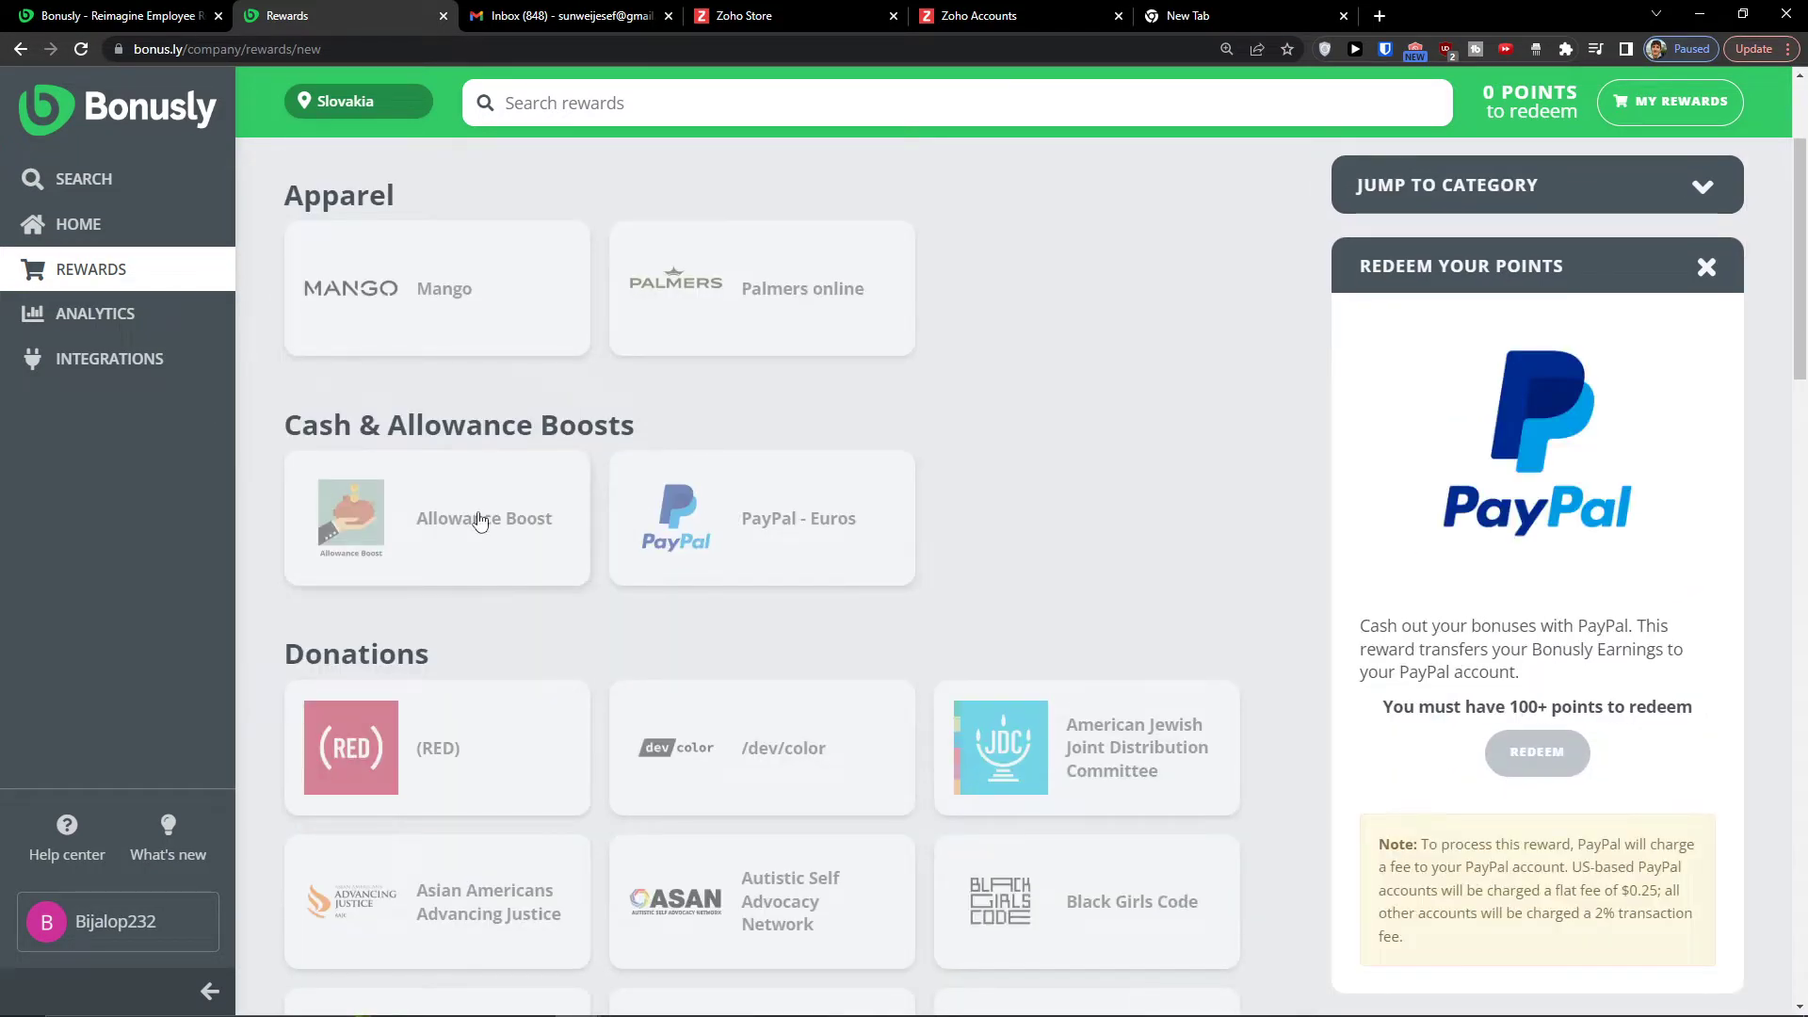
left_click(480, 521)
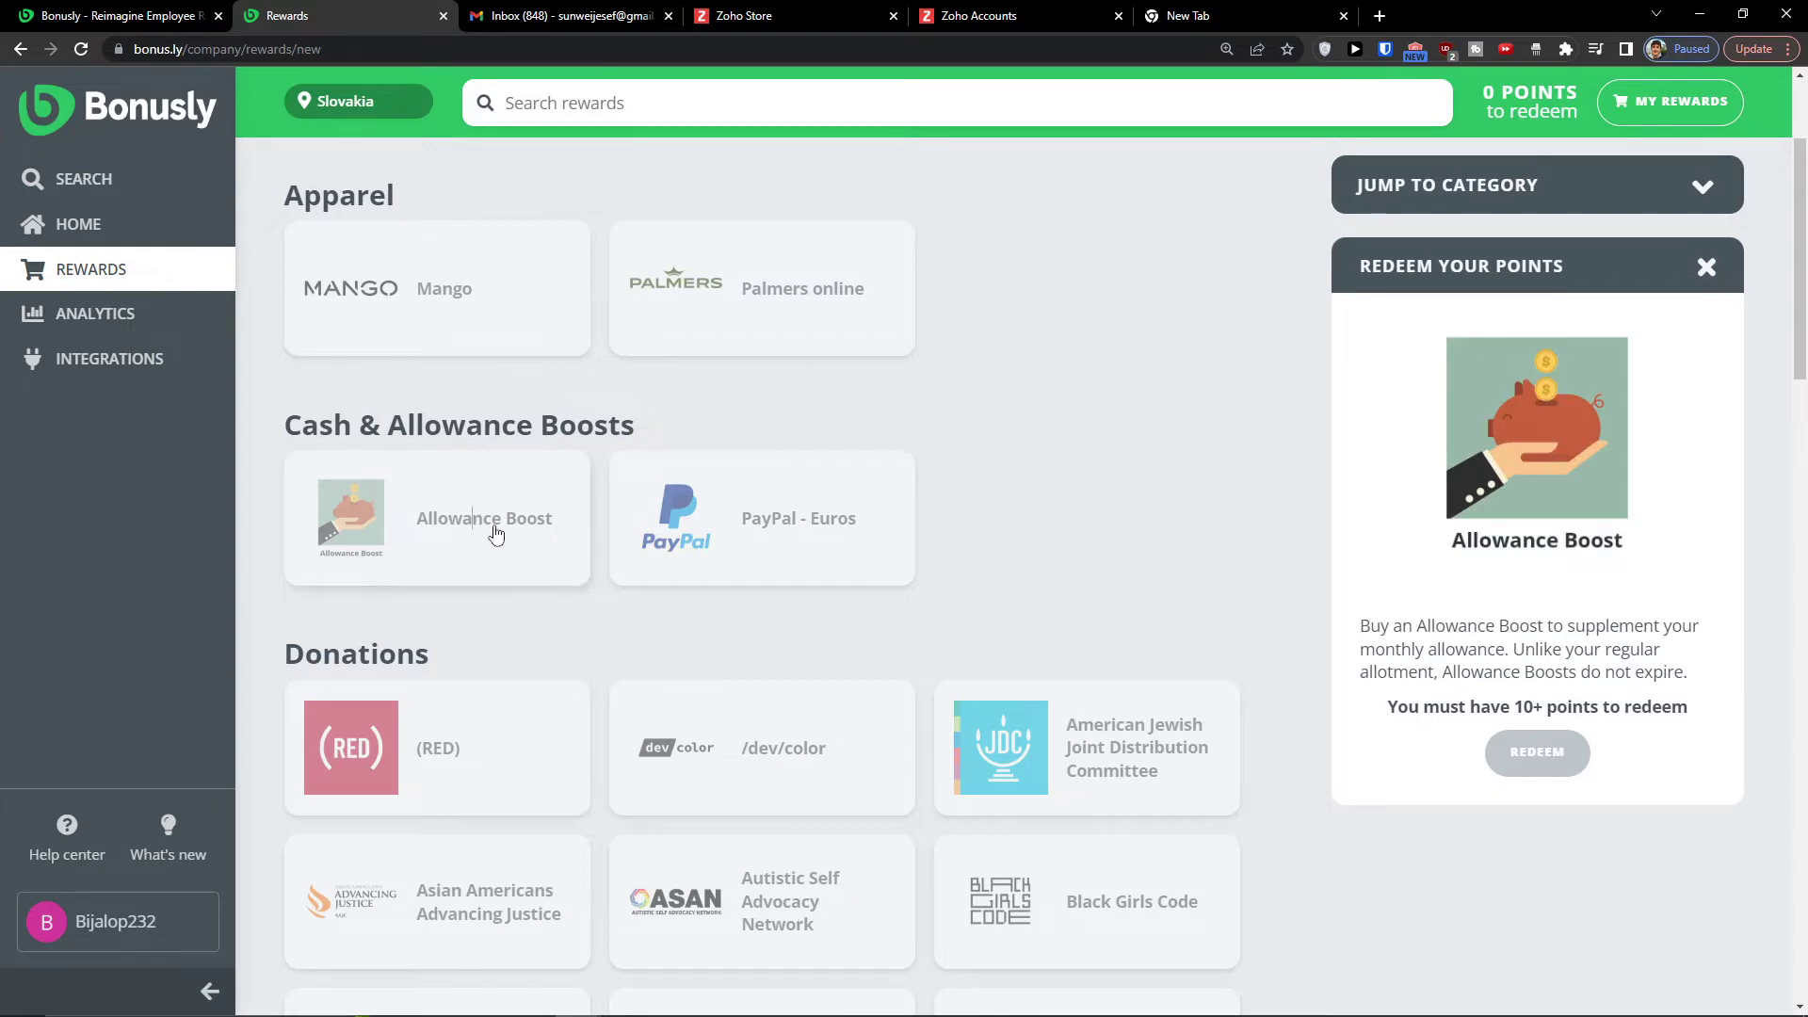
left_click(1088, 752)
left_click(813, 540)
scroll(1330, 566, "up", 2)
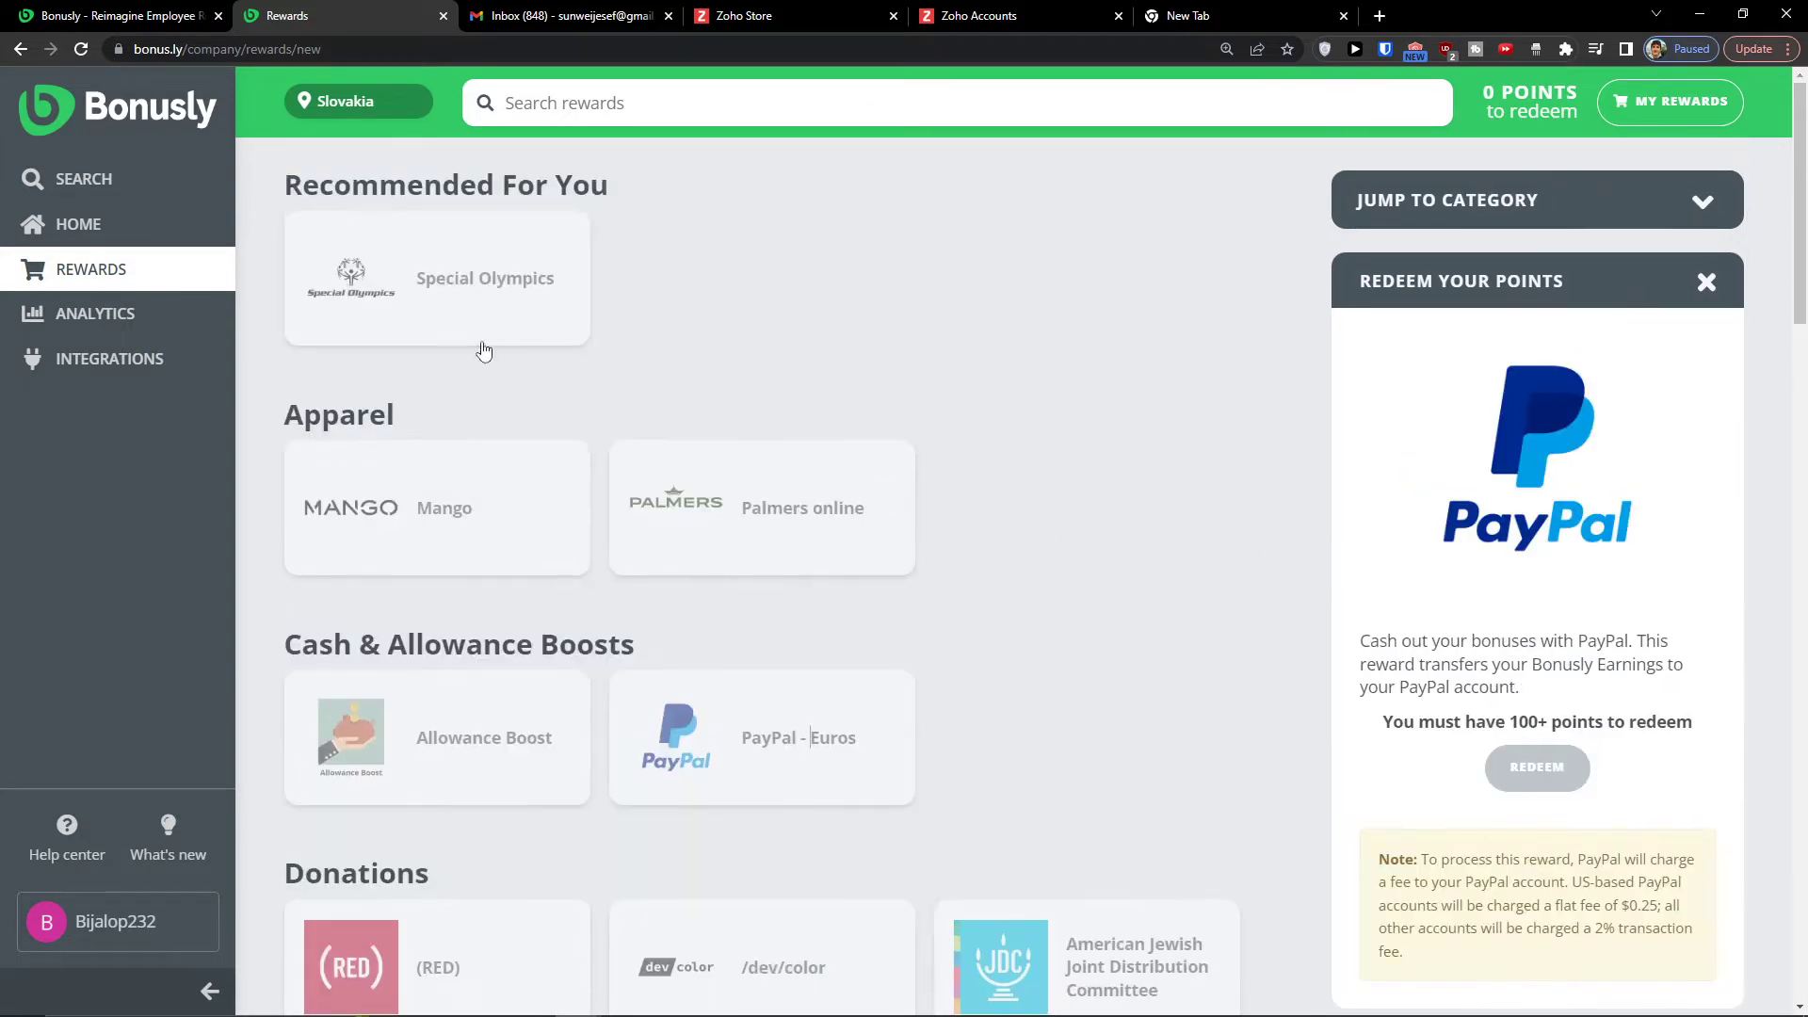
left_click(429, 303)
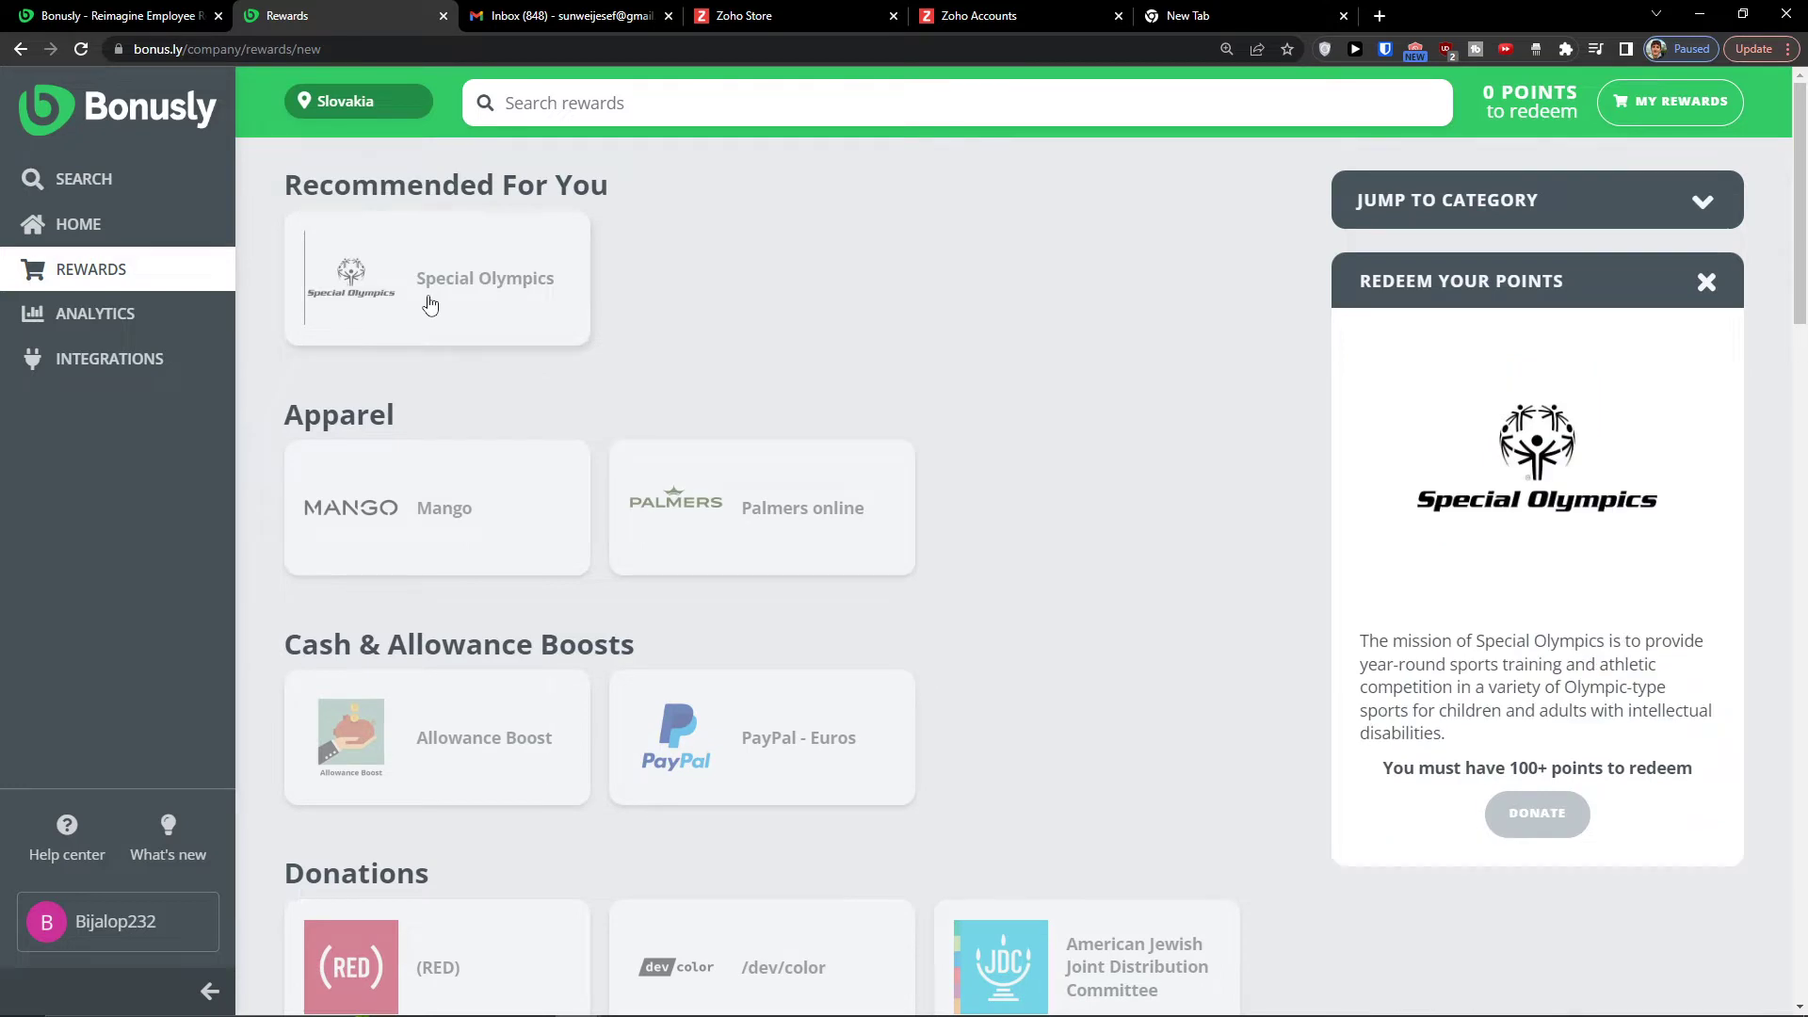
Address a new recognition post on the home feed to the first suggested colleague with an amount of 10 points.
left_click(179, 216)
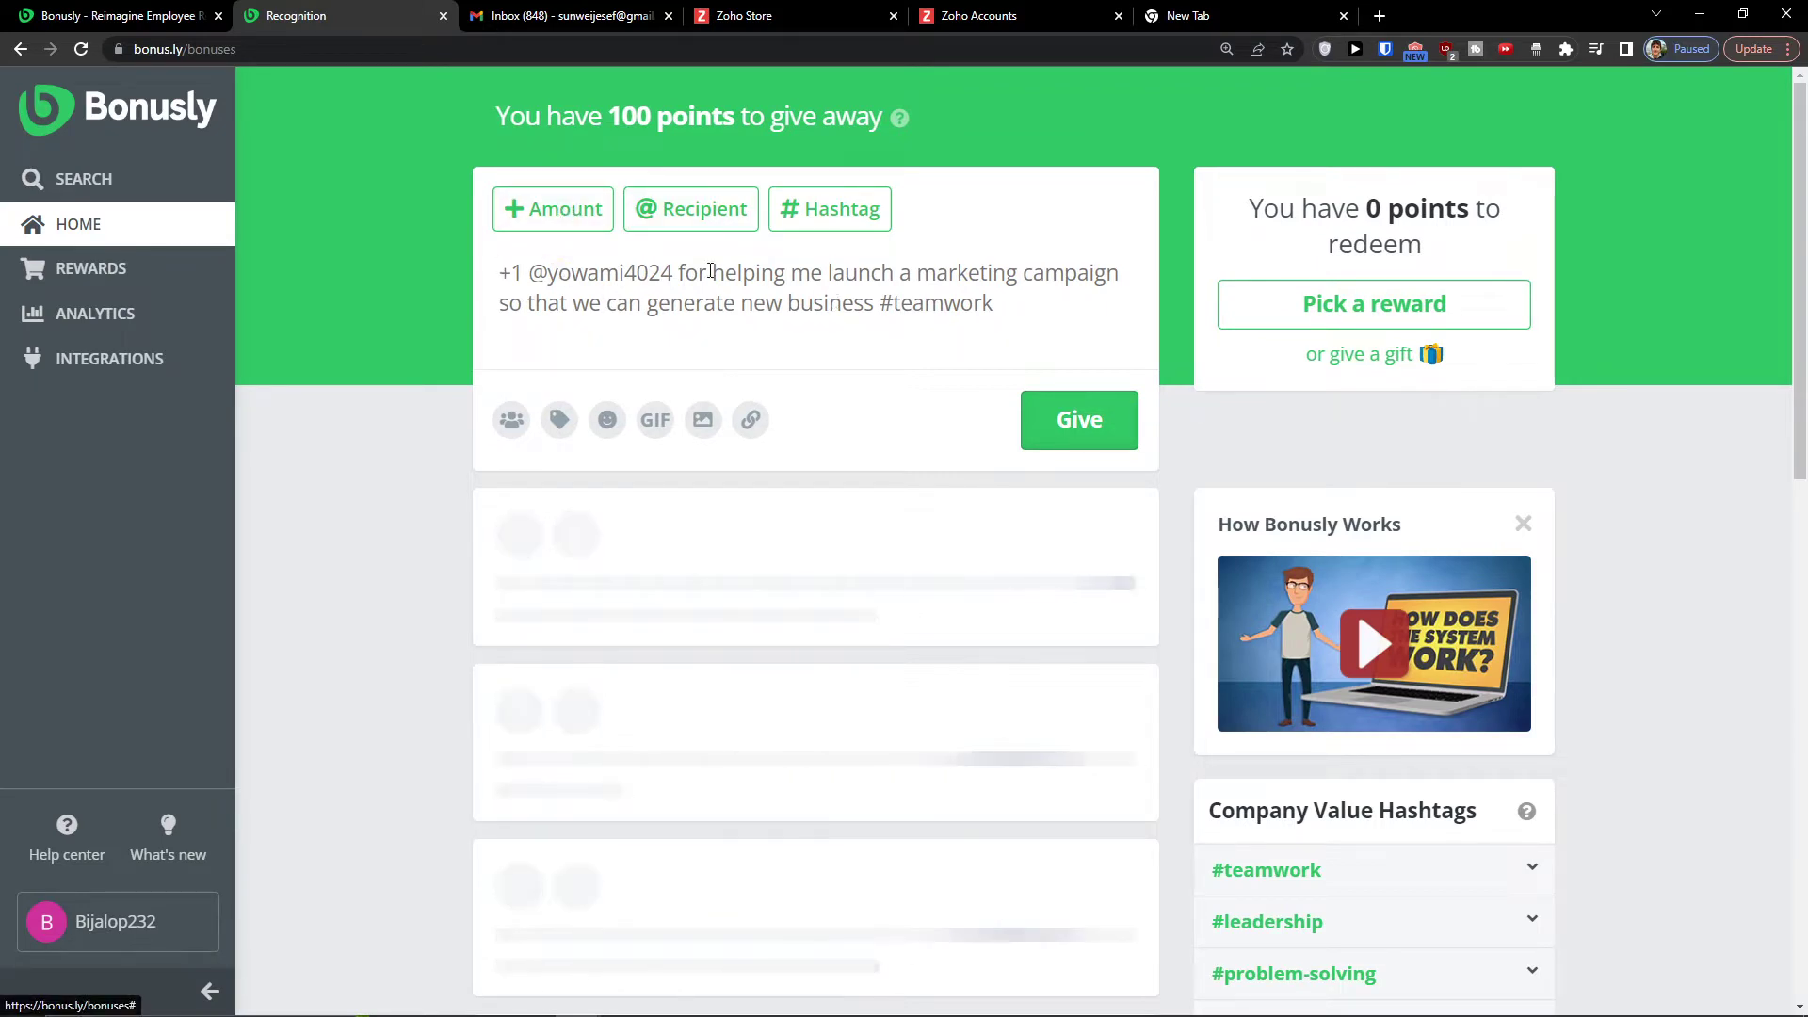
left_click(146, 942)
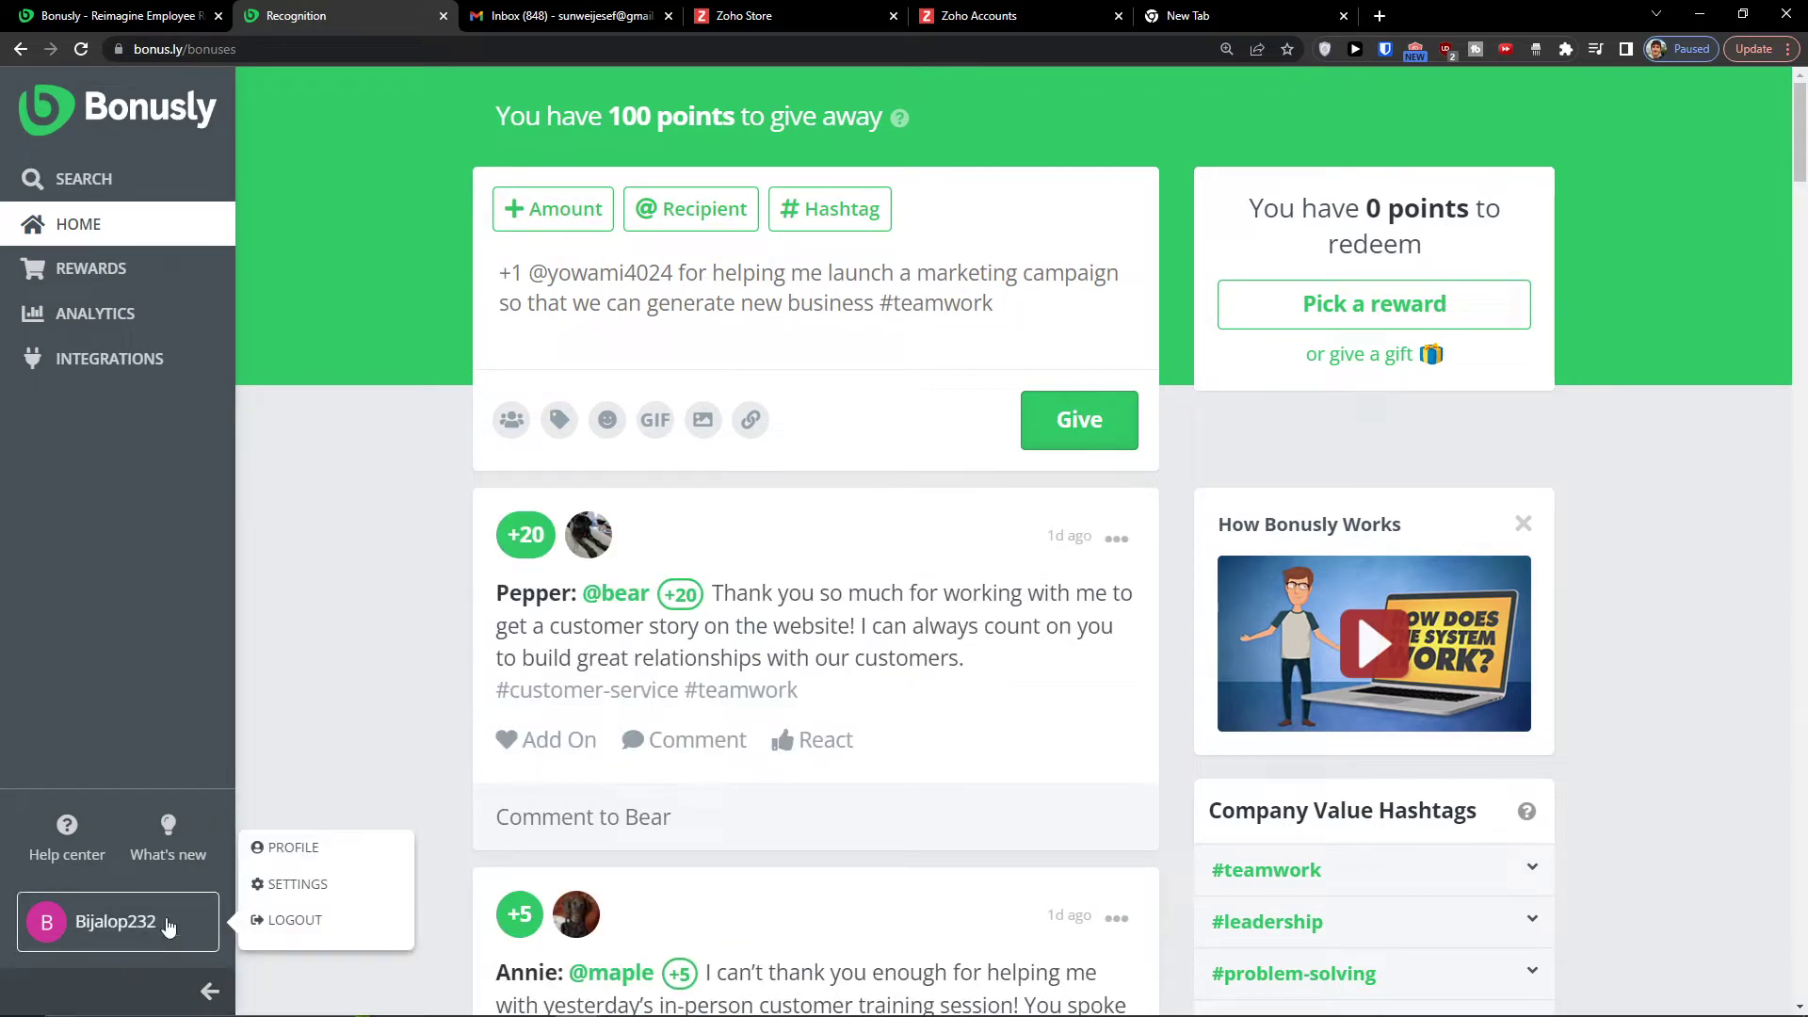
left_click(698, 227)
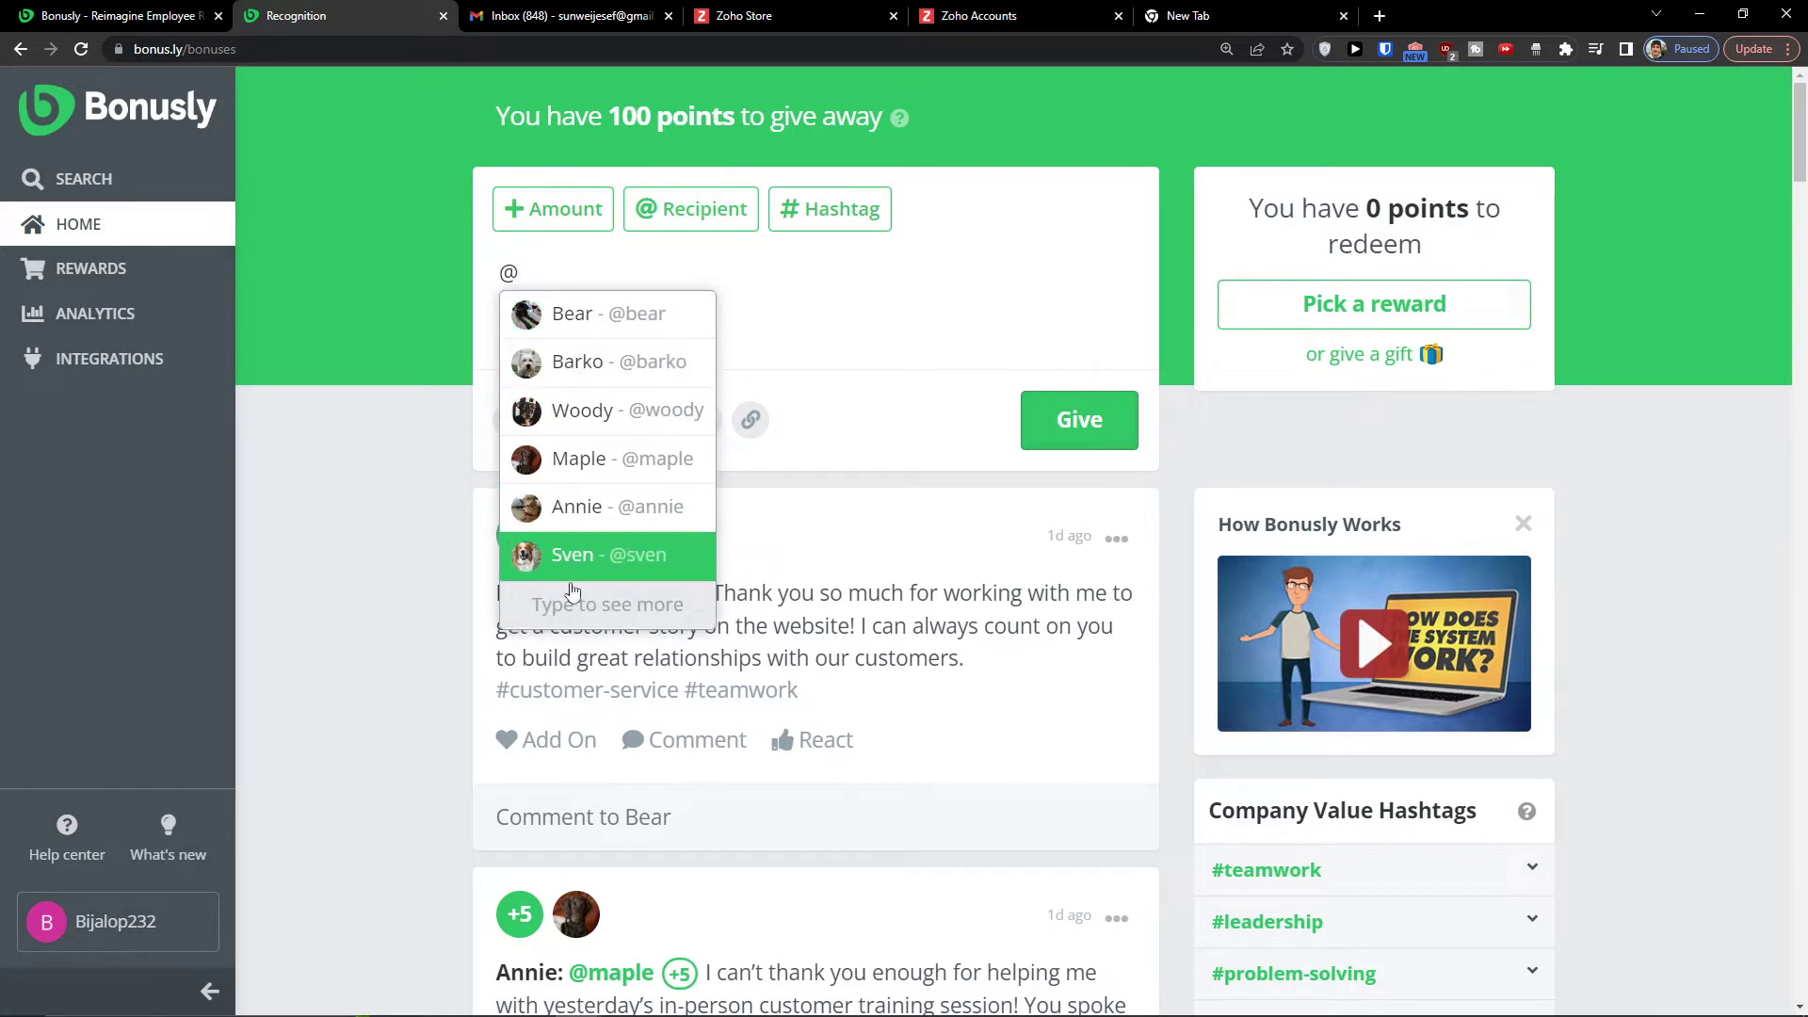
left_click(577, 316)
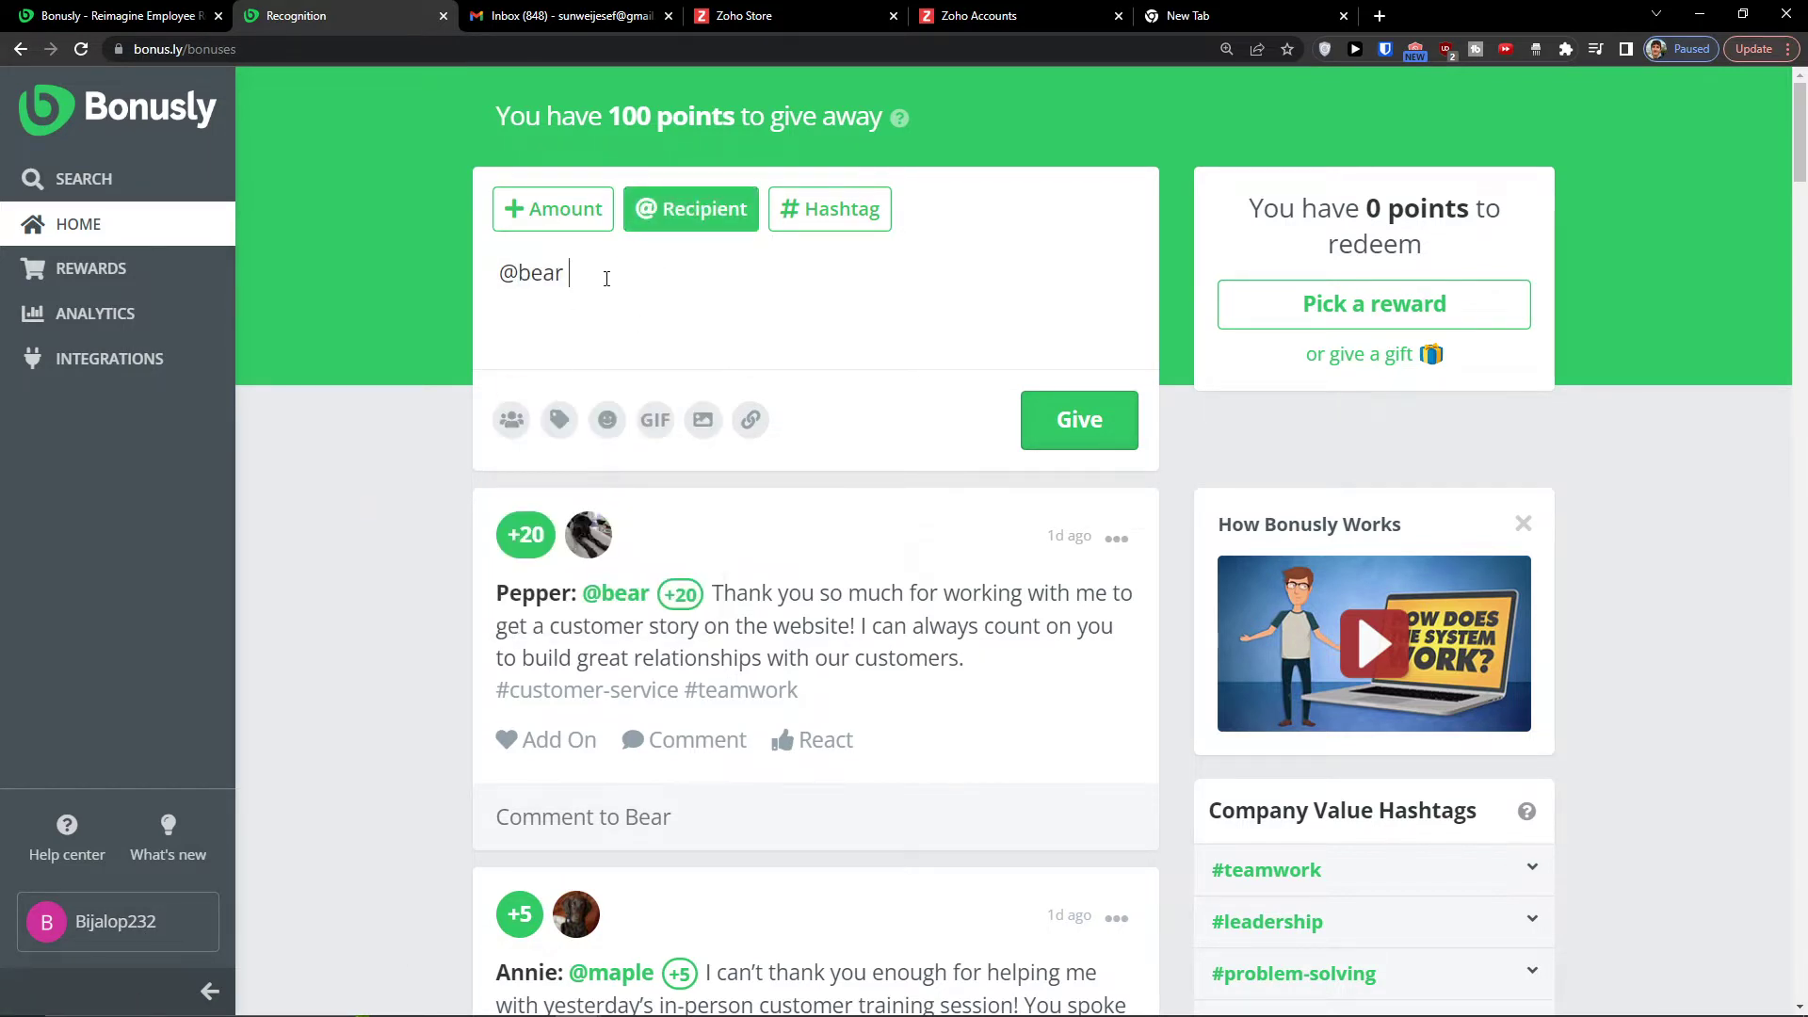
left_click(565, 215)
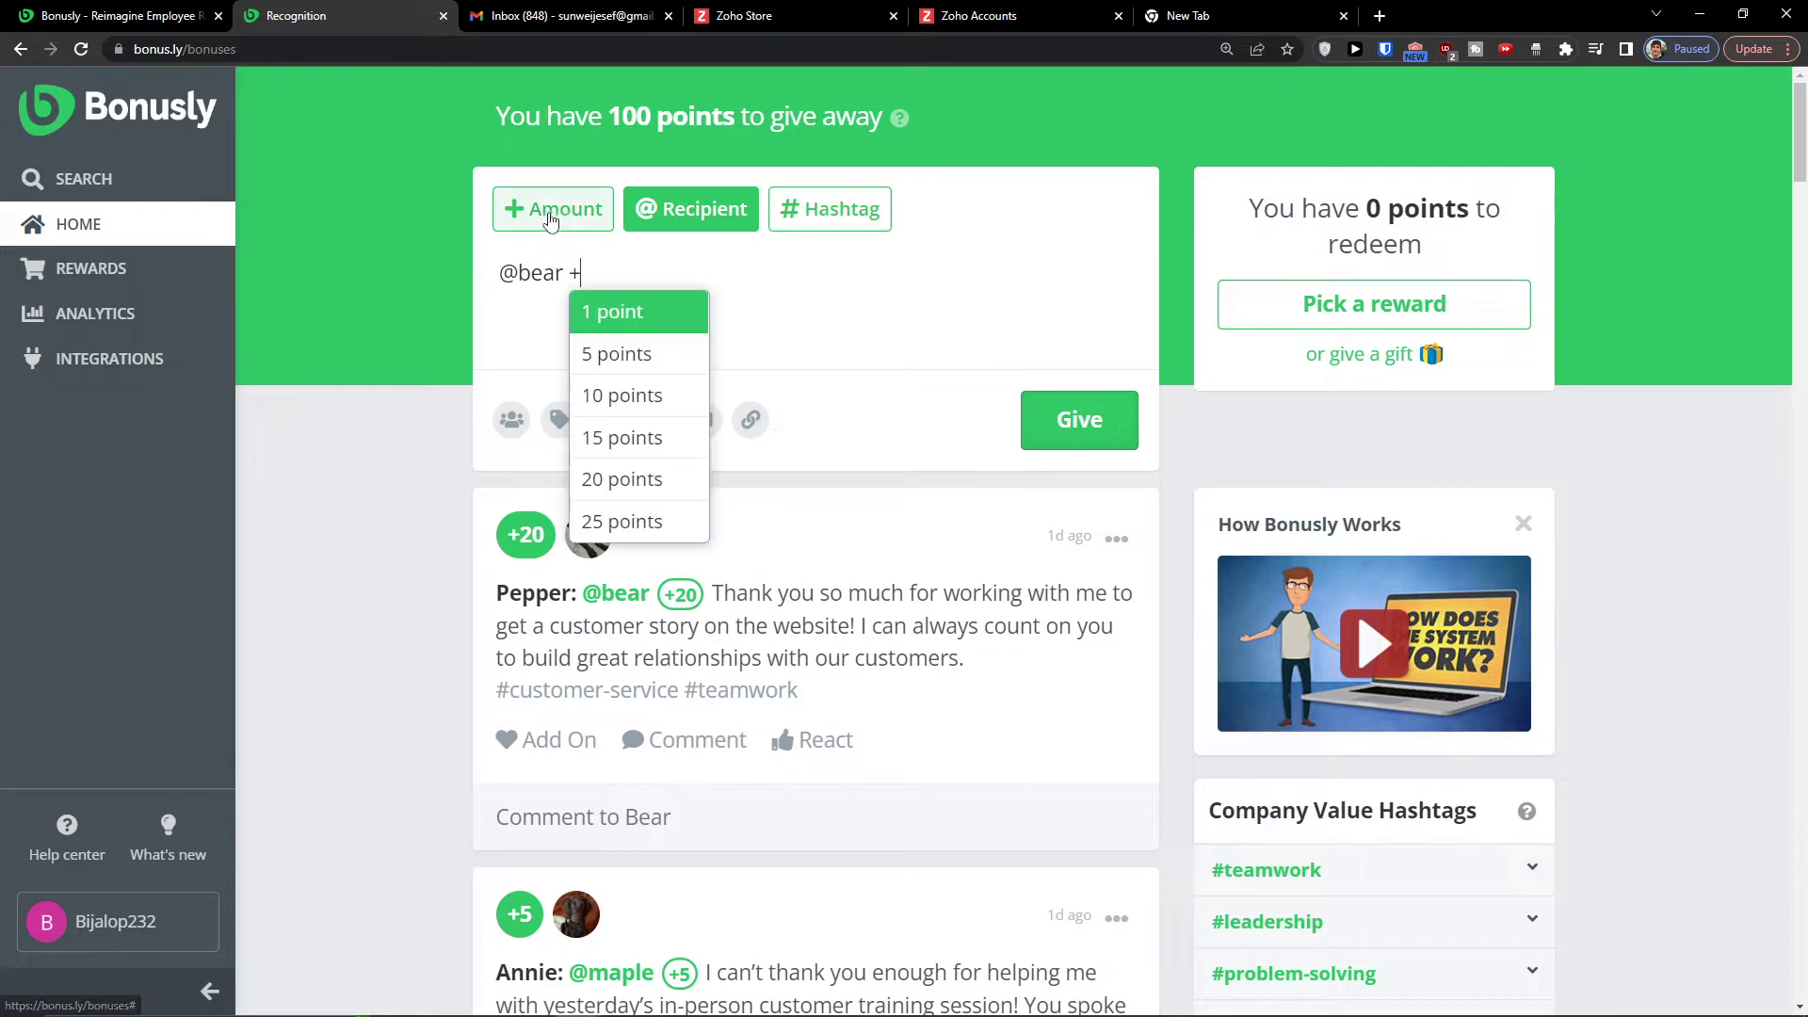
left_click(647, 398)
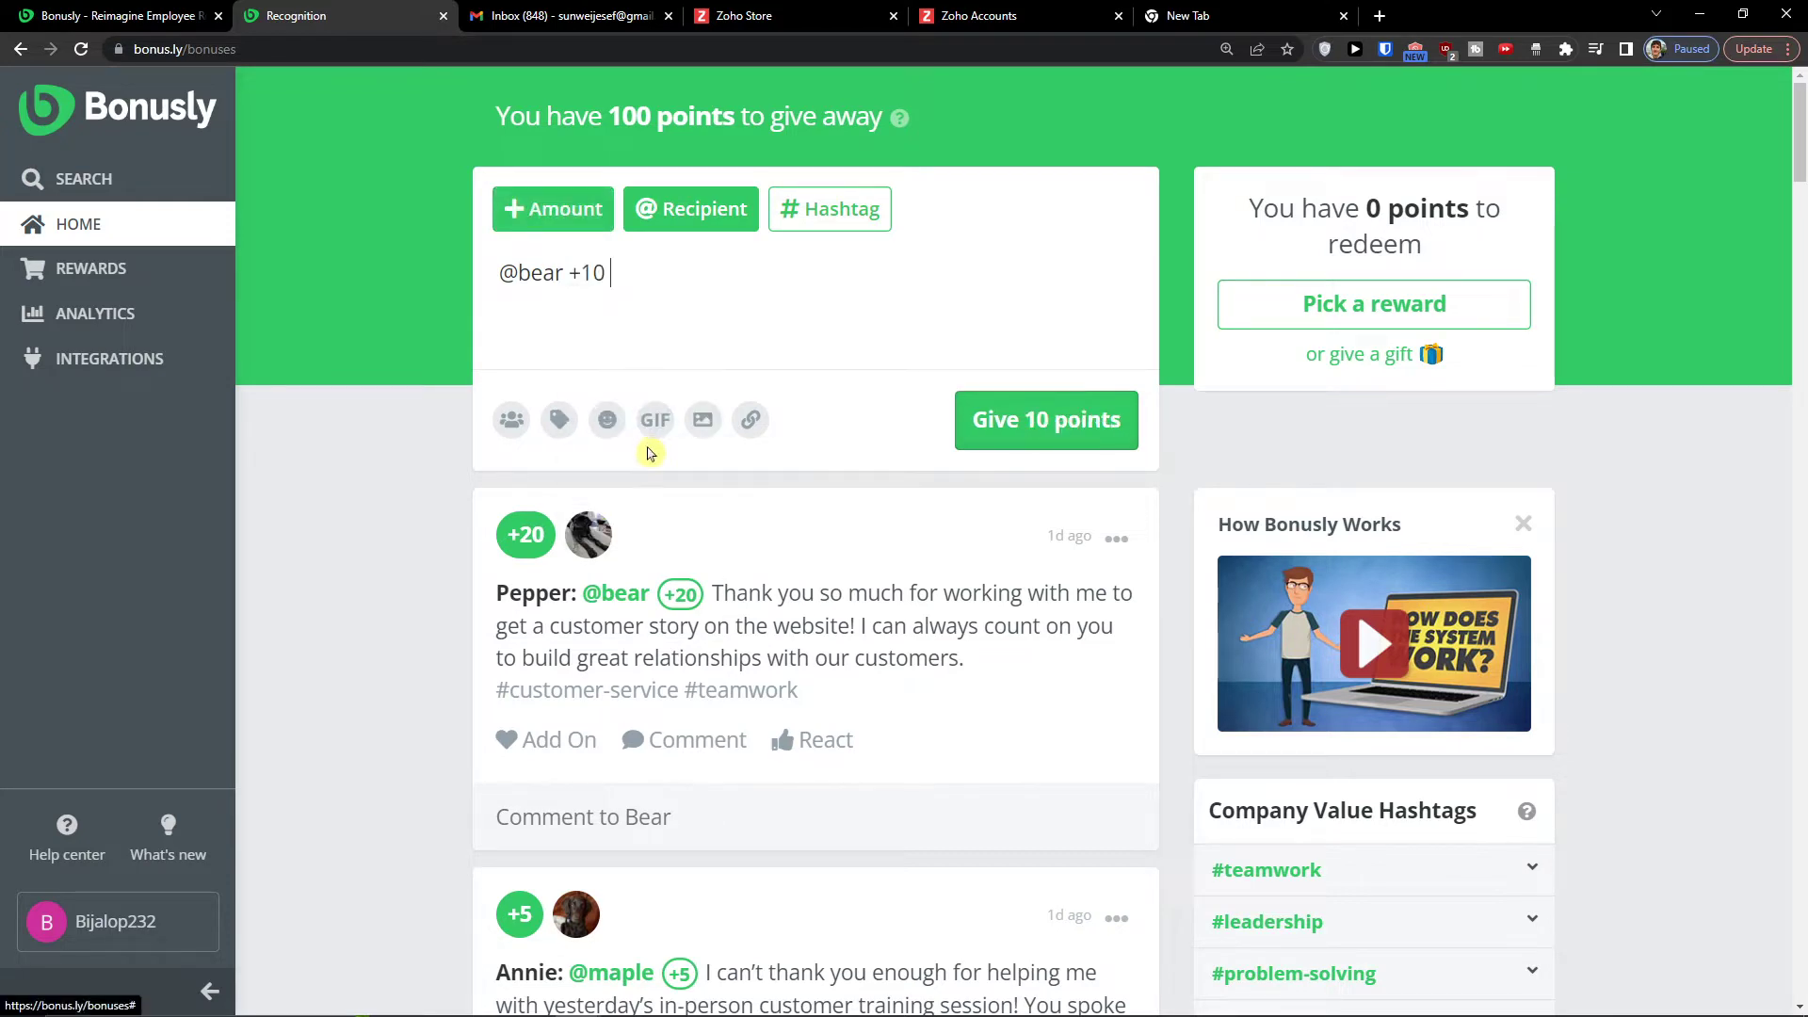
Add the hashtags #innovation and #leadership to the recognition post.
left_click(834, 212)
left_click(796, 351)
left_click(848, 214)
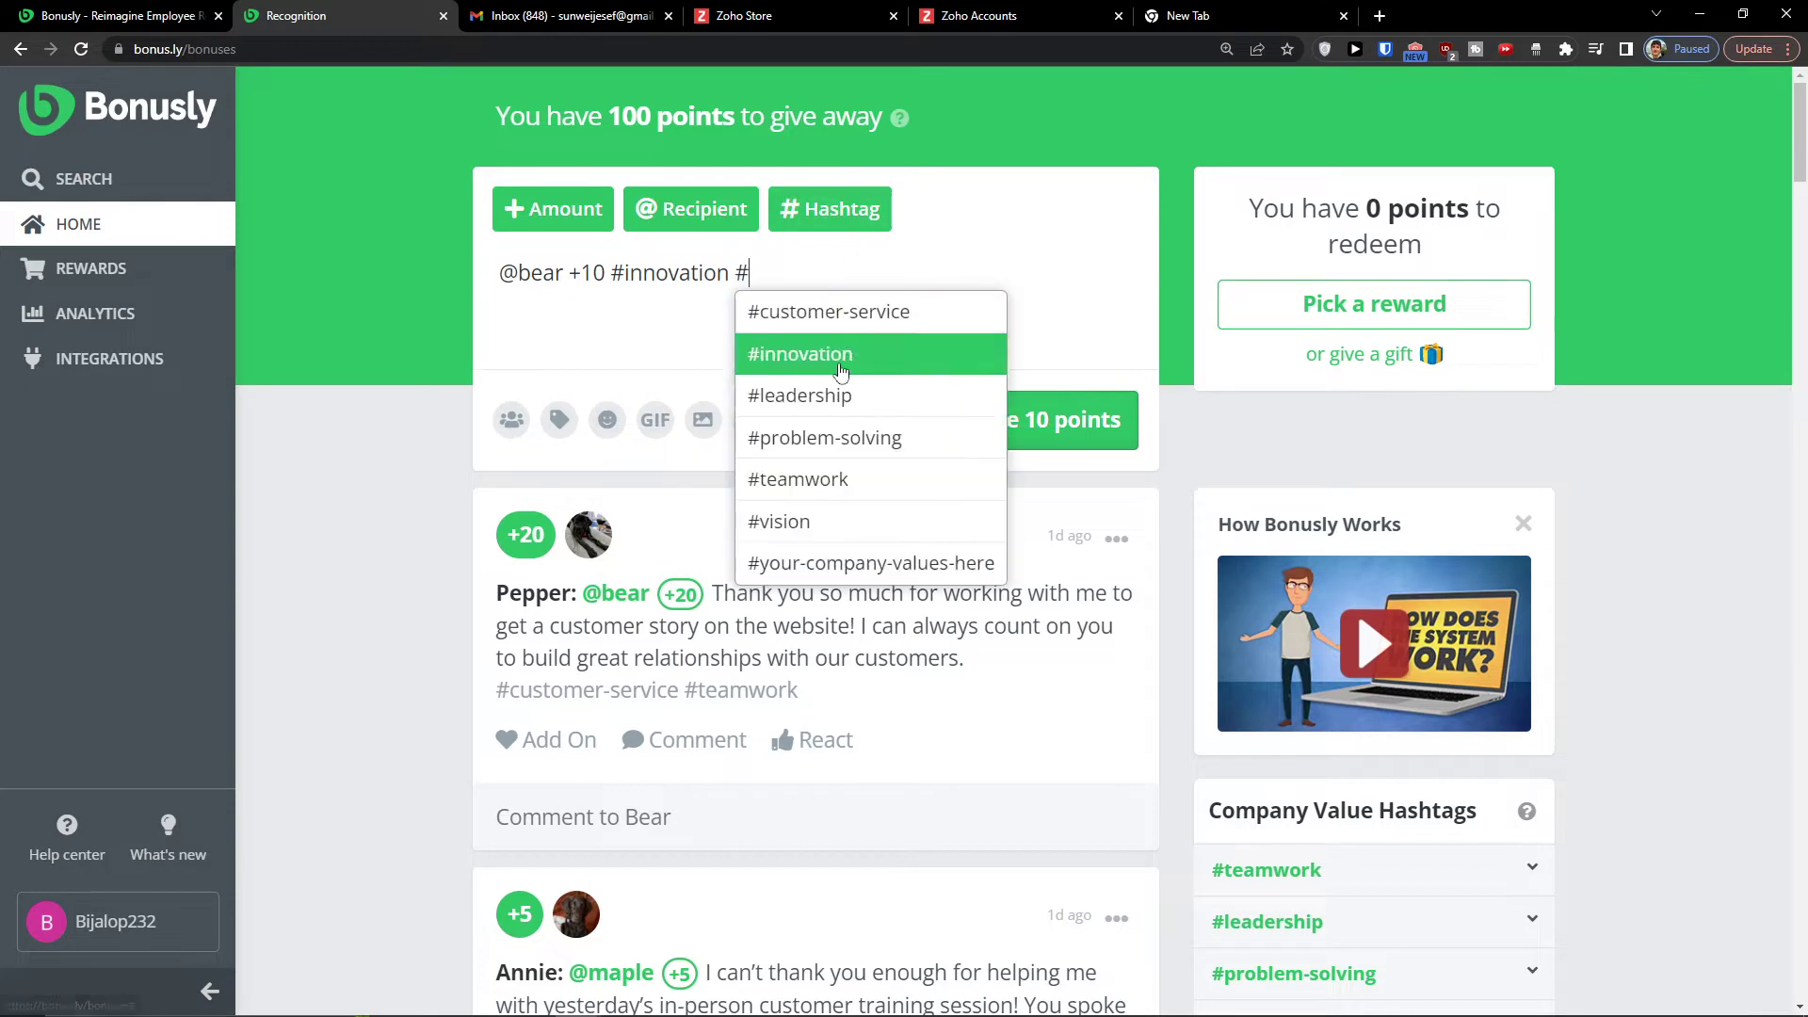
left_click(822, 397)
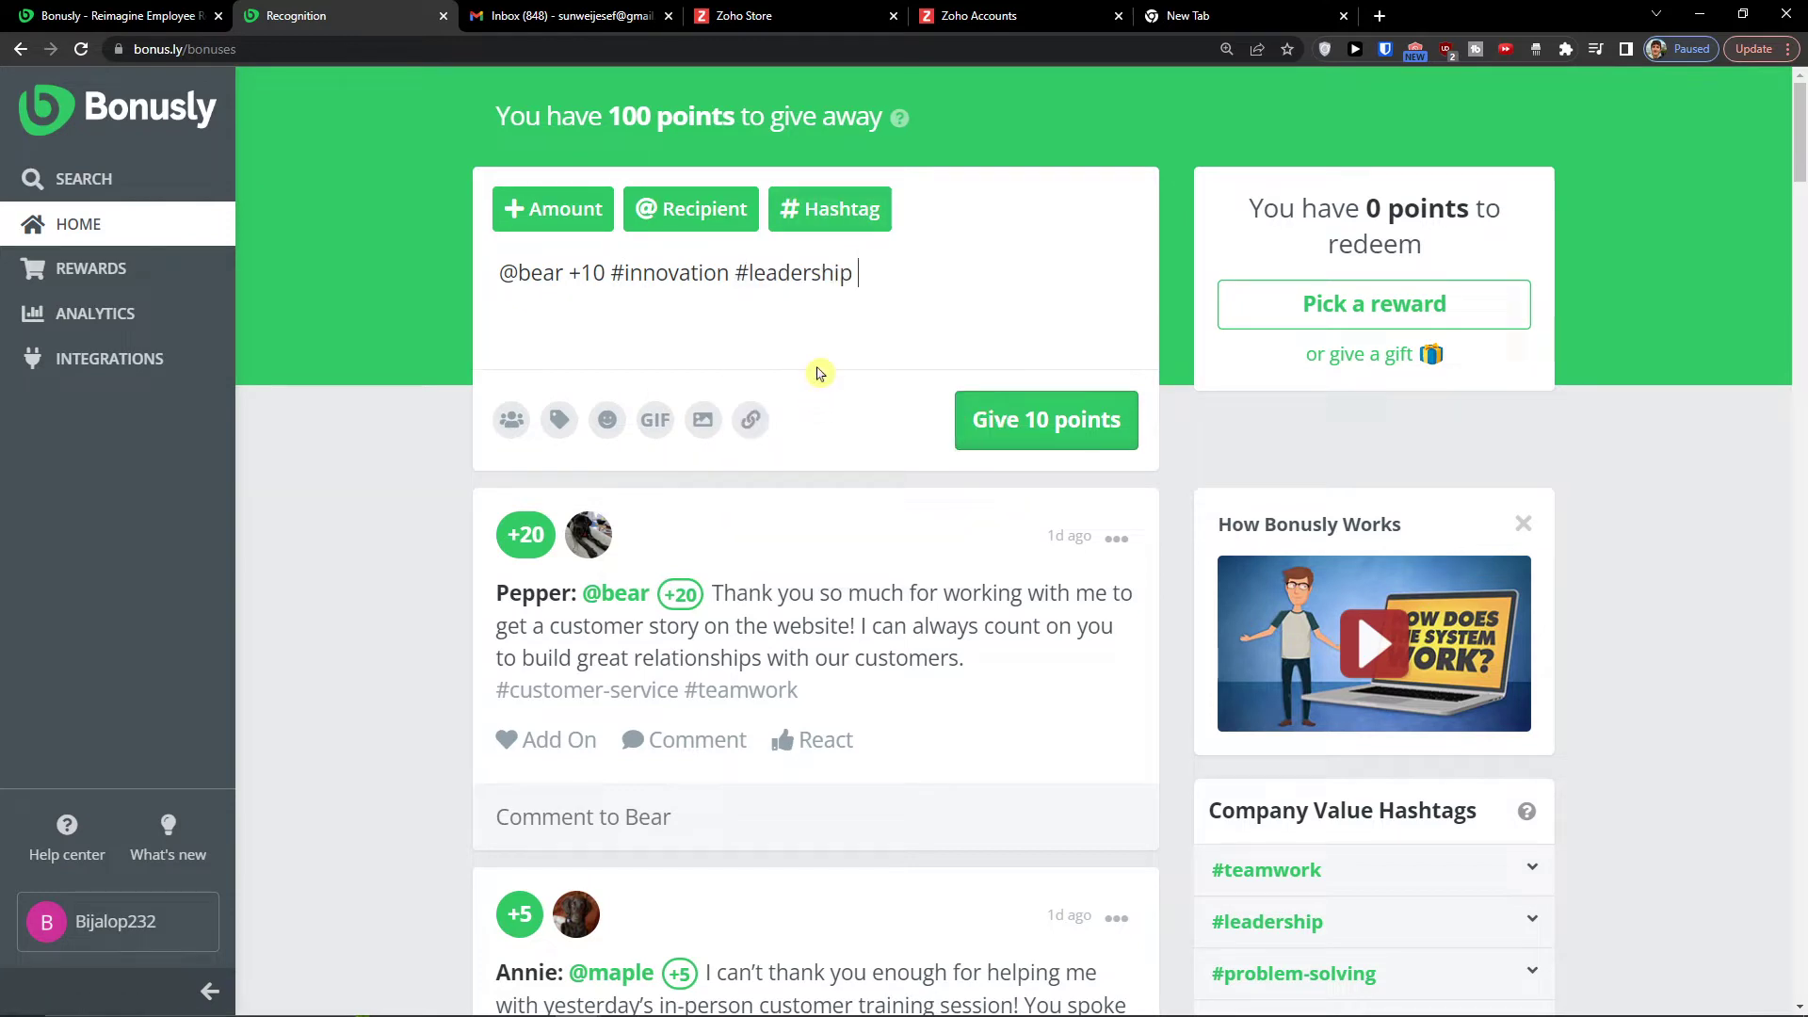
Add a heart-eyes emoji to the recognition post and give the 10 points.
left_click(611, 424)
double_click(660, 451)
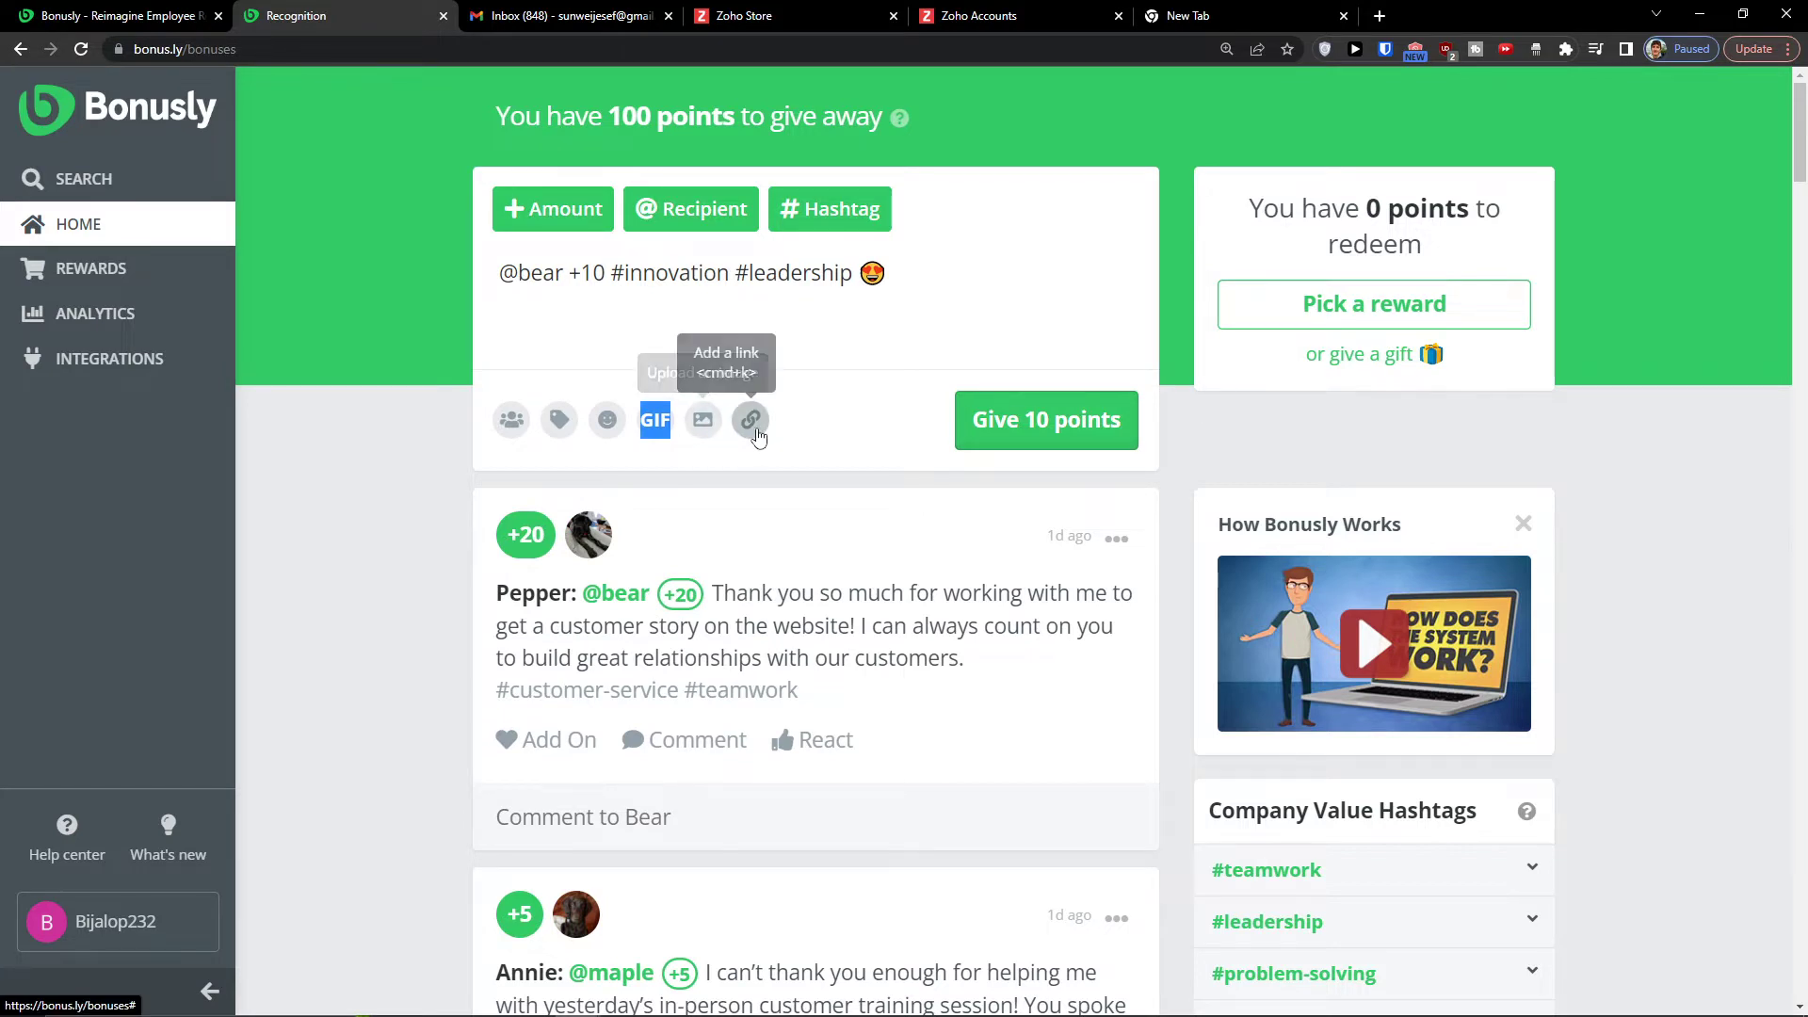
left_click(979, 420)
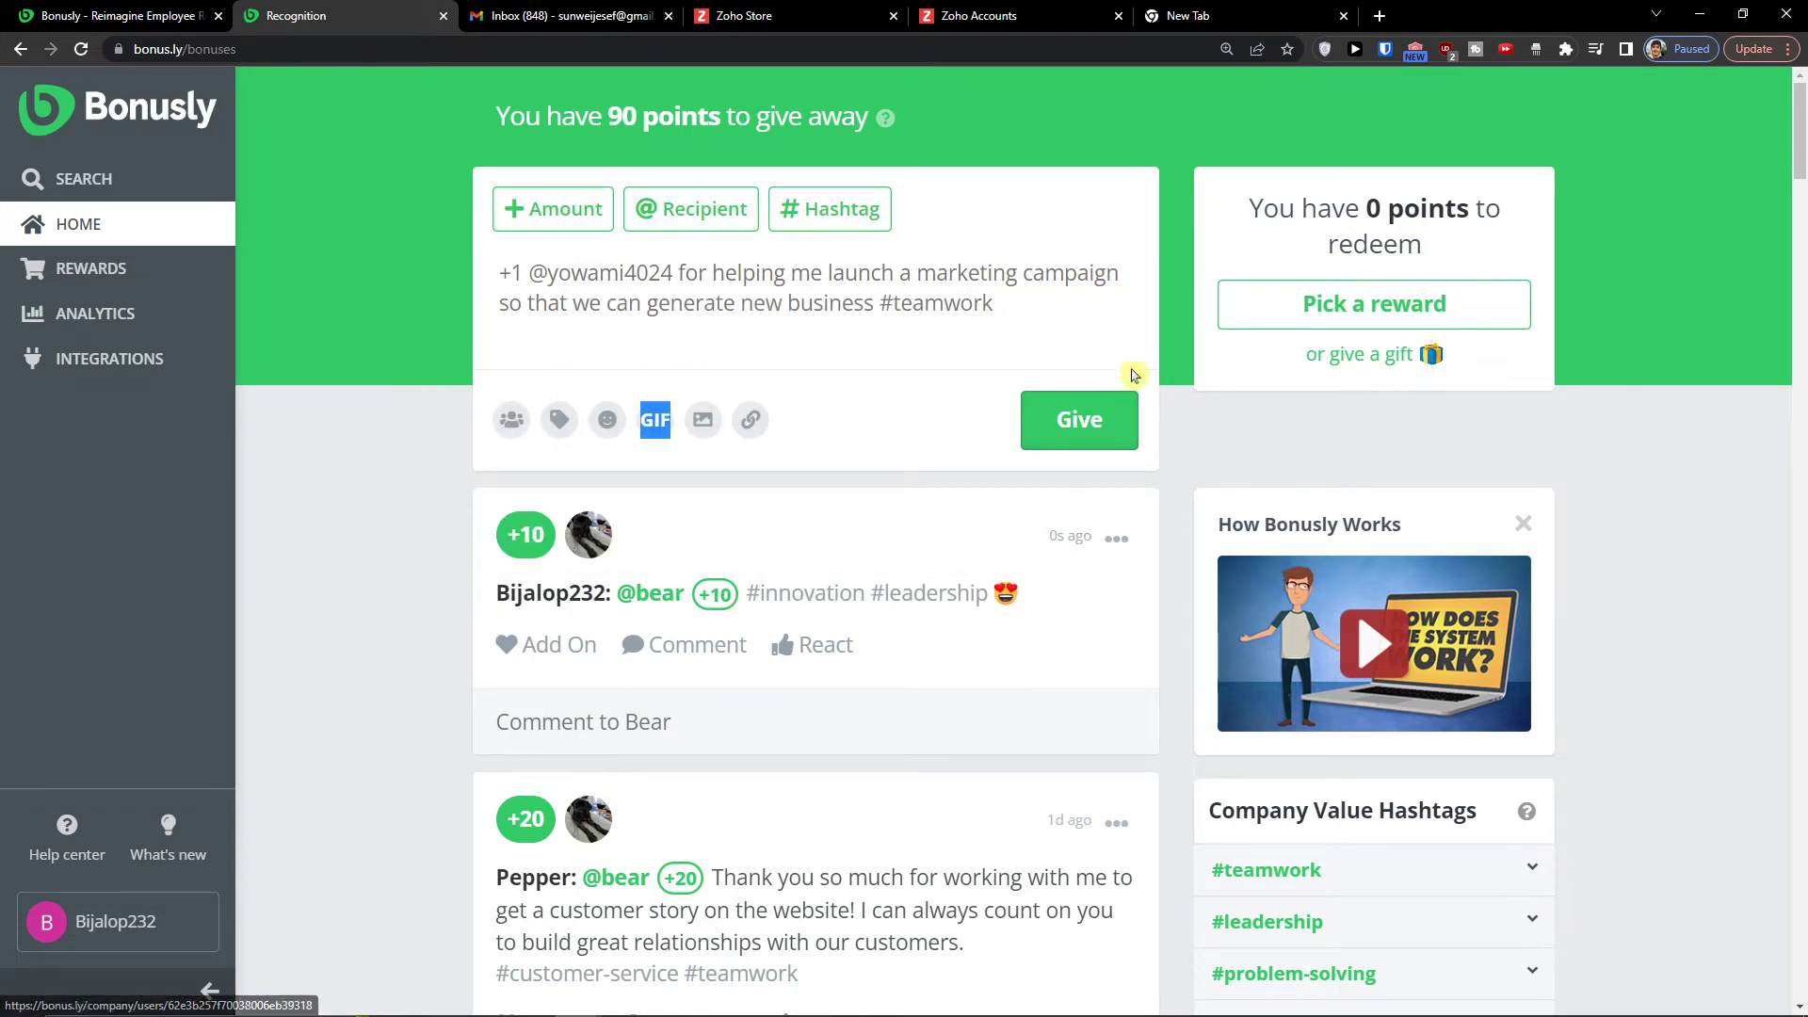
Revisit the rewards catalogue and check the sign-up confirmation page for the email inbox.
left_click(148, 284)
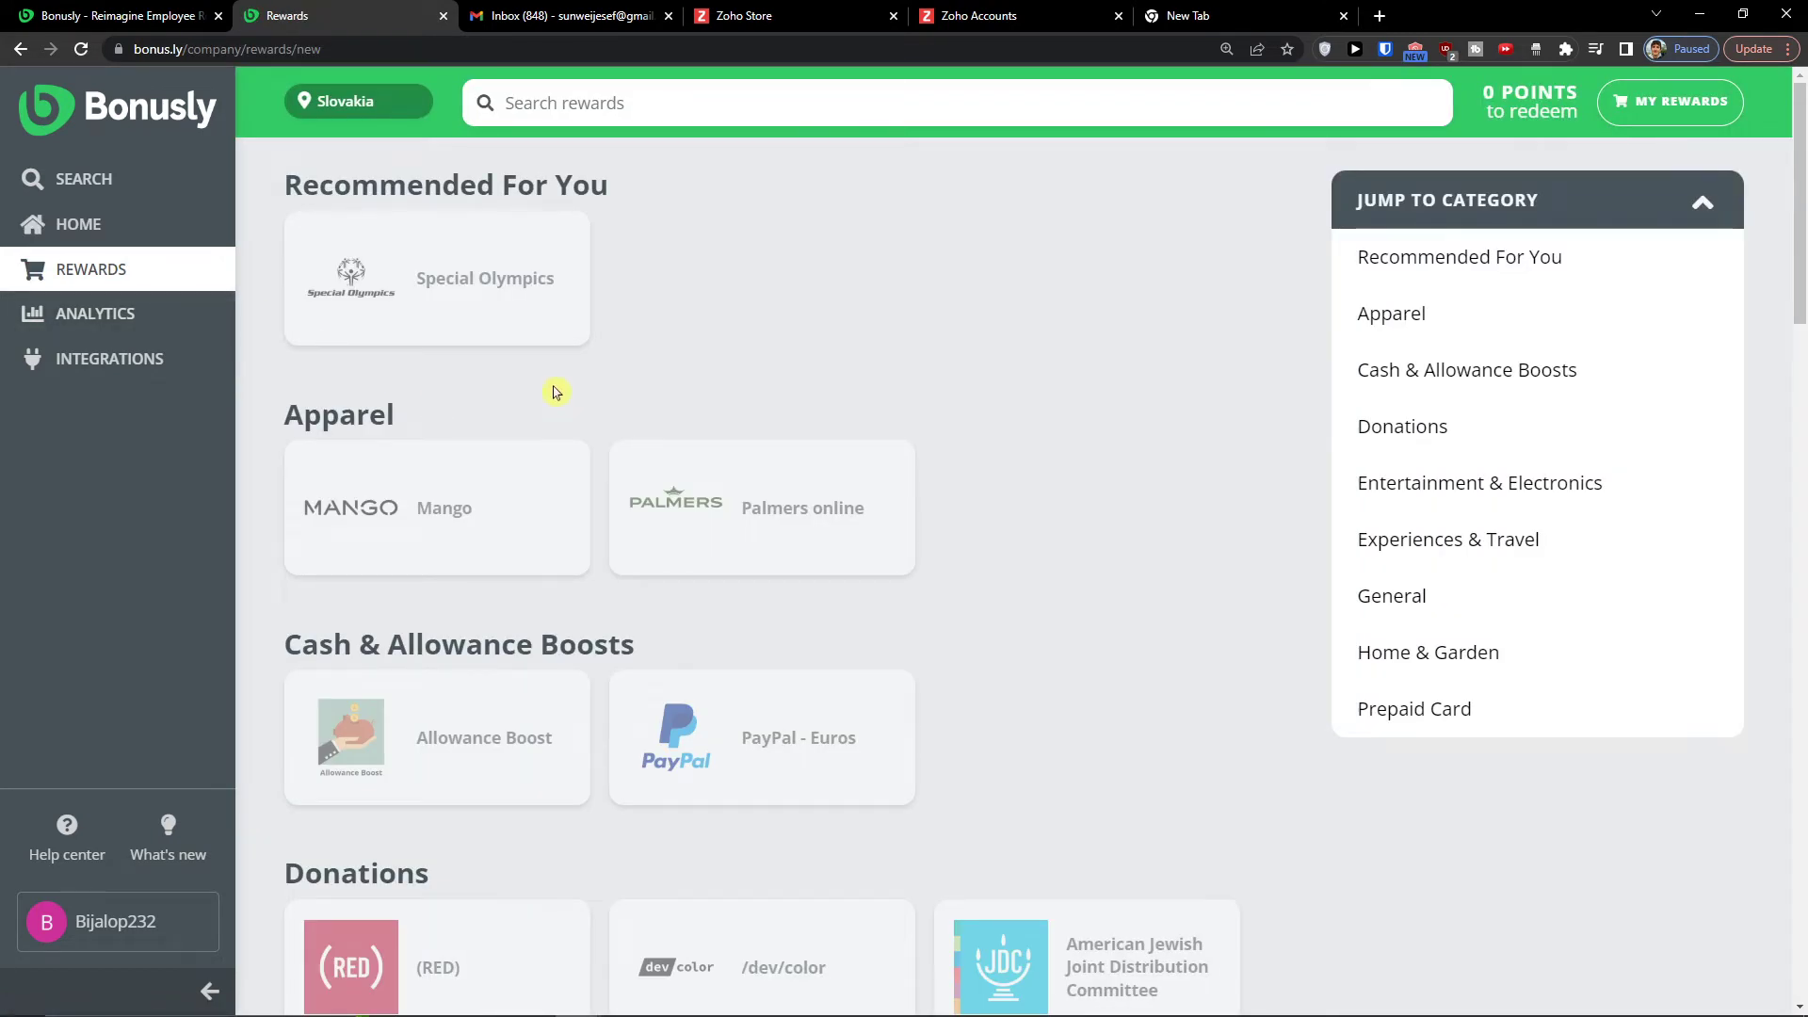
key("ctrl+shift+Tab")
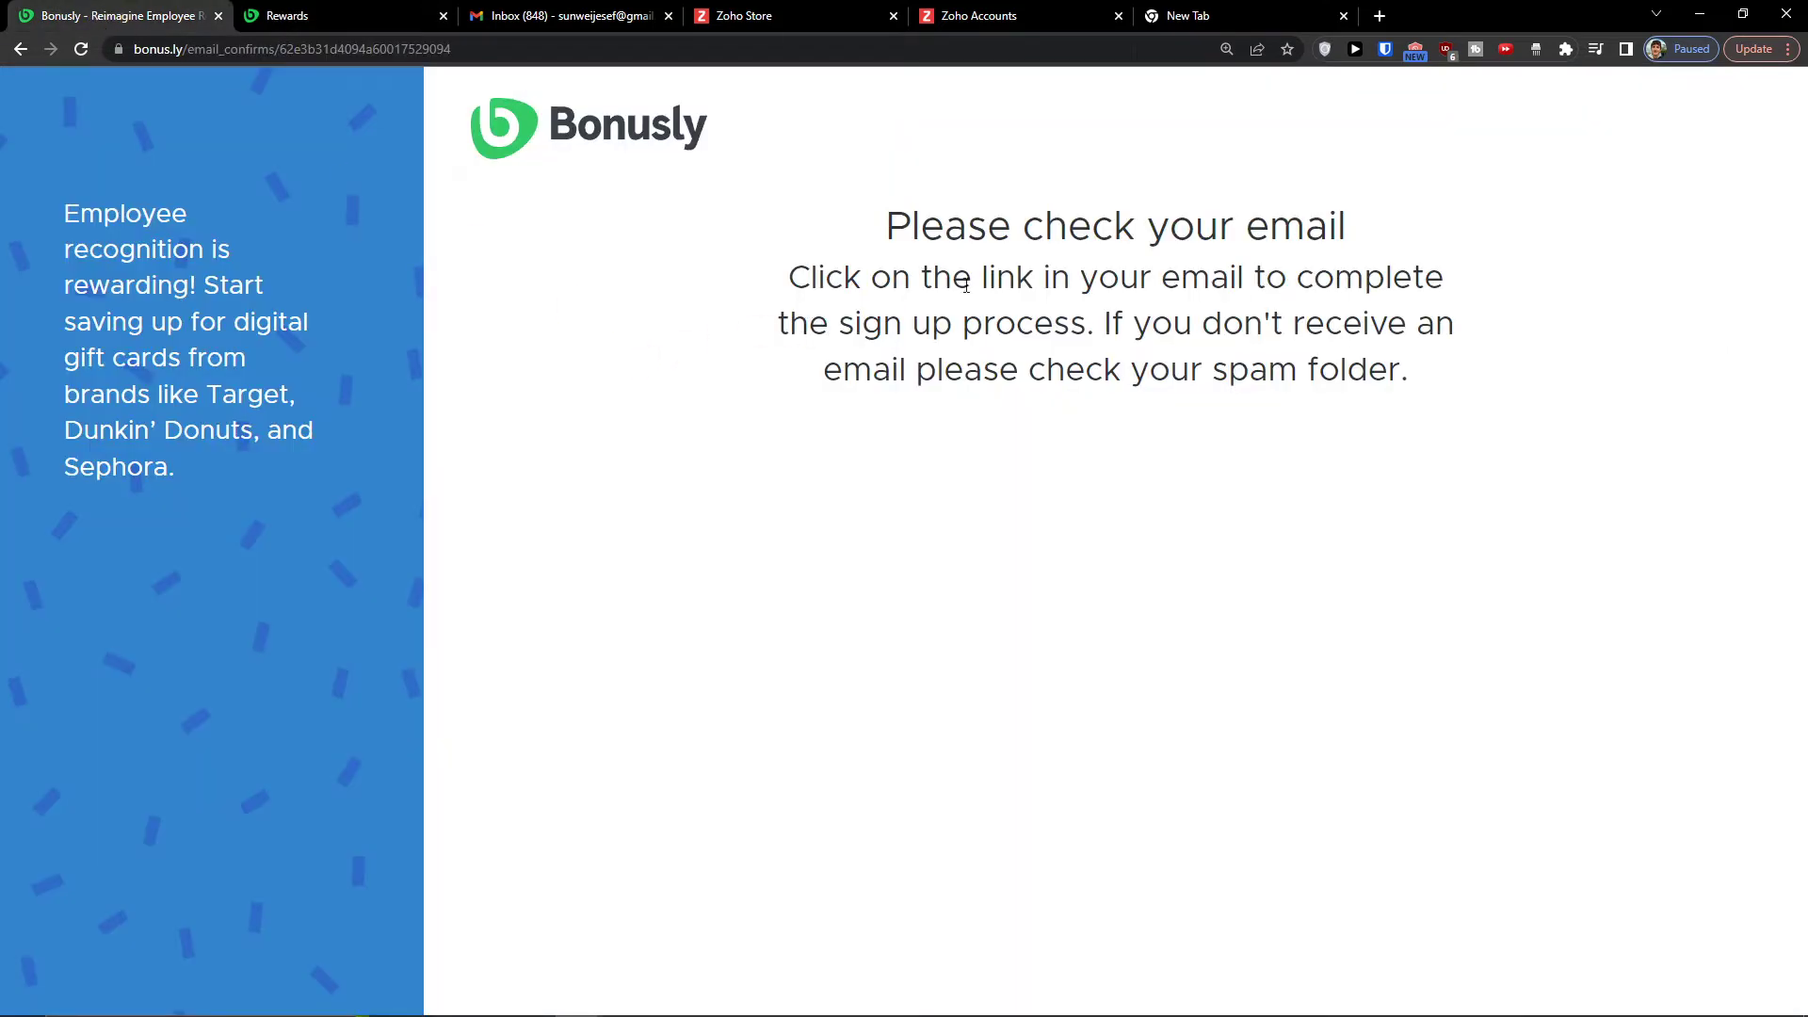
left_click(387, 15)
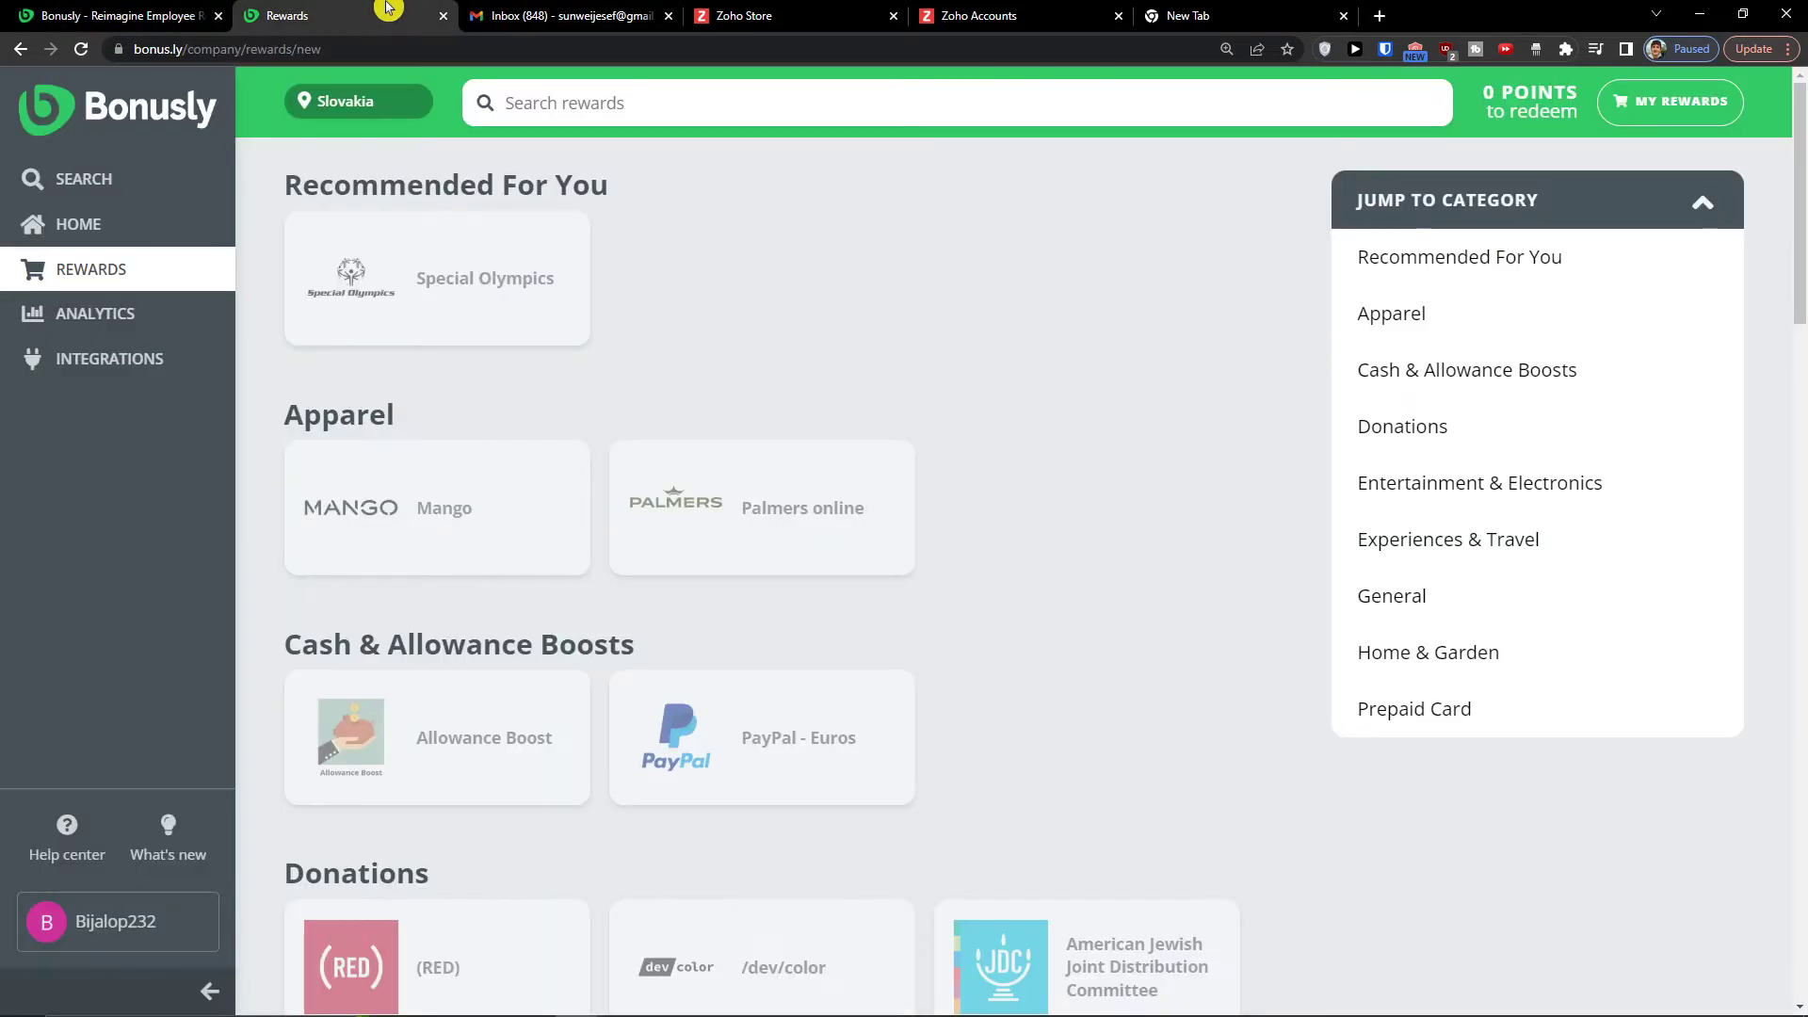
Place the blank browser tab beside the Bonusly tabs and open Temp Mail in it through a web search for "temp email".
left_click_drag(1181, 16, 518, 15)
left_click(474, 44)
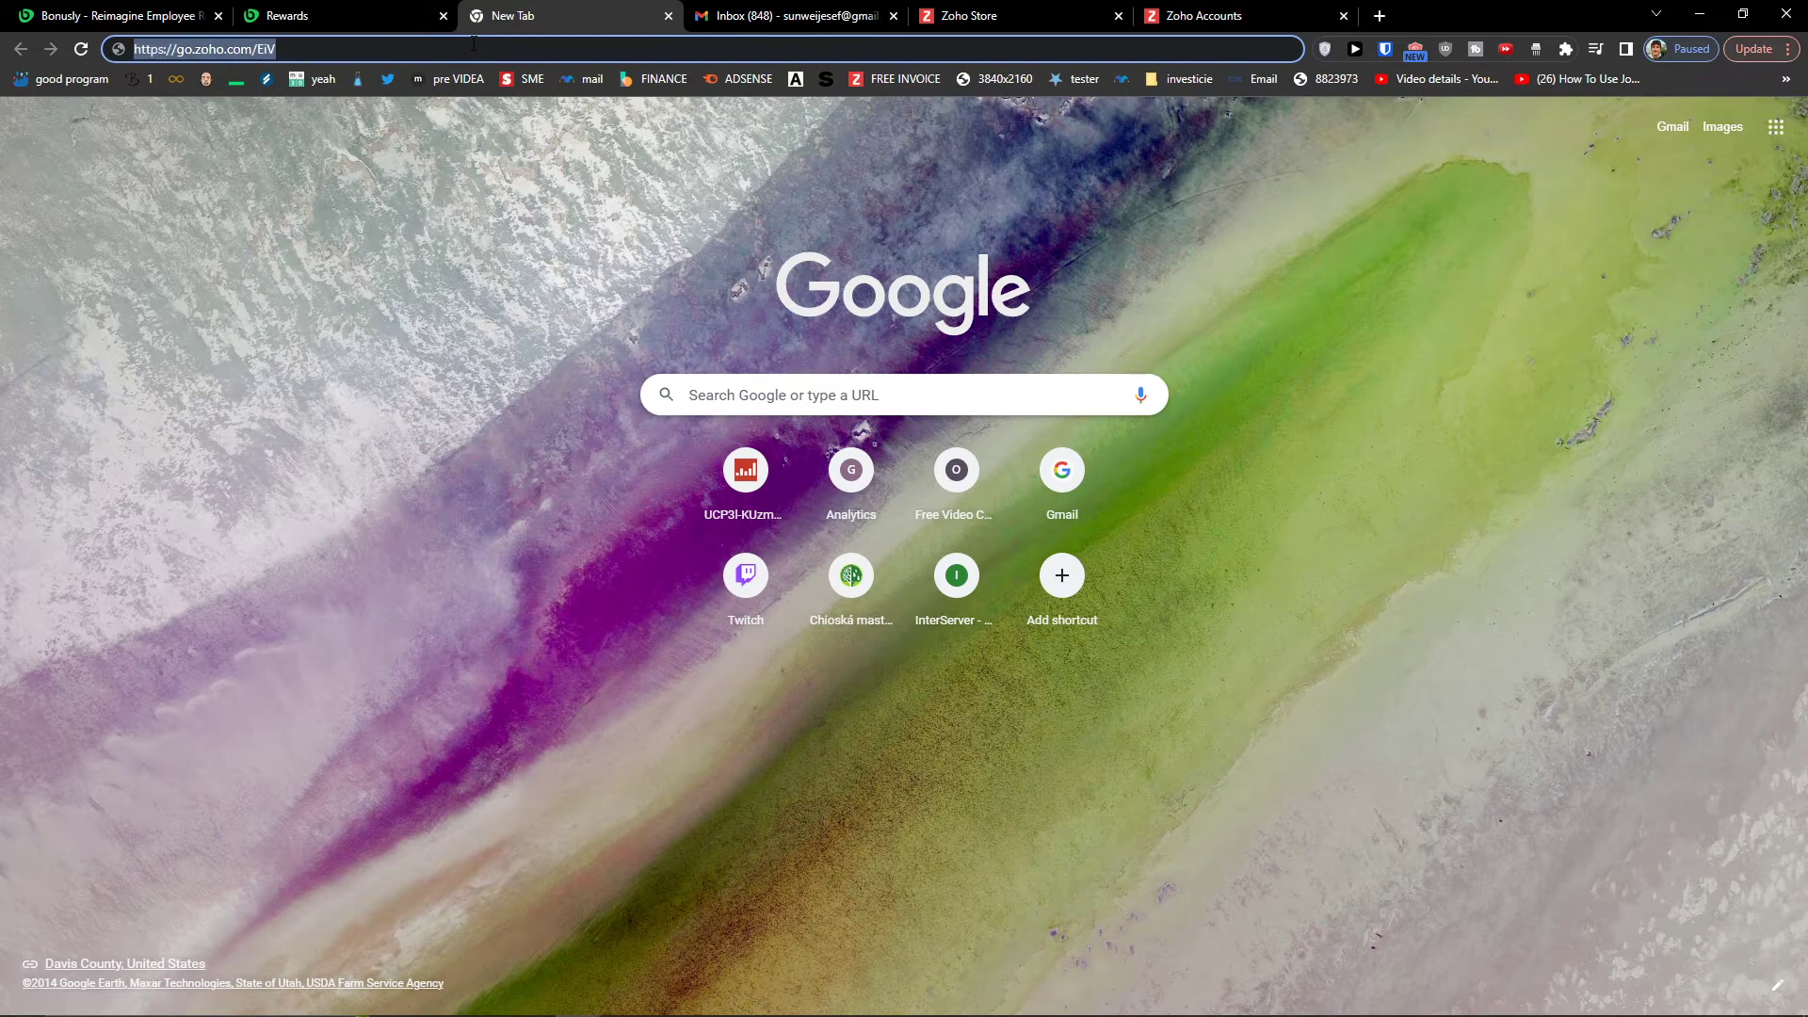
type("tem")
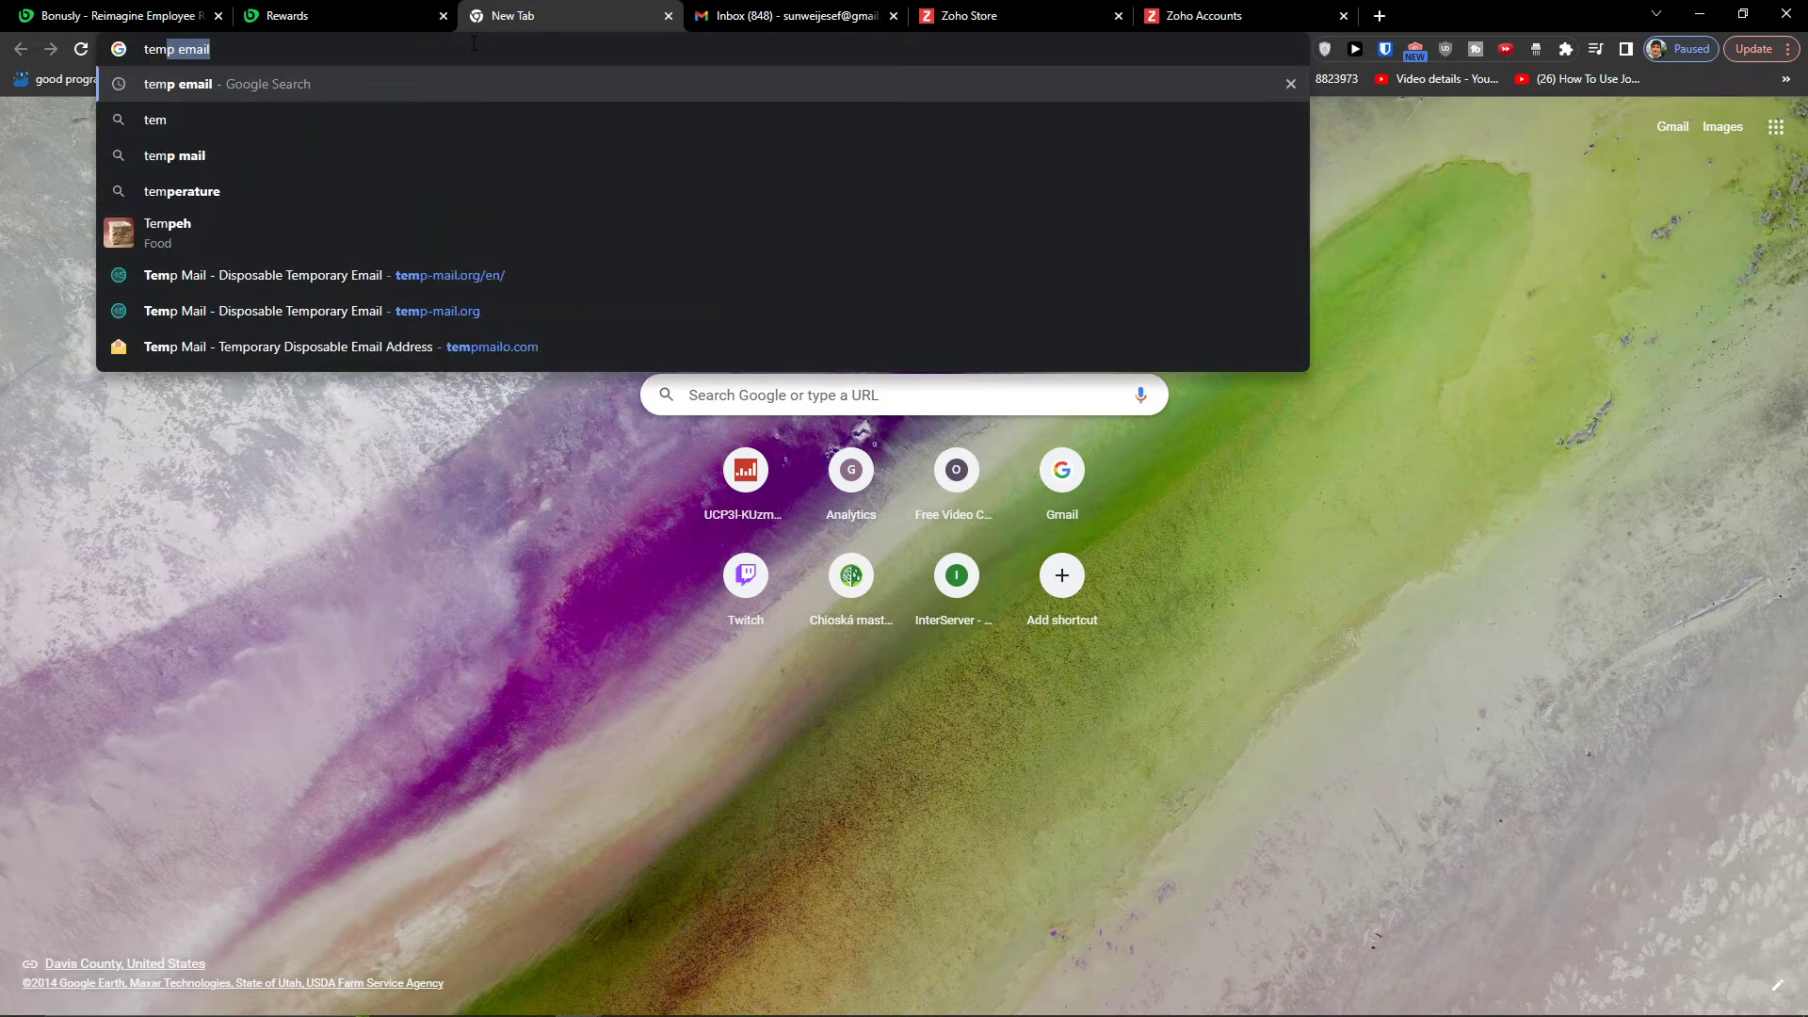
key("Return")
left_click(368, 297)
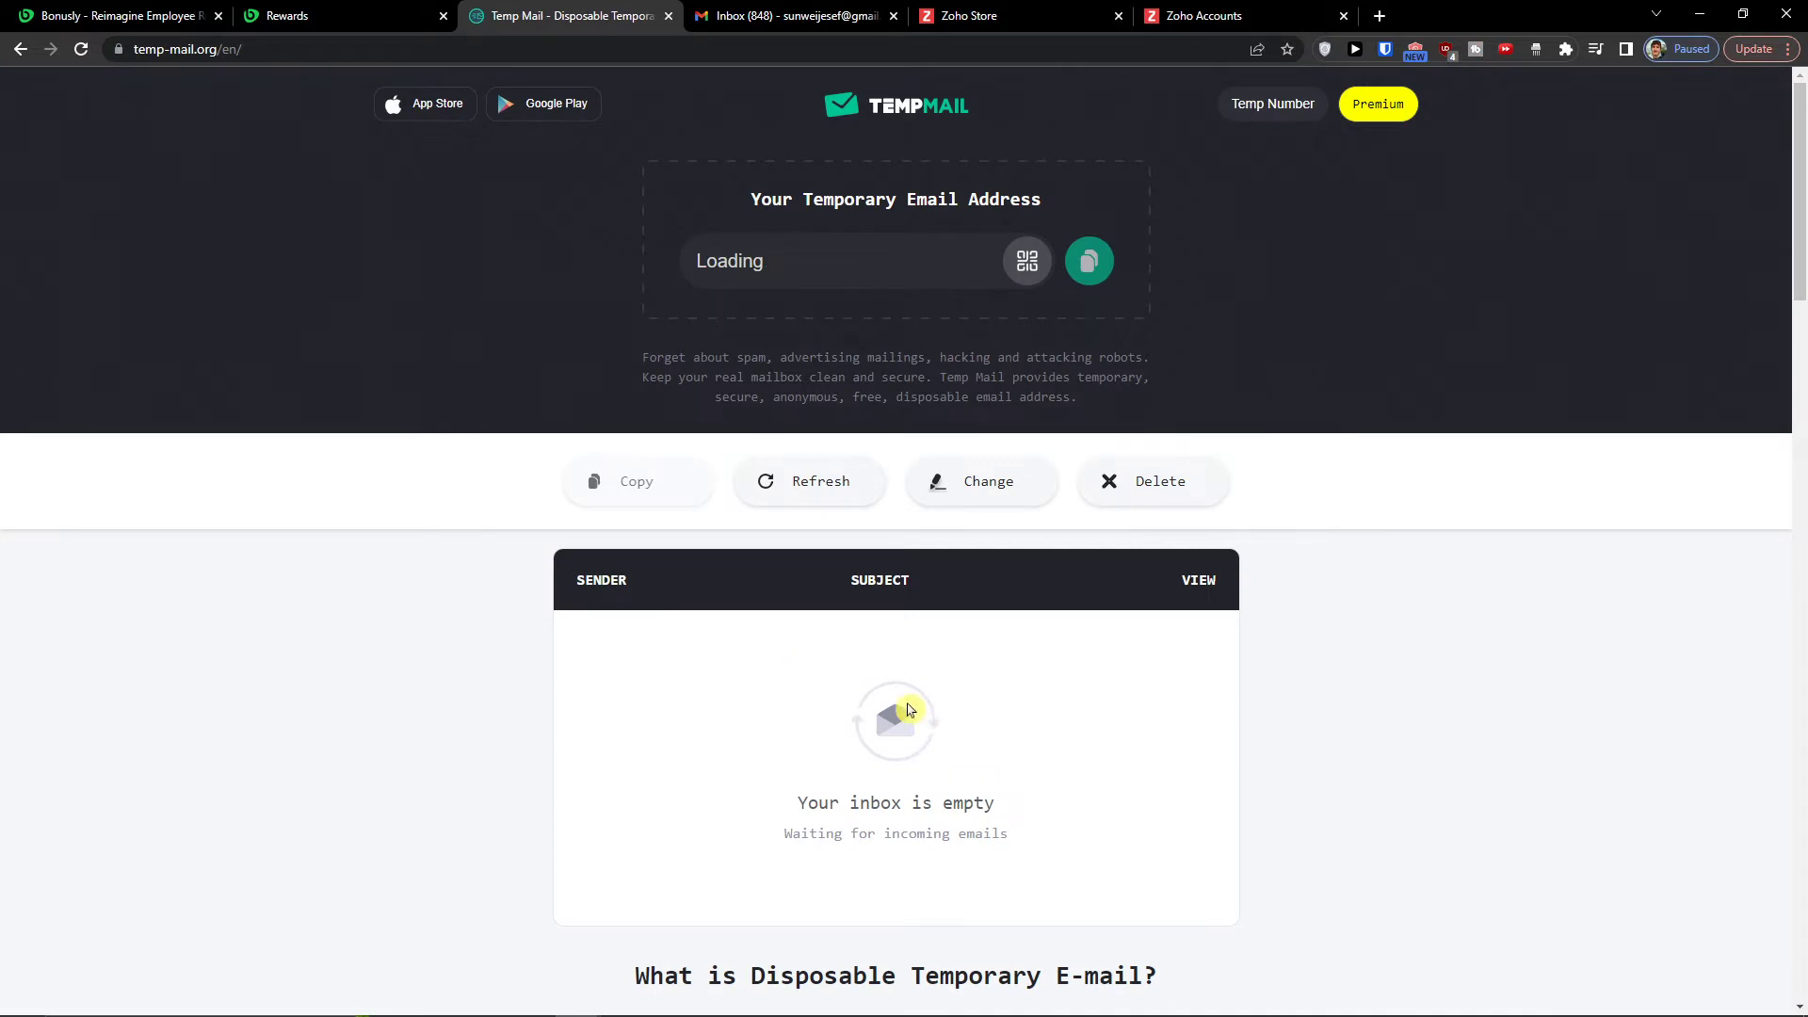
Review the company analytics dashboard in Bonusly, including participation, recognition by hashtag, the leaderboard and top words.
left_click(71, 15)
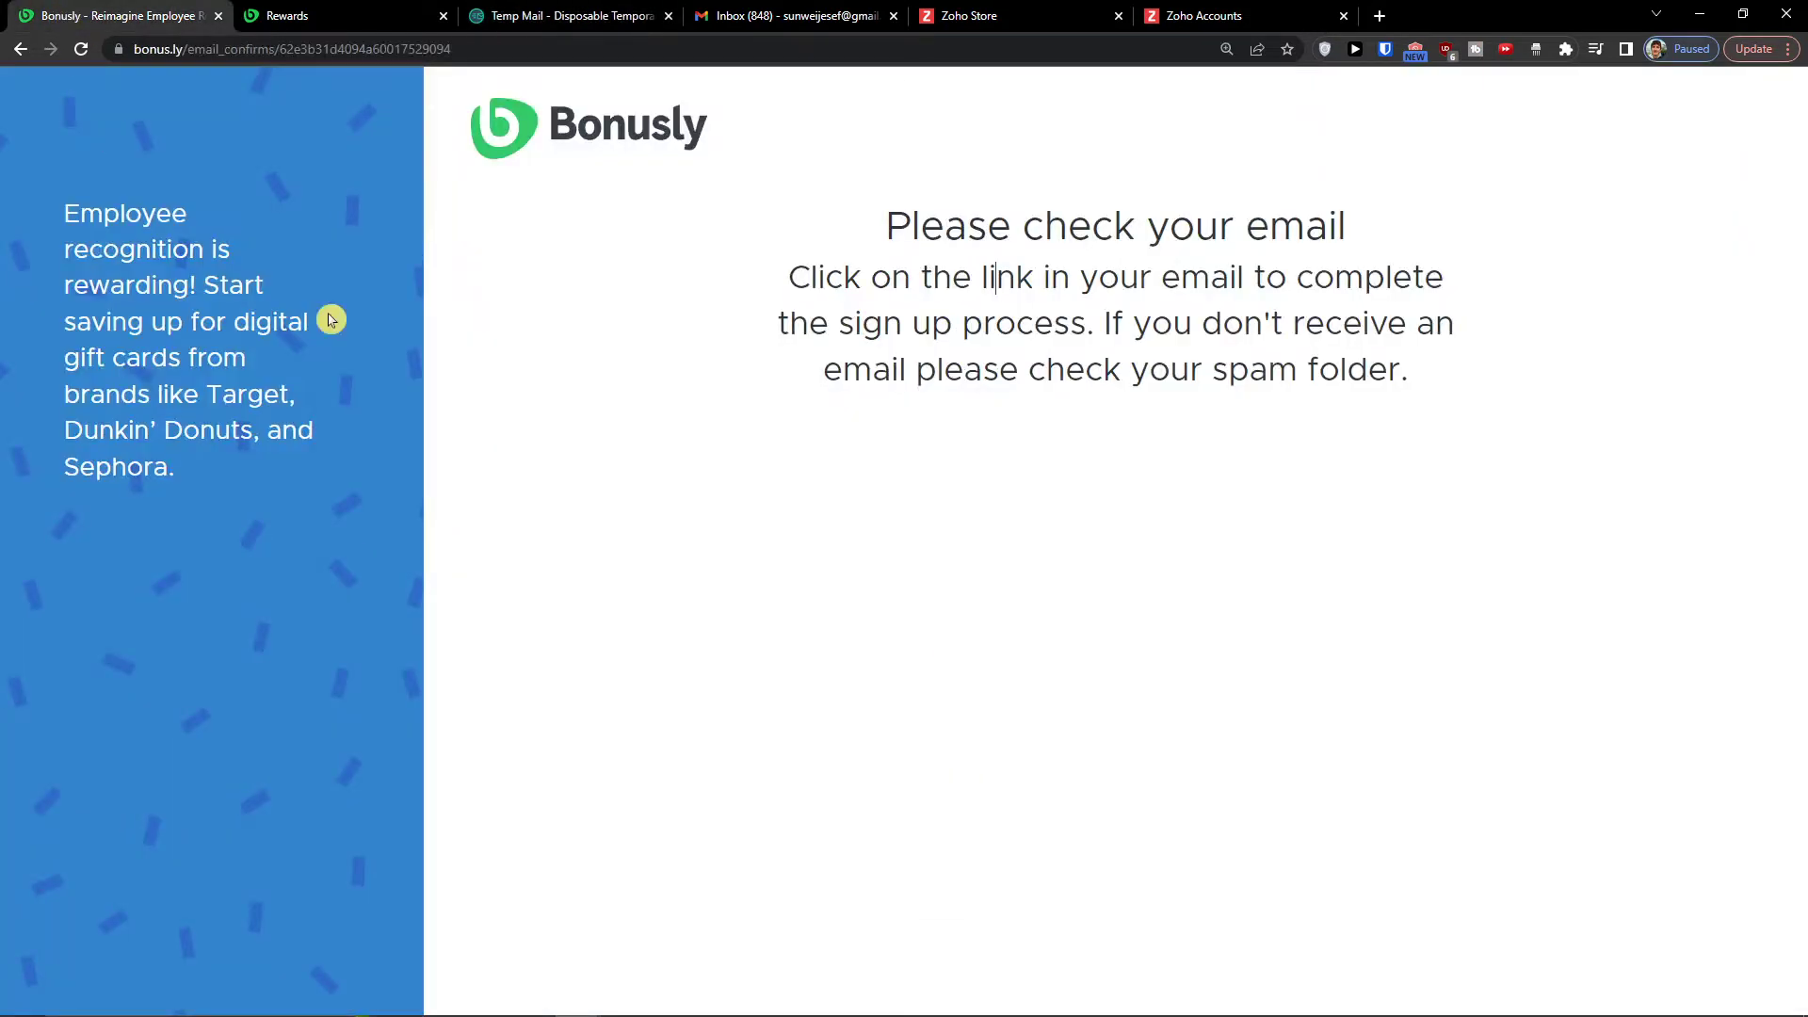
left_click(374, 9)
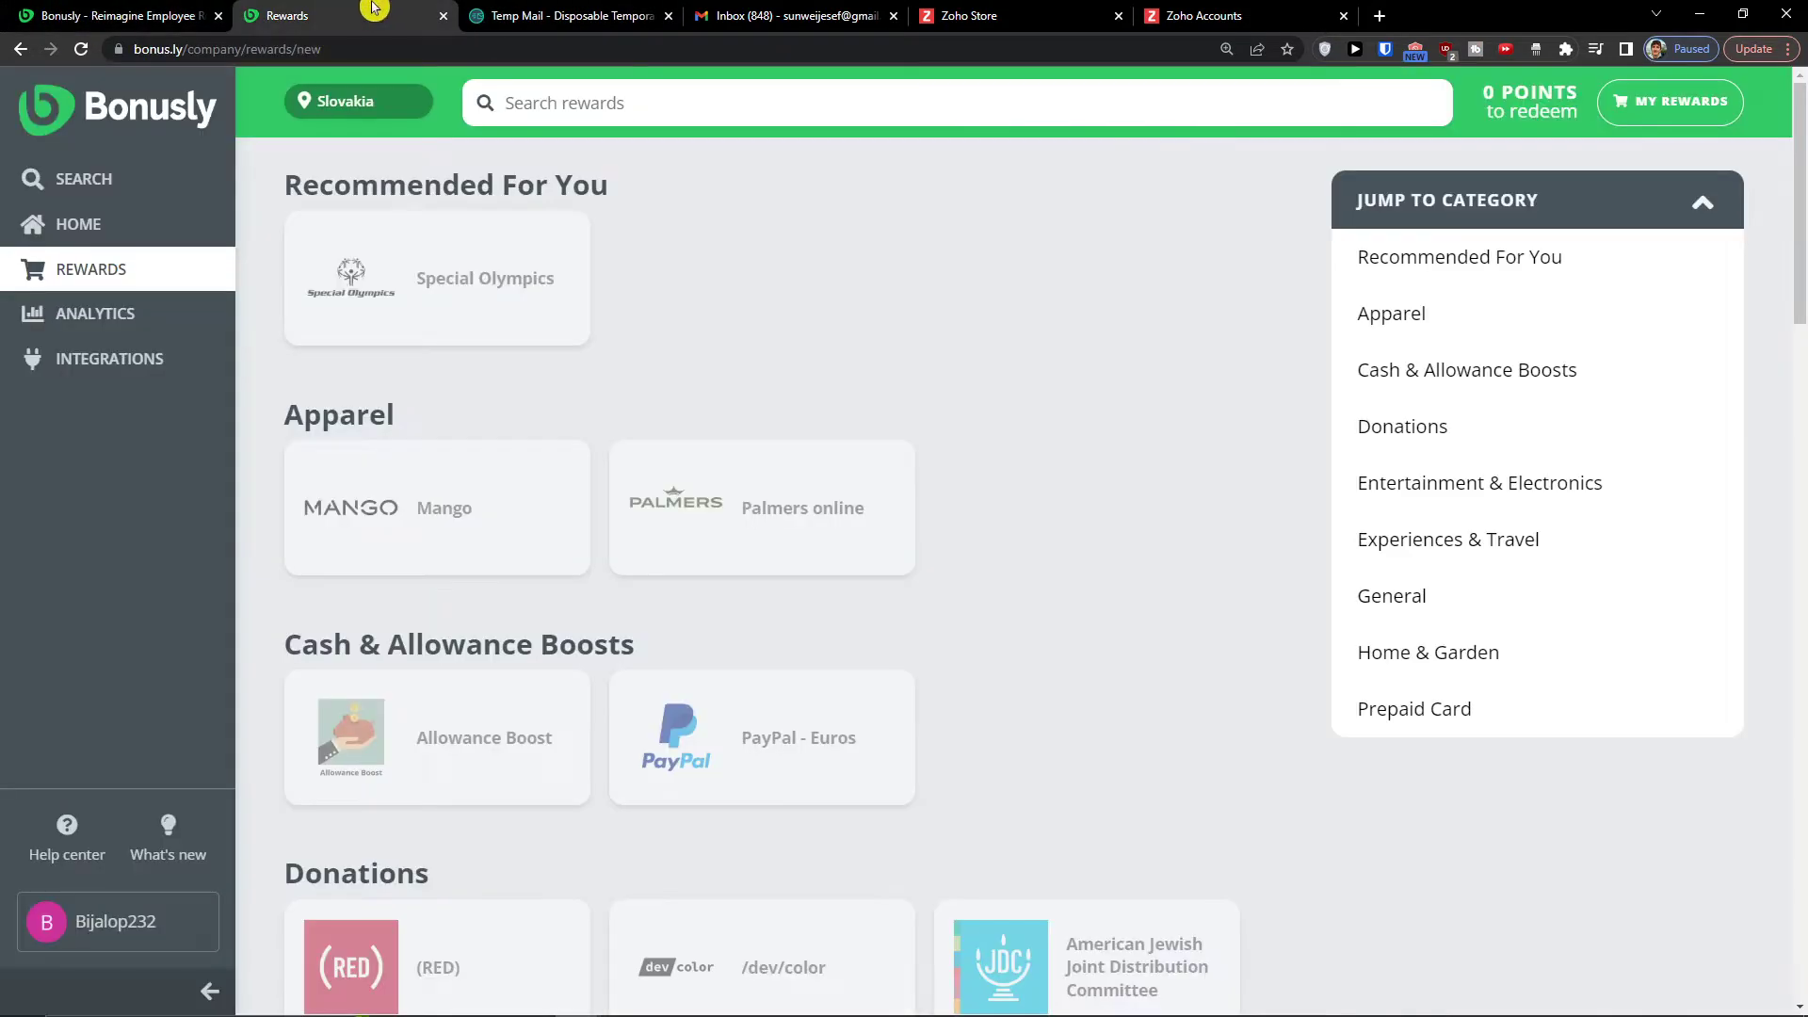
left_click(144, 314)
left_click(122, 381)
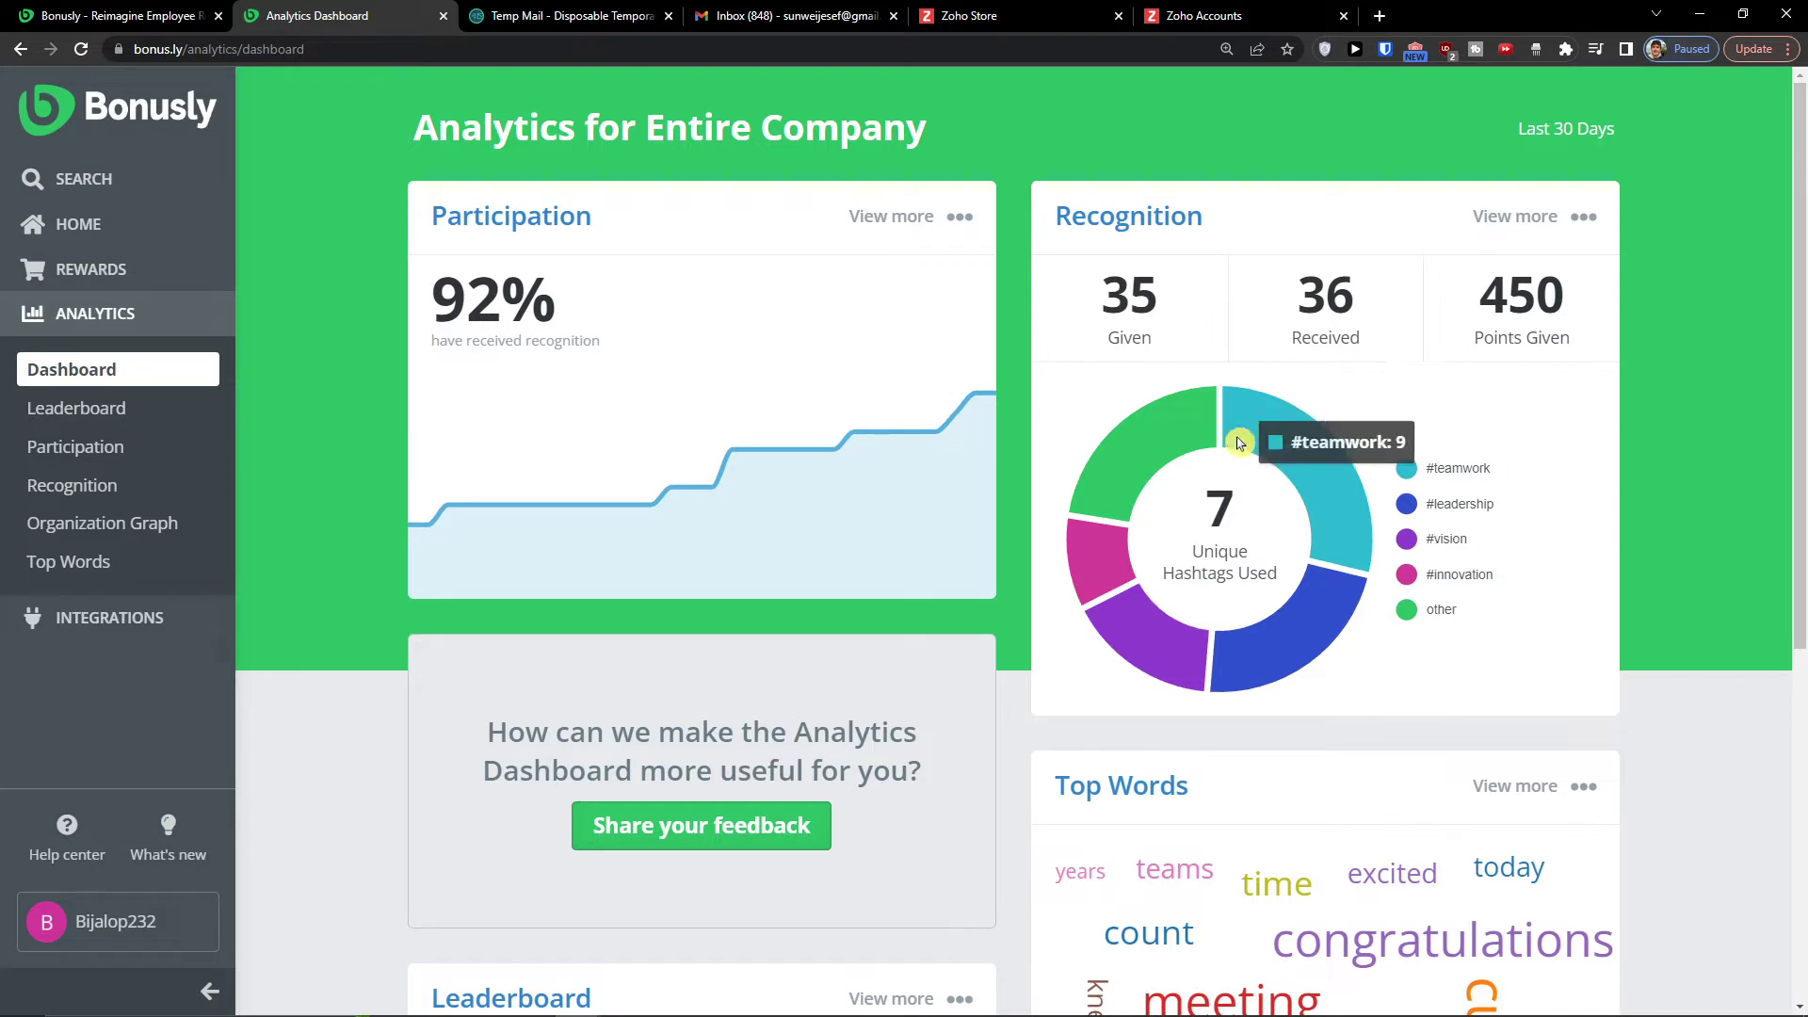
scroll(1287, 596, "down", 5)
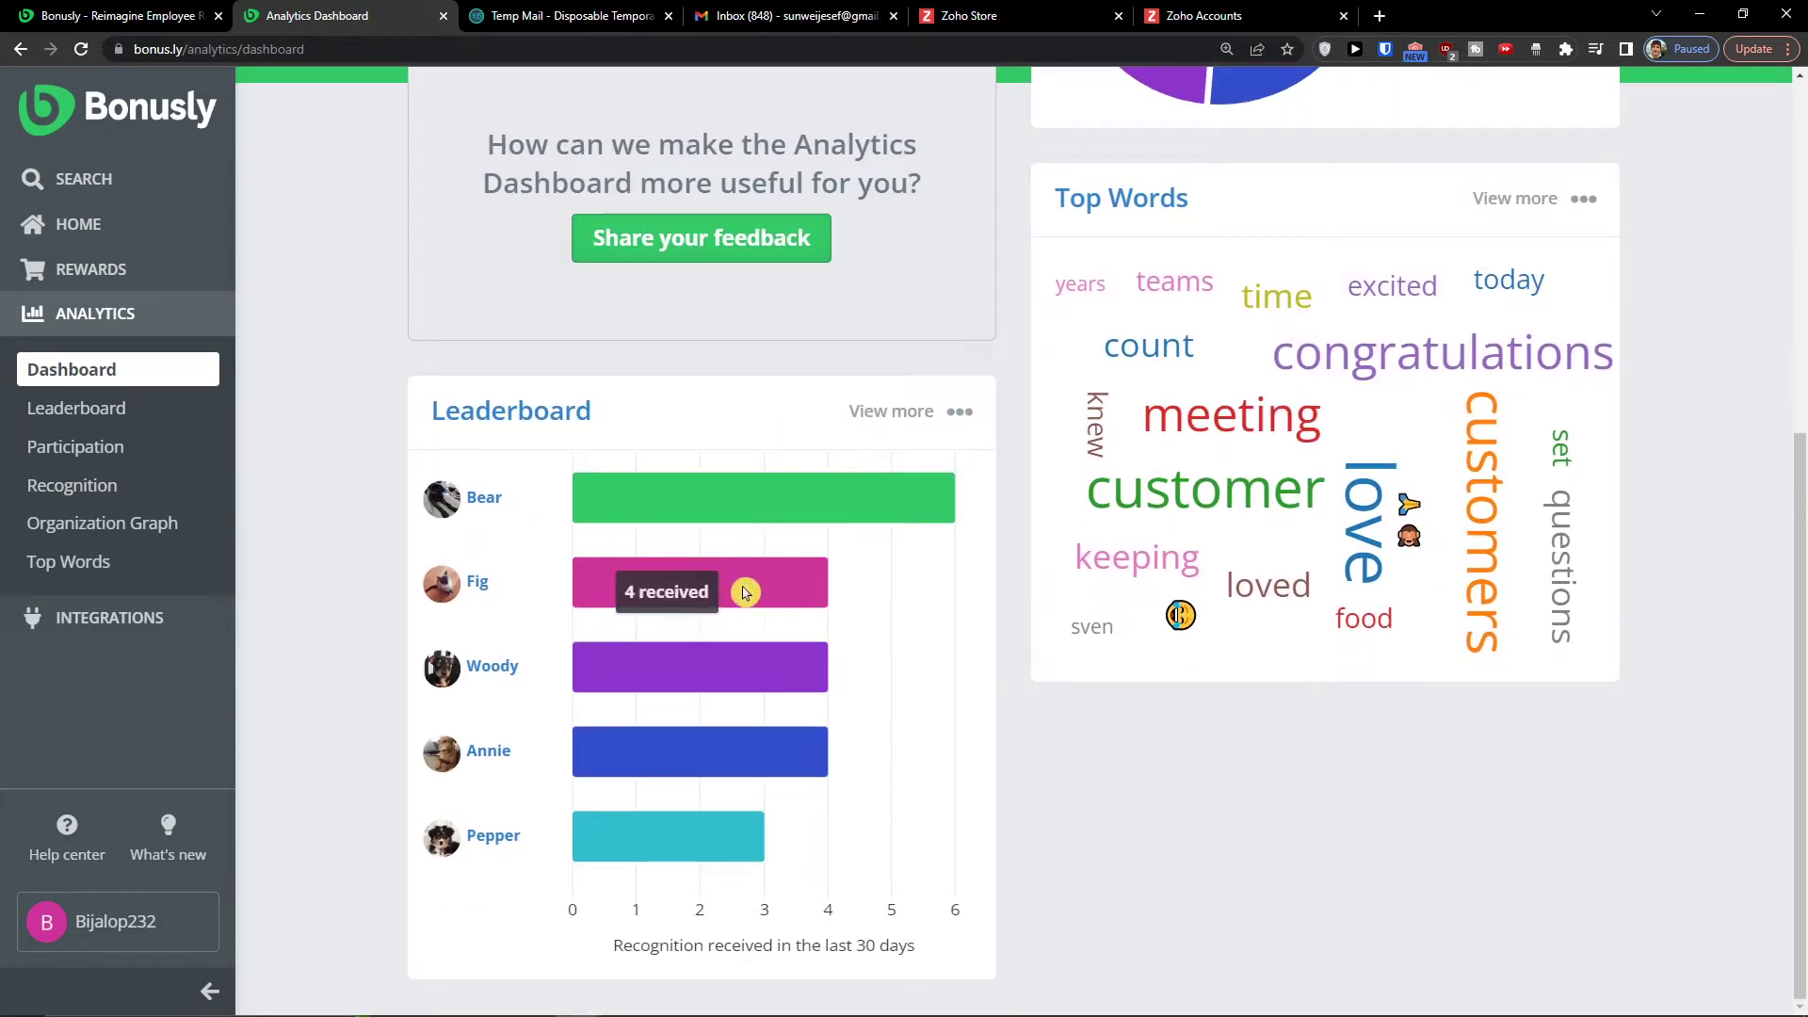
scroll(800, 500, "up", 5)
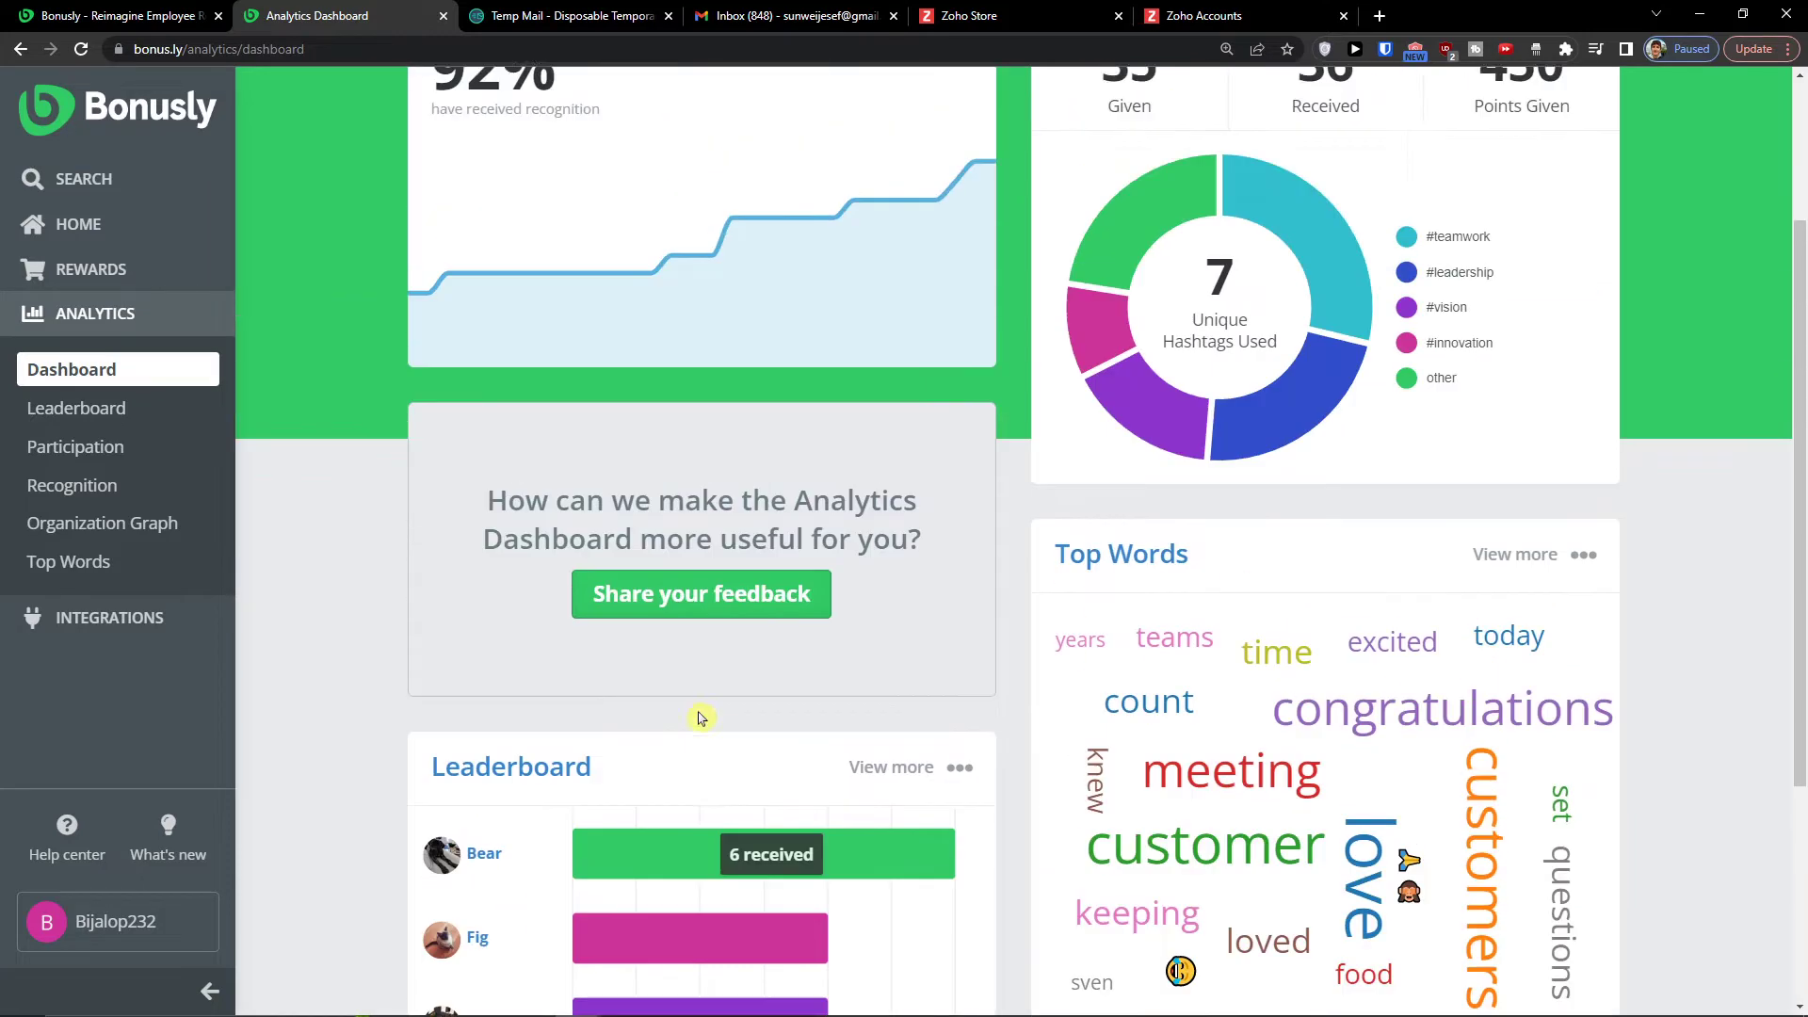
scroll(780, 935, "up", 2)
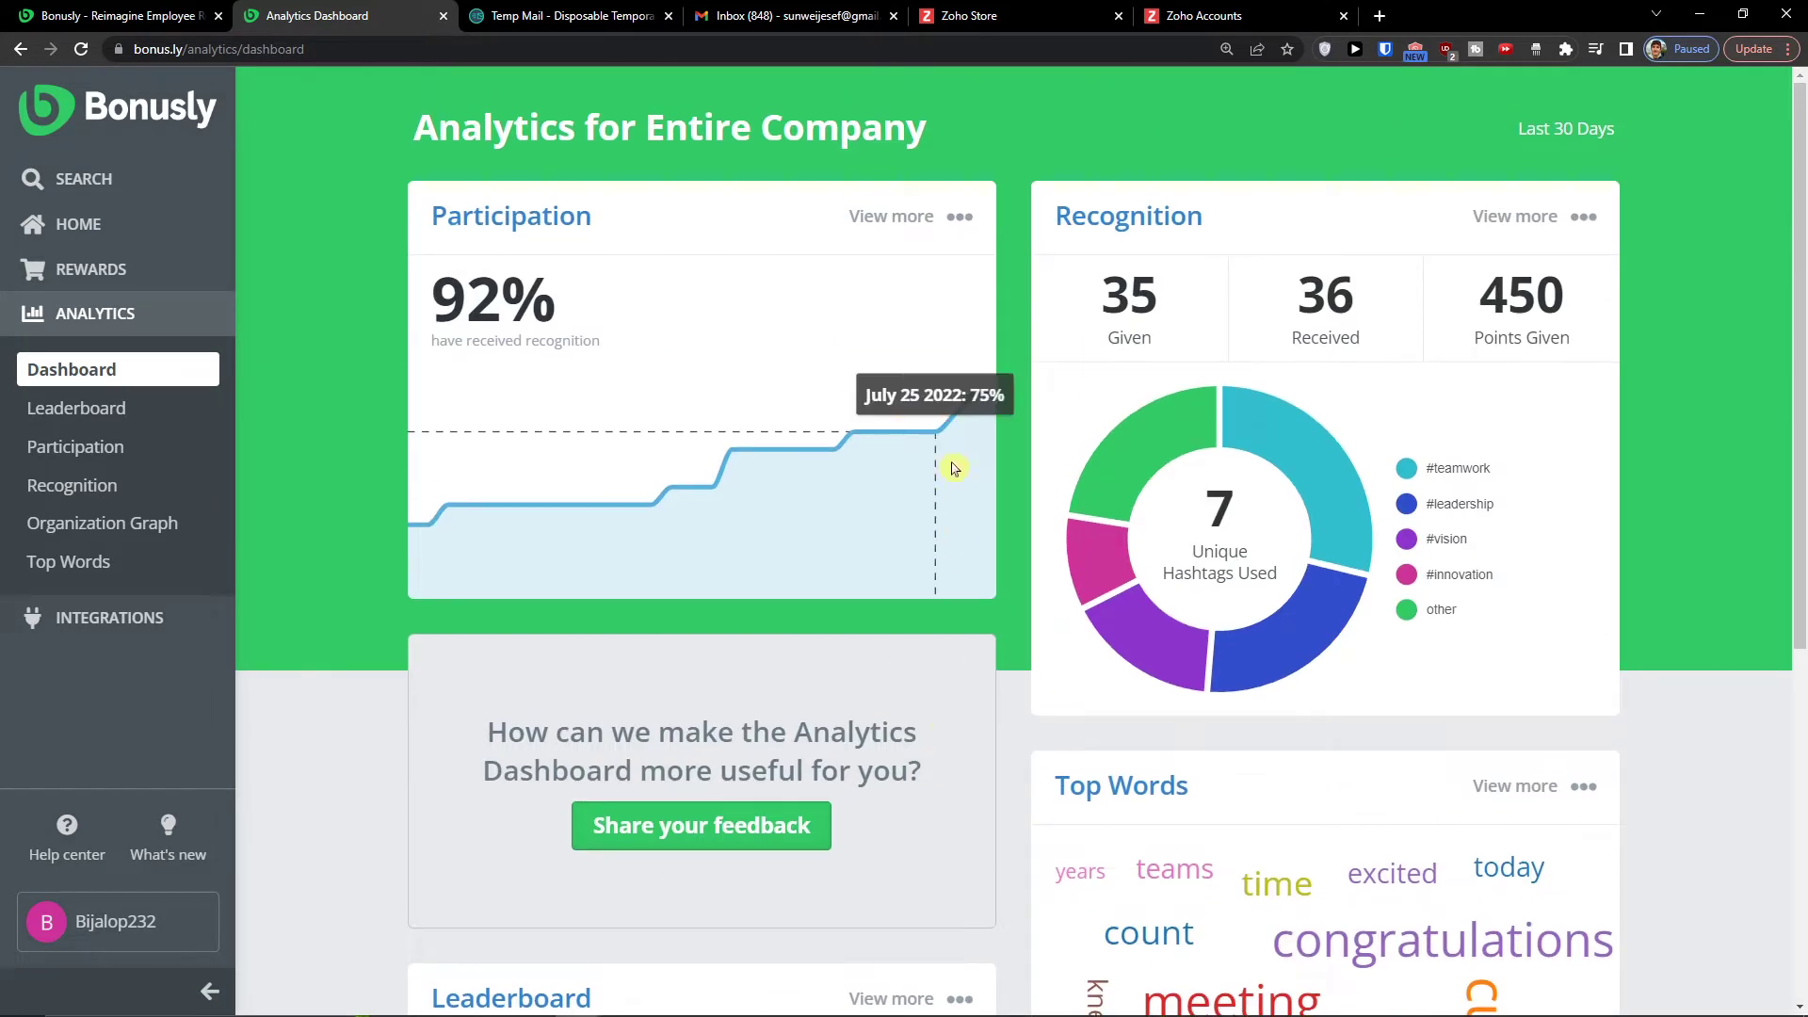
scroll(1013, 420, "down", 3)
scroll(1012, 420, "up", 3)
mouse_move(1281, 627)
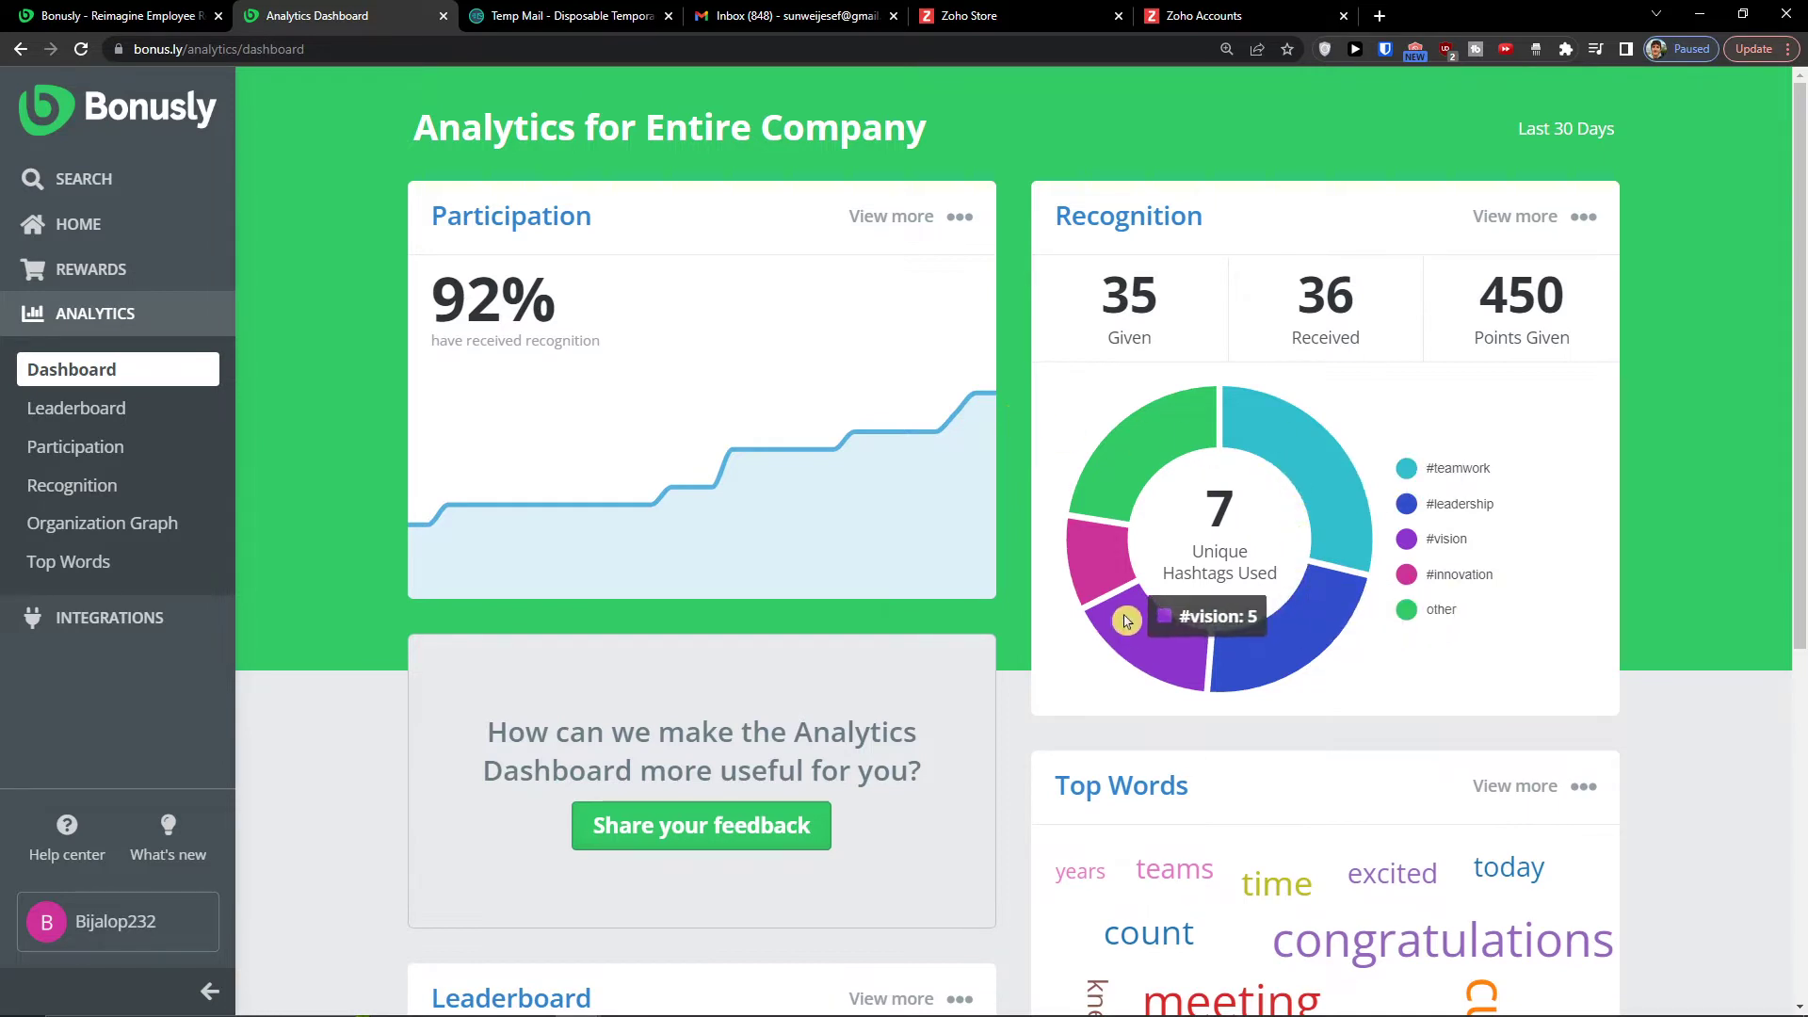
scroll(1206, 443, "down", 2)
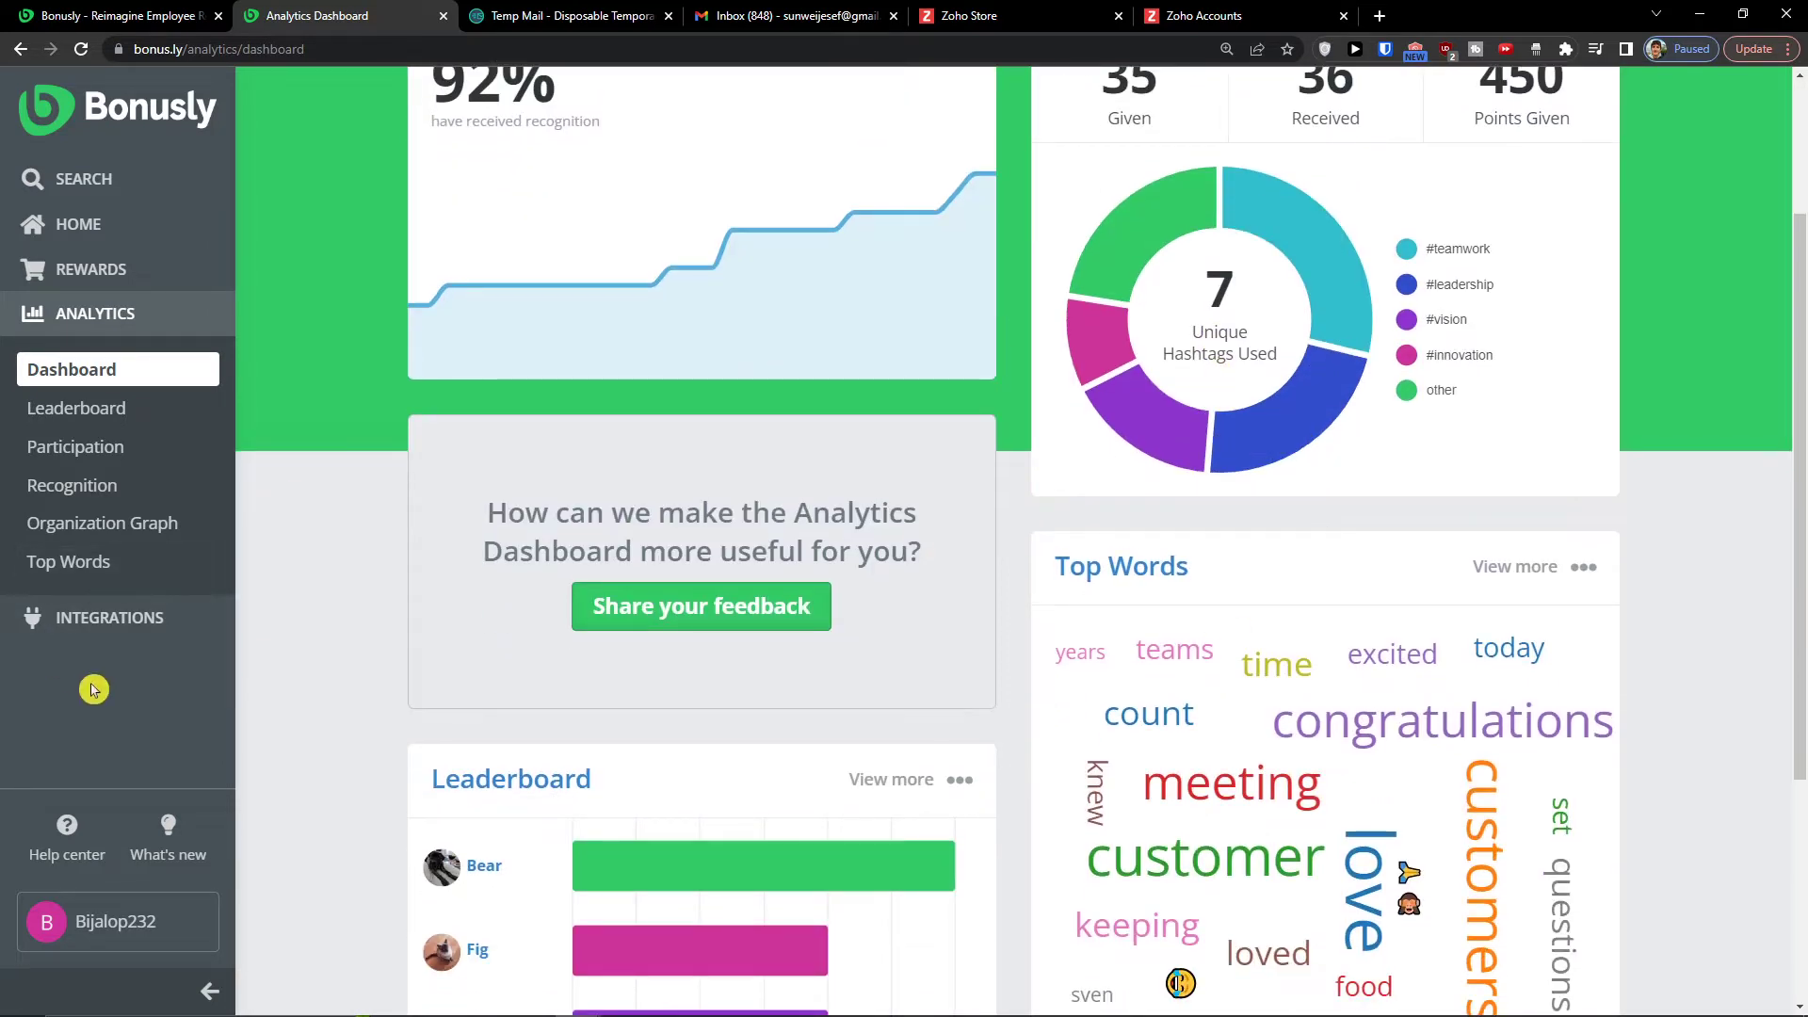
scroll(250, 727, "down", 3)
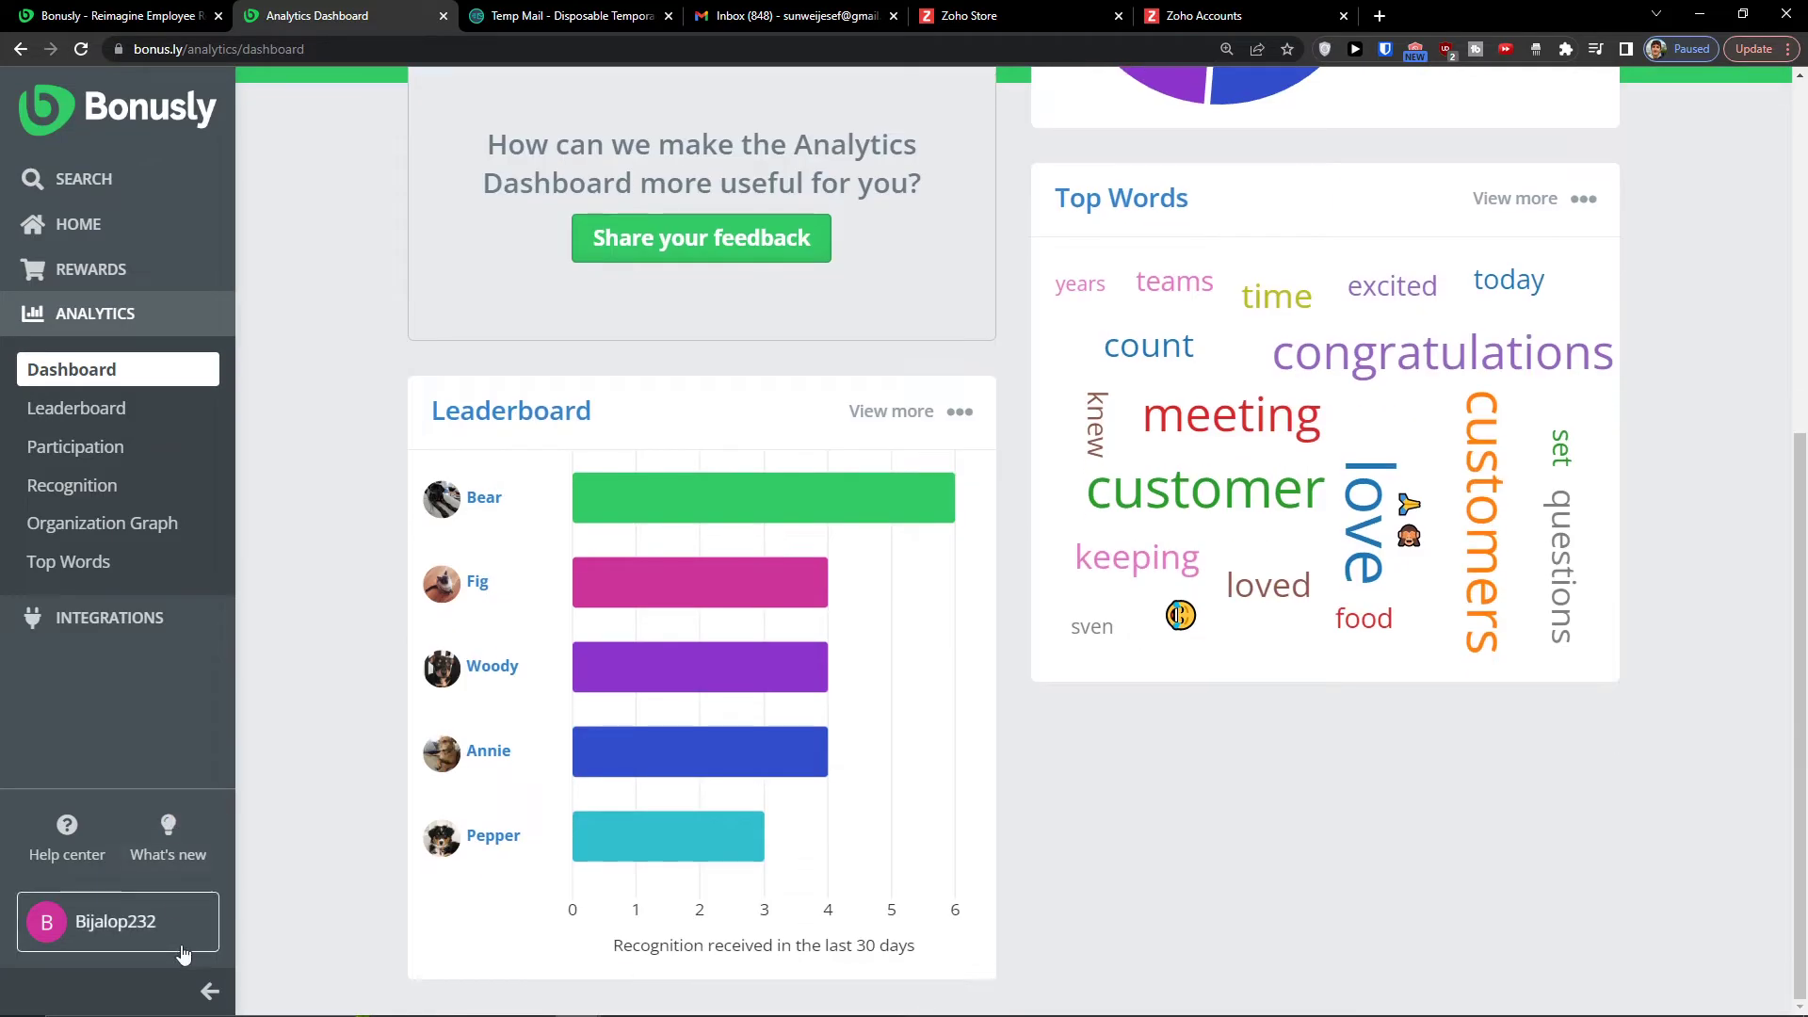
Read the "Welcome to Bonusly!" message in the Temp Mail inbox and delete the current temporary email address.
left_click(562, 13)
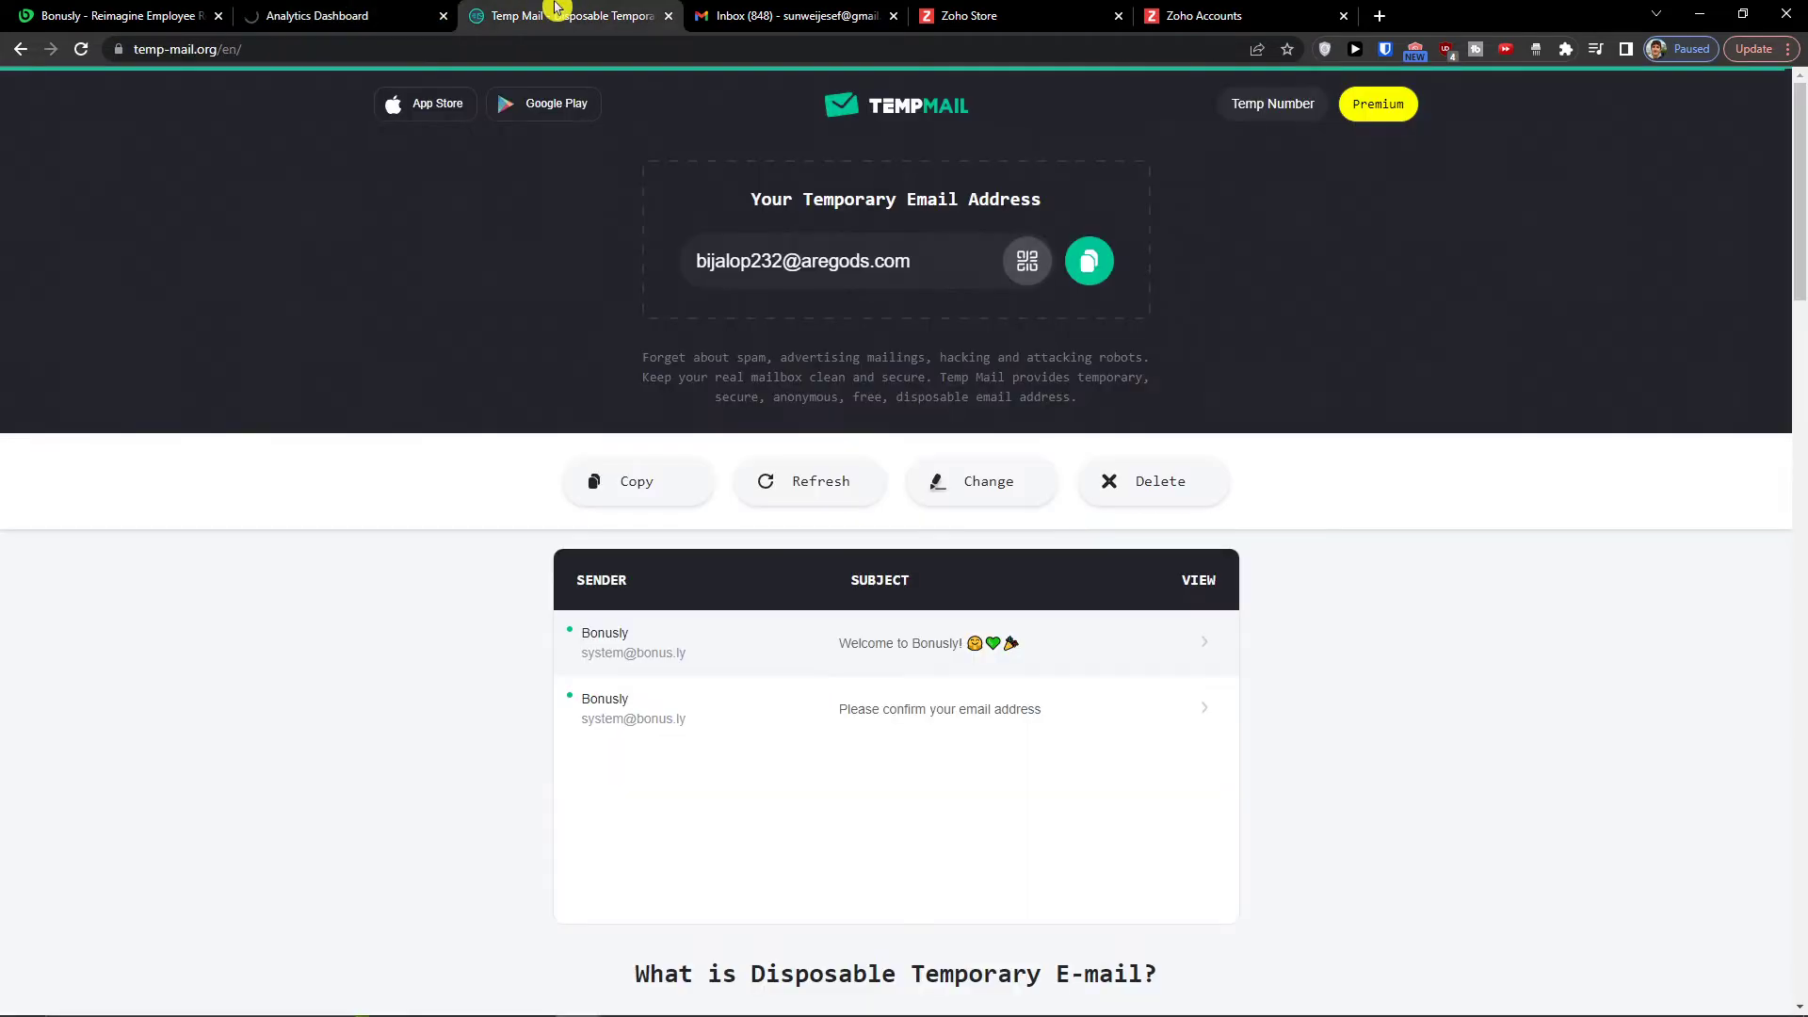
left_click(920, 650)
scroll(896, 638, "down", 4)
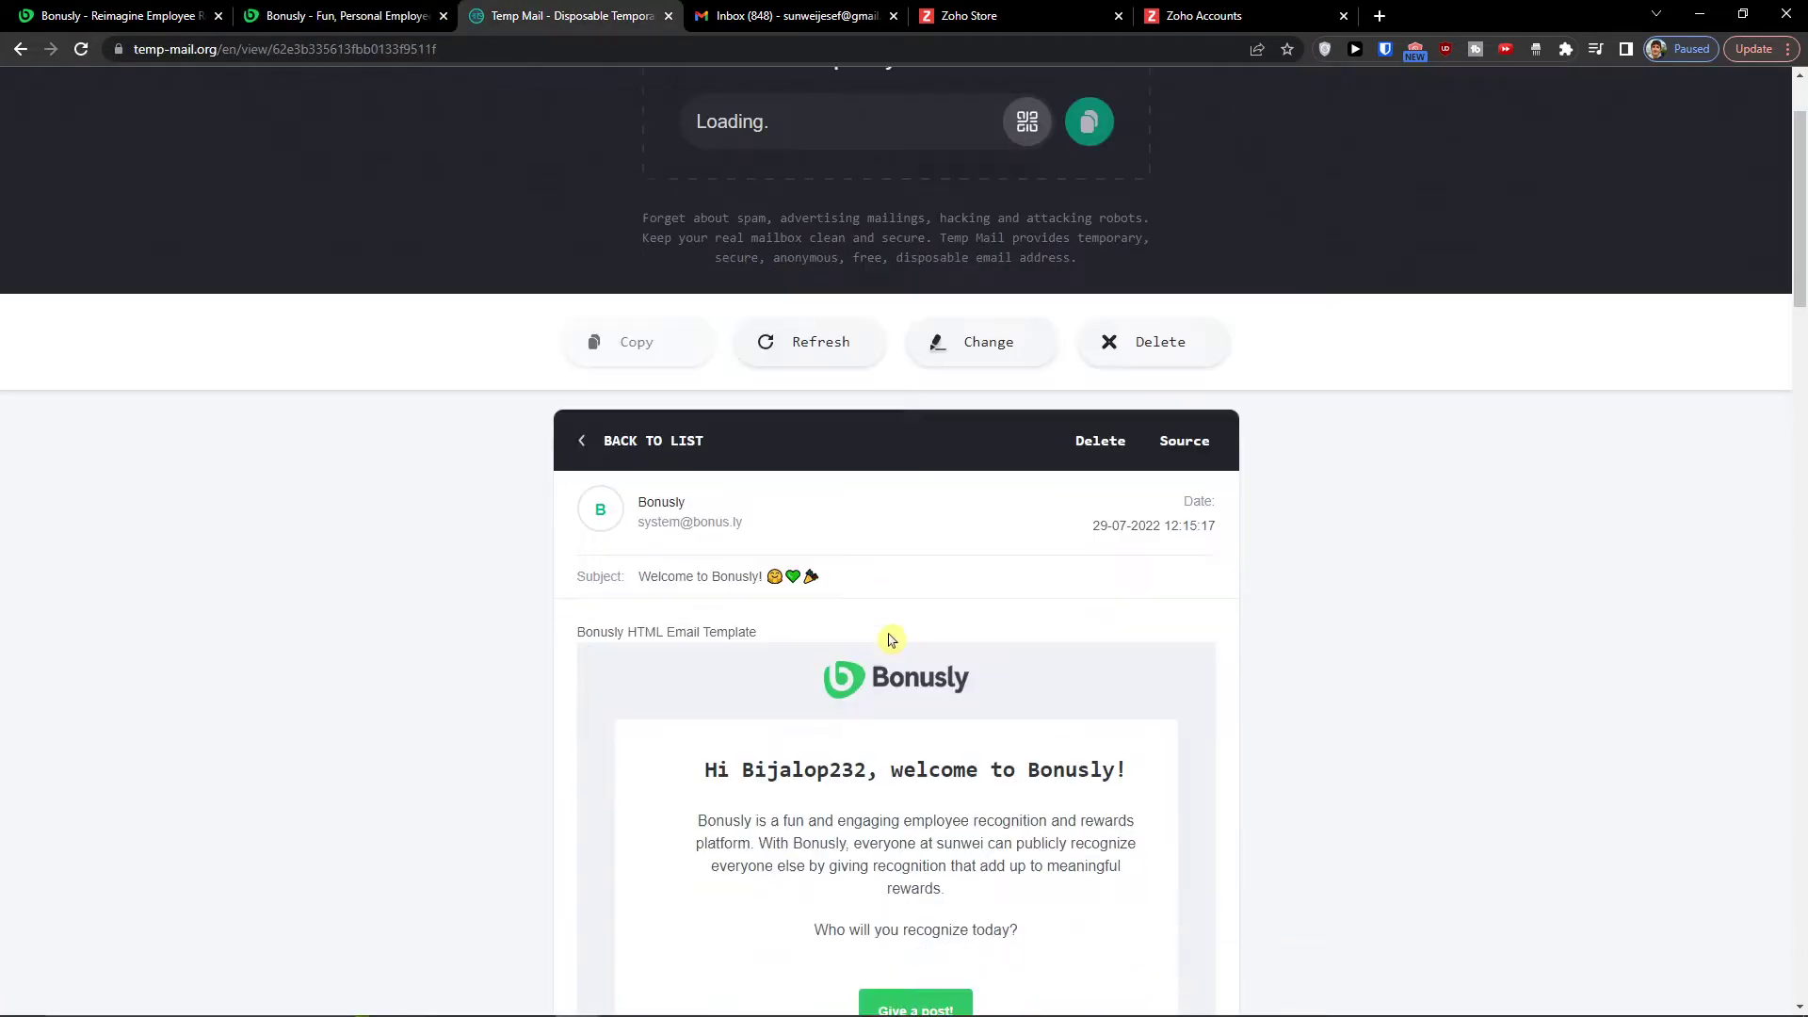
scroll(873, 674, "up", 4)
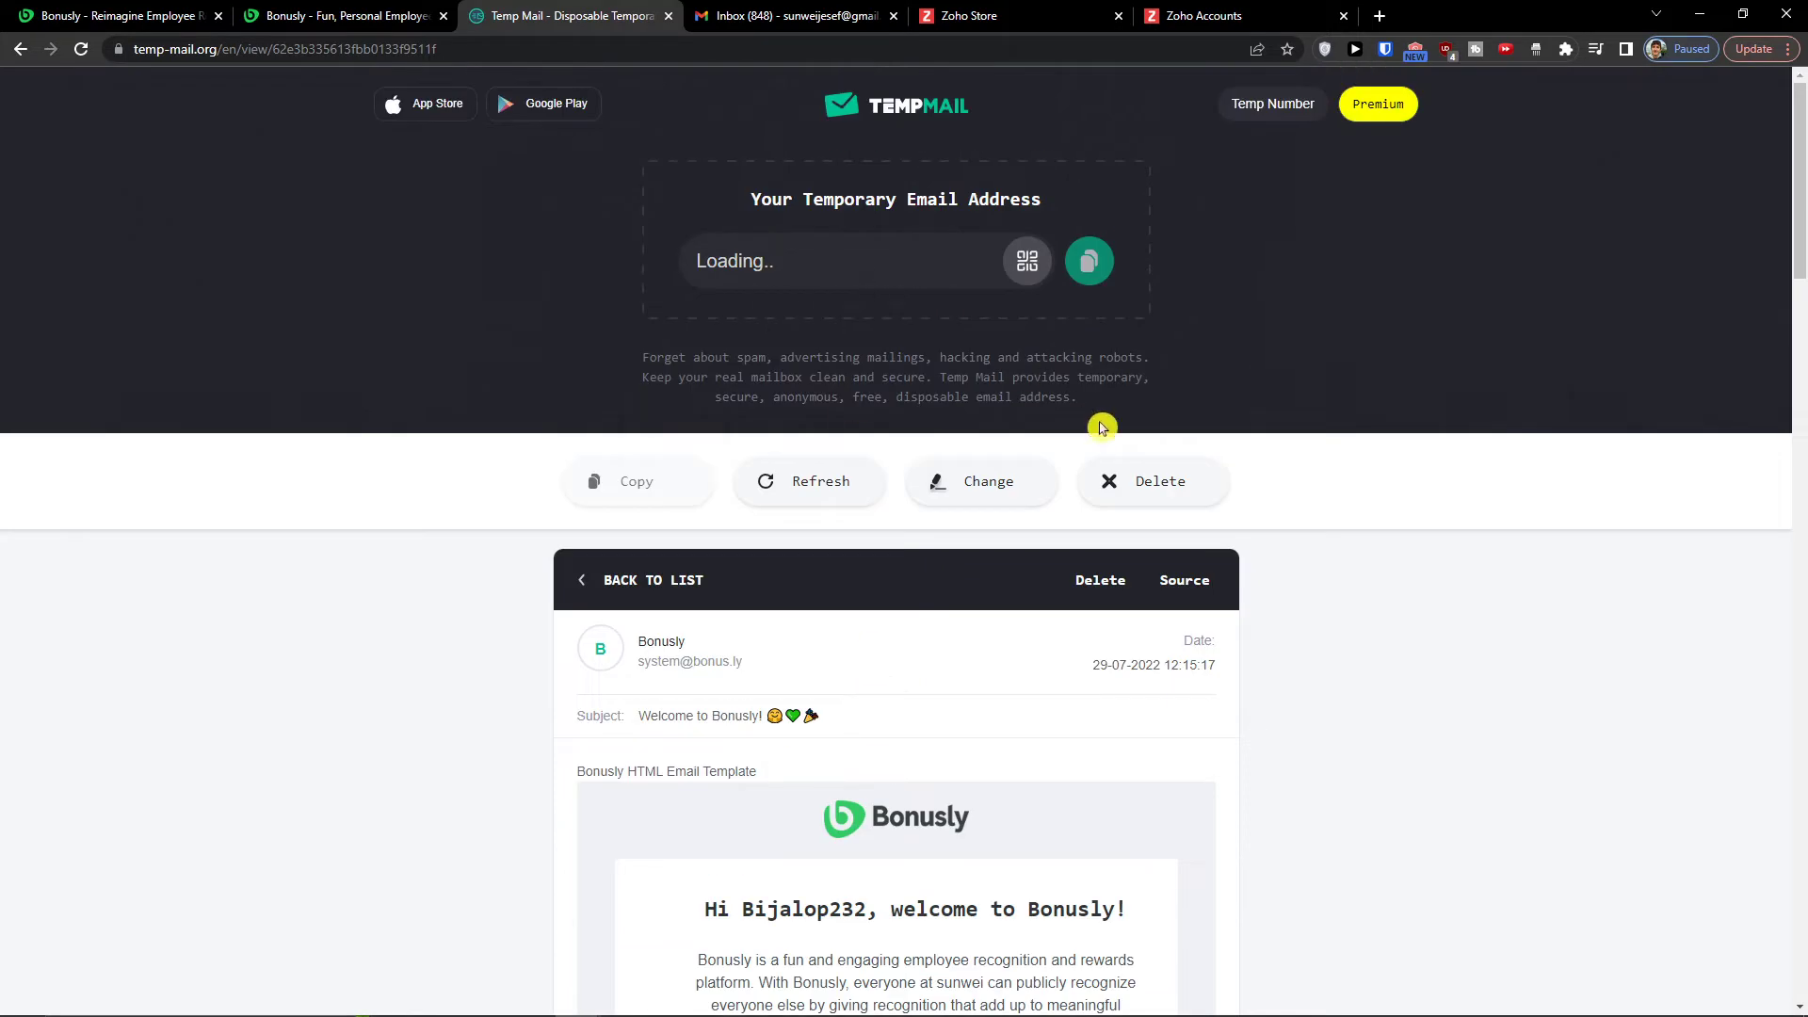
left_click(1130, 481)
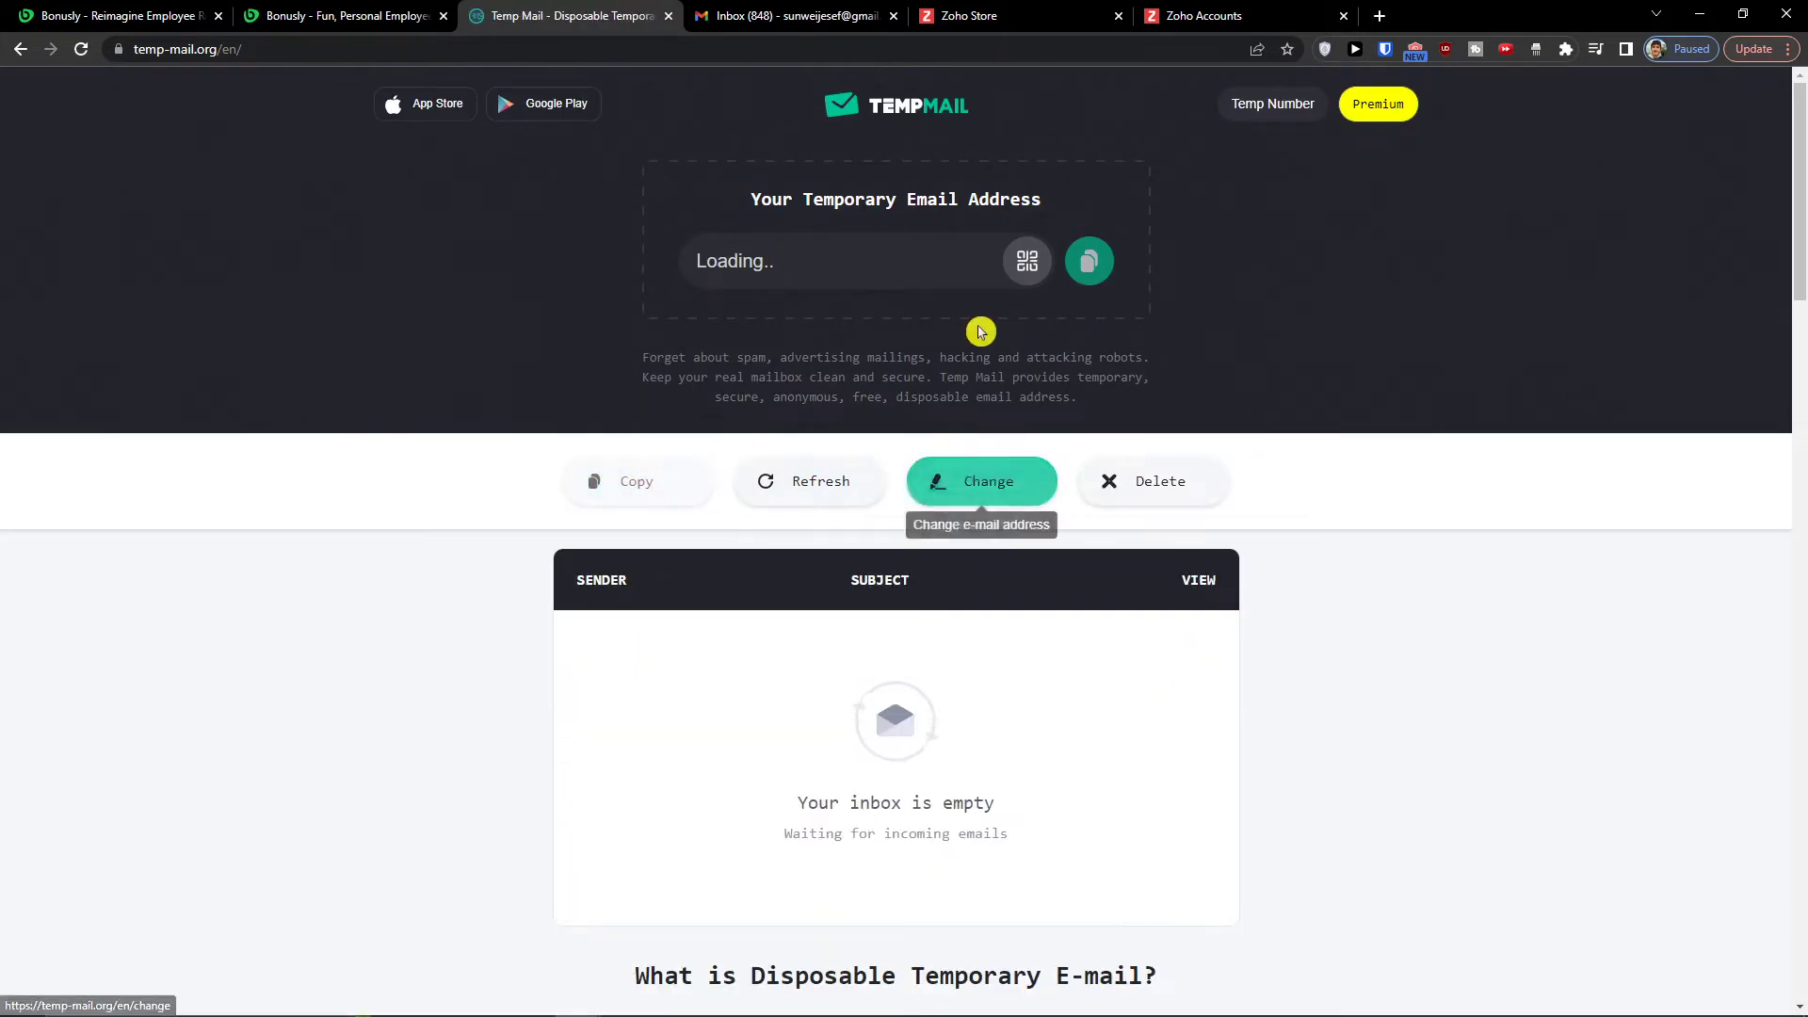
left_click(324, 15)
left_click(327, 774)
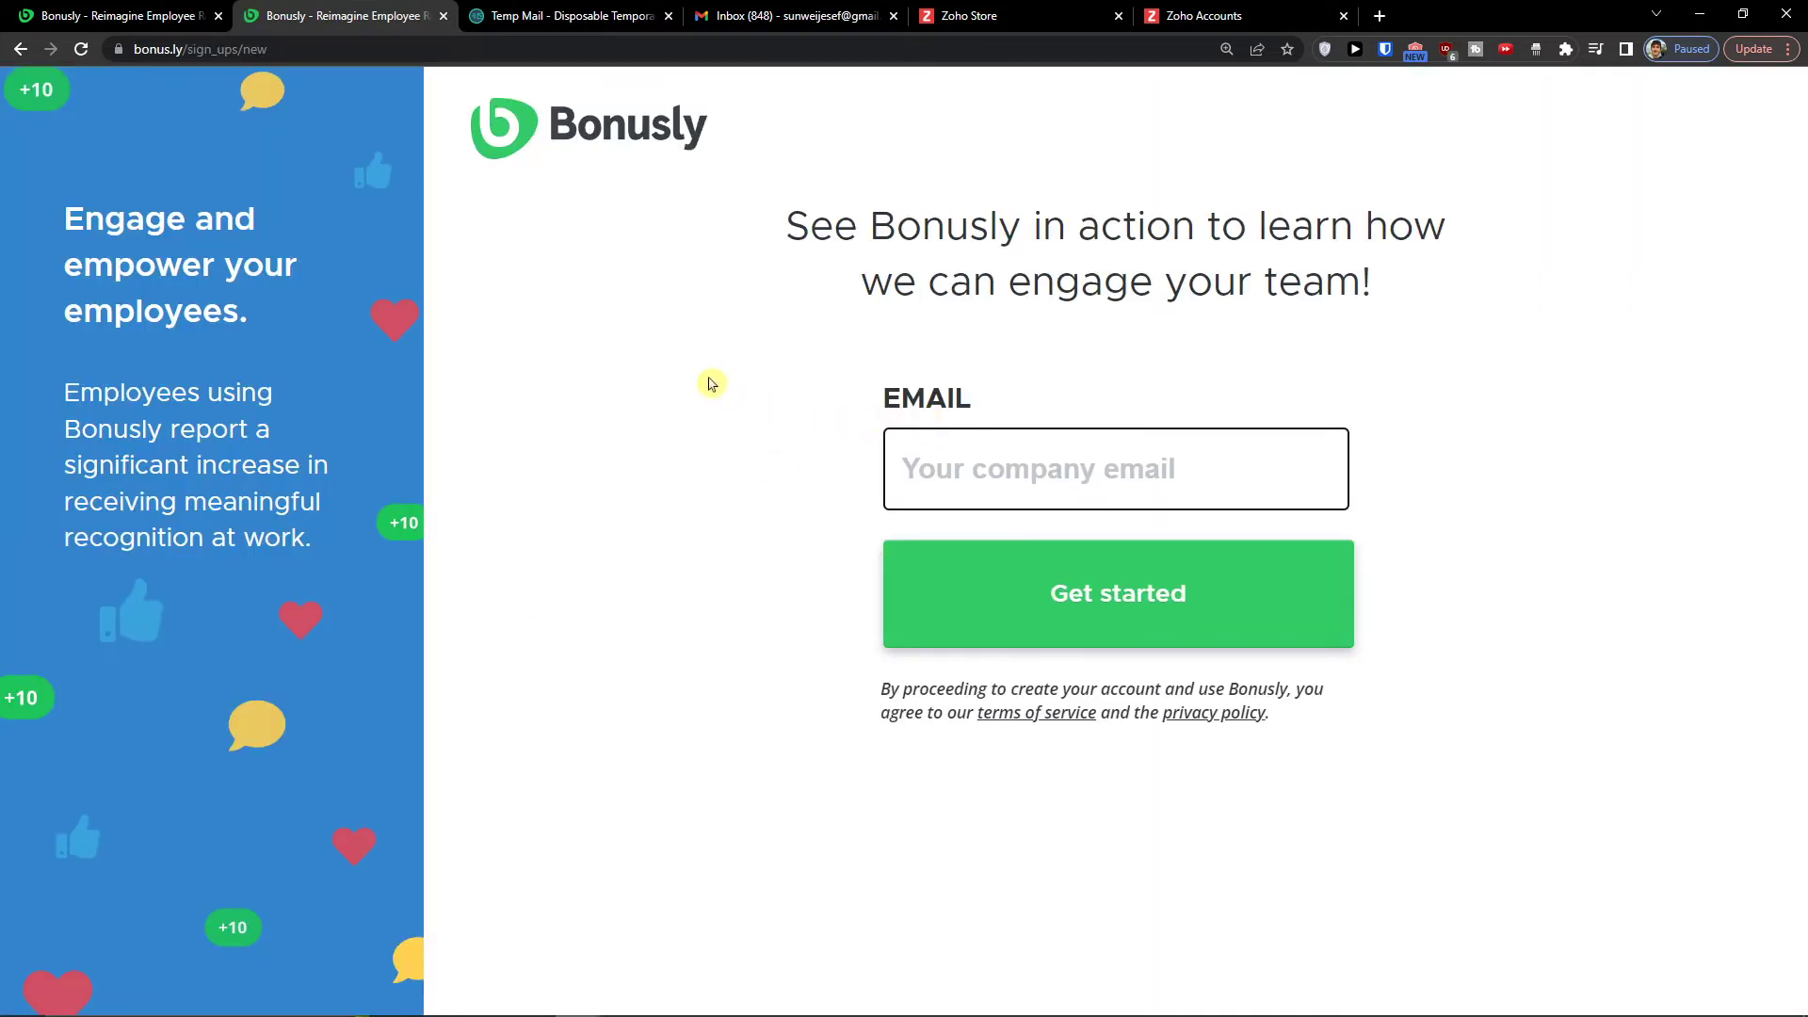
key("ctrl+plus")
left_click(21, 49)
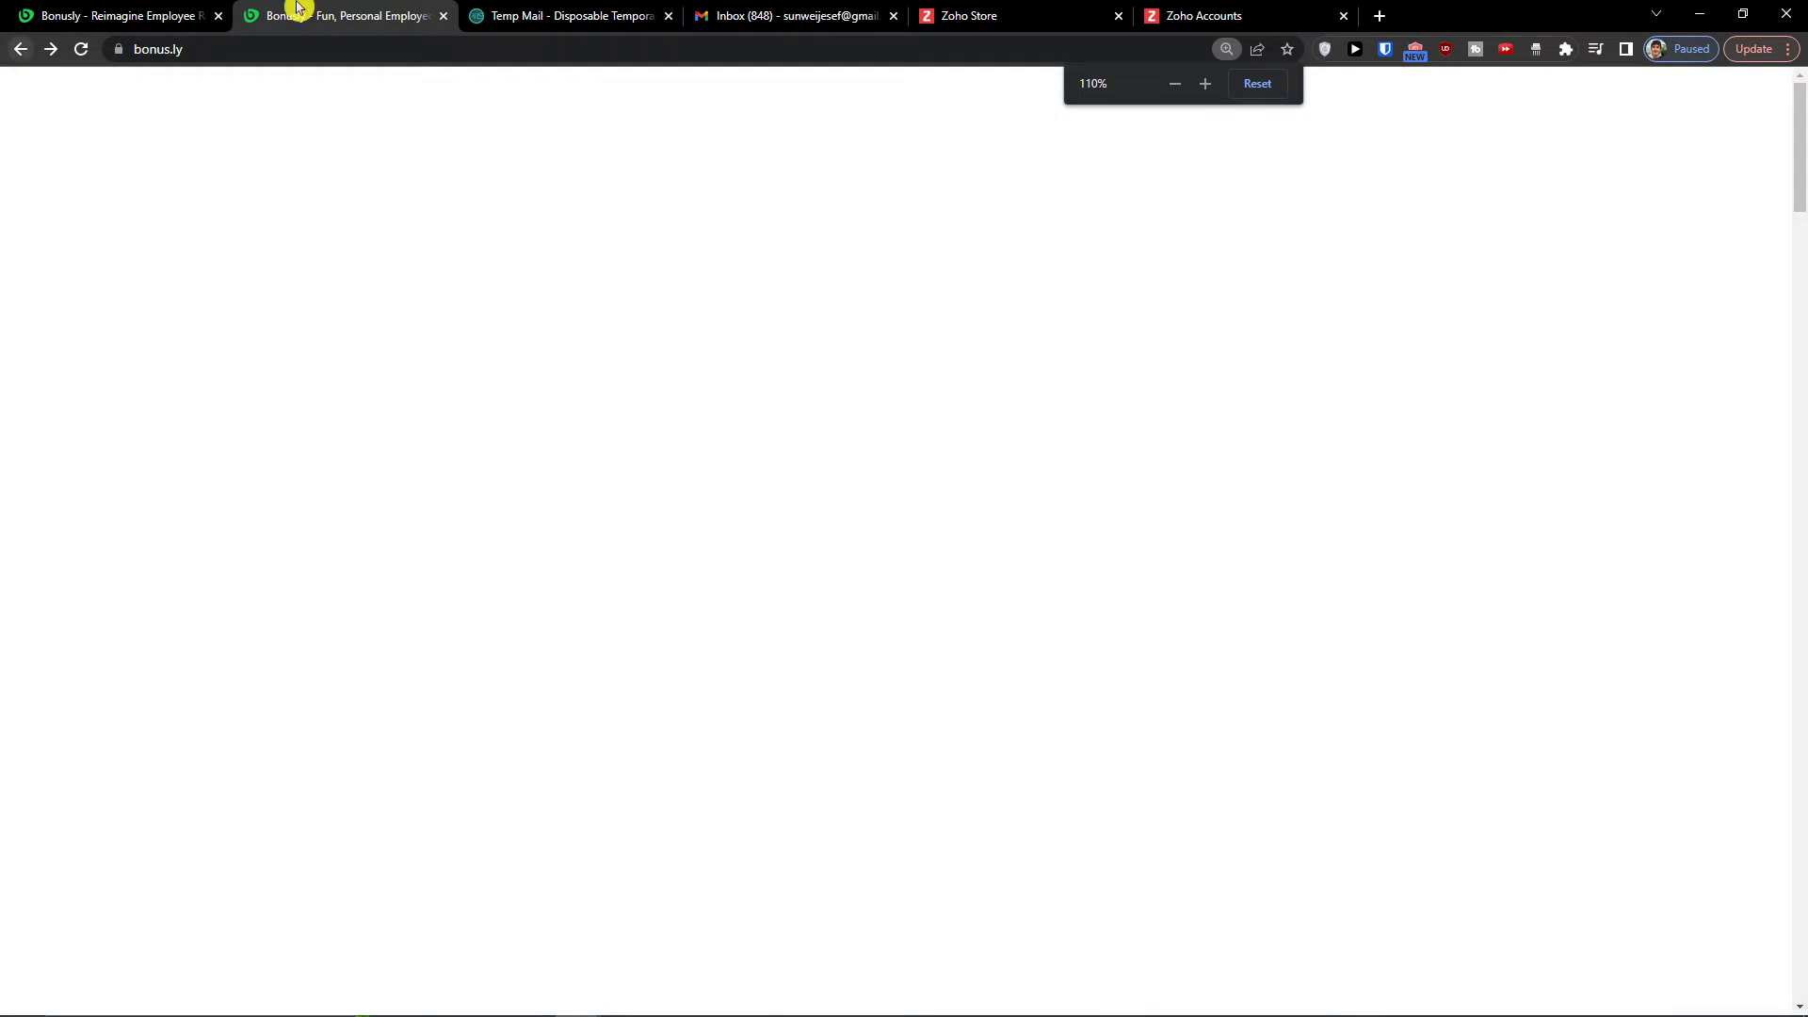
Copy the newly generated temporary email address from Temp Mail and submit it as the company email on Bonusly's sign-up page.
left_click(490, 16)
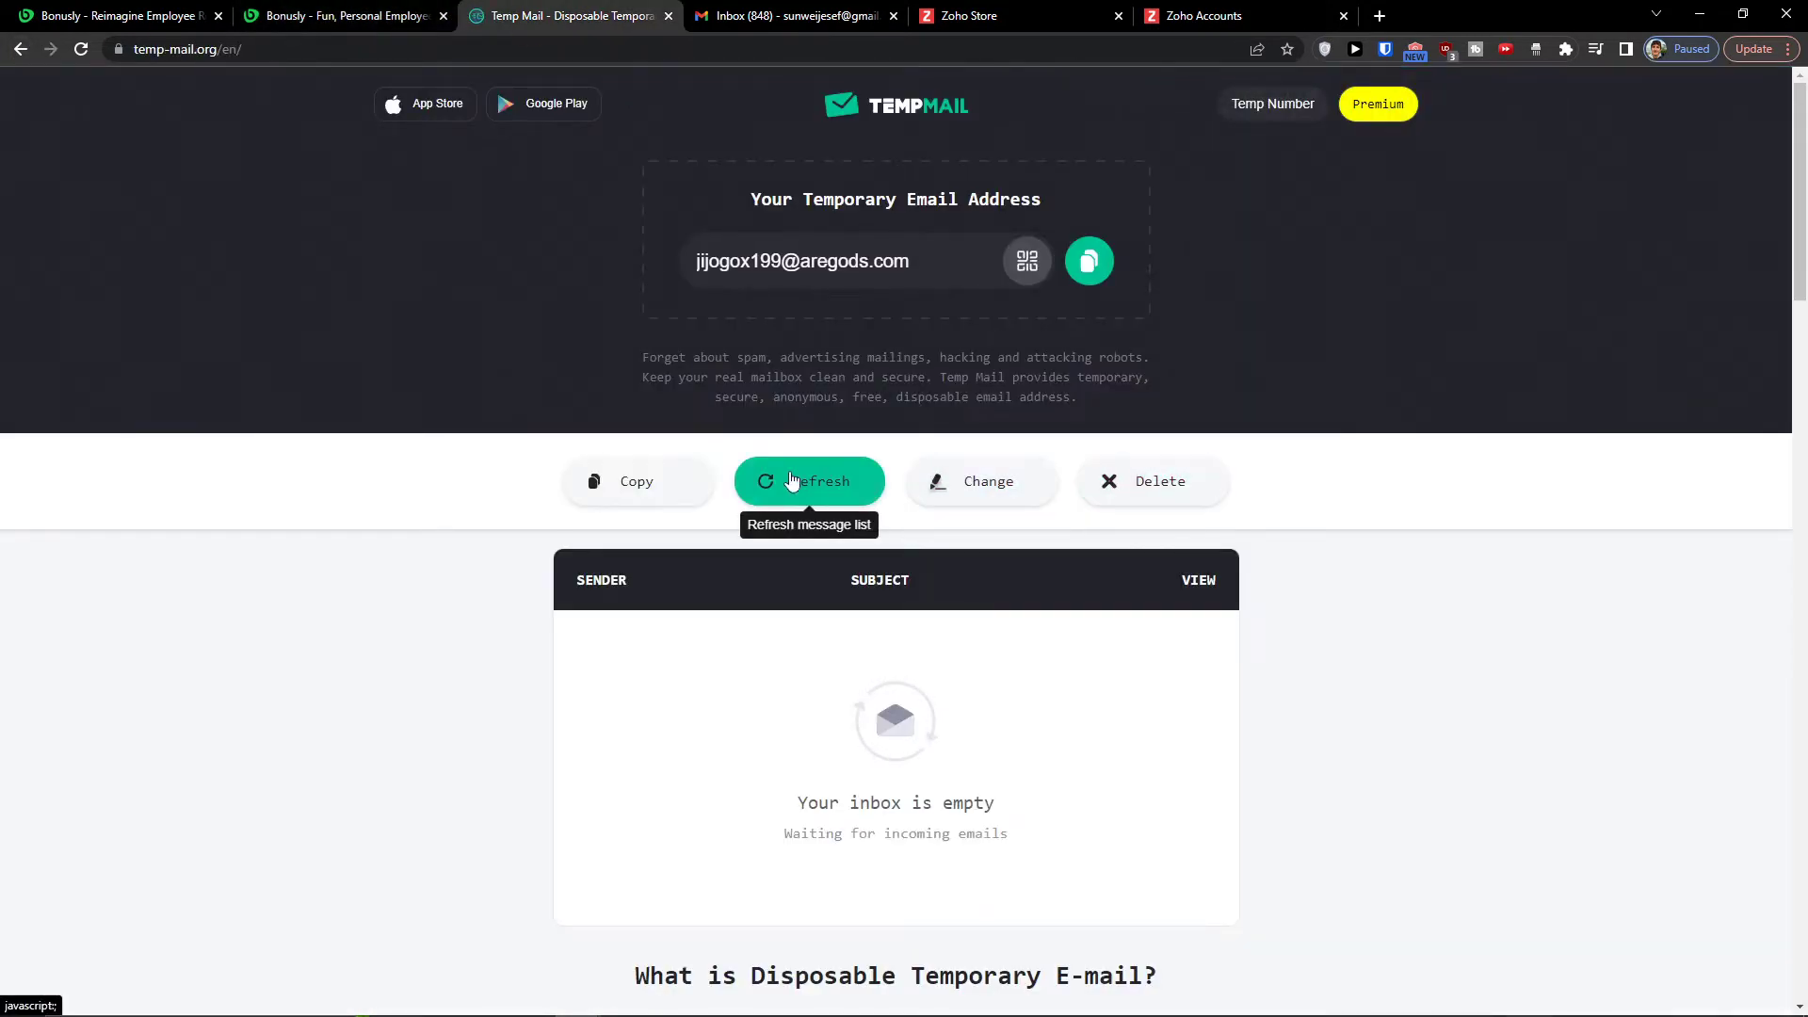
left_click(1088, 261)
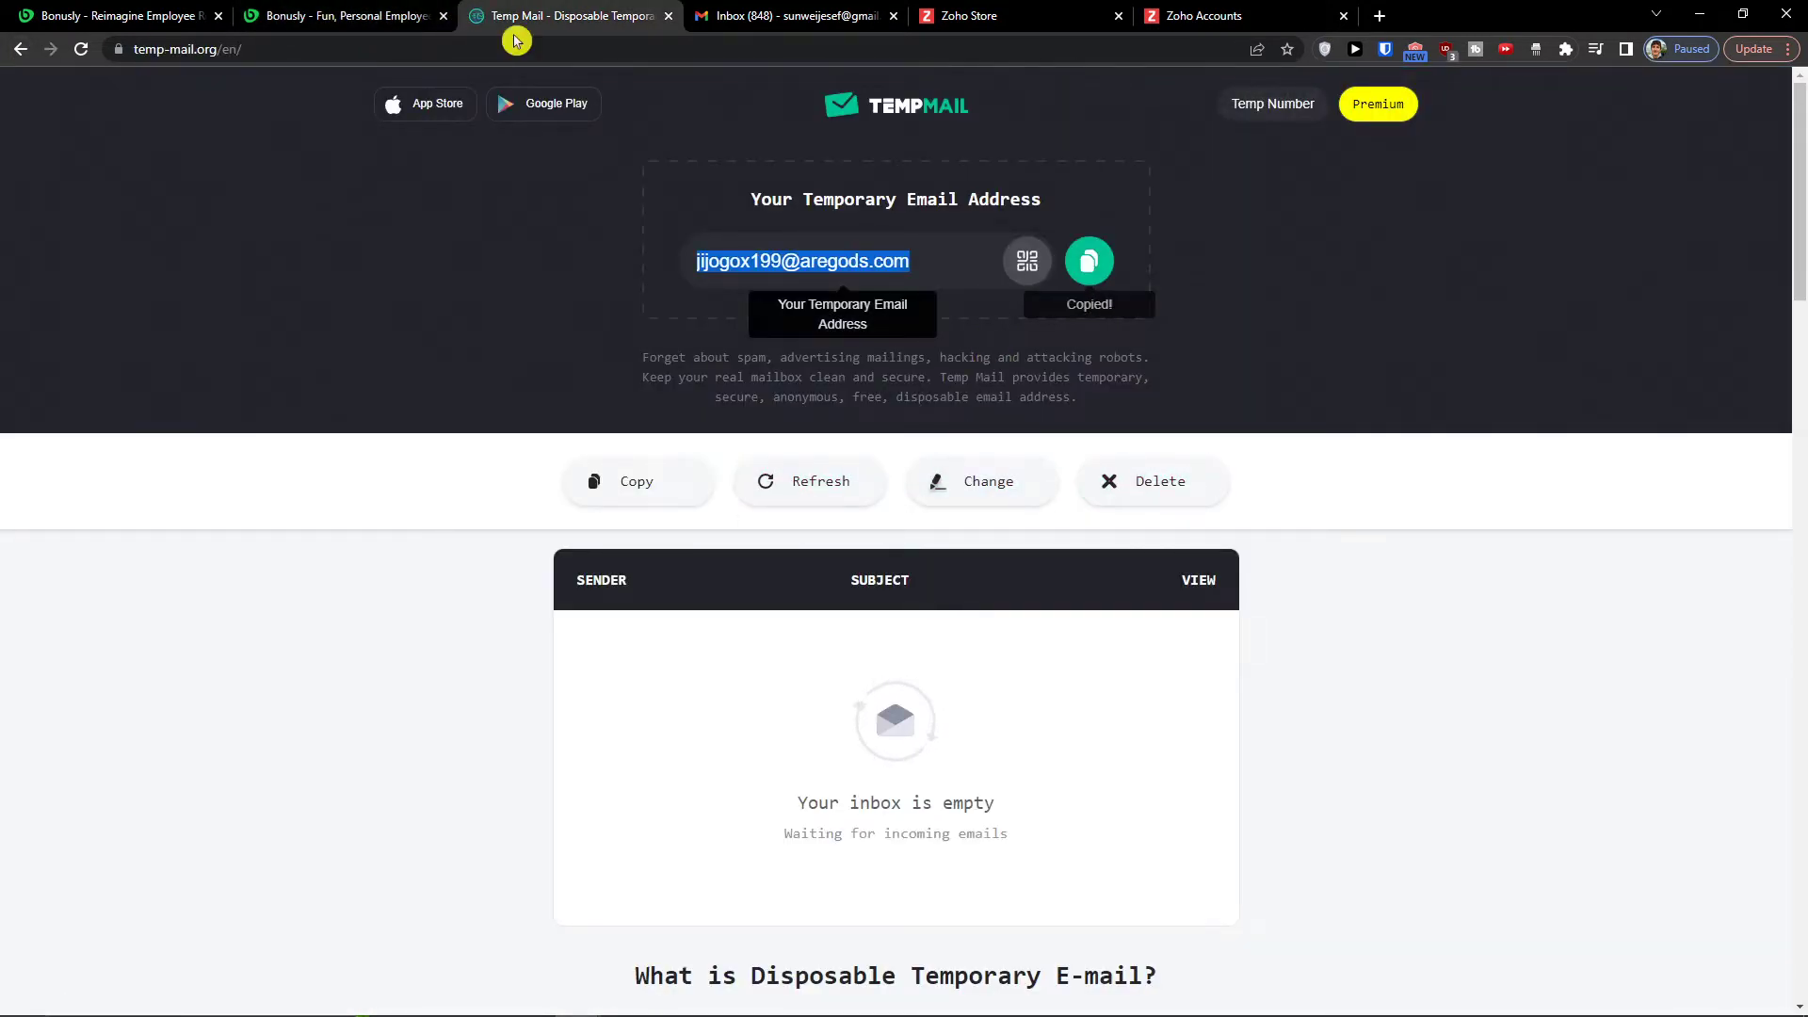
left_click(335, 14)
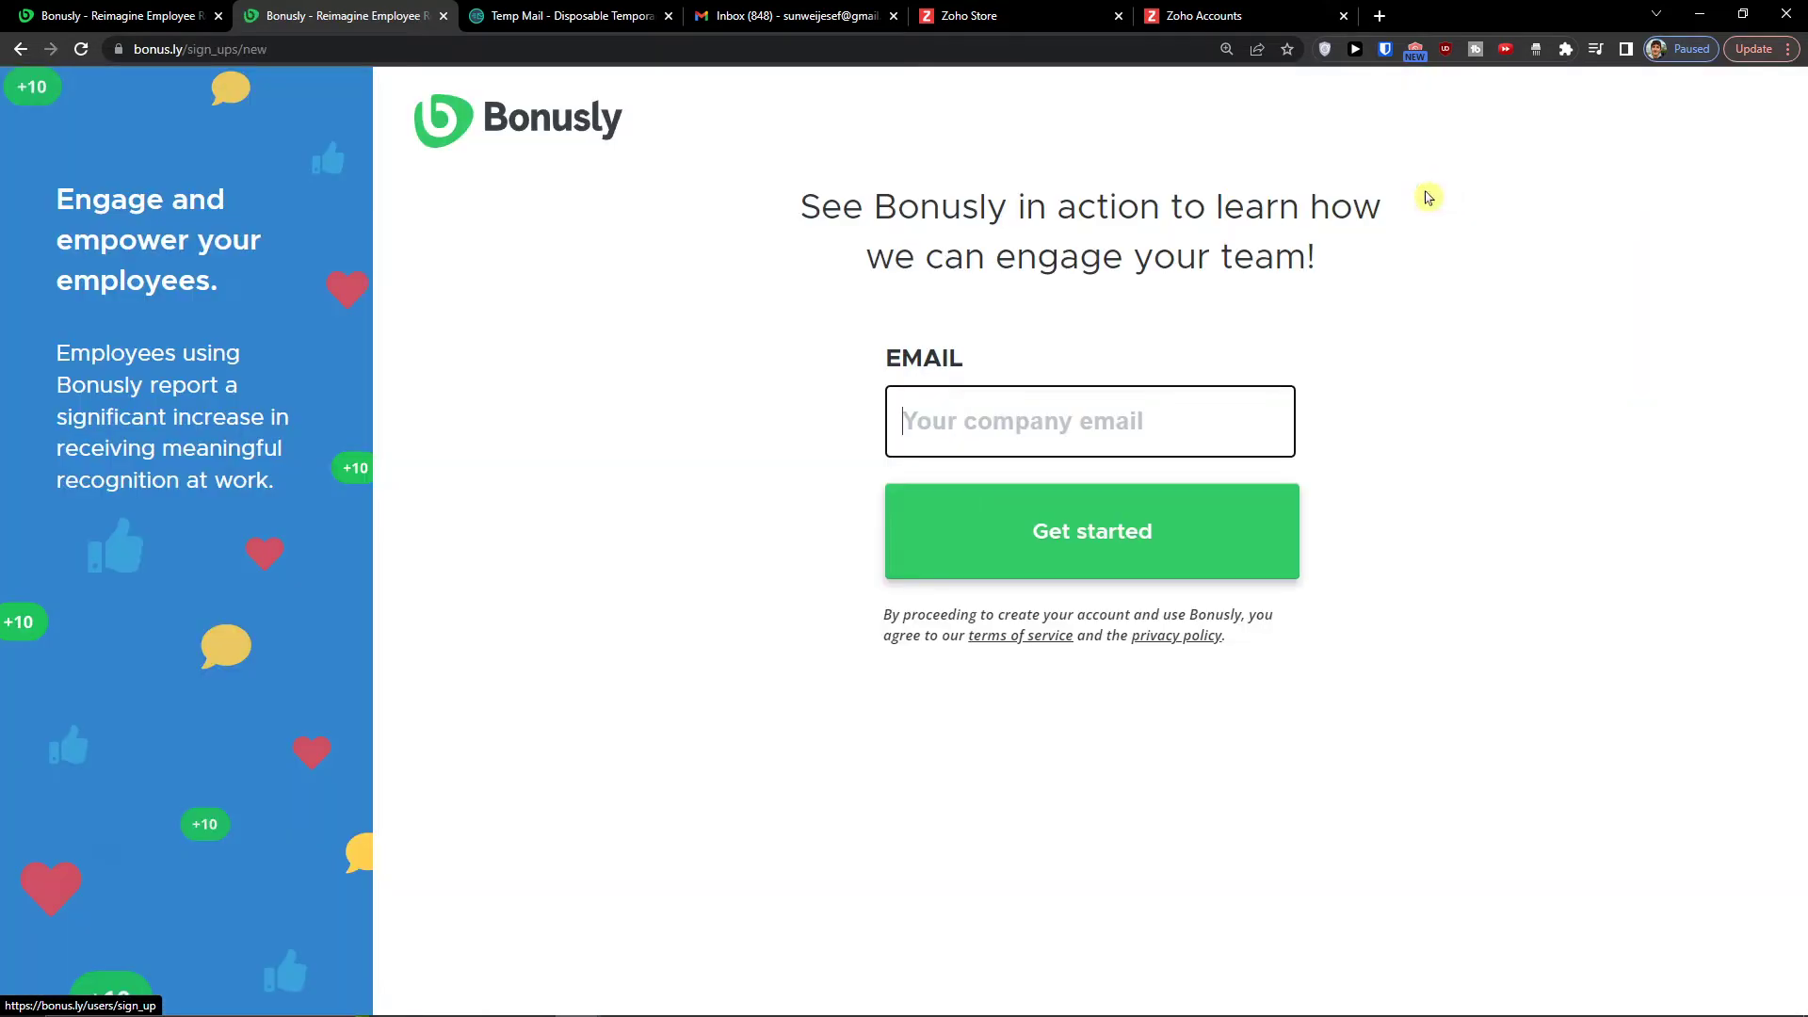
left_click(908, 415)
key("ctrl+v")
left_click(1053, 546)
left_click(1053, 547)
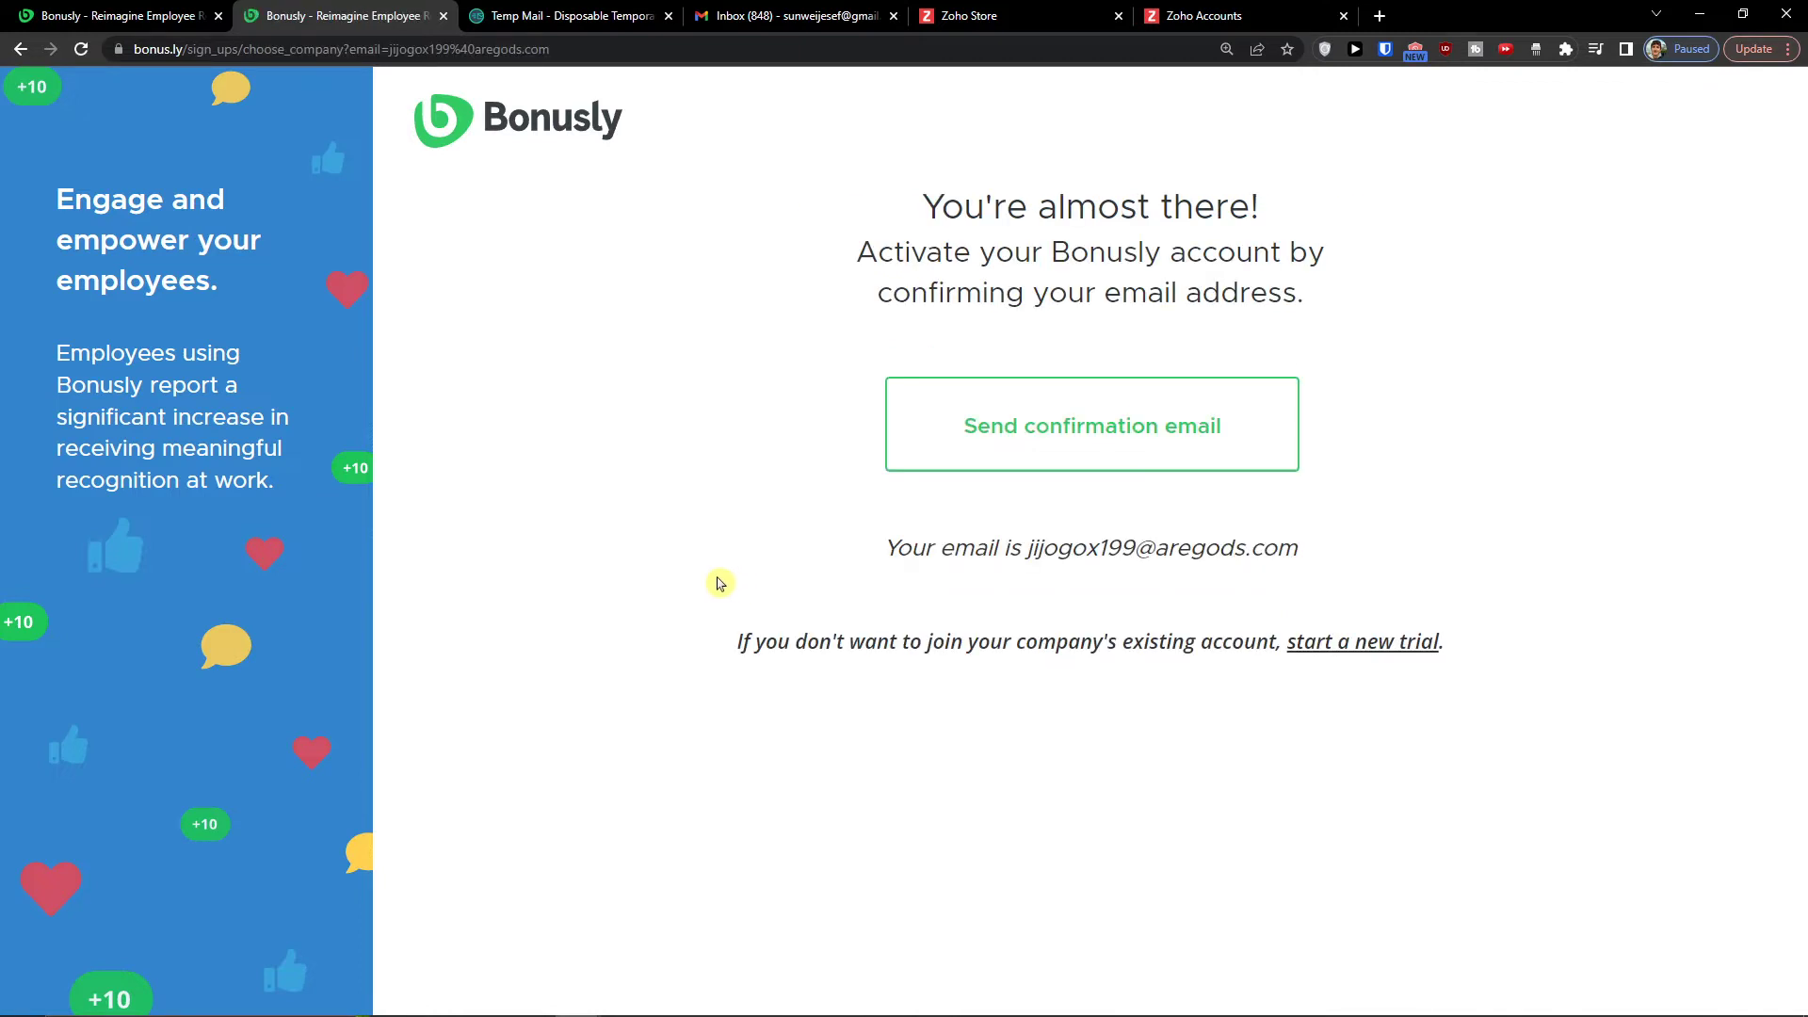
Request a new trial with the phrase "start a trial" and choose the company's number of employees.
left_click(1362, 643)
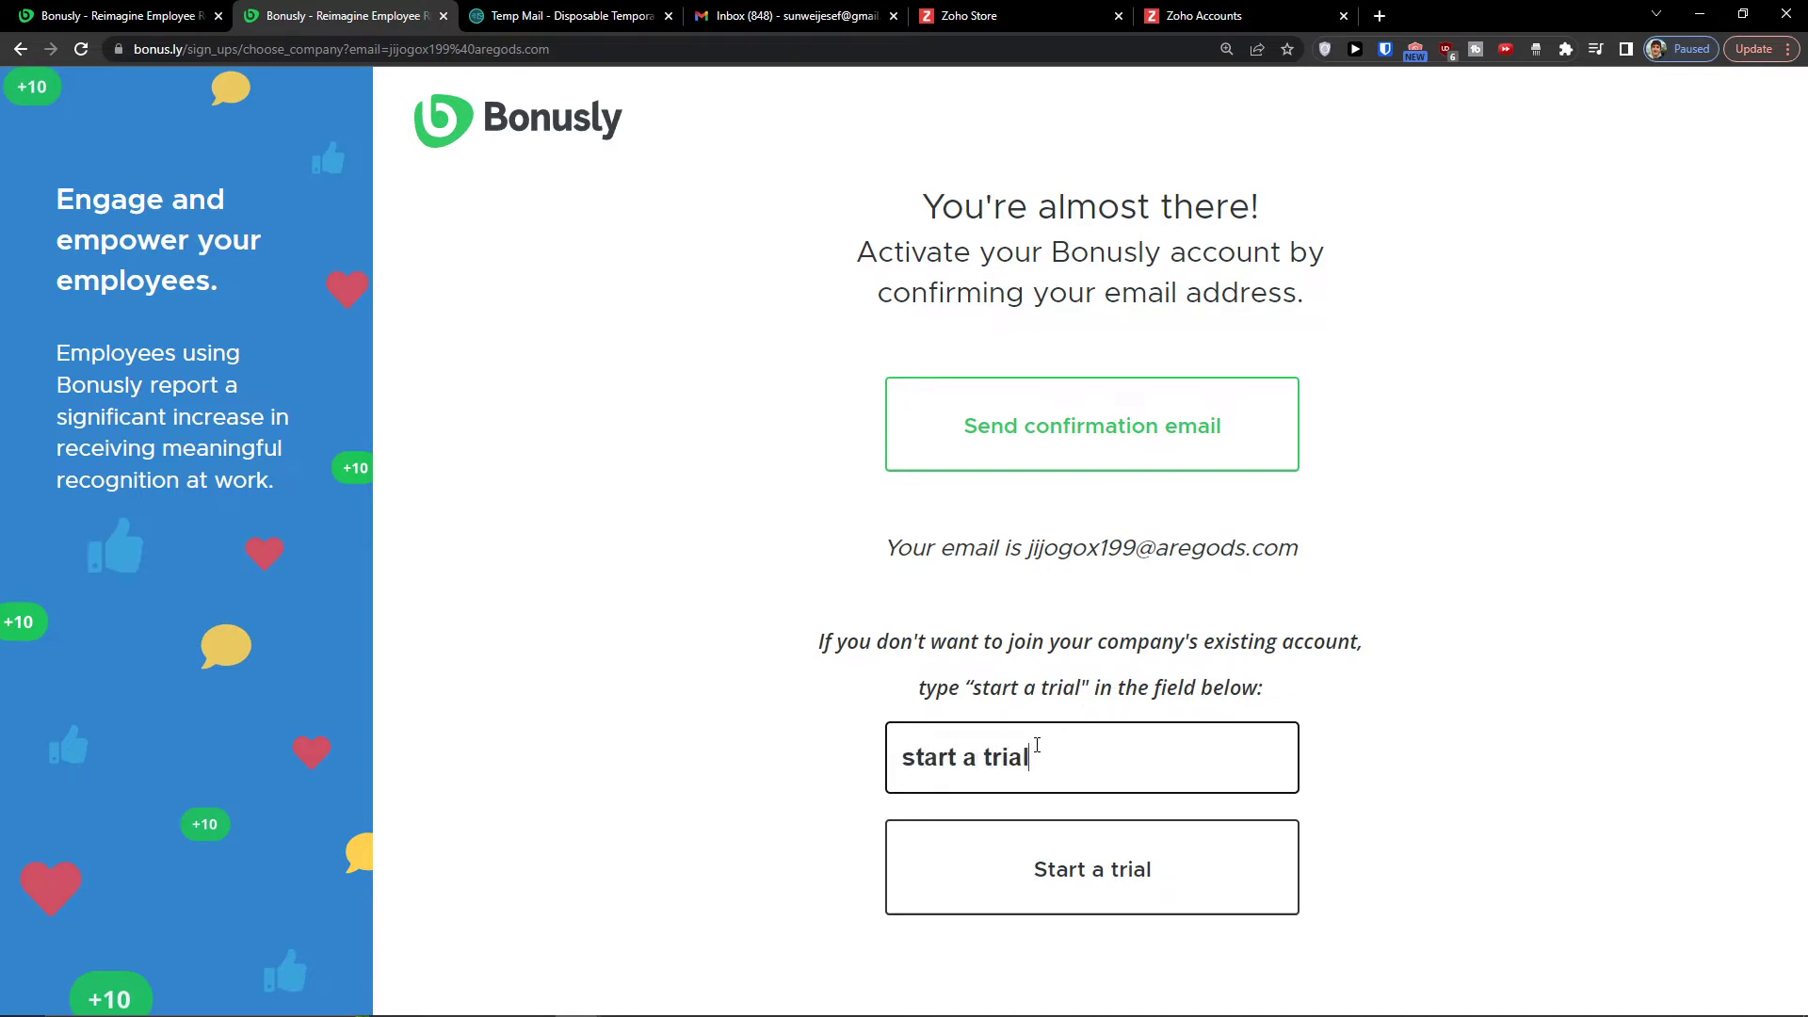
left_click(1061, 865)
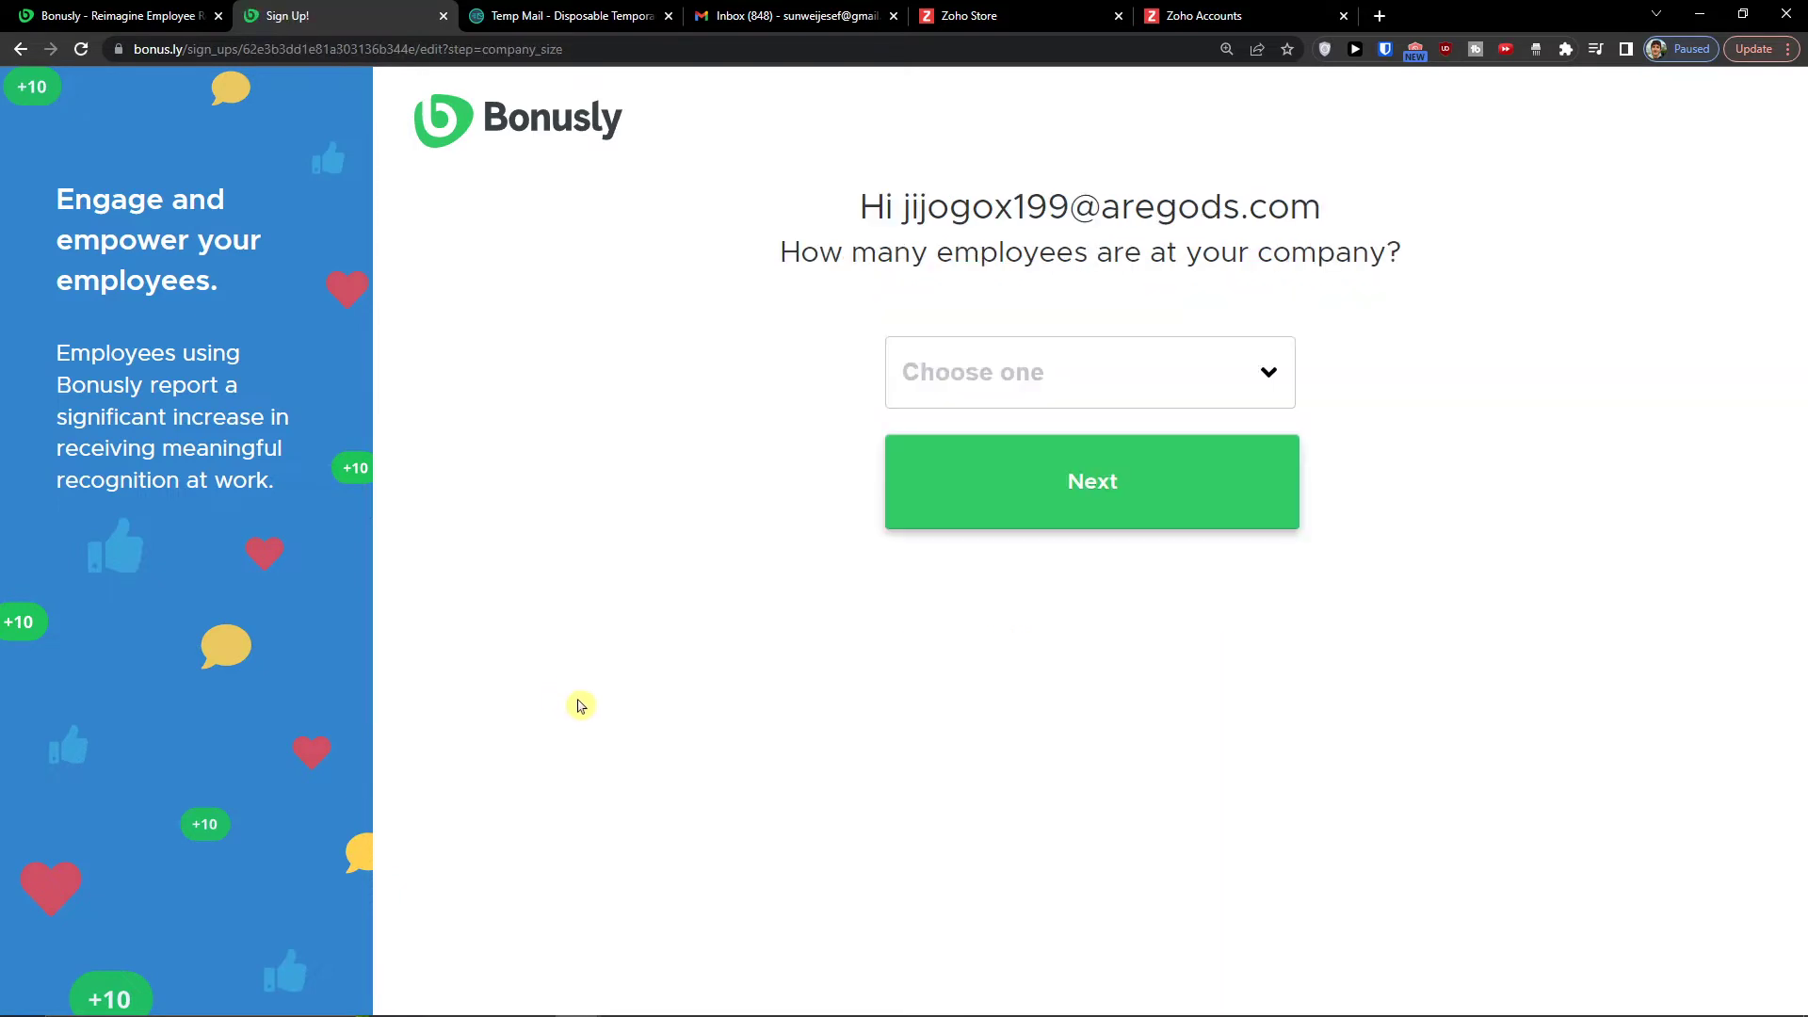
left_click(989, 401)
left_click(999, 452)
left_click(1009, 478)
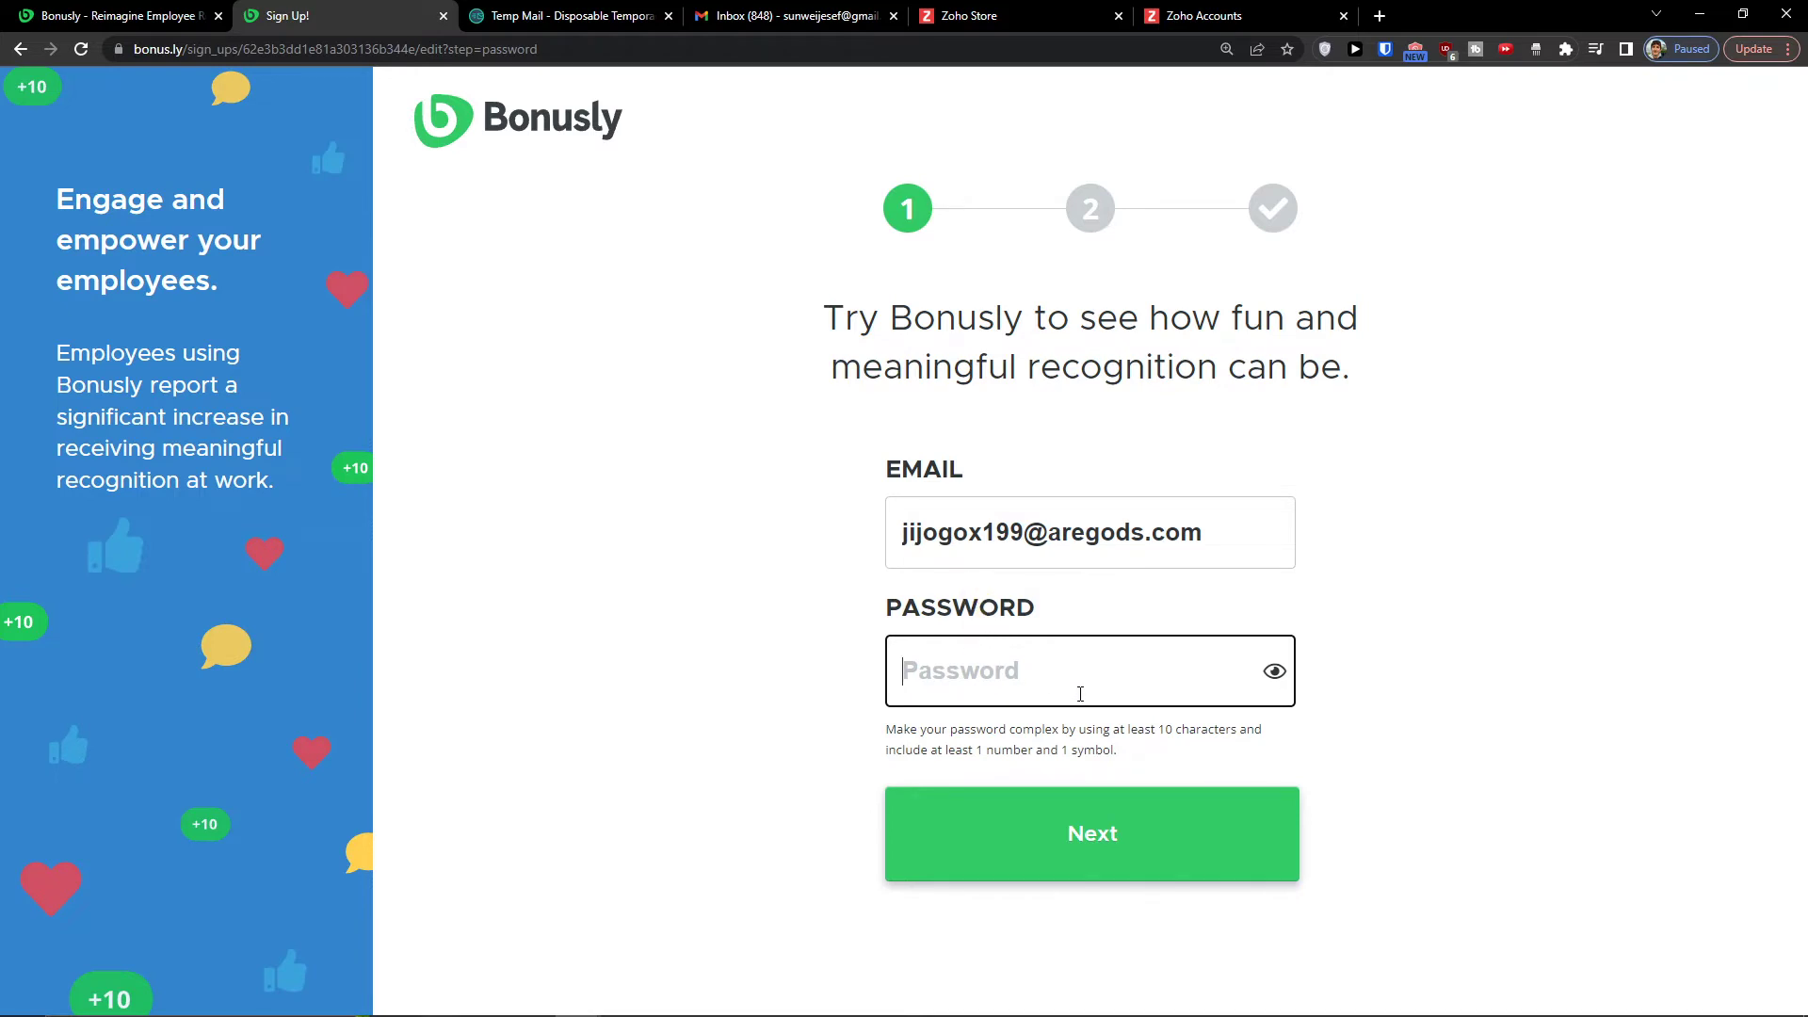
Enter the account password for the new trial and continue to the personal details form.
type("a")
left_click(1003, 859)
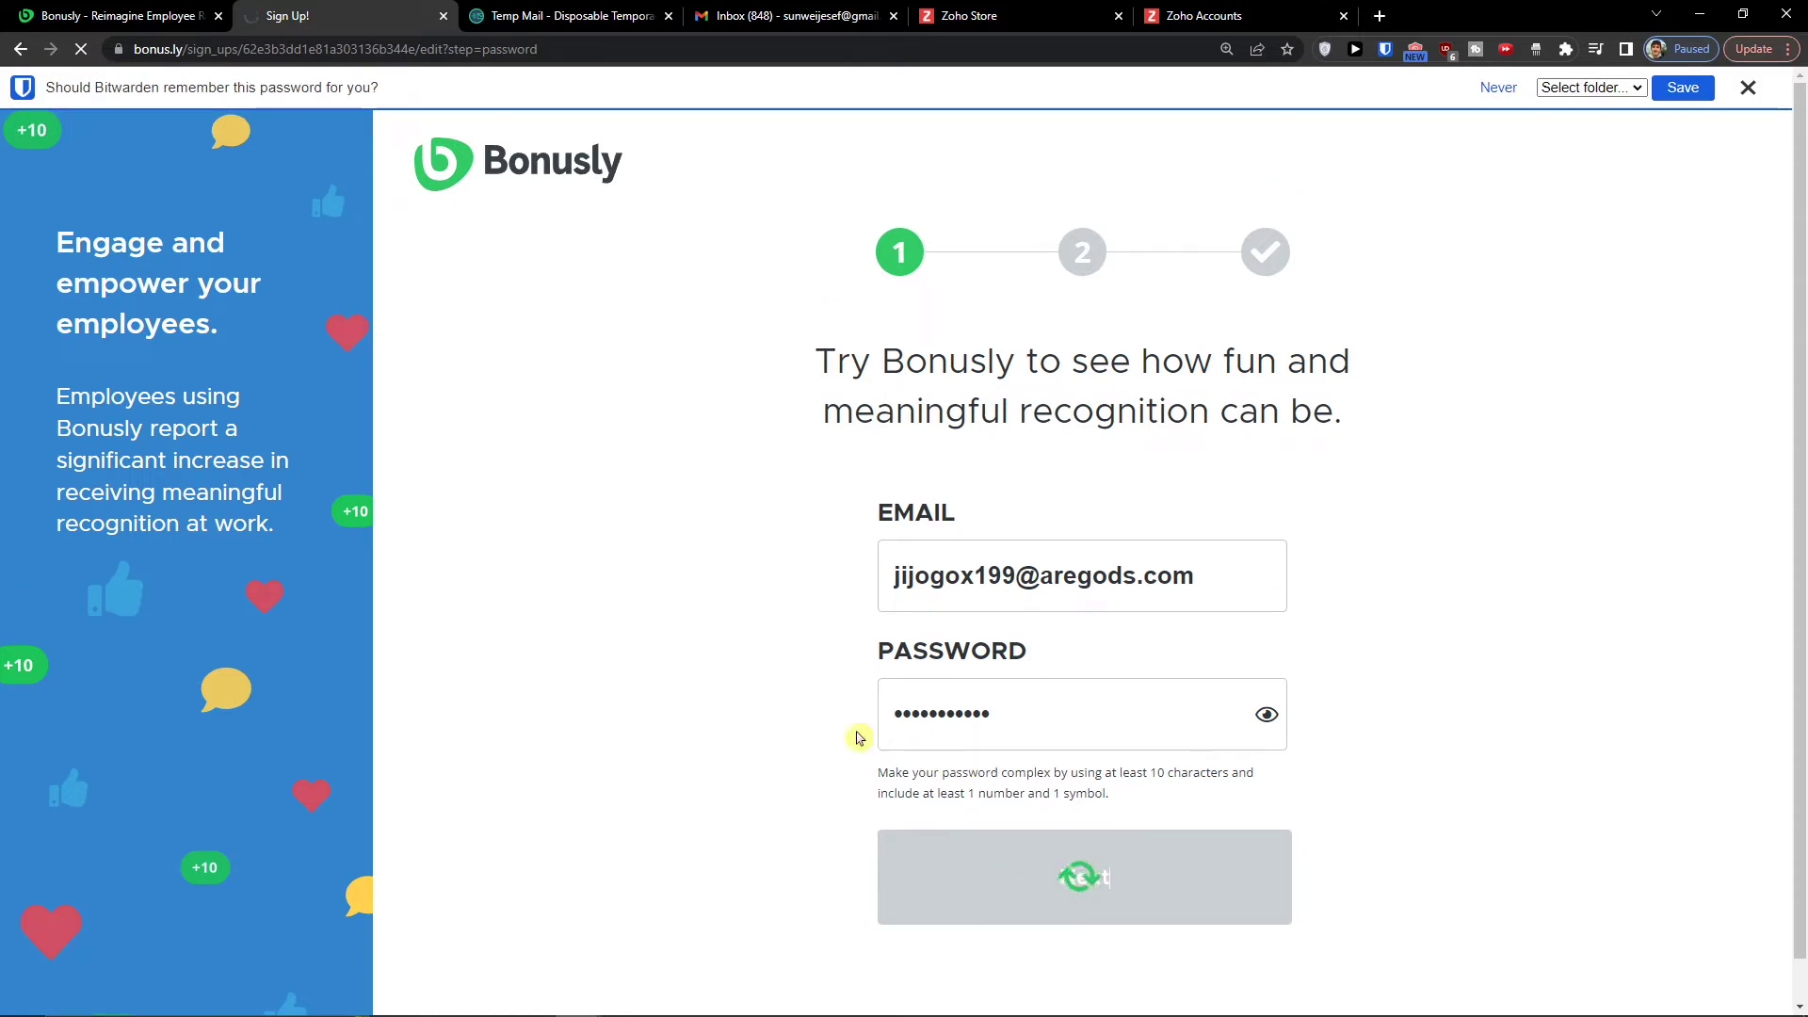
Fill in the full name, the company name "sunweiii" and the job title "CEO".
scroll(861, 424, "down", 2)
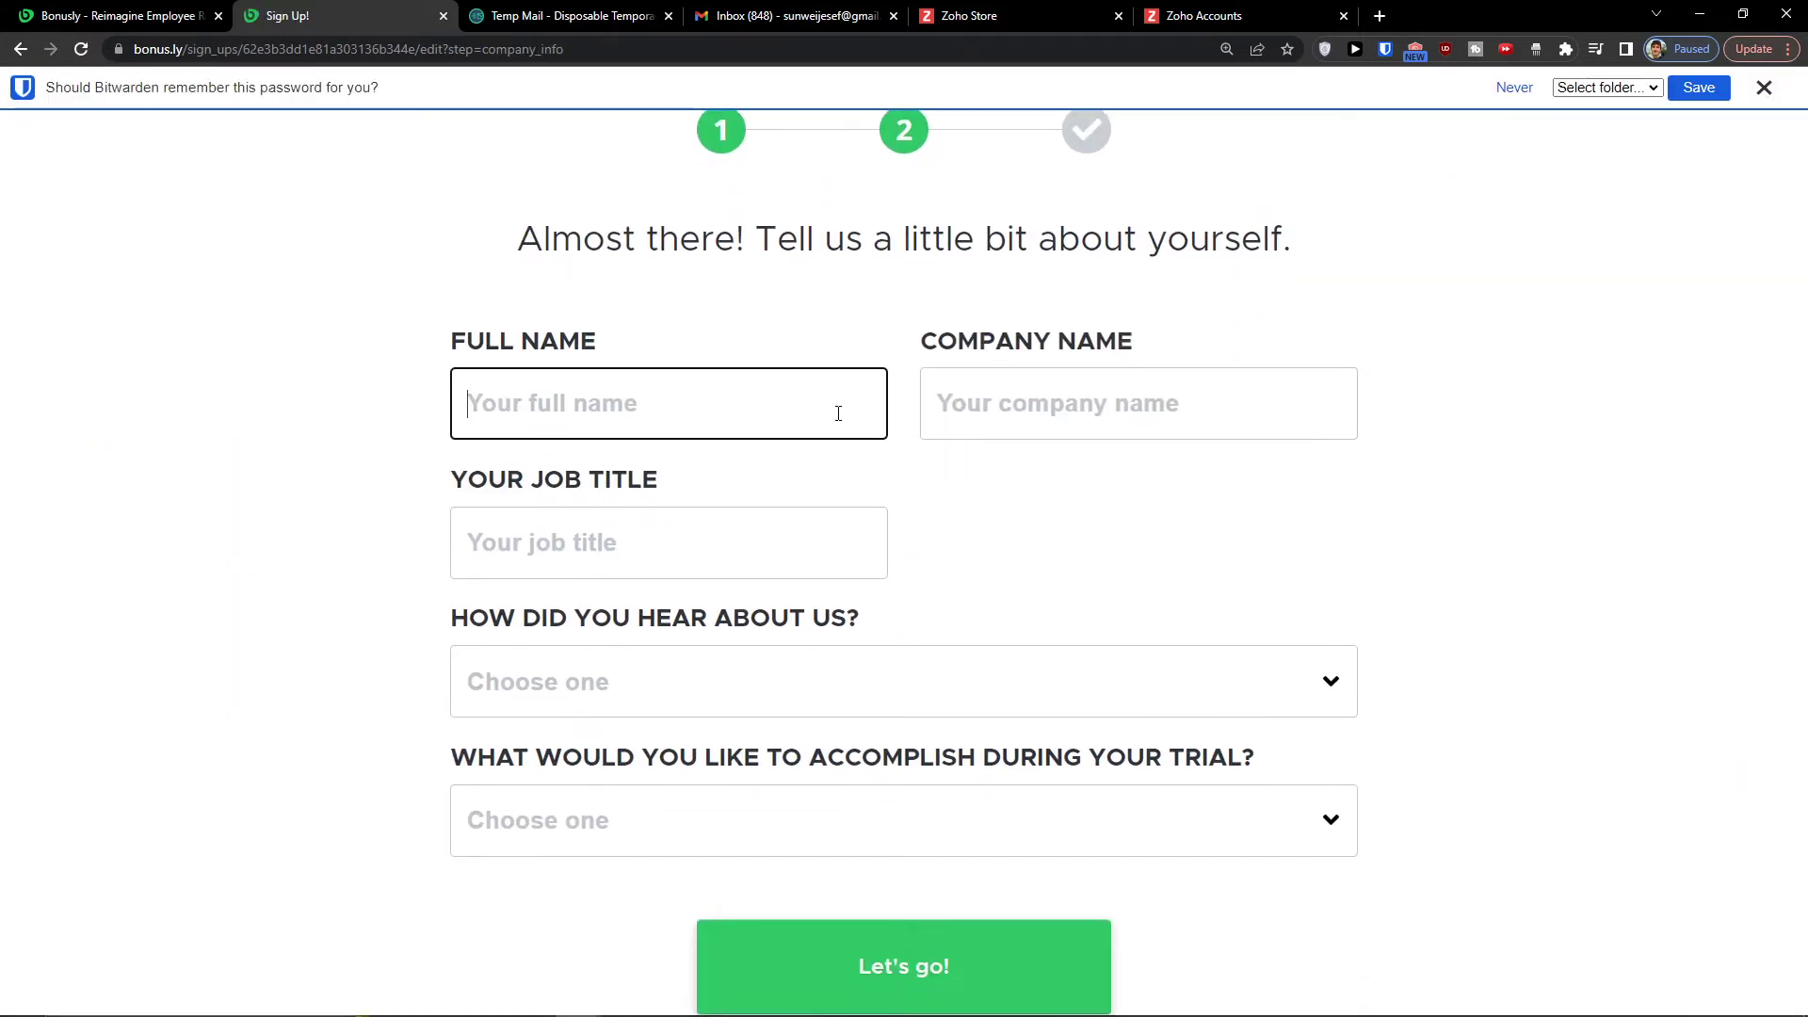
type("Marek")
key("Tab")
type("sunw")
key("Tab")
type("CE")
Choose "Event or conference" as the referral source and "Learn about Bonusly's features" as the trial aim, and submit the form.
left_click(711, 701)
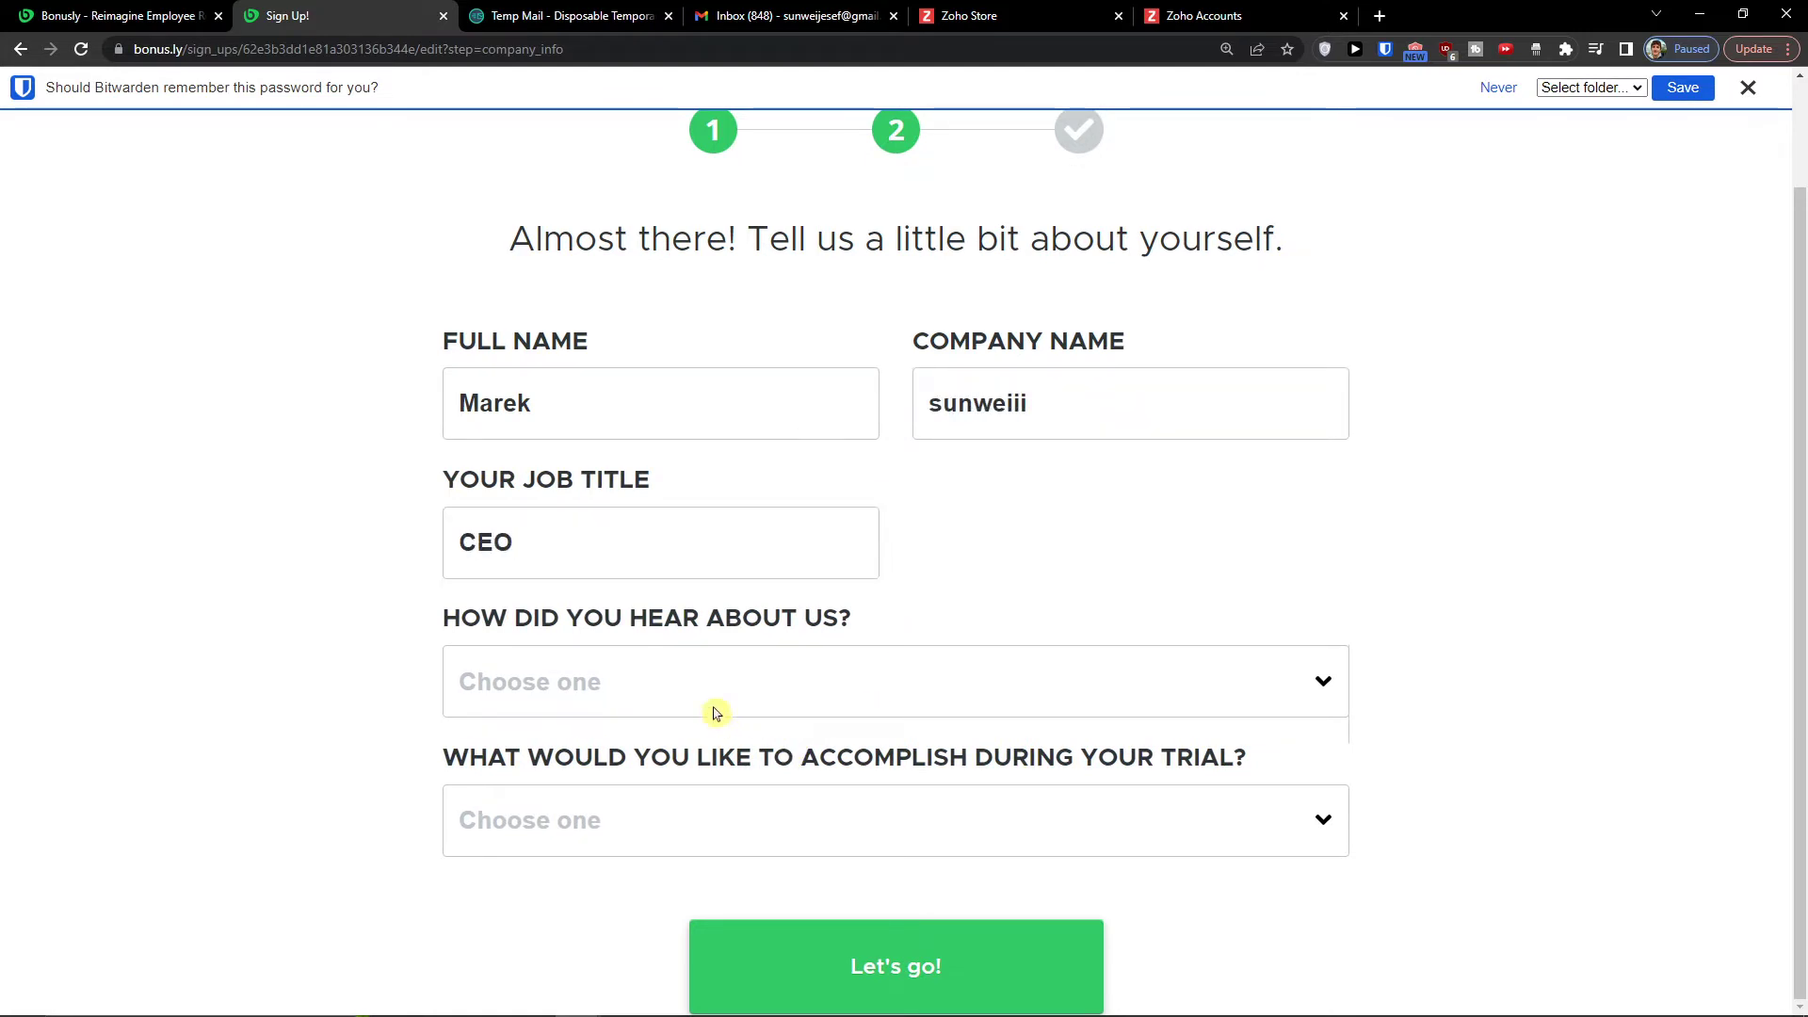
left_click(477, 509)
left_click(565, 820)
left_click(586, 909)
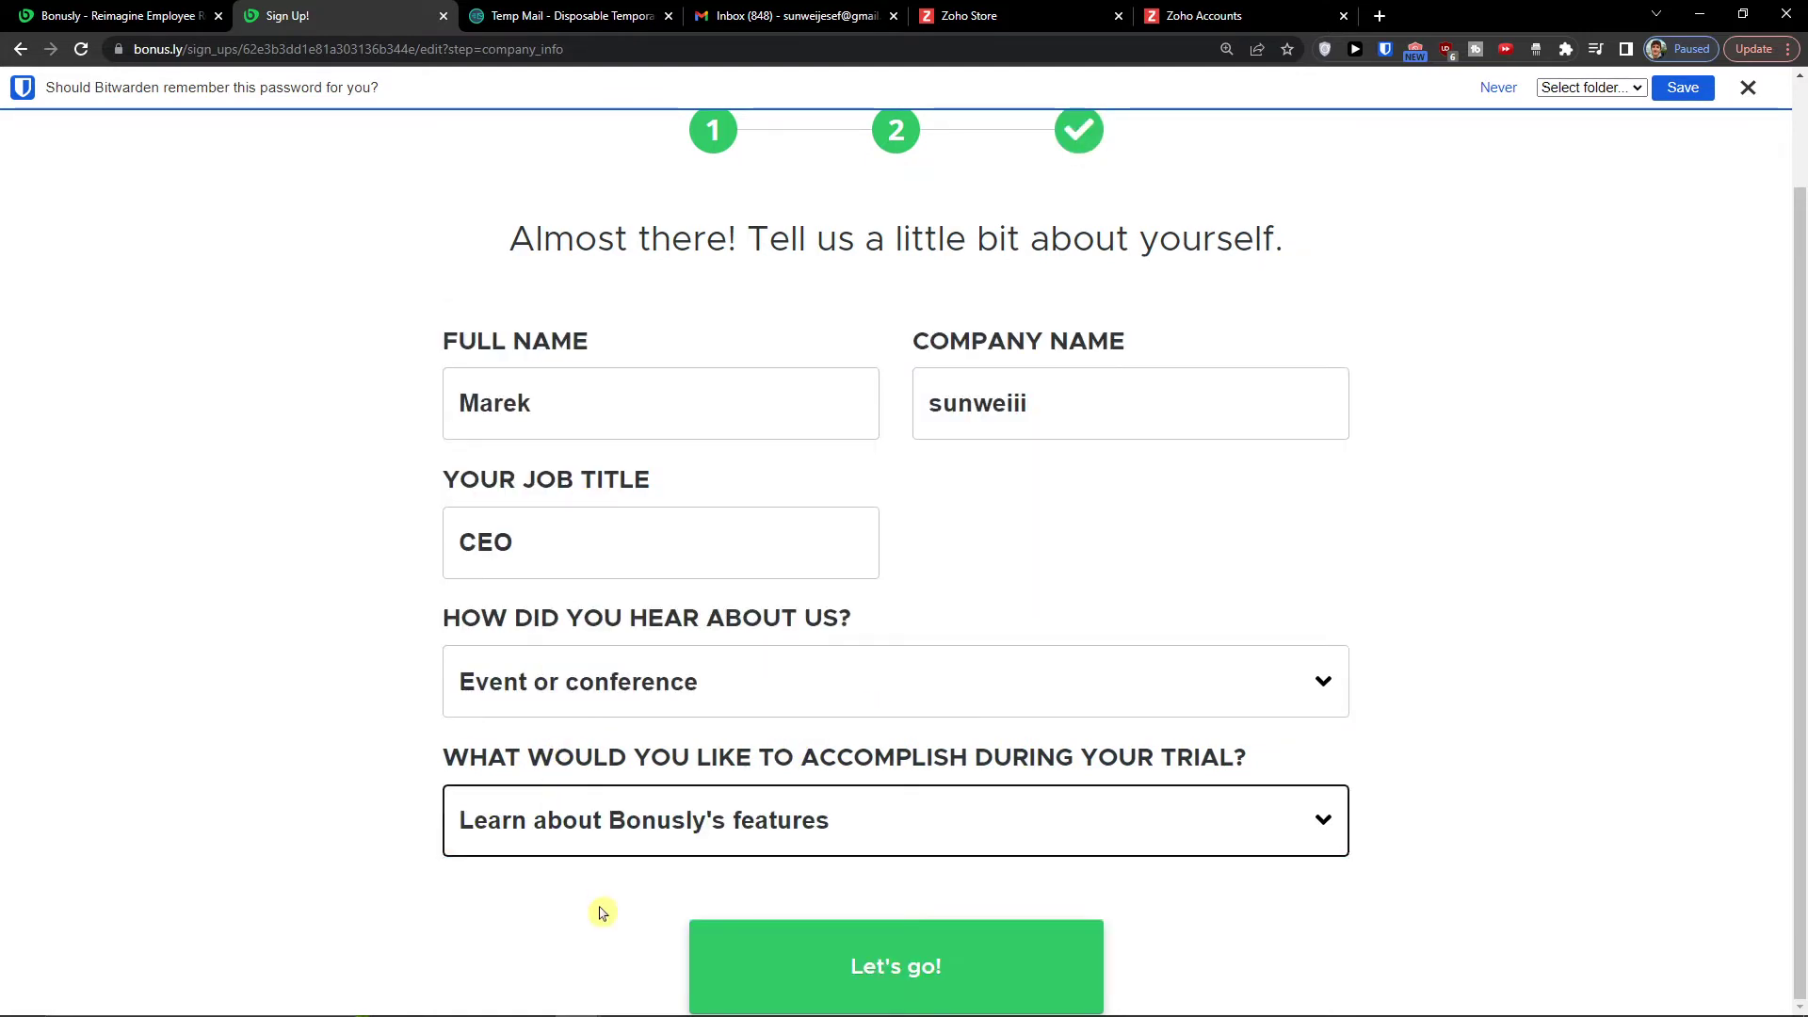
left_click(844, 973)
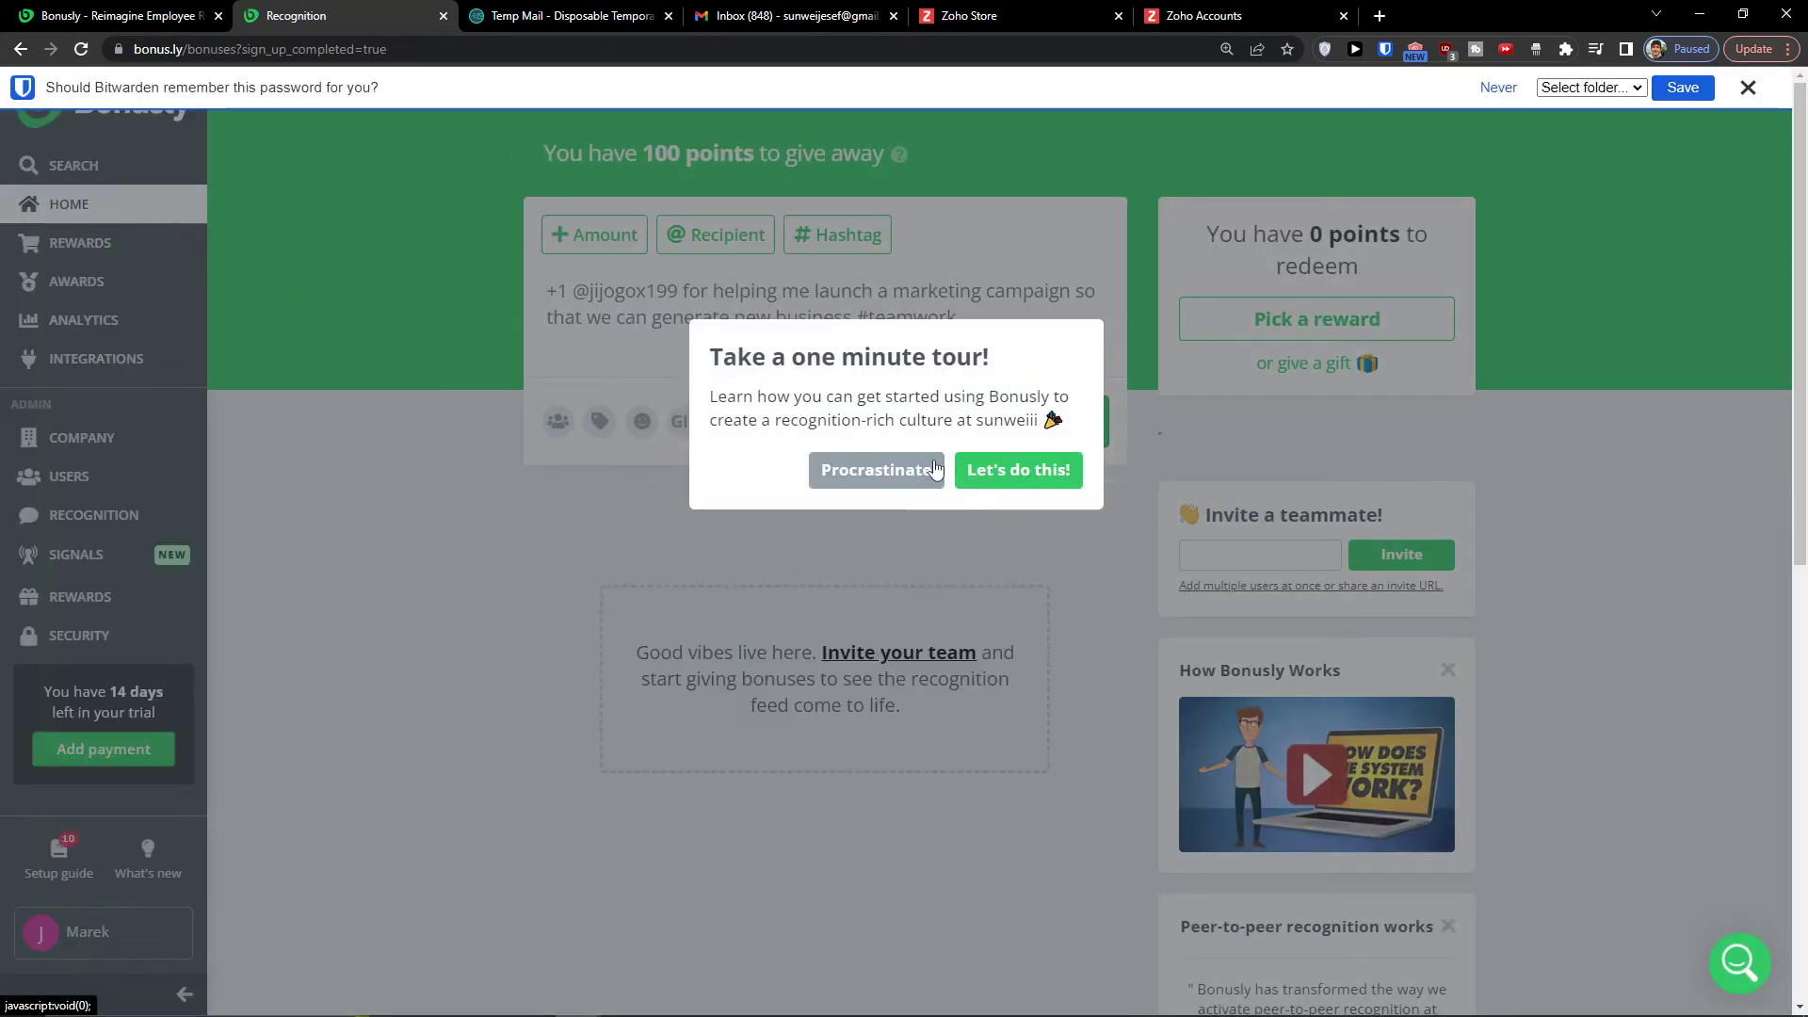
Go through the one-minute Bonusly tour to its end and dismiss the Bitwarden password-saving prompt.
left_click(1036, 470)
left_click(912, 780)
left_click(770, 731)
left_click(763, 782)
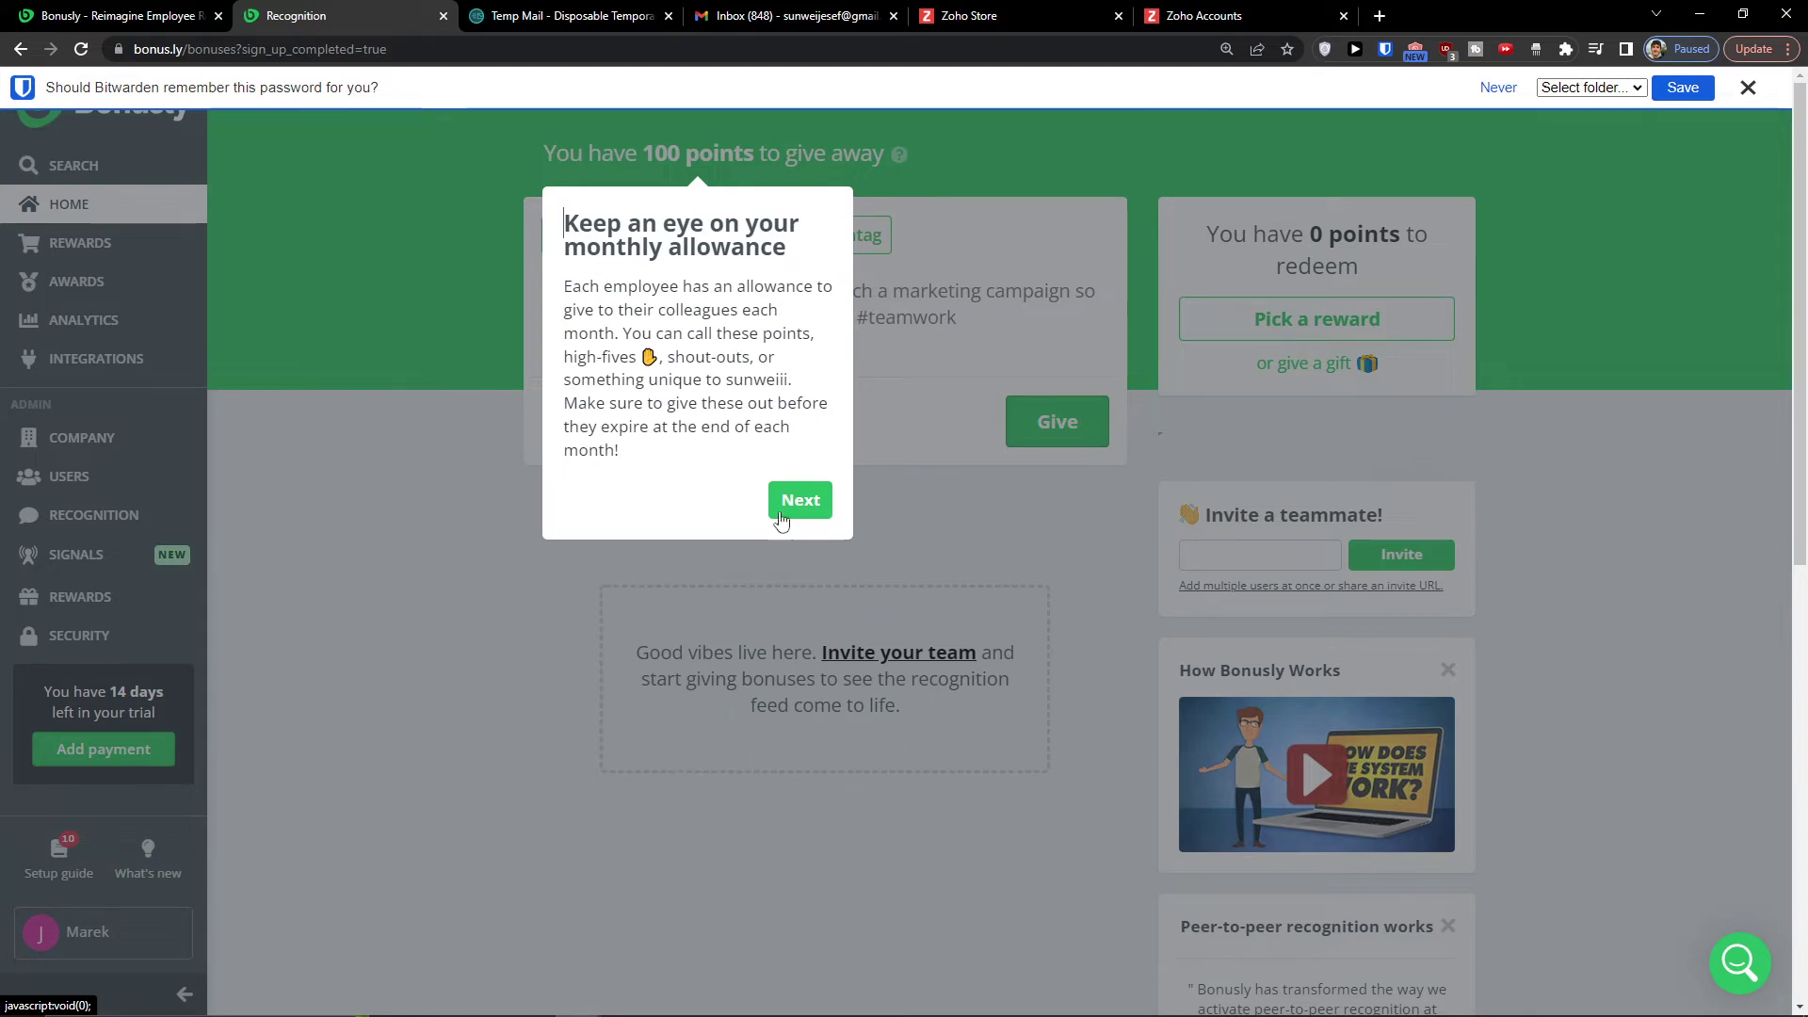
left_click(800, 496)
left_click(1402, 803)
left_click(1059, 407)
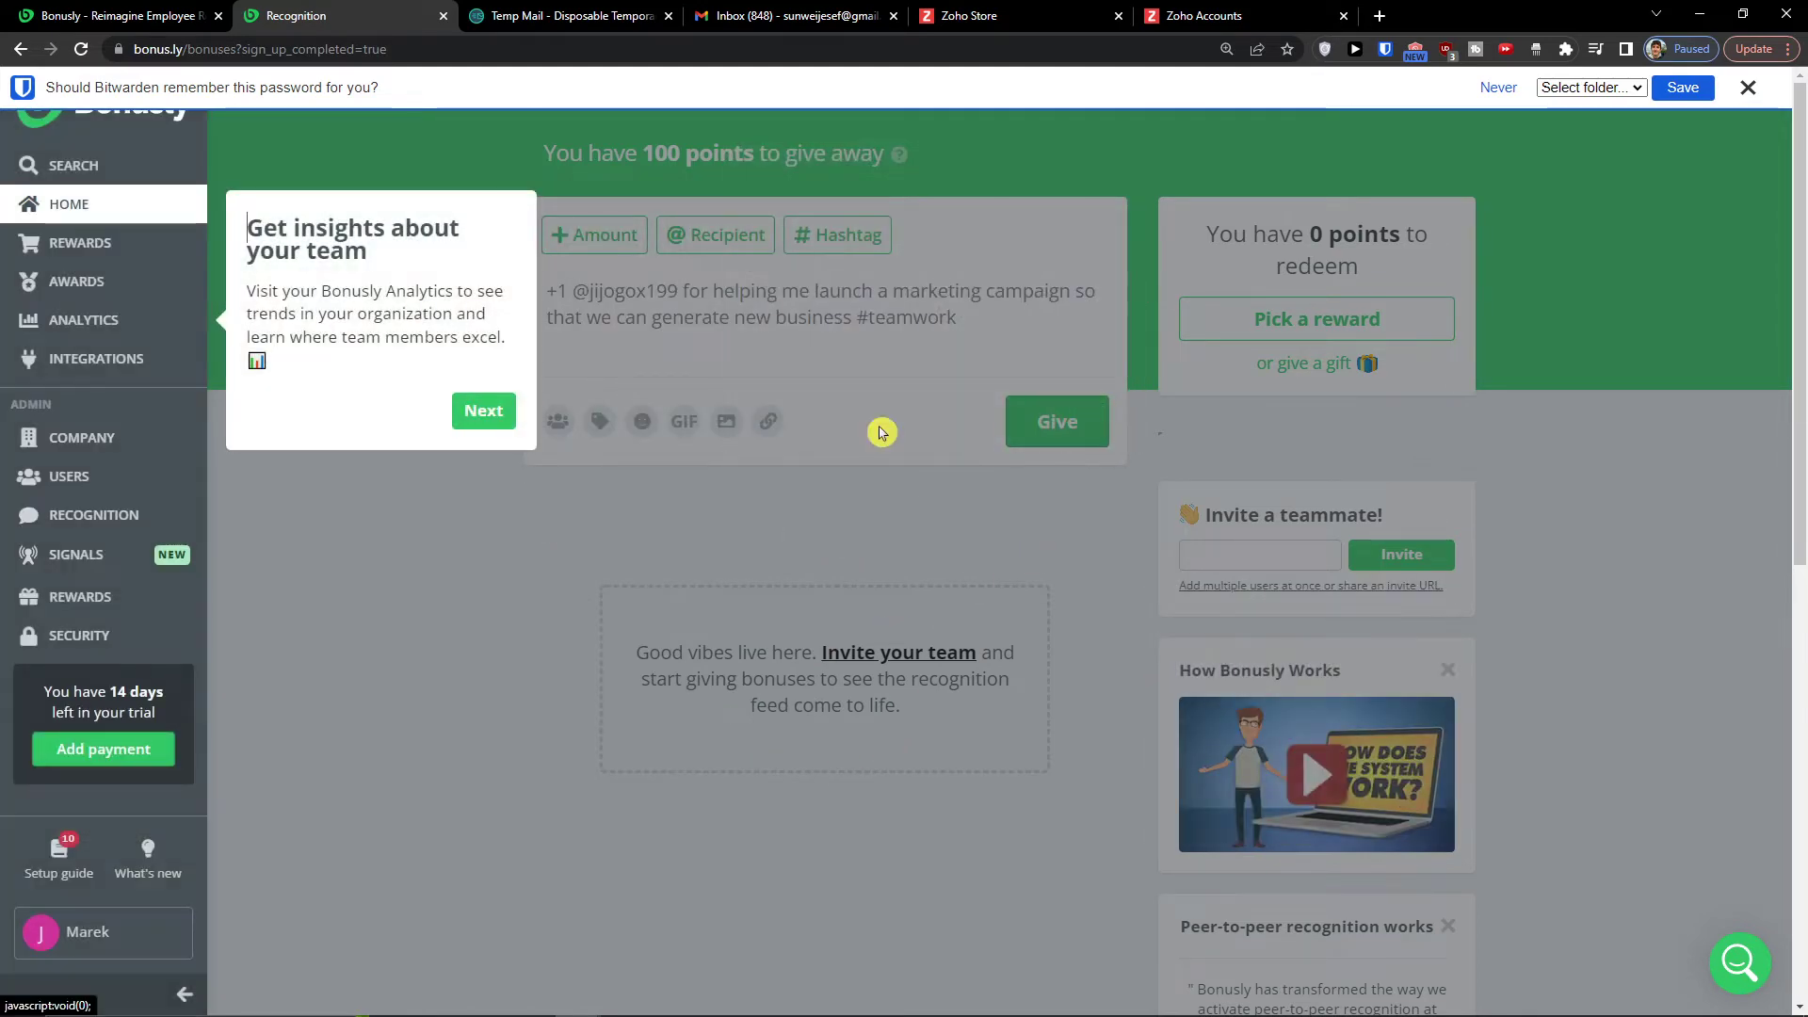
left_click(476, 408)
left_click(398, 972)
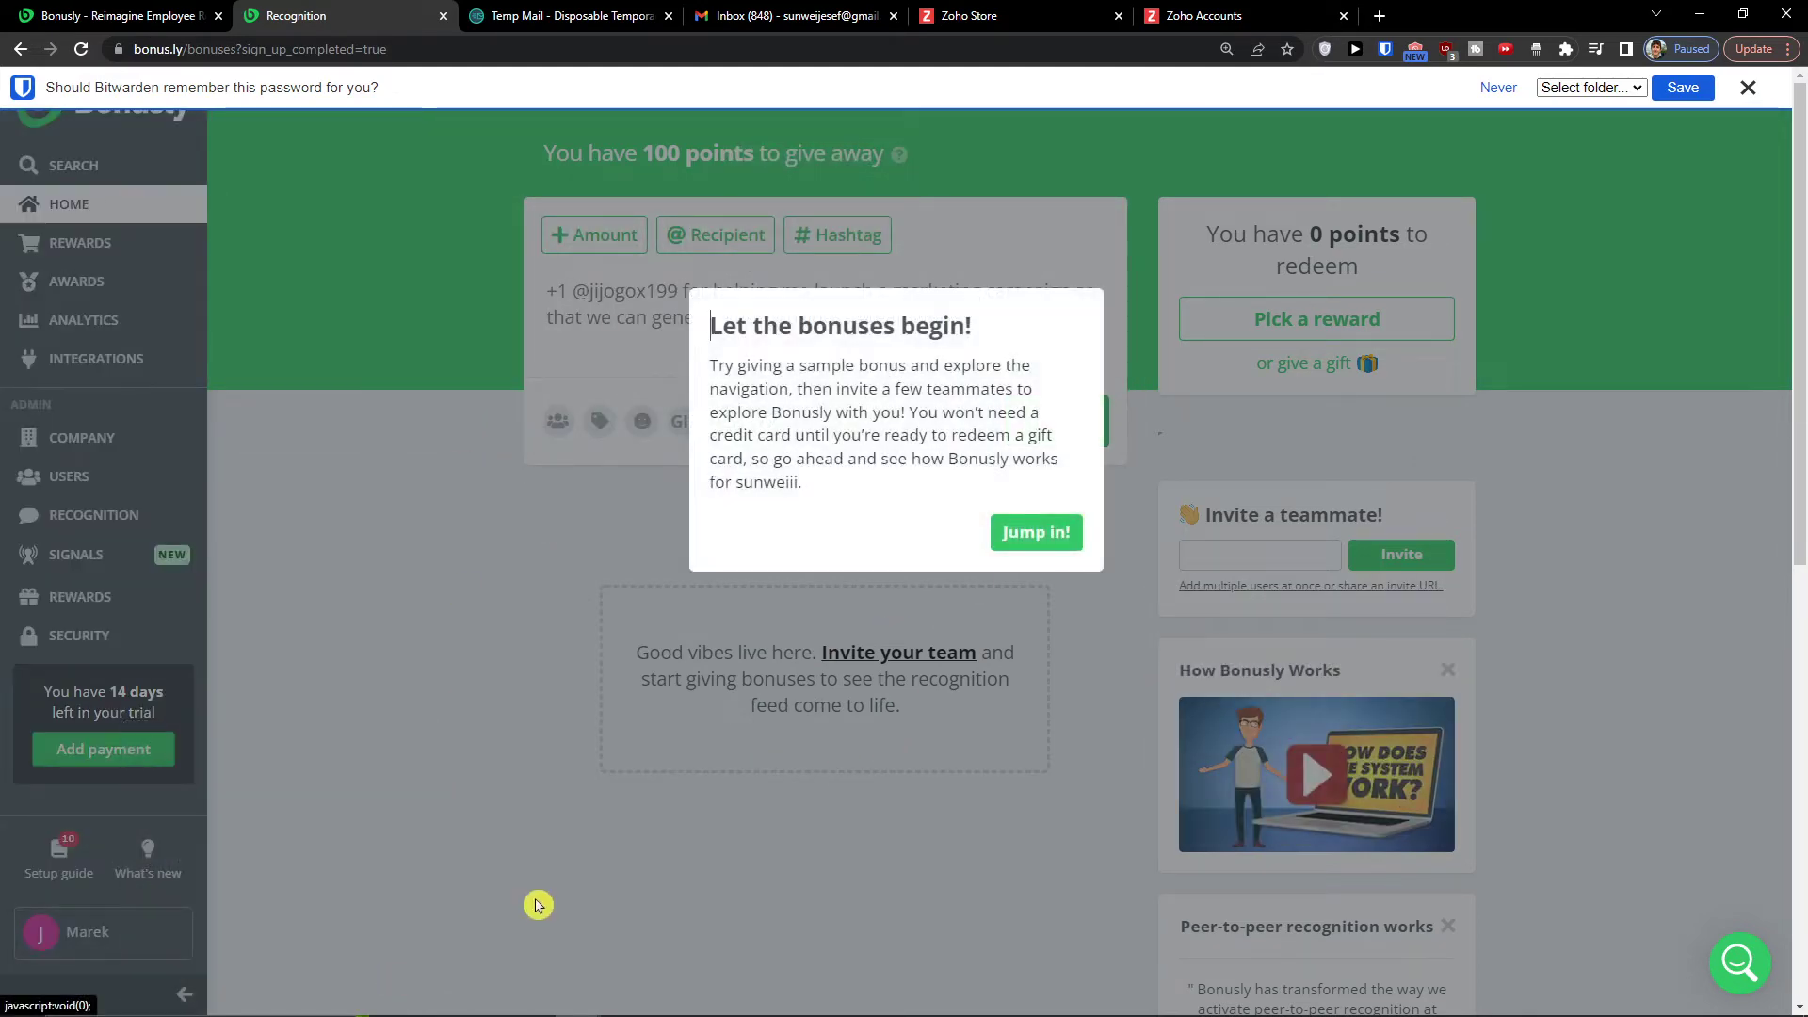
left_click(1051, 533)
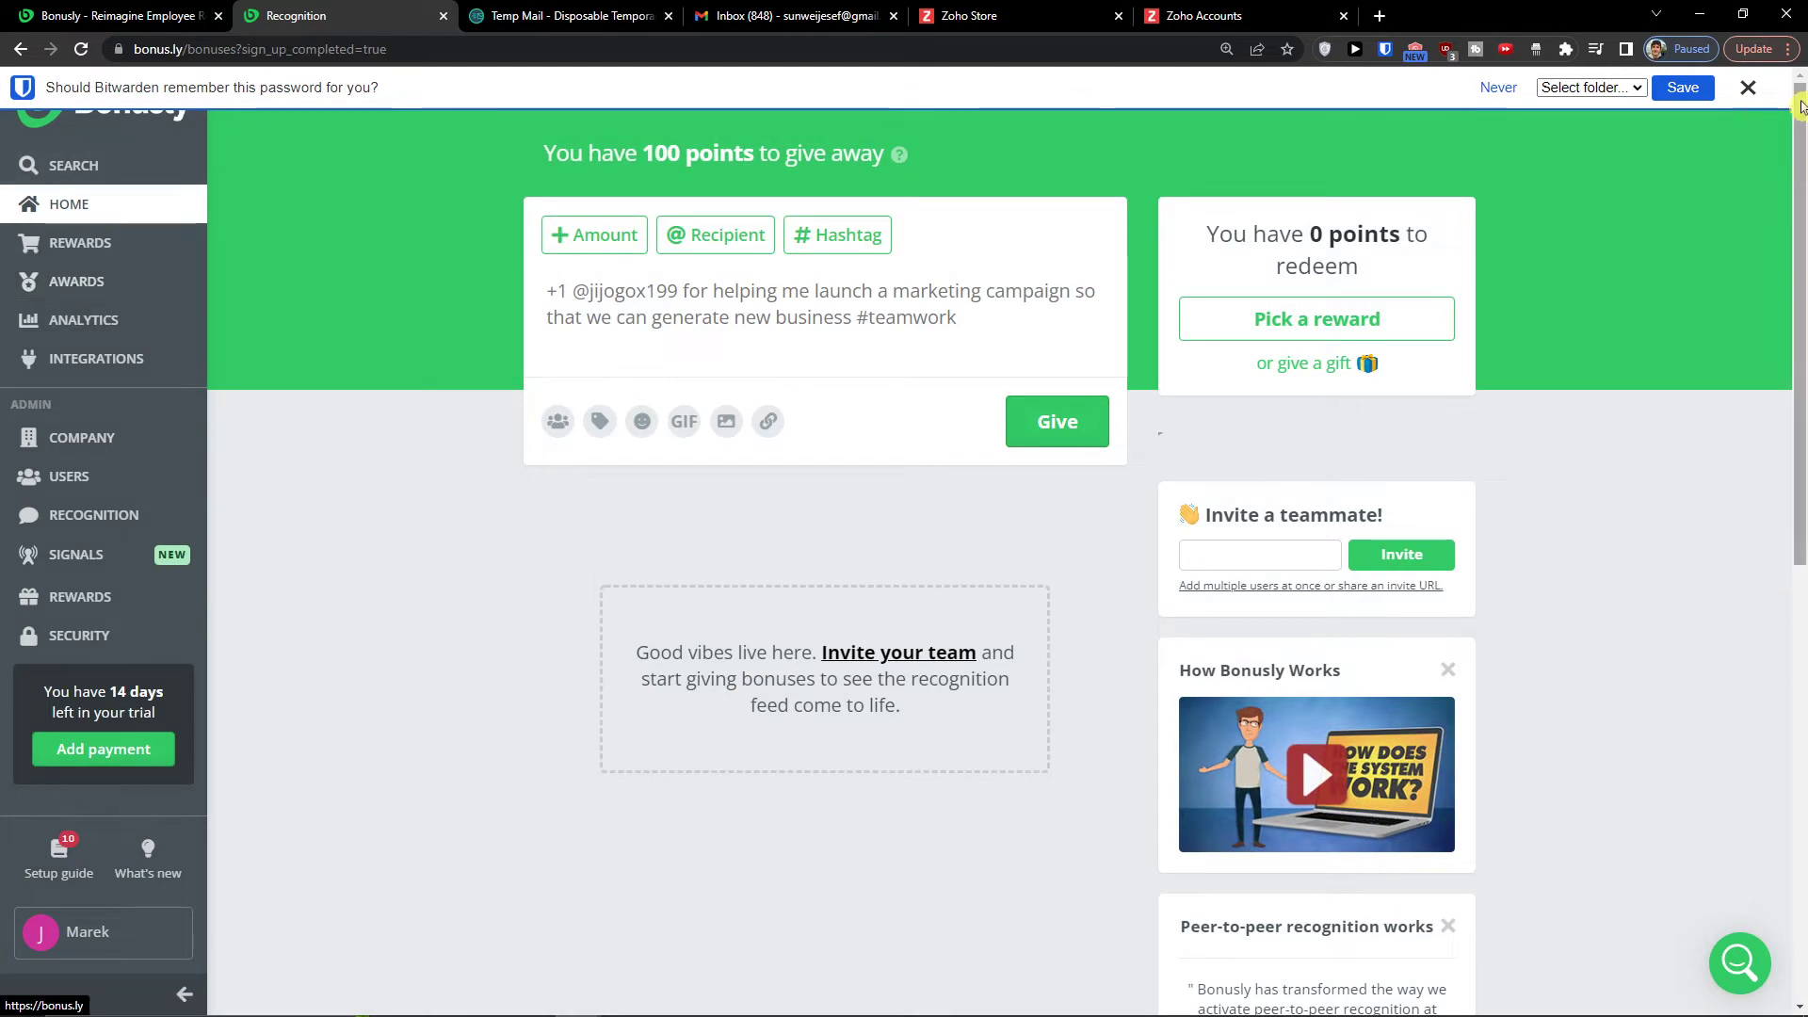
left_click(1748, 87)
Look through the rewards catalogue of the new trial account.
left_click(130, 253)
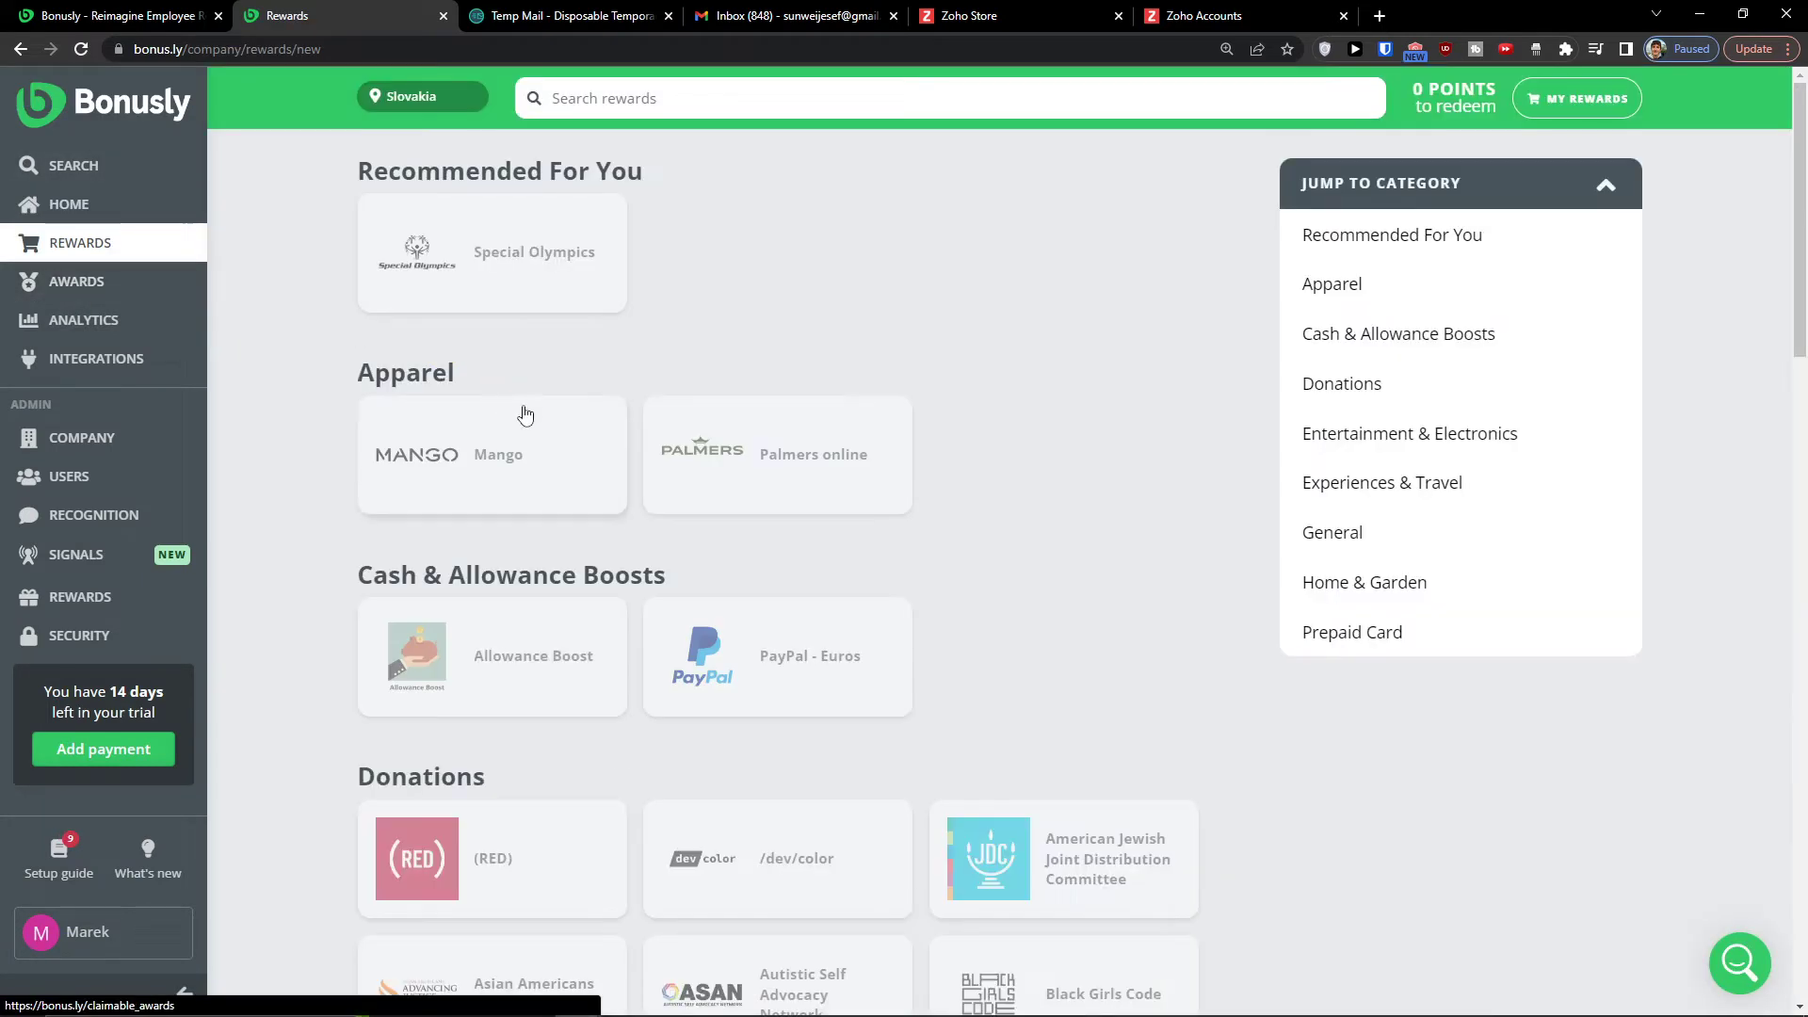
scroll(920, 647, "down", 2)
scroll(920, 646, "up", 2)
Check the claimable awards page and its activation option, and return to the recognition home page.
left_click(99, 284)
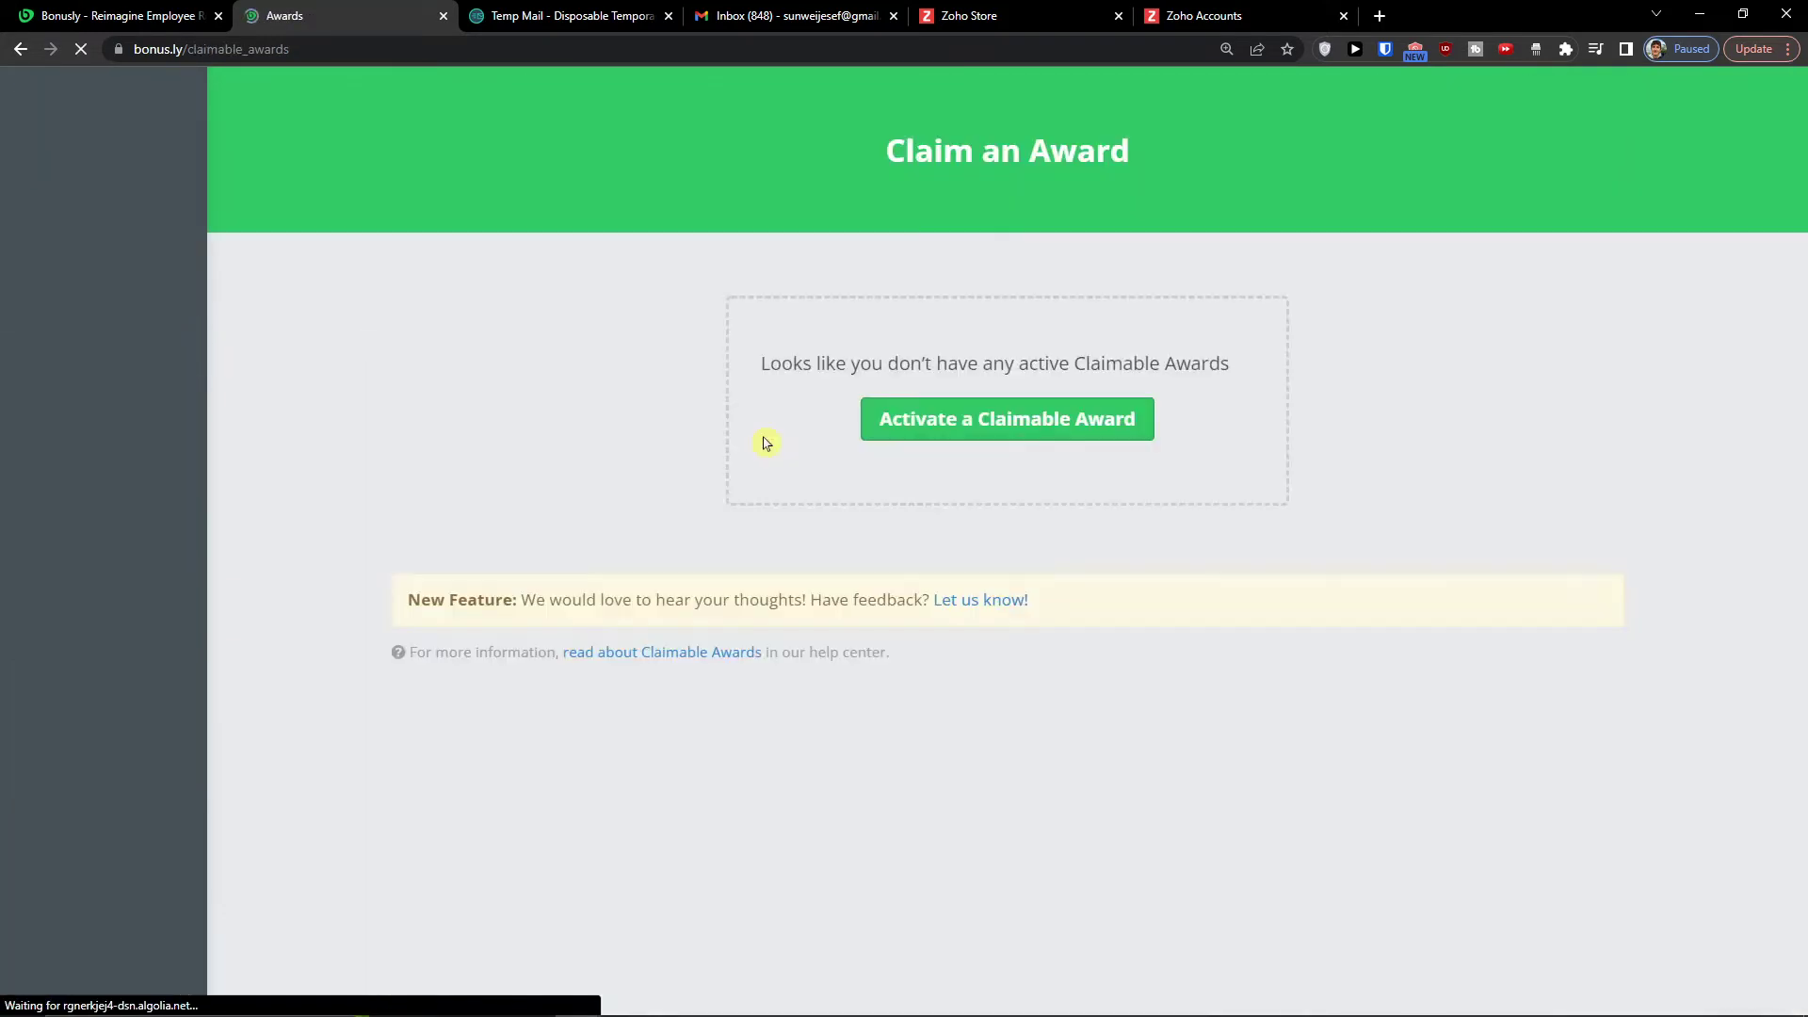
left_click(993, 432)
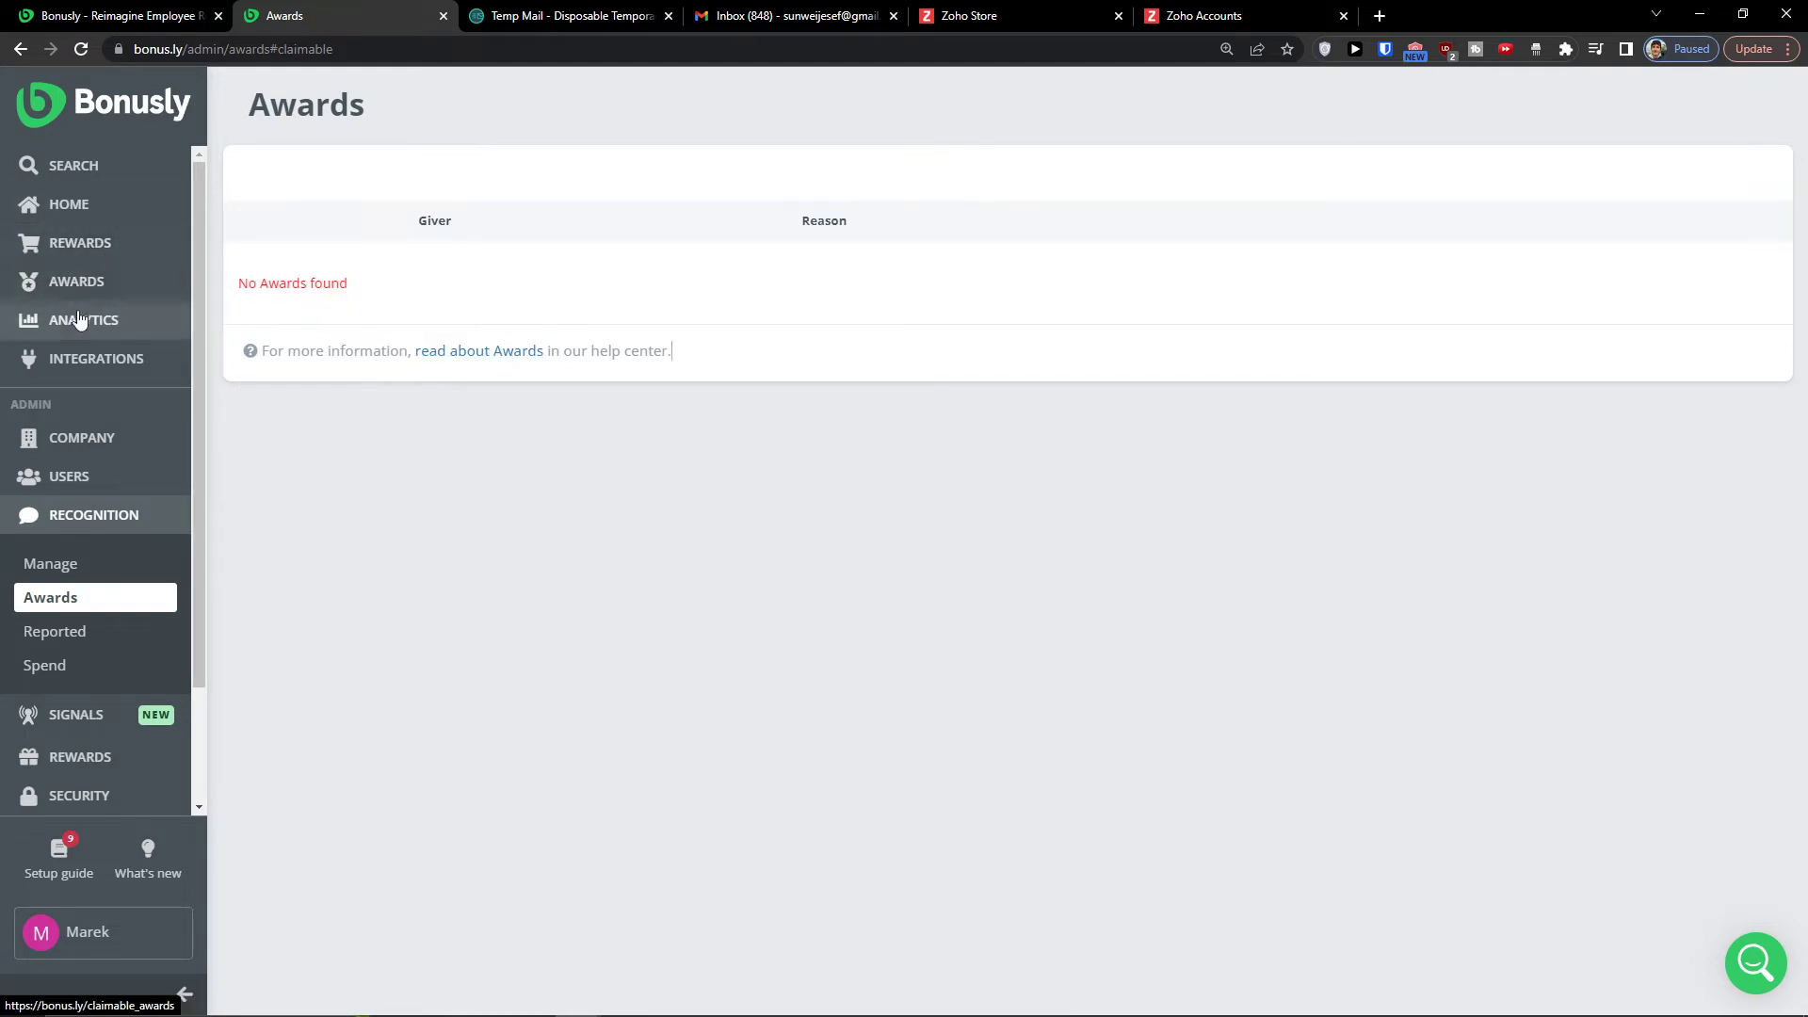
left_click(88, 215)
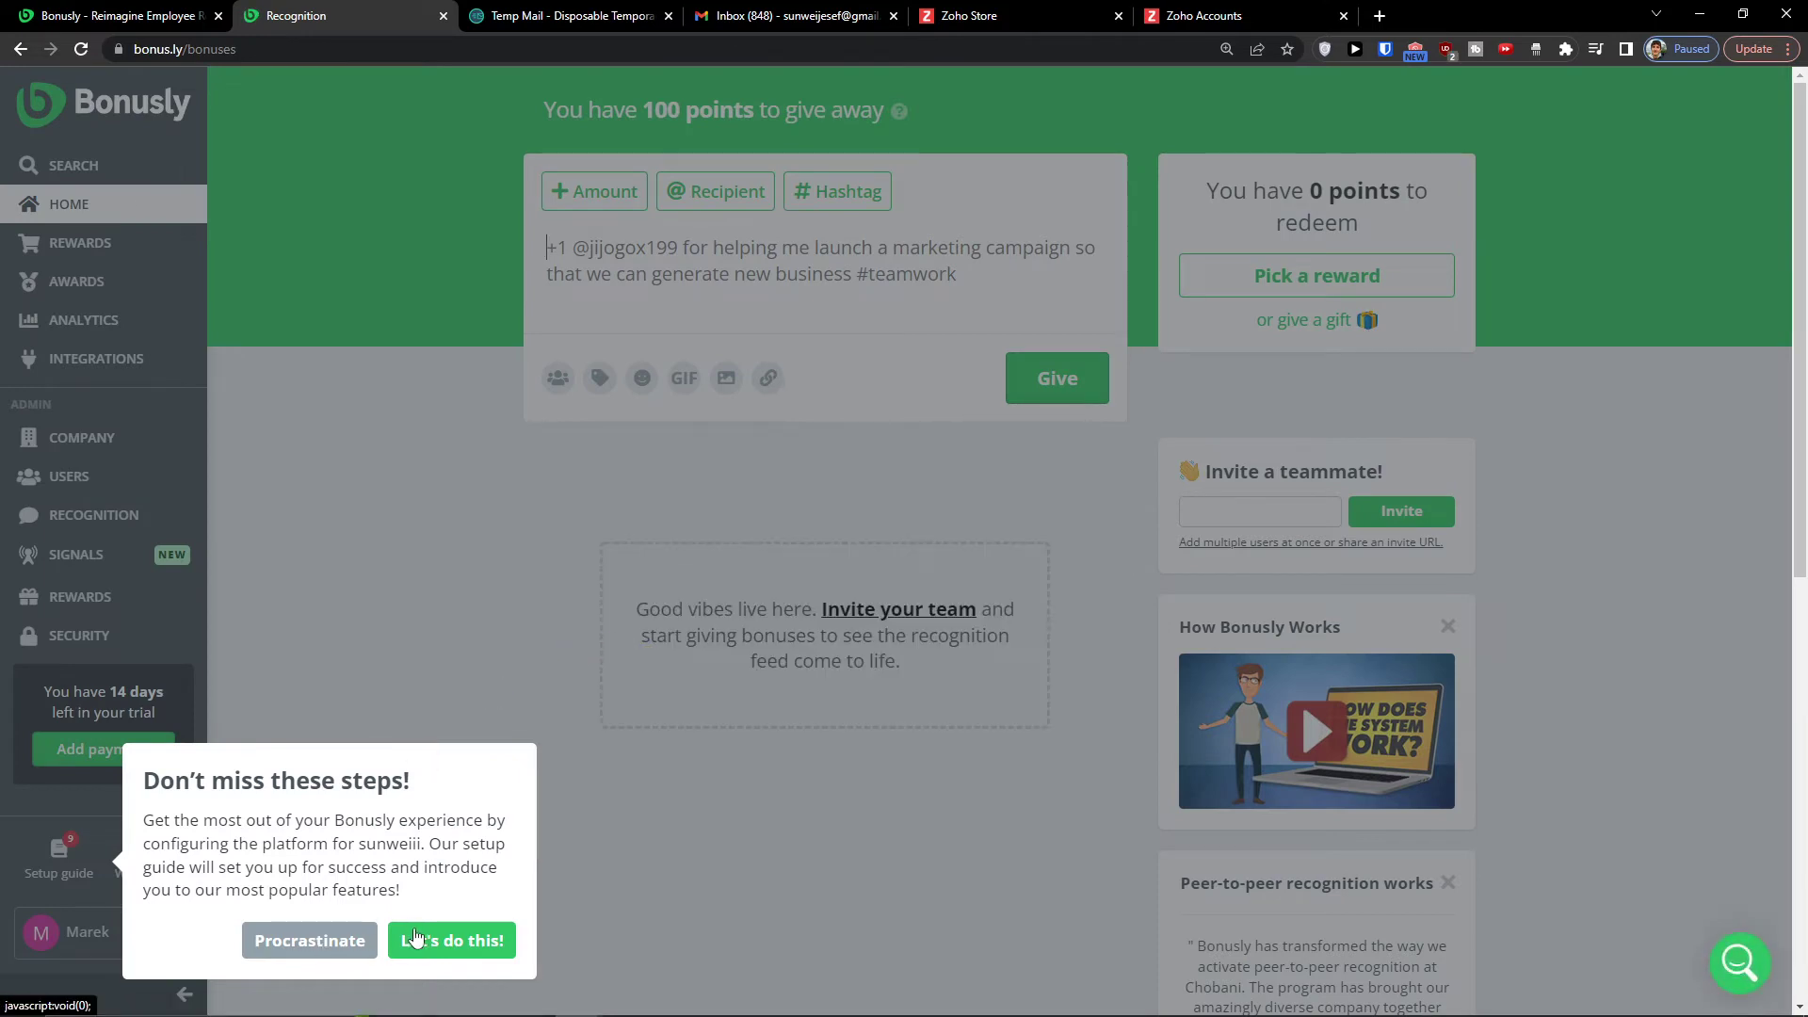
Postpone the setup guide and look through the company's Appearance, Recognition Settings and Pricing & Plans pages.
left_click(323, 942)
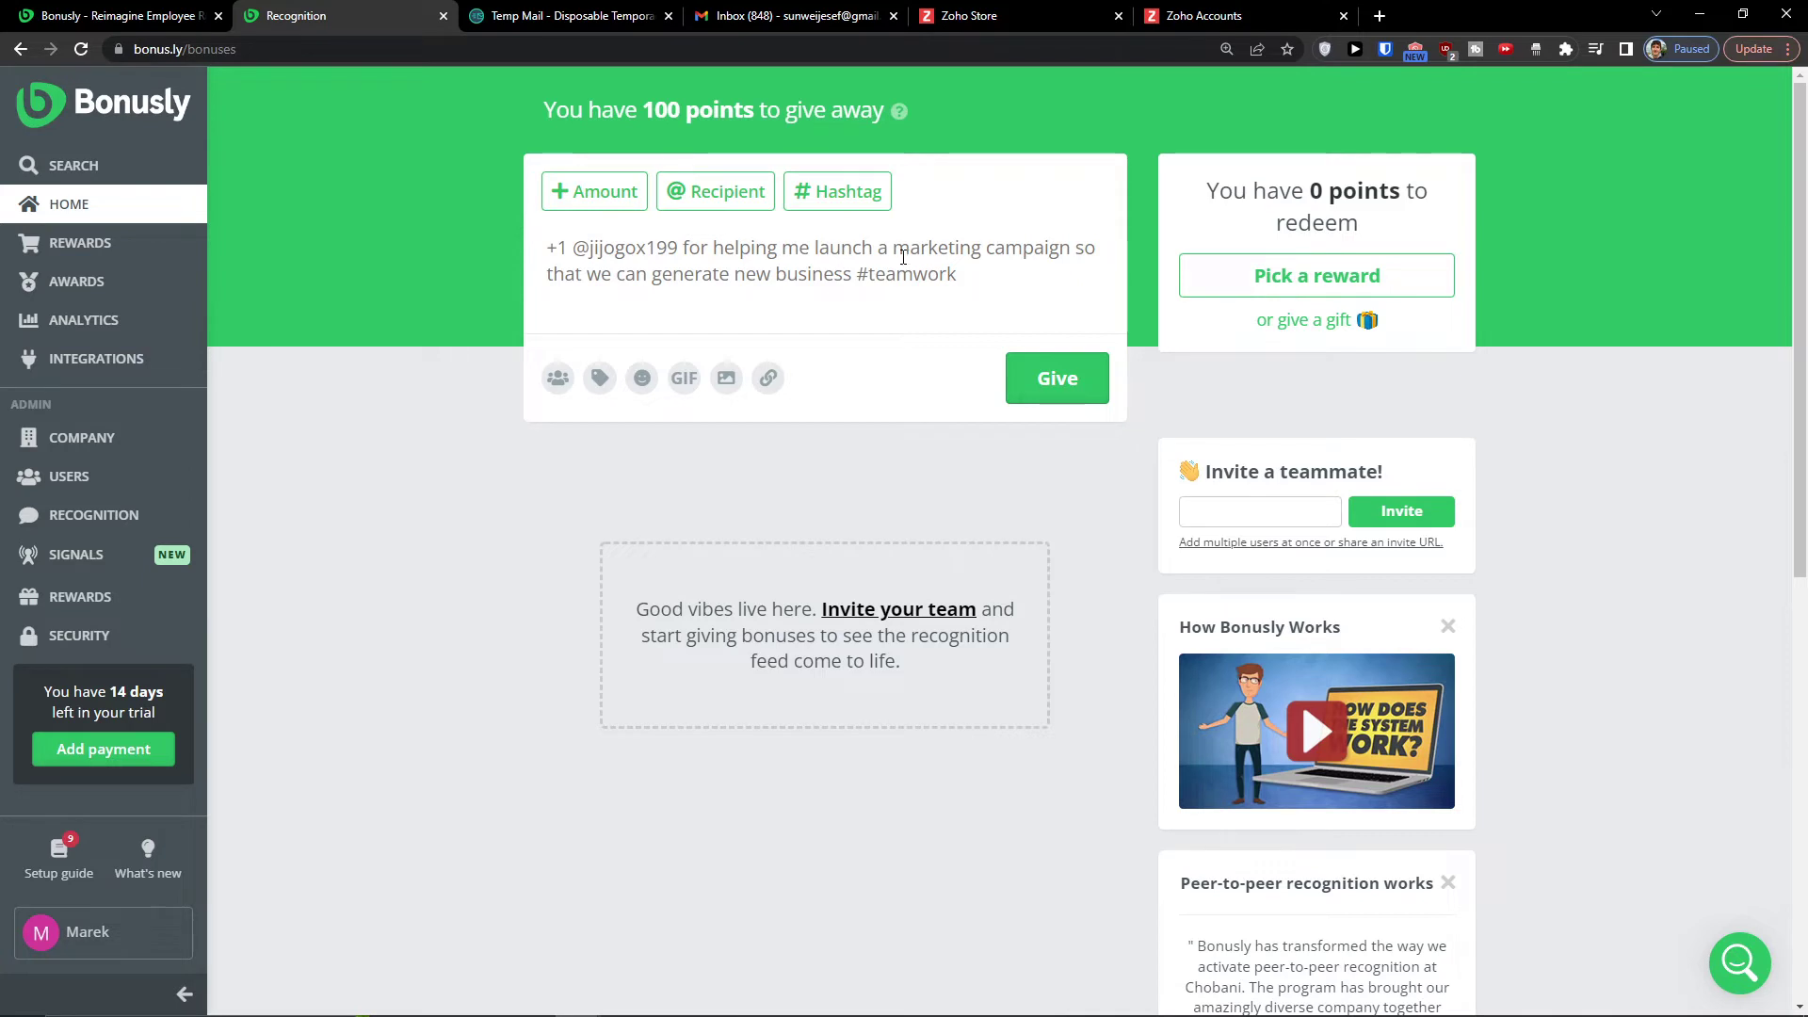
left_click(151, 443)
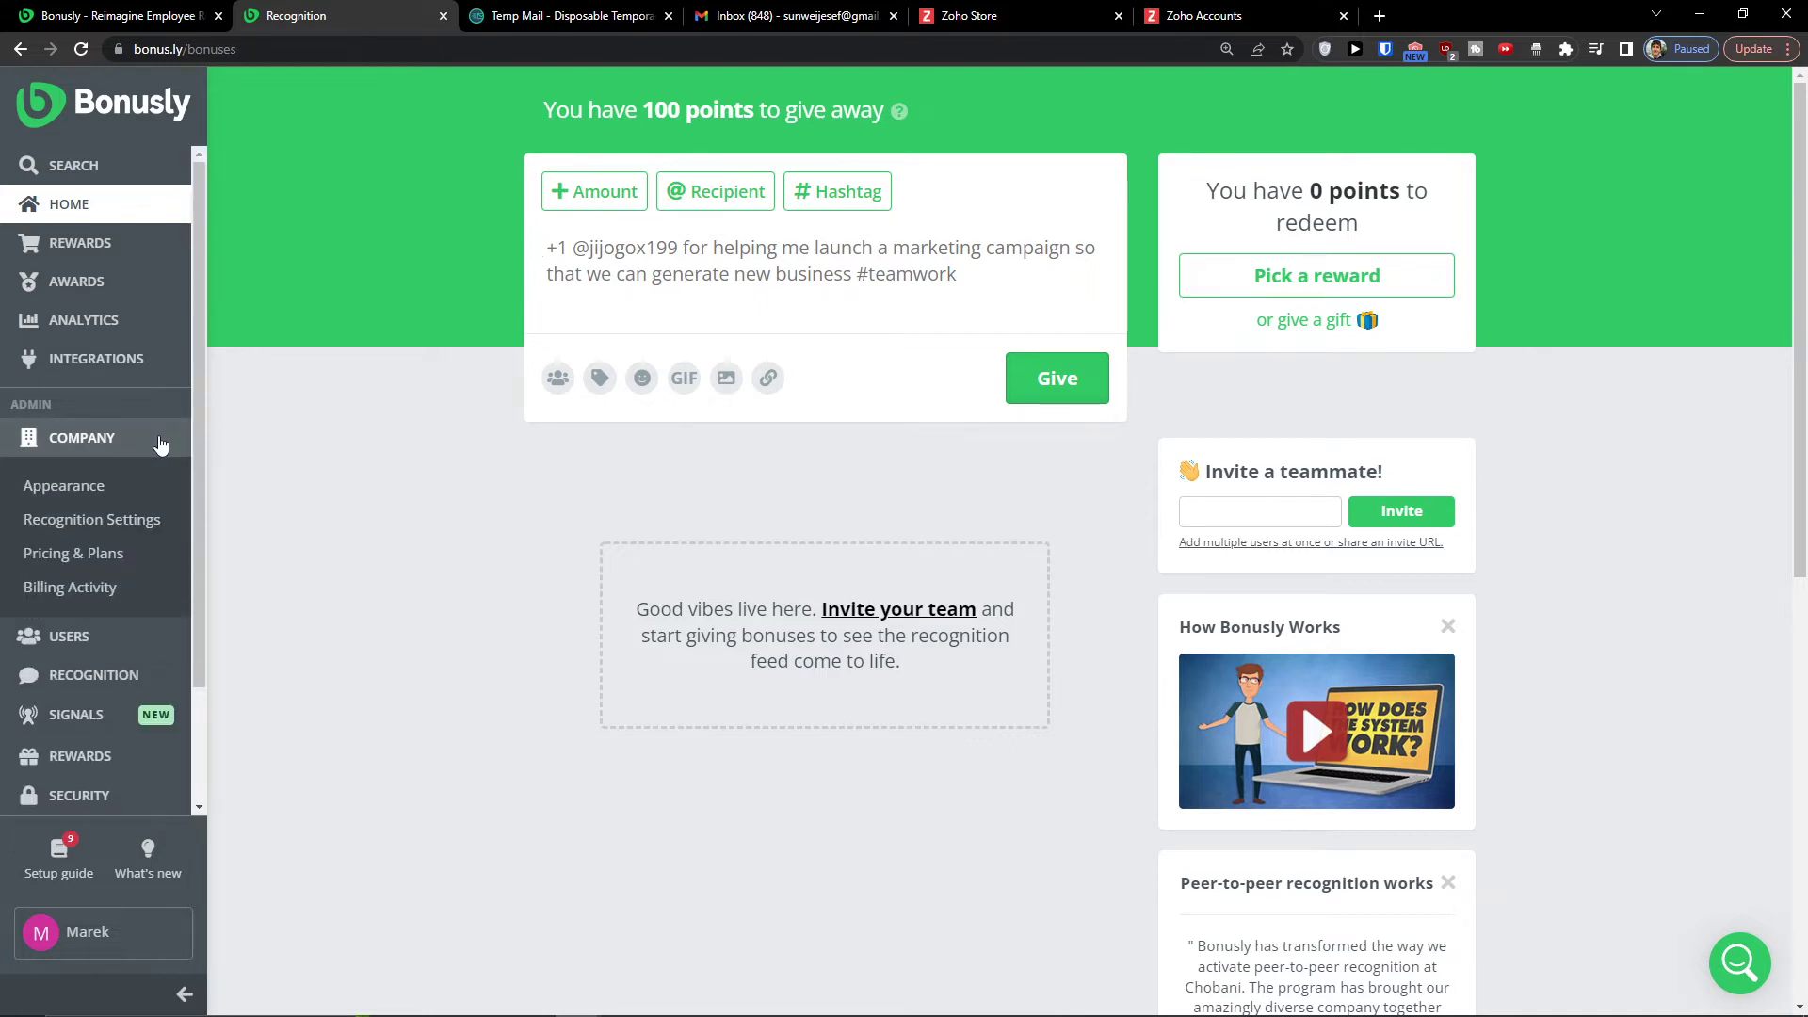
left_click(146, 485)
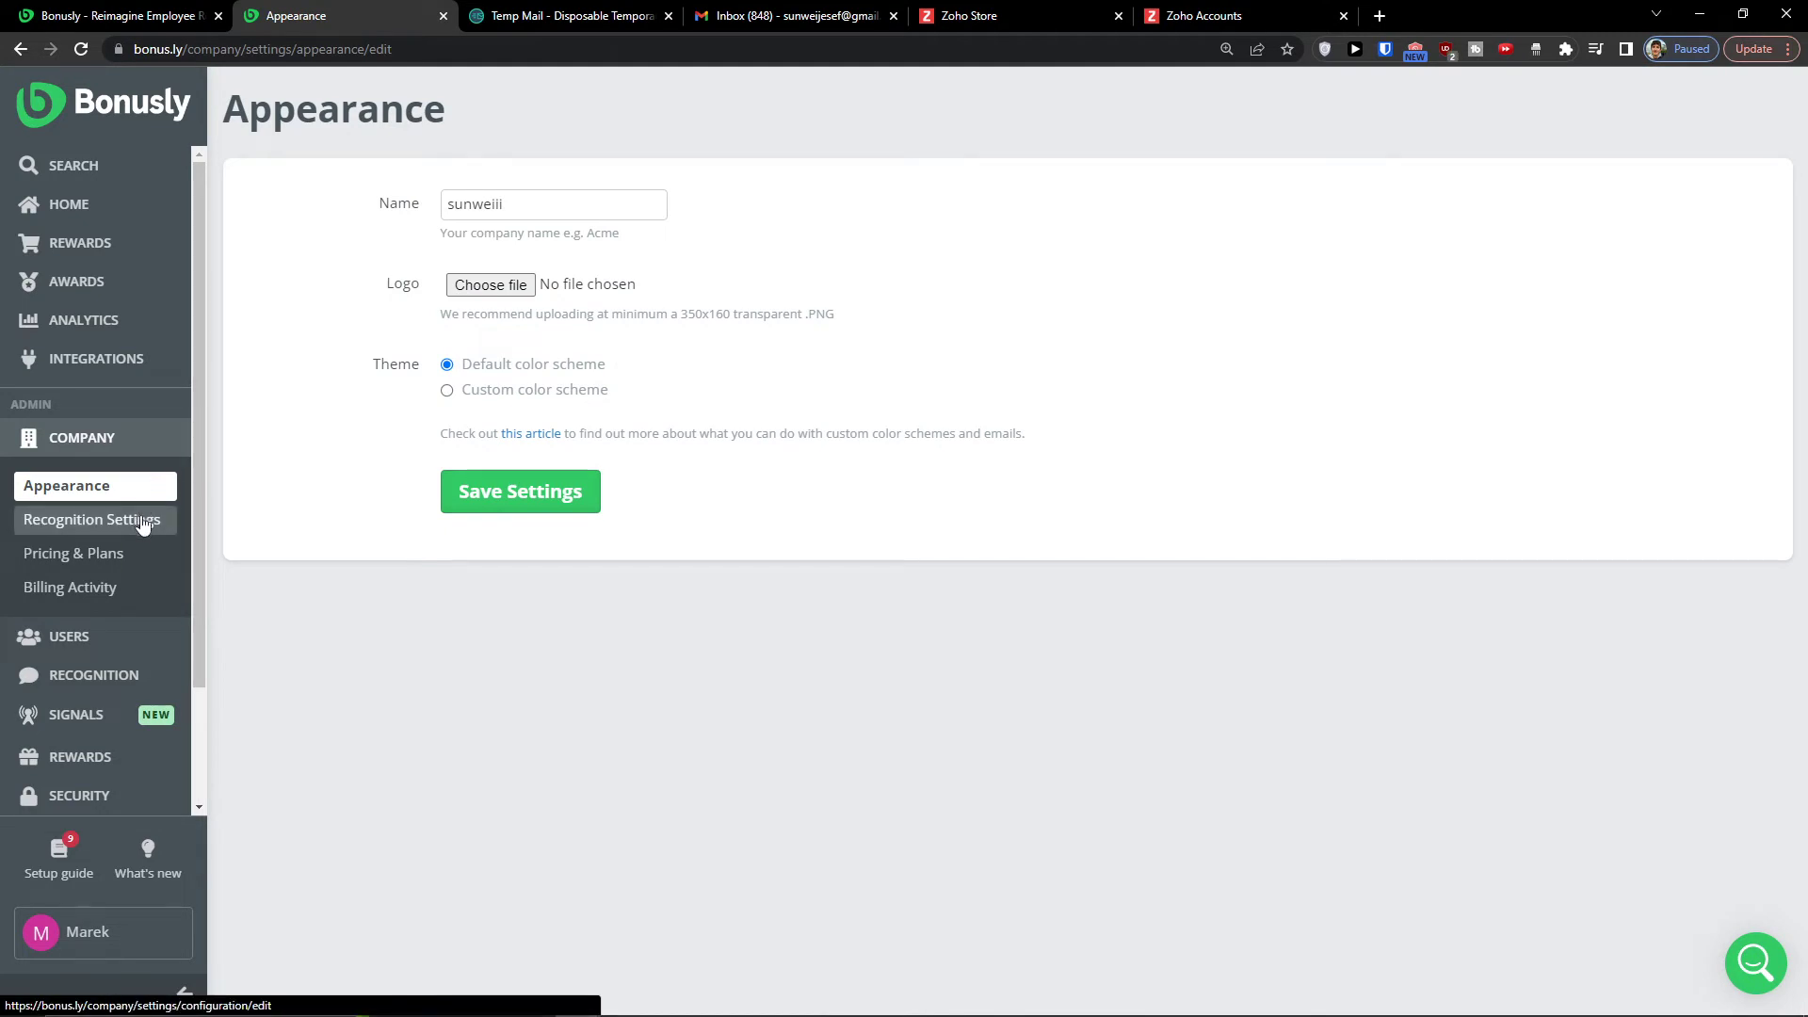
left_click(144, 523)
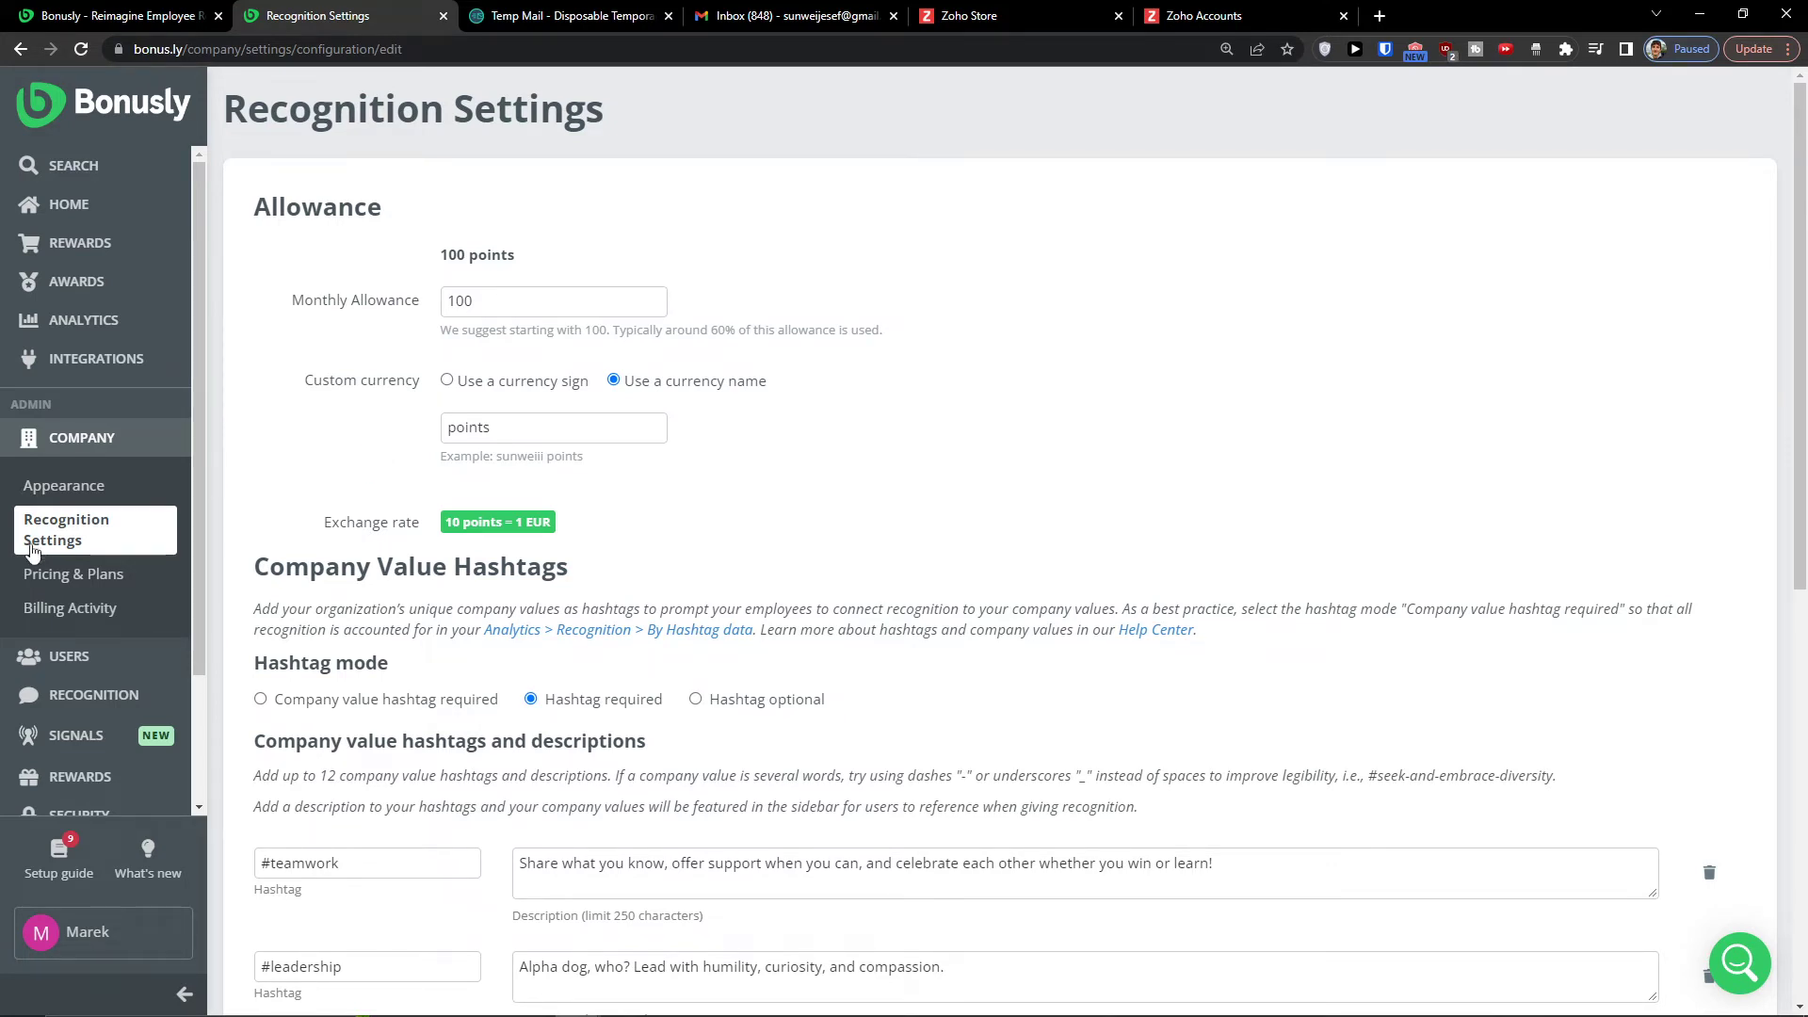
right_click(34, 589)
key("Escape")
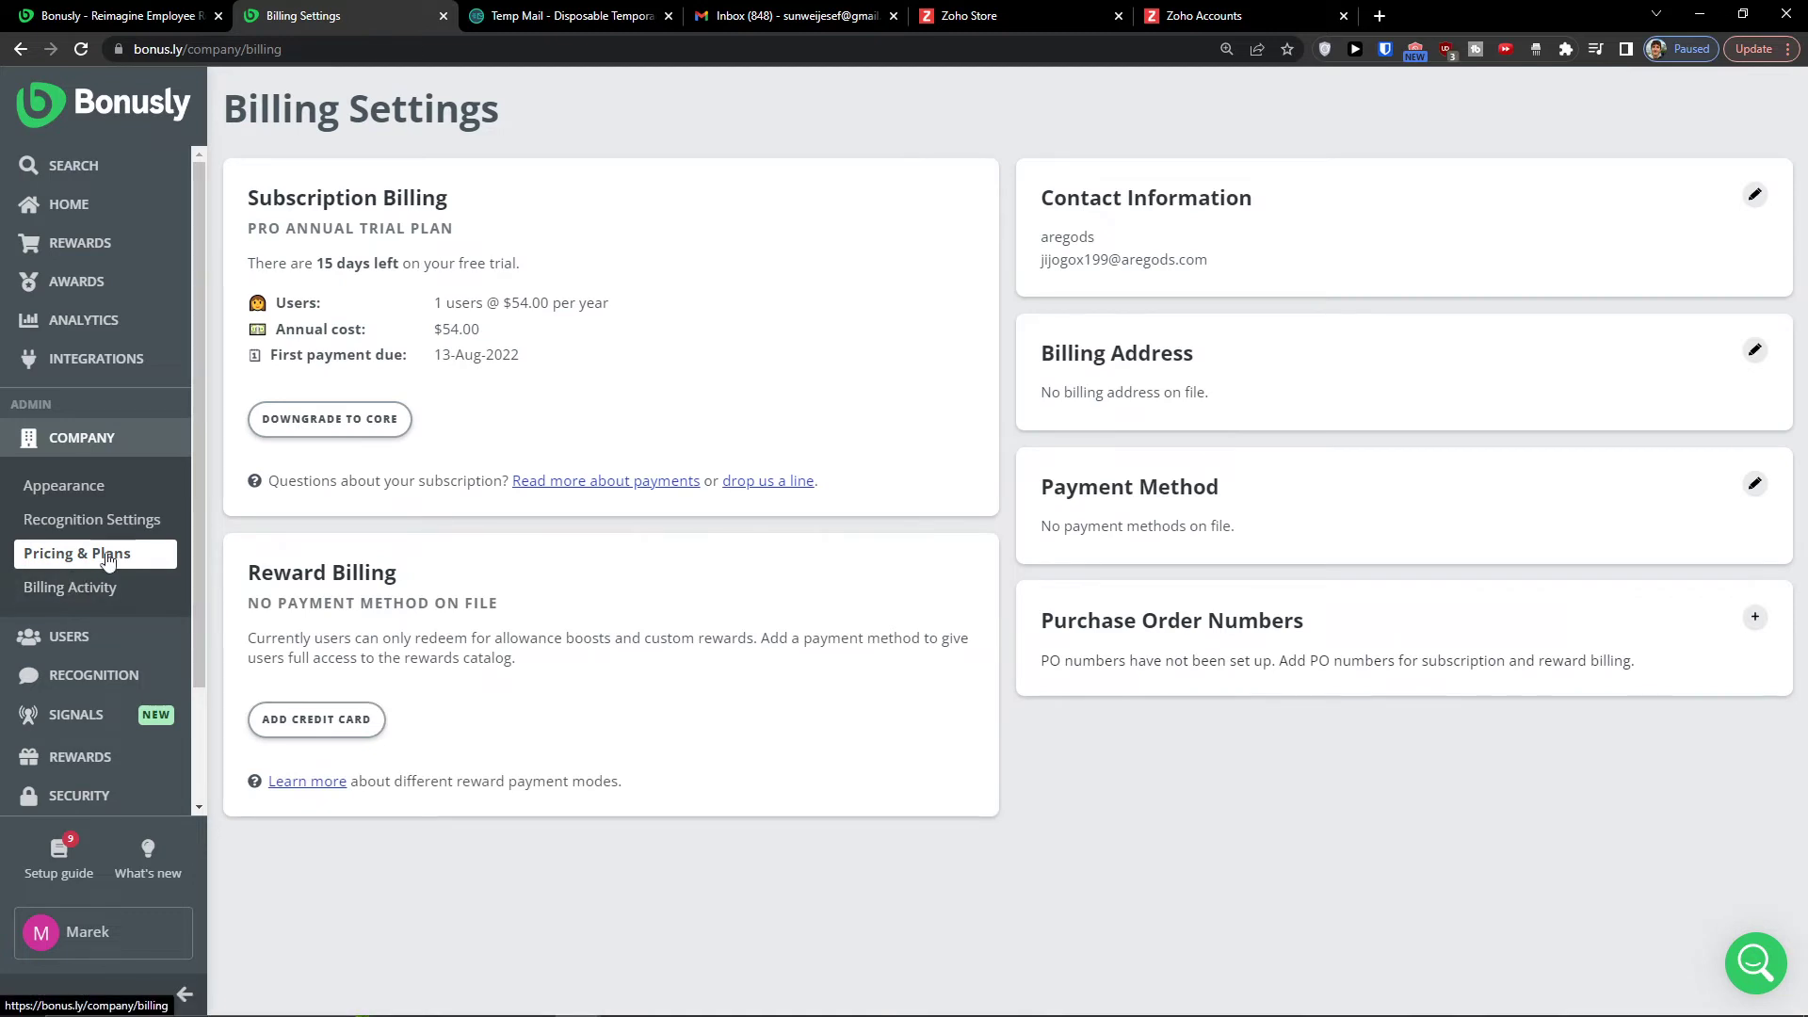
Open the user management page, check the fields of the Add User form, and close it without saving.
scroll(75, 566, "down", 2)
left_click(118, 495)
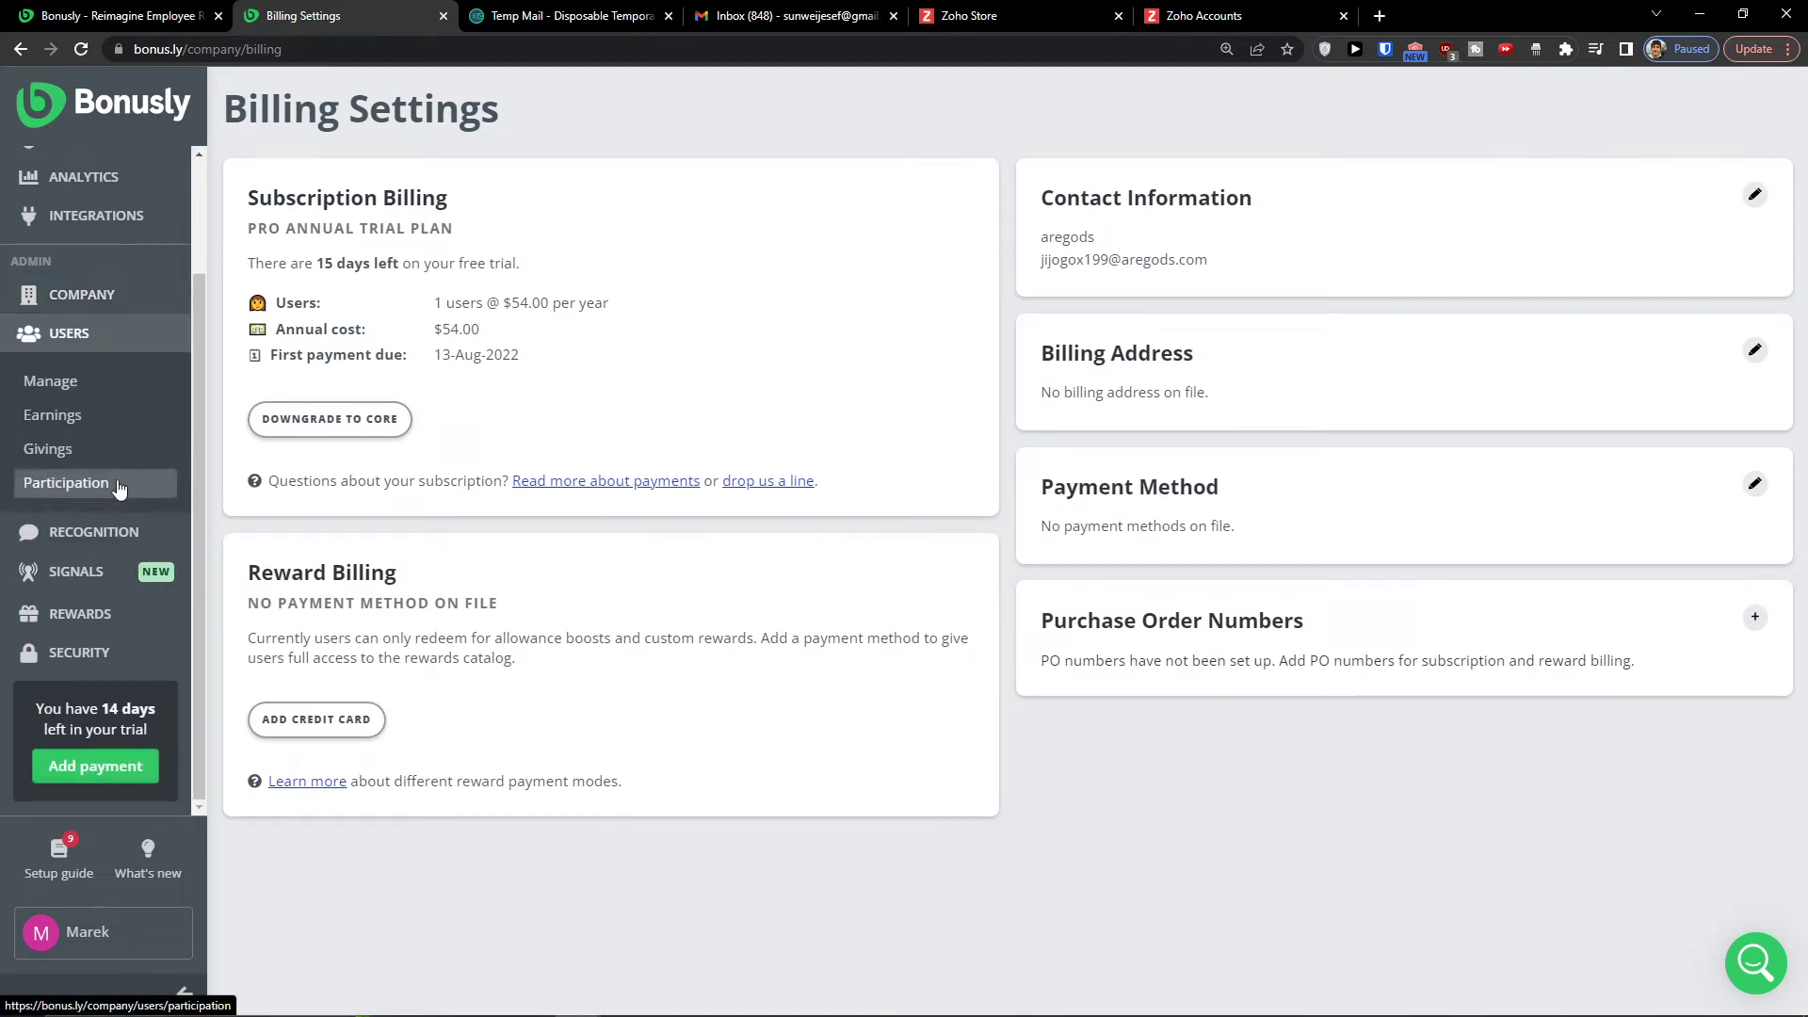
left_click(44, 381)
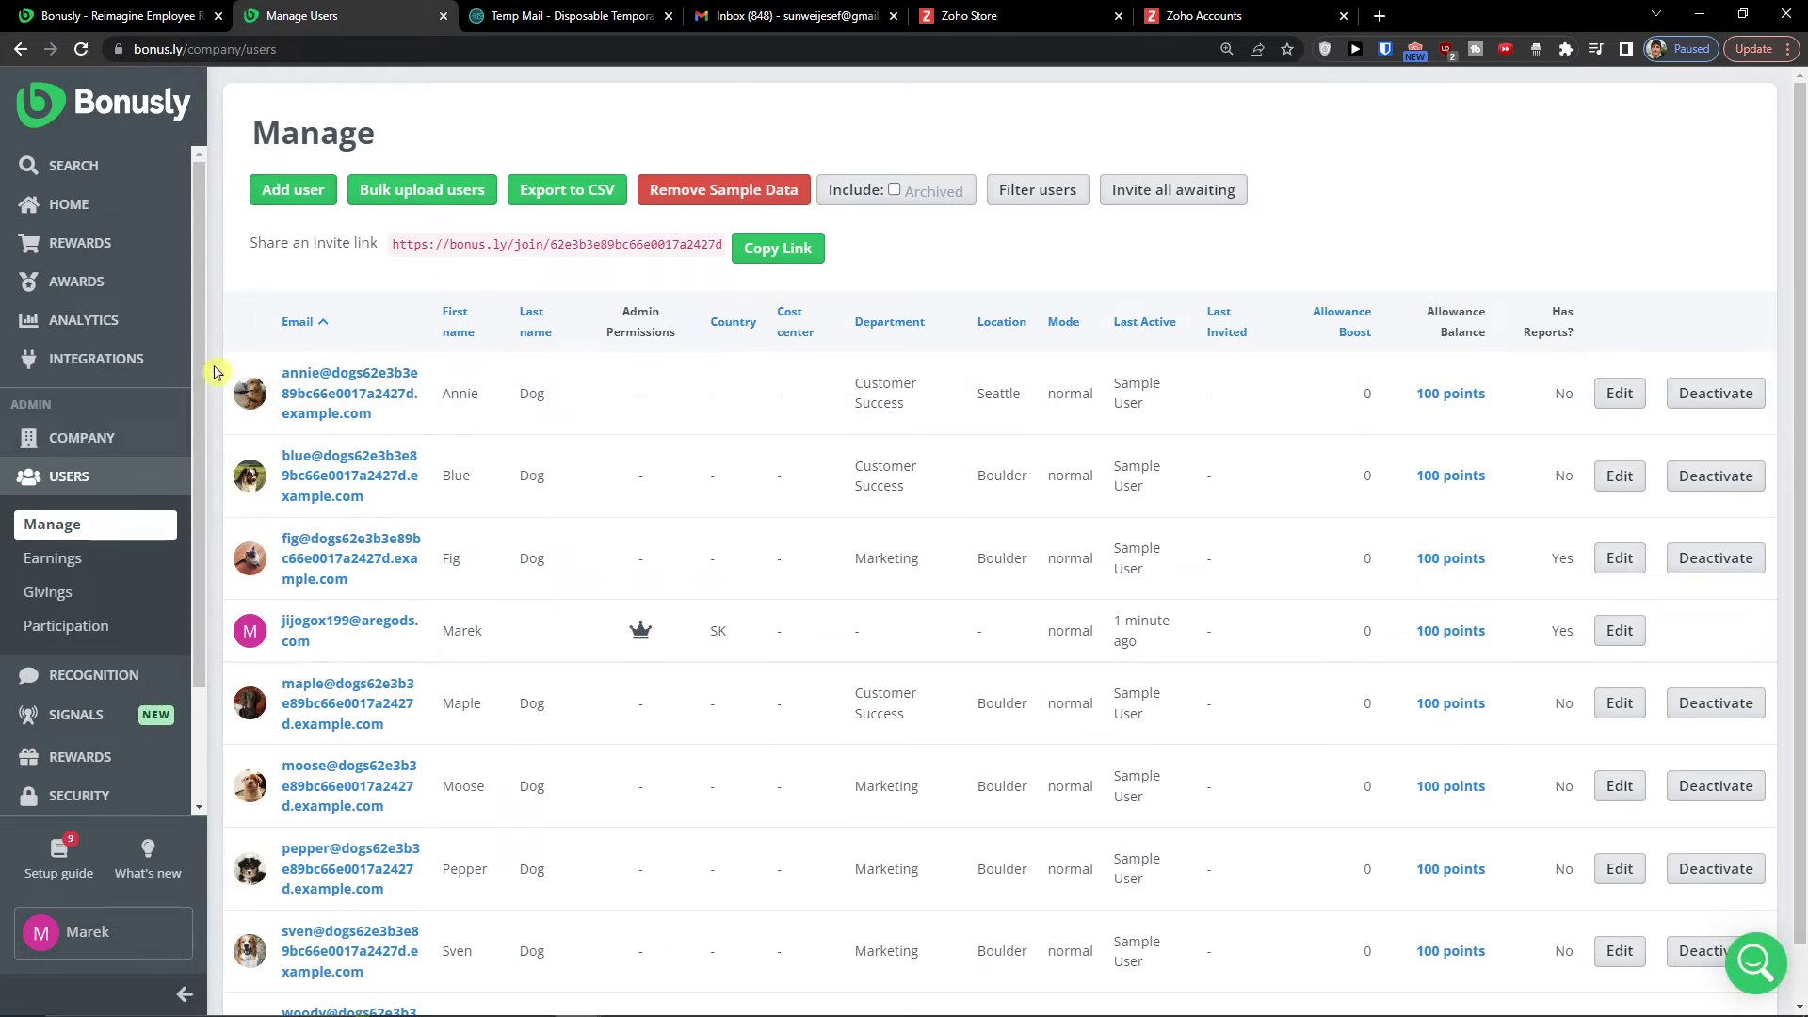
left_click(303, 189)
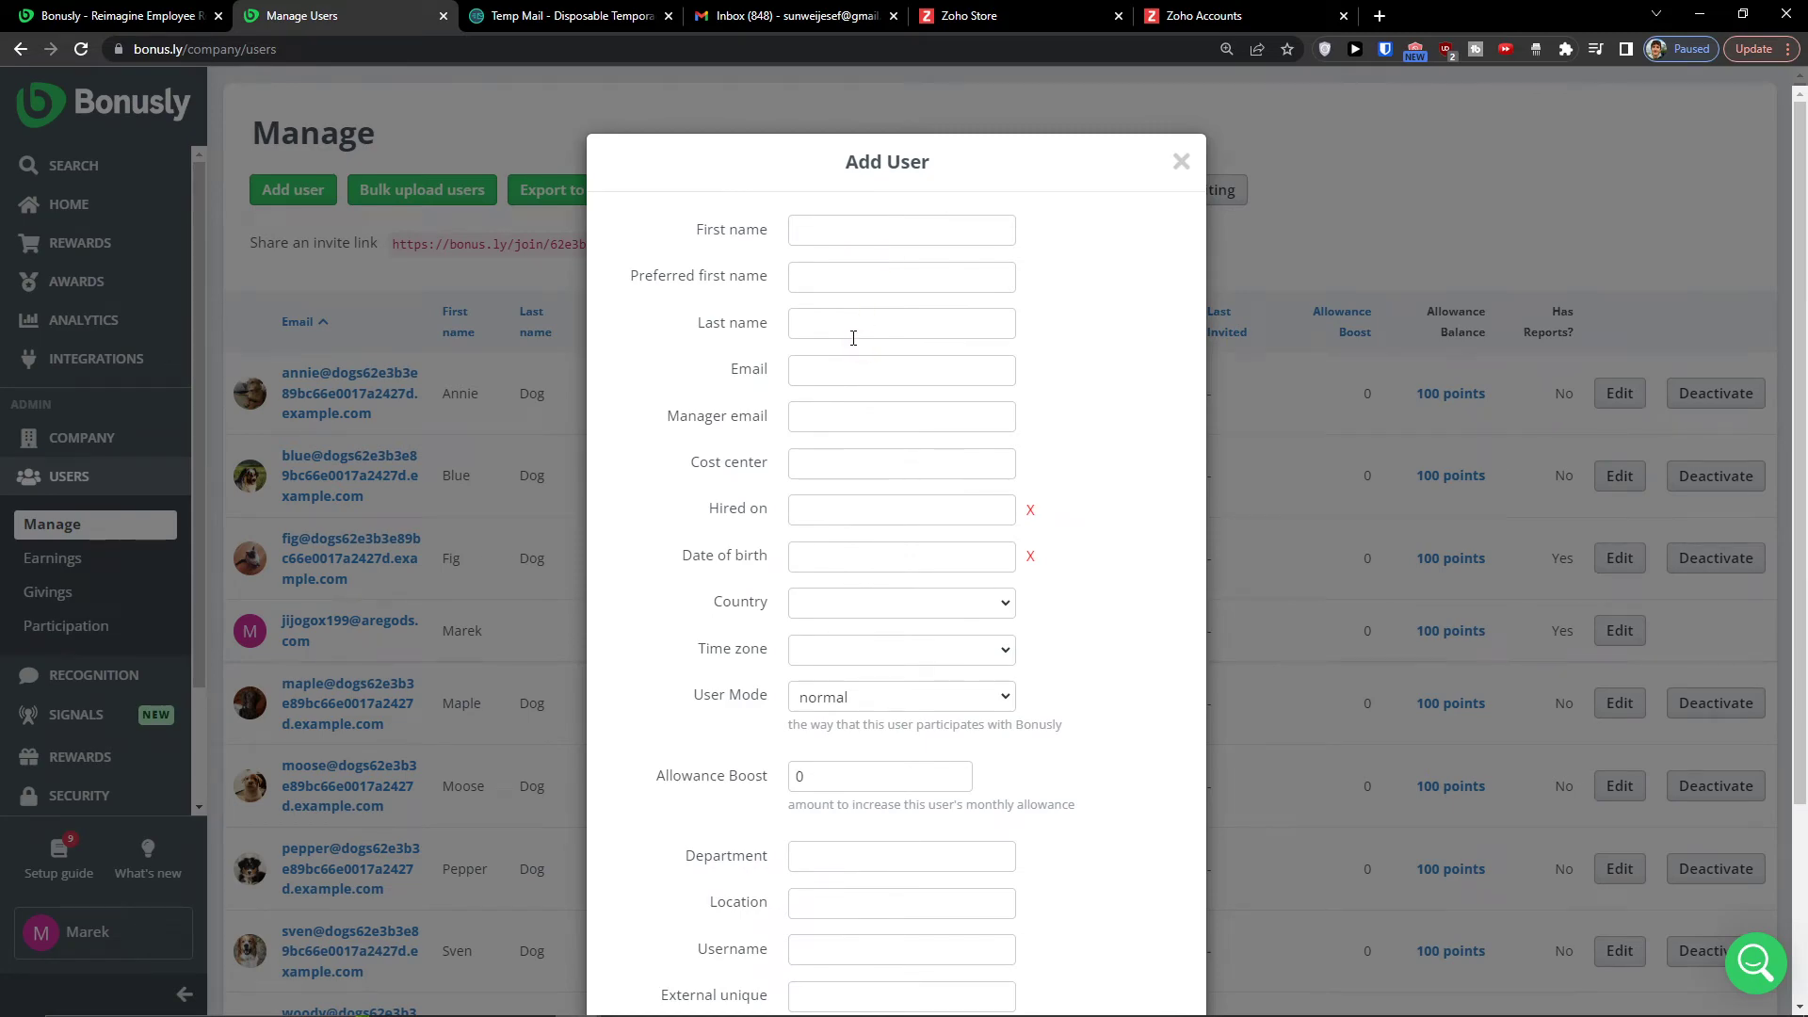
scroll(853, 344, "down", 3)
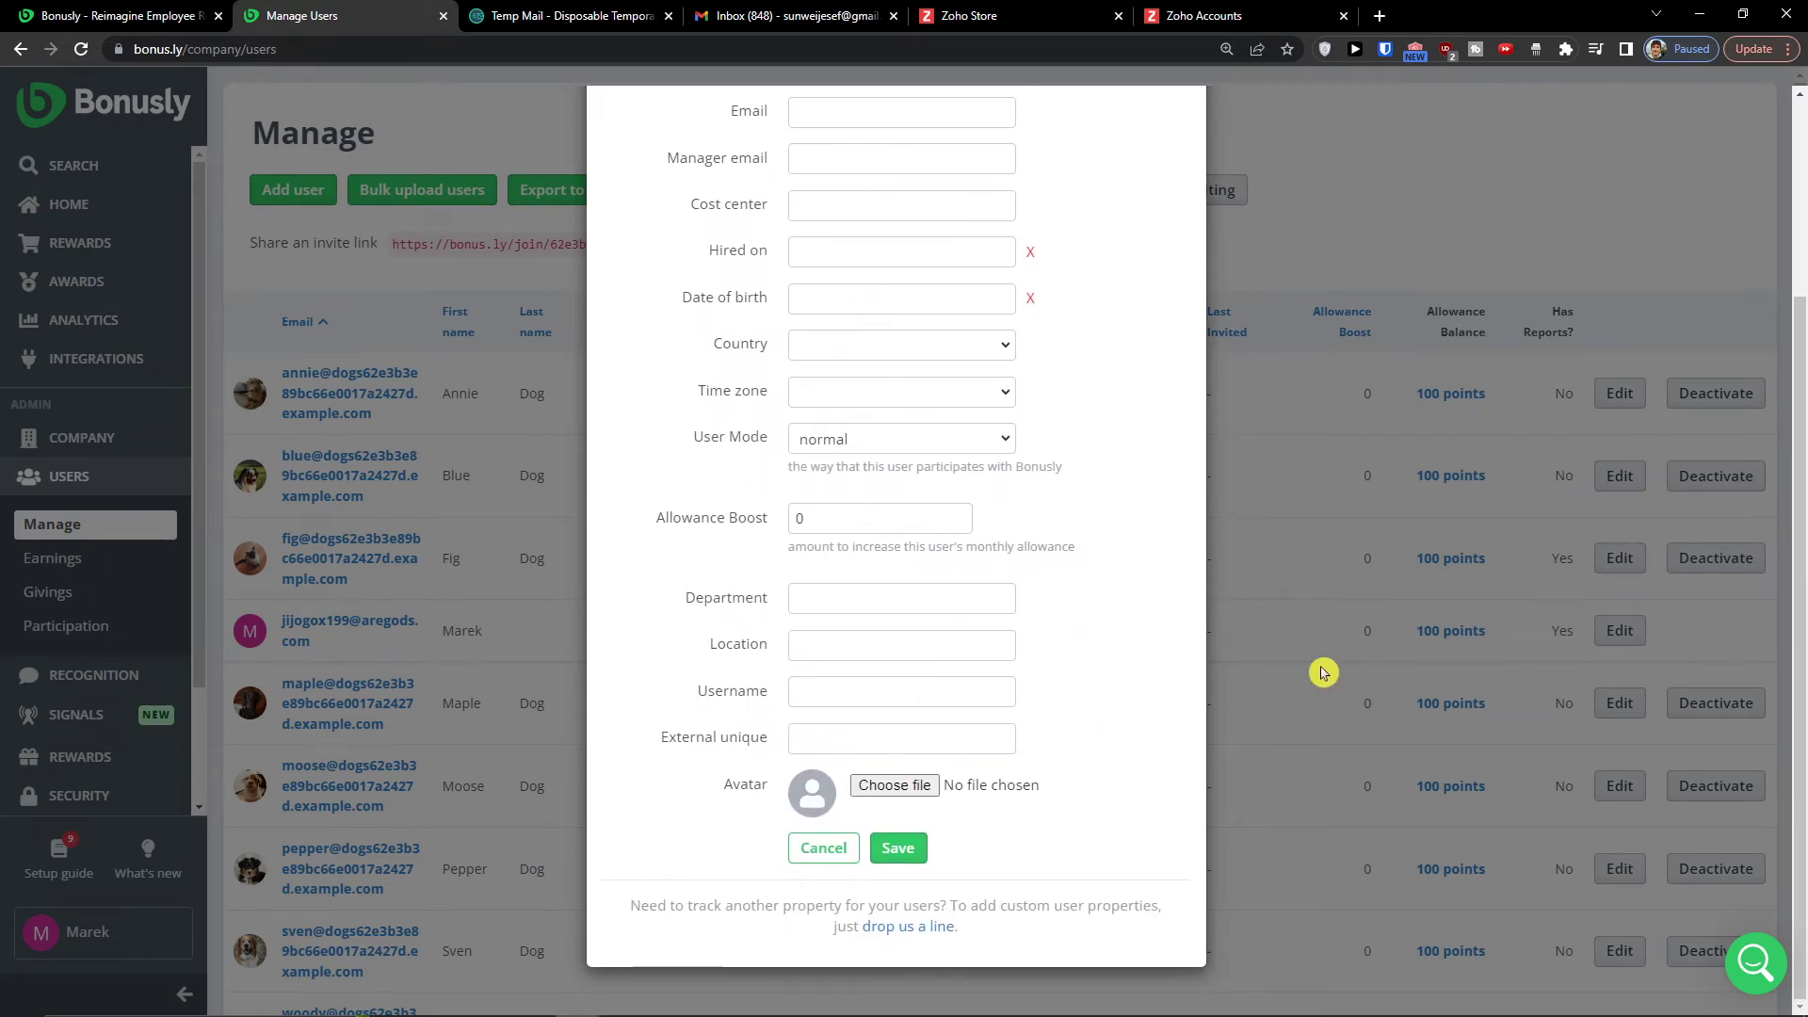
left_click(1215, 690)
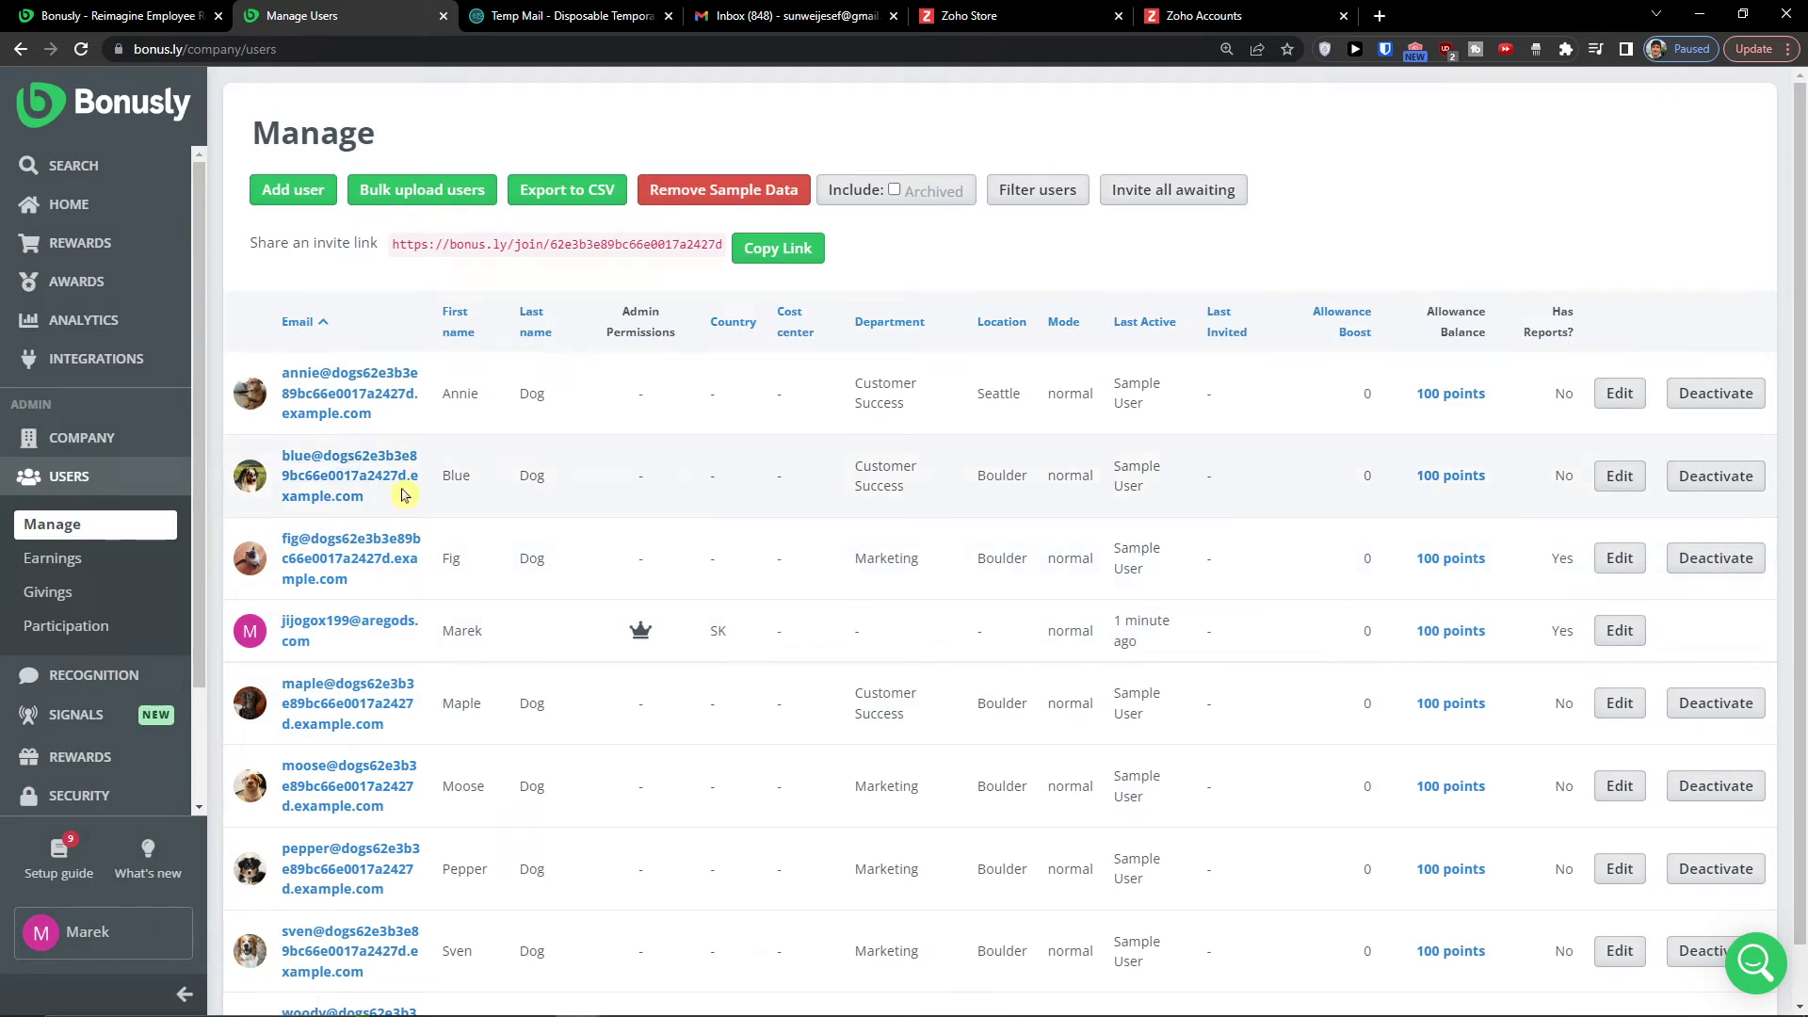
Check the first listed sample user's edit form, close it, and view that user's profile overview and activity.
left_click(1620, 394)
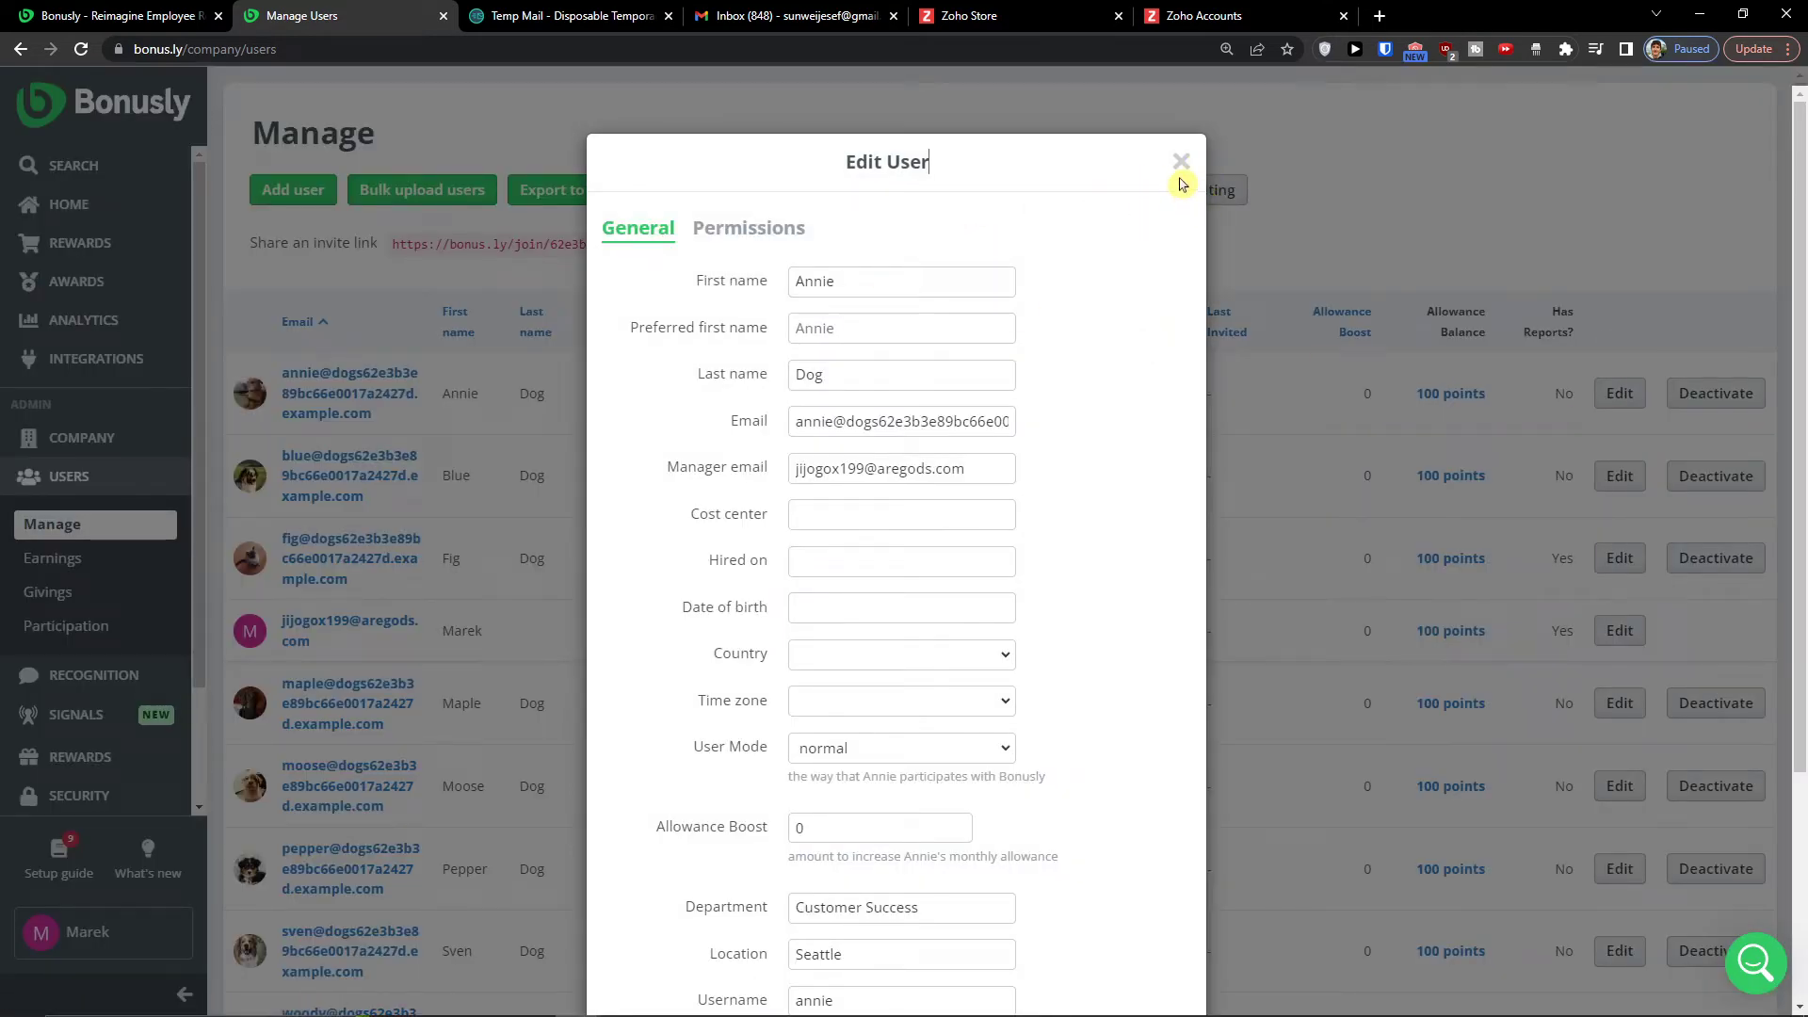
left_click(1180, 176)
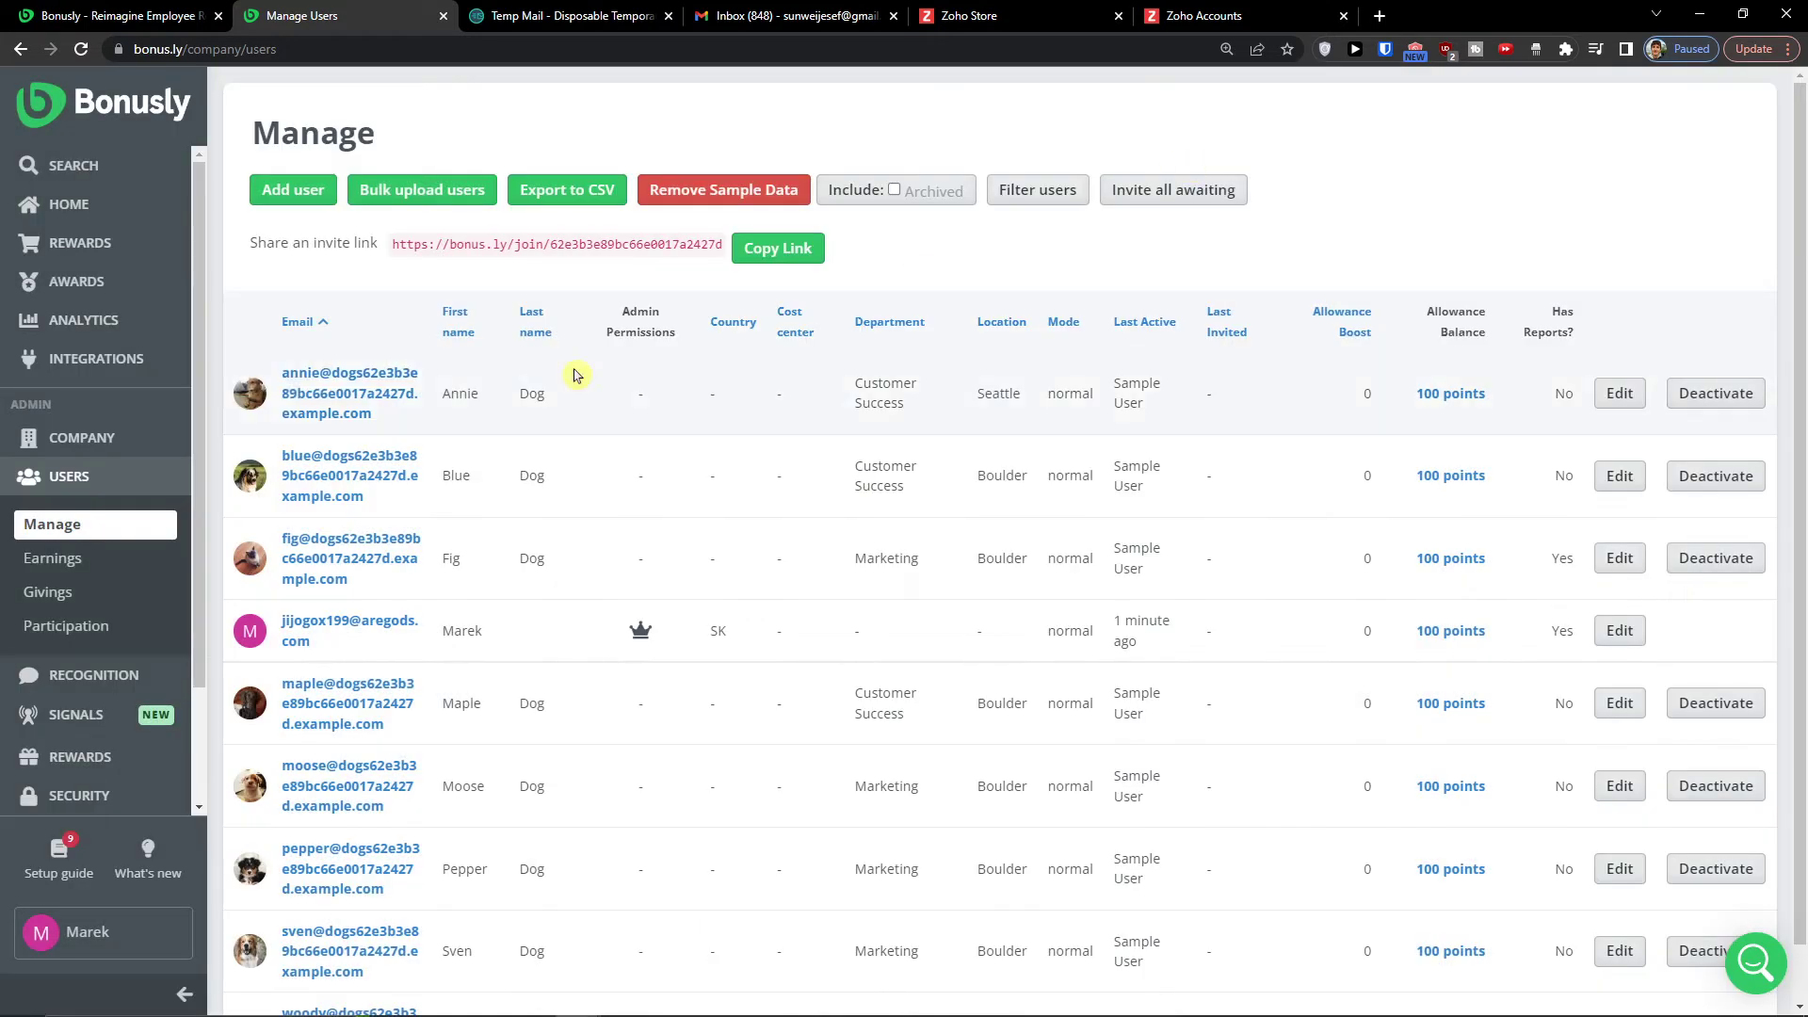
left_click(384, 397)
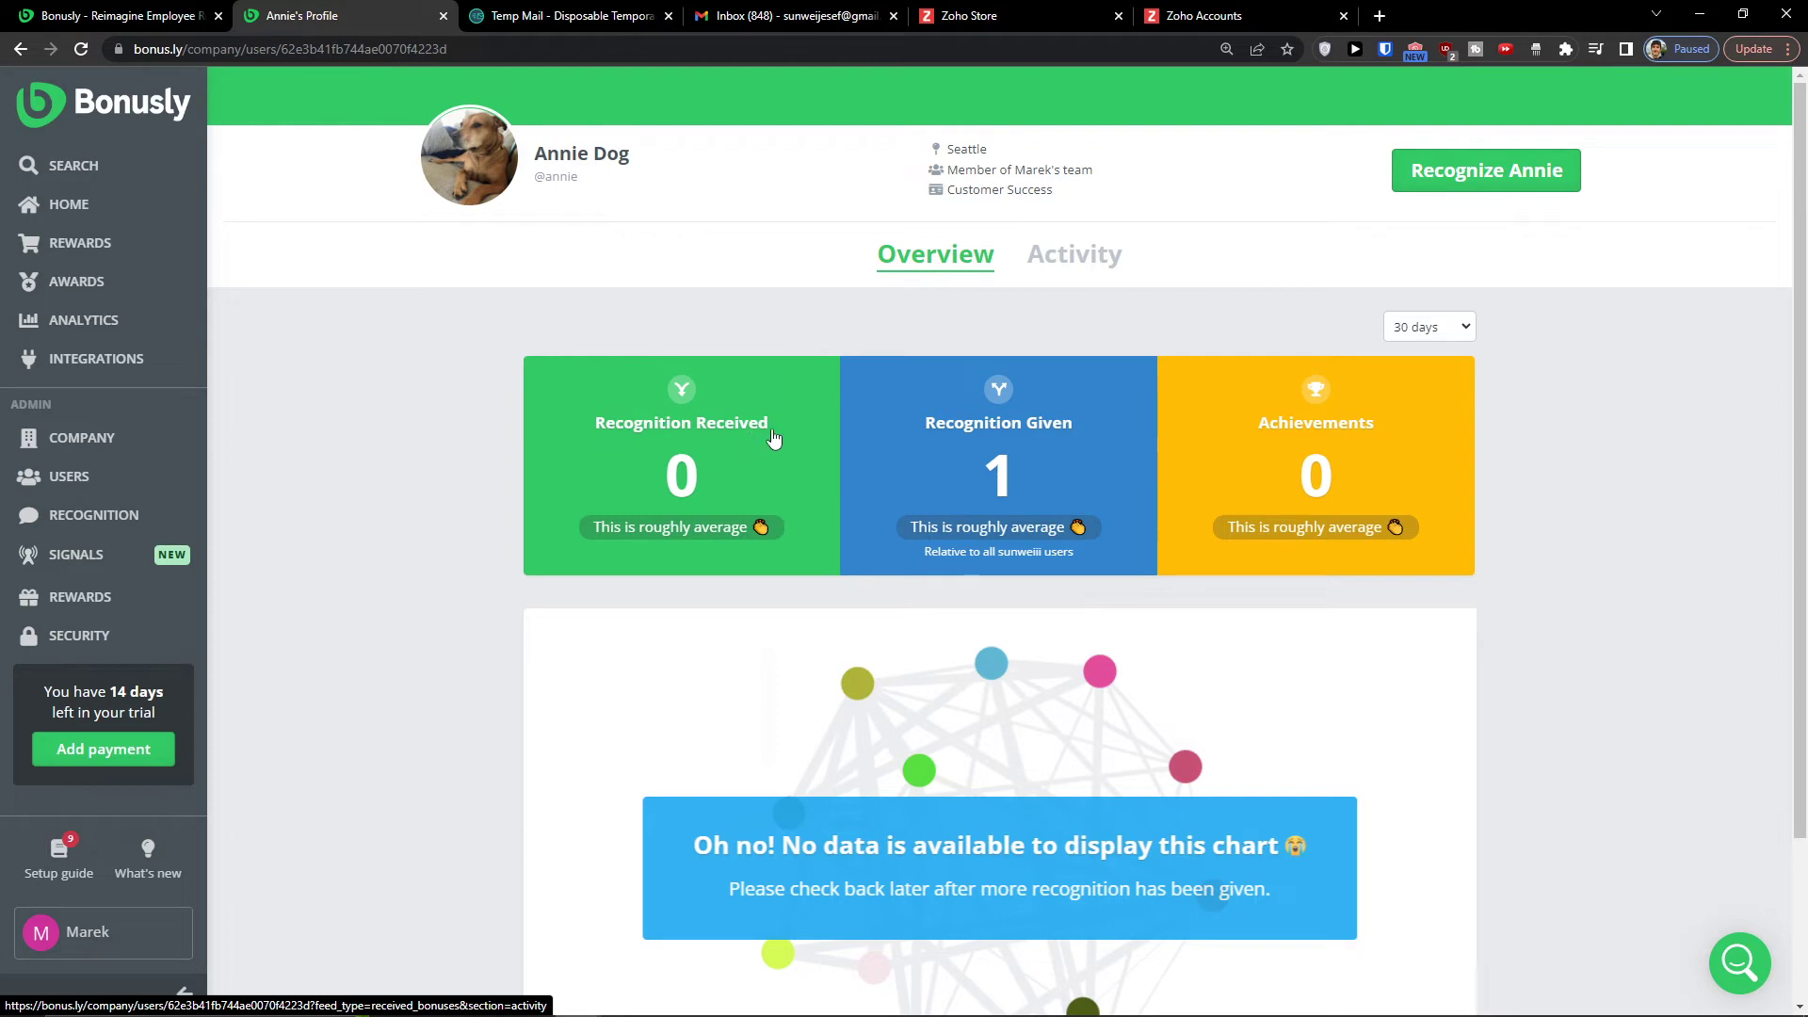
scroll(1331, 412, "down", 2)
scroll(1271, 424, "up", 2)
left_click(1097, 247)
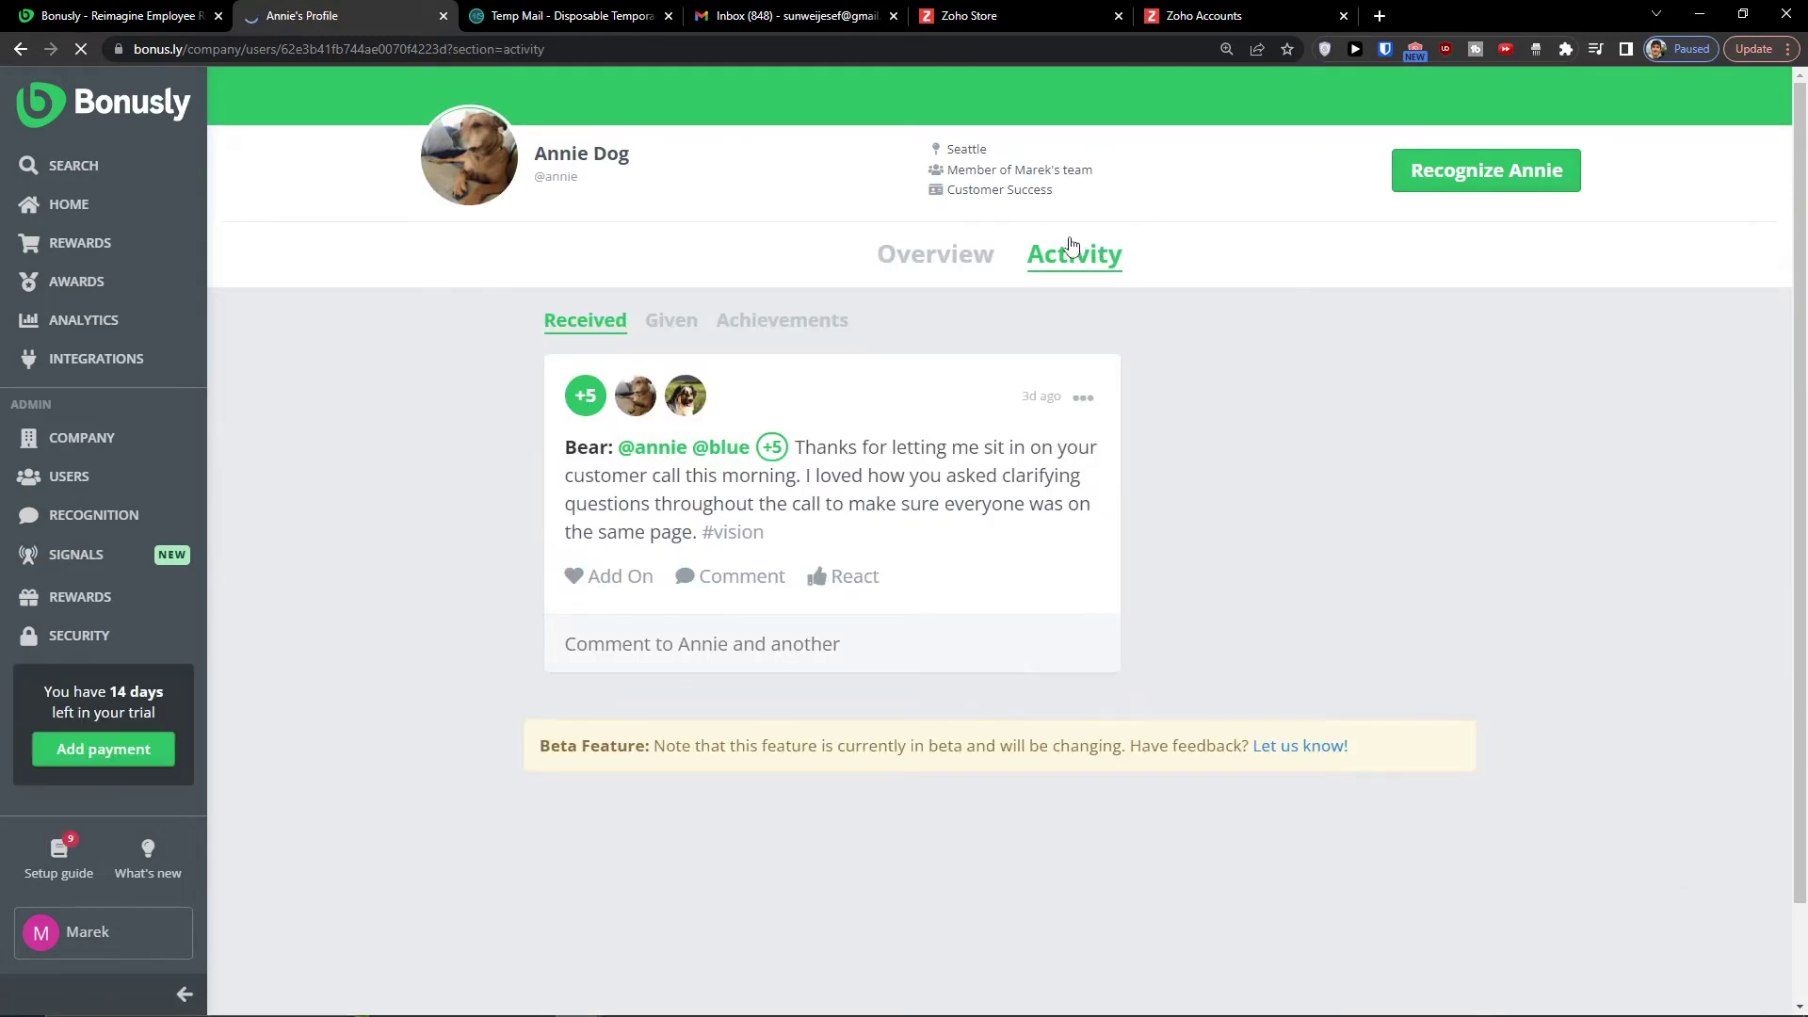
Start a recognition for the user whose profile is open, with an amount of +10.
left_click(1458, 173)
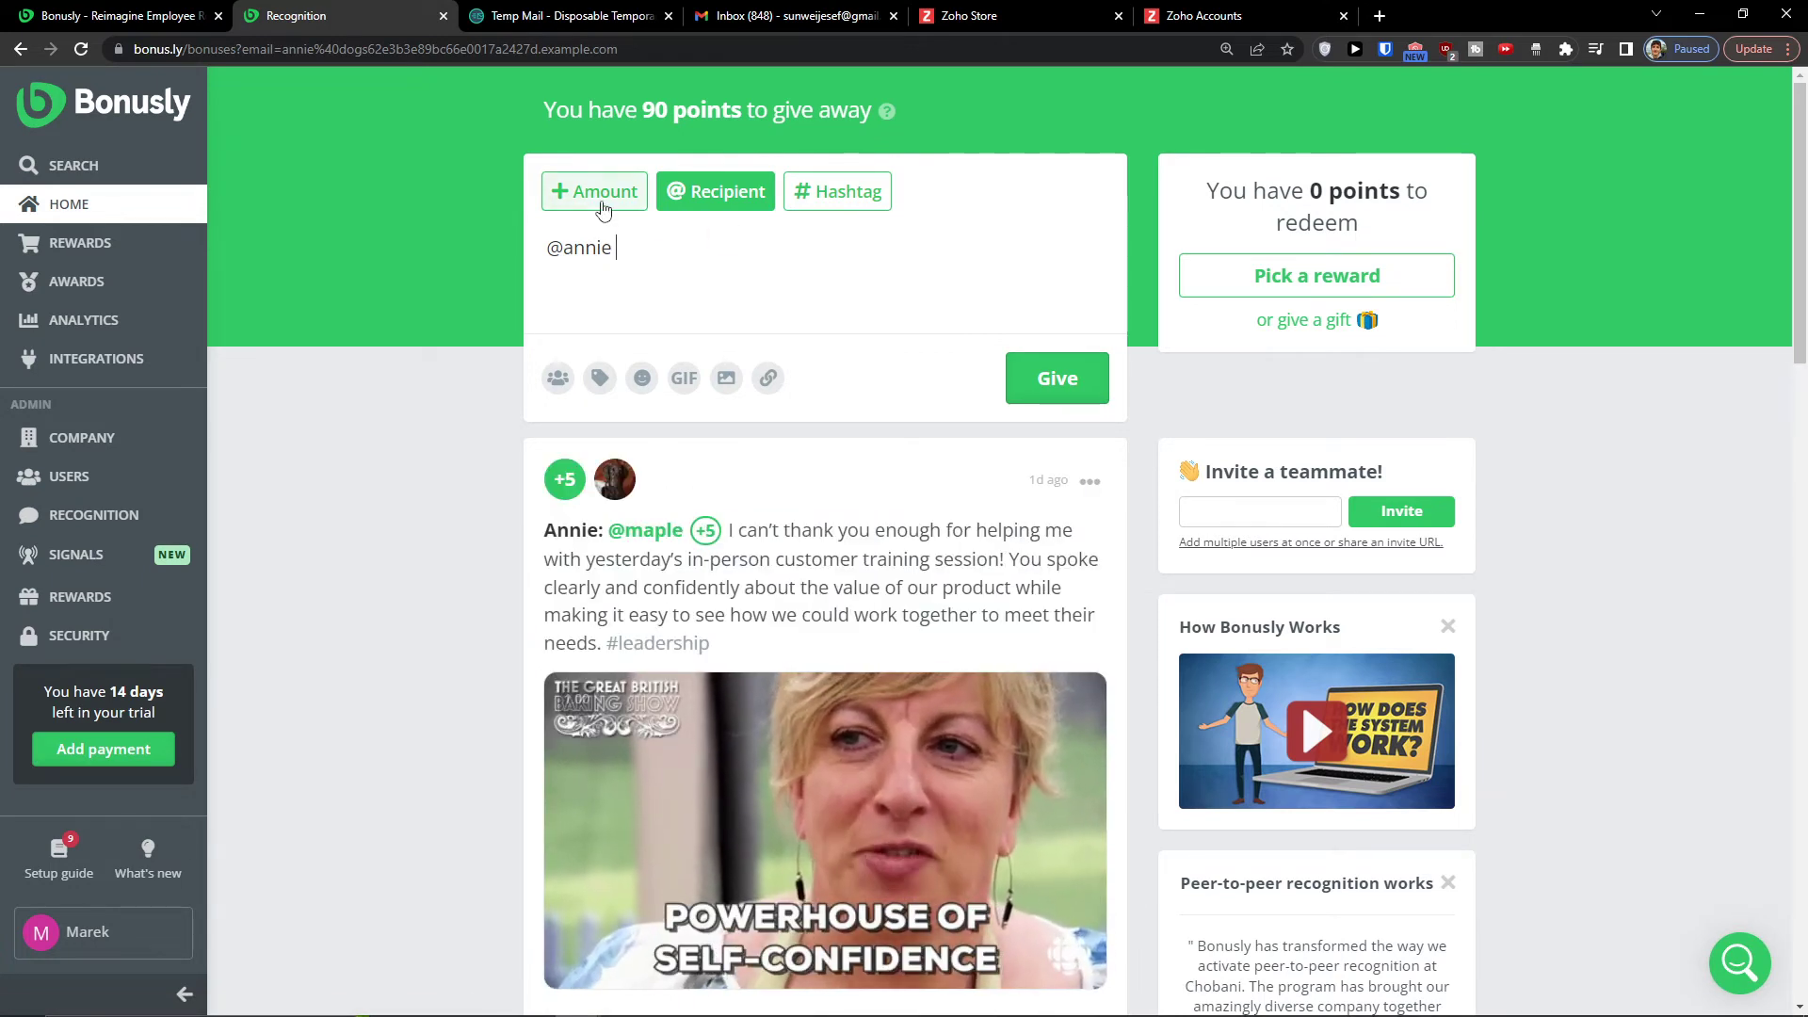
left_click(602, 193)
left_click(659, 352)
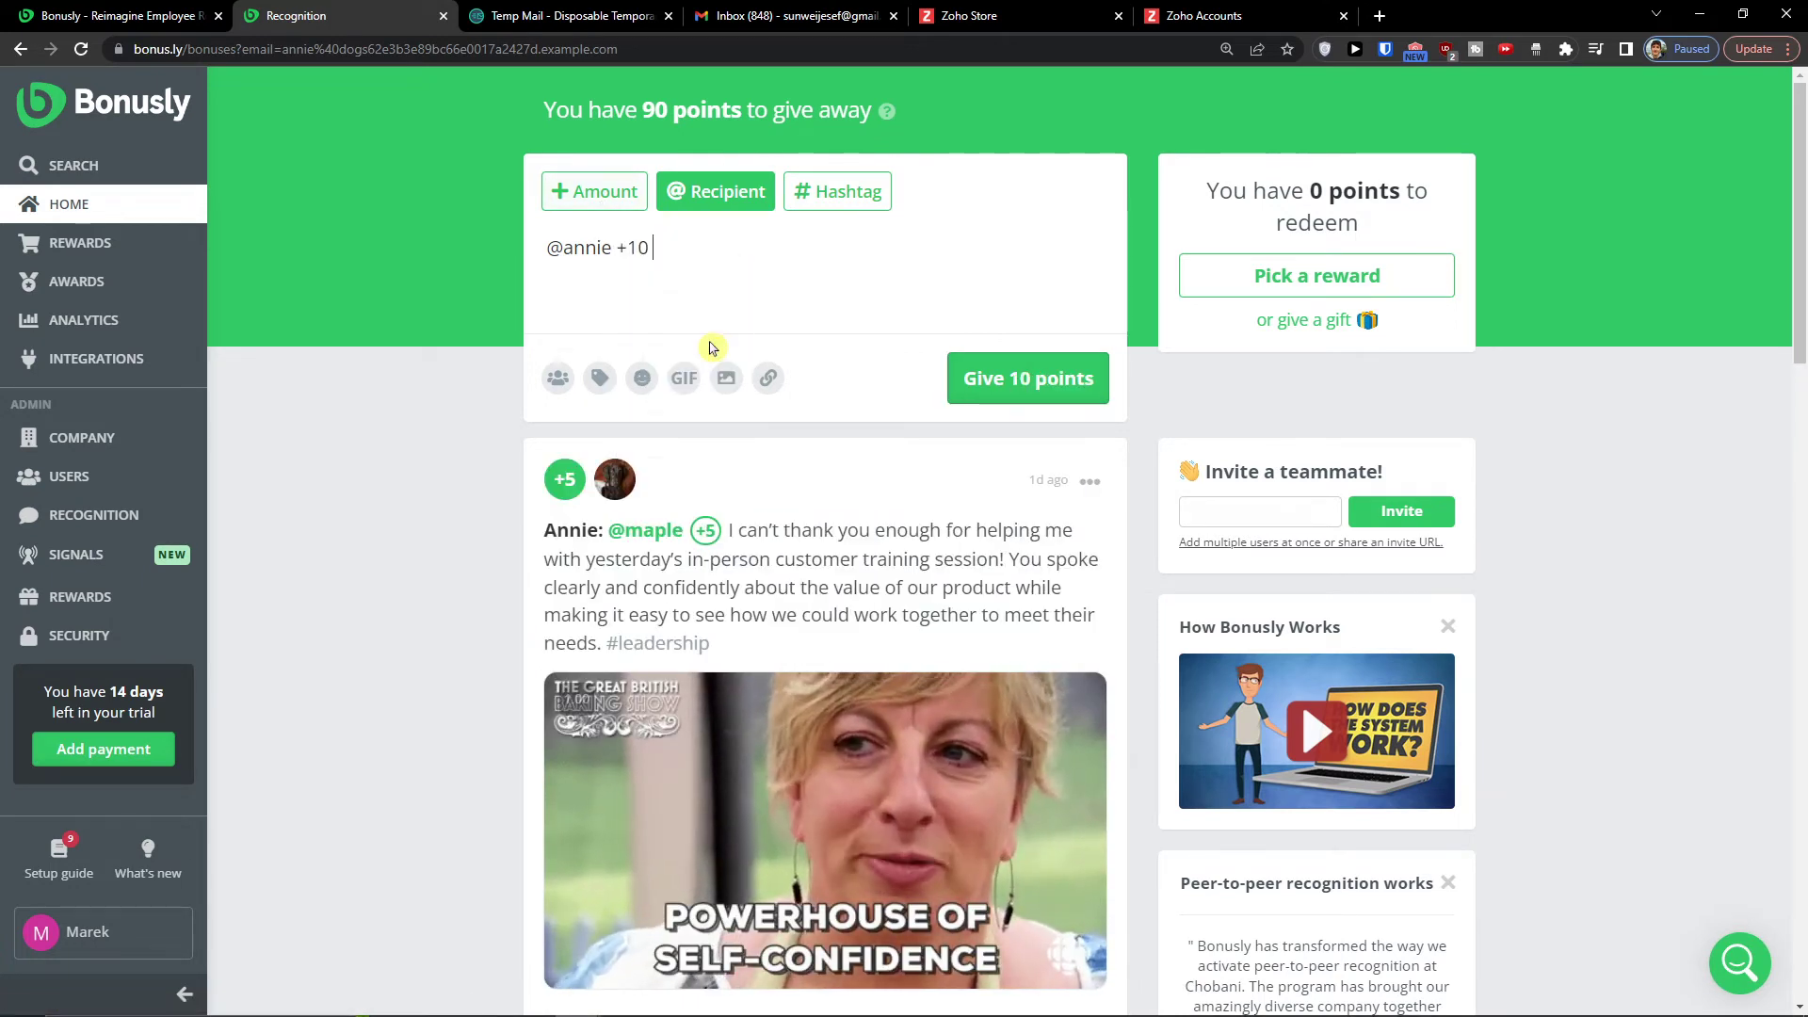
left_click(759, 192)
left_click(716, 368)
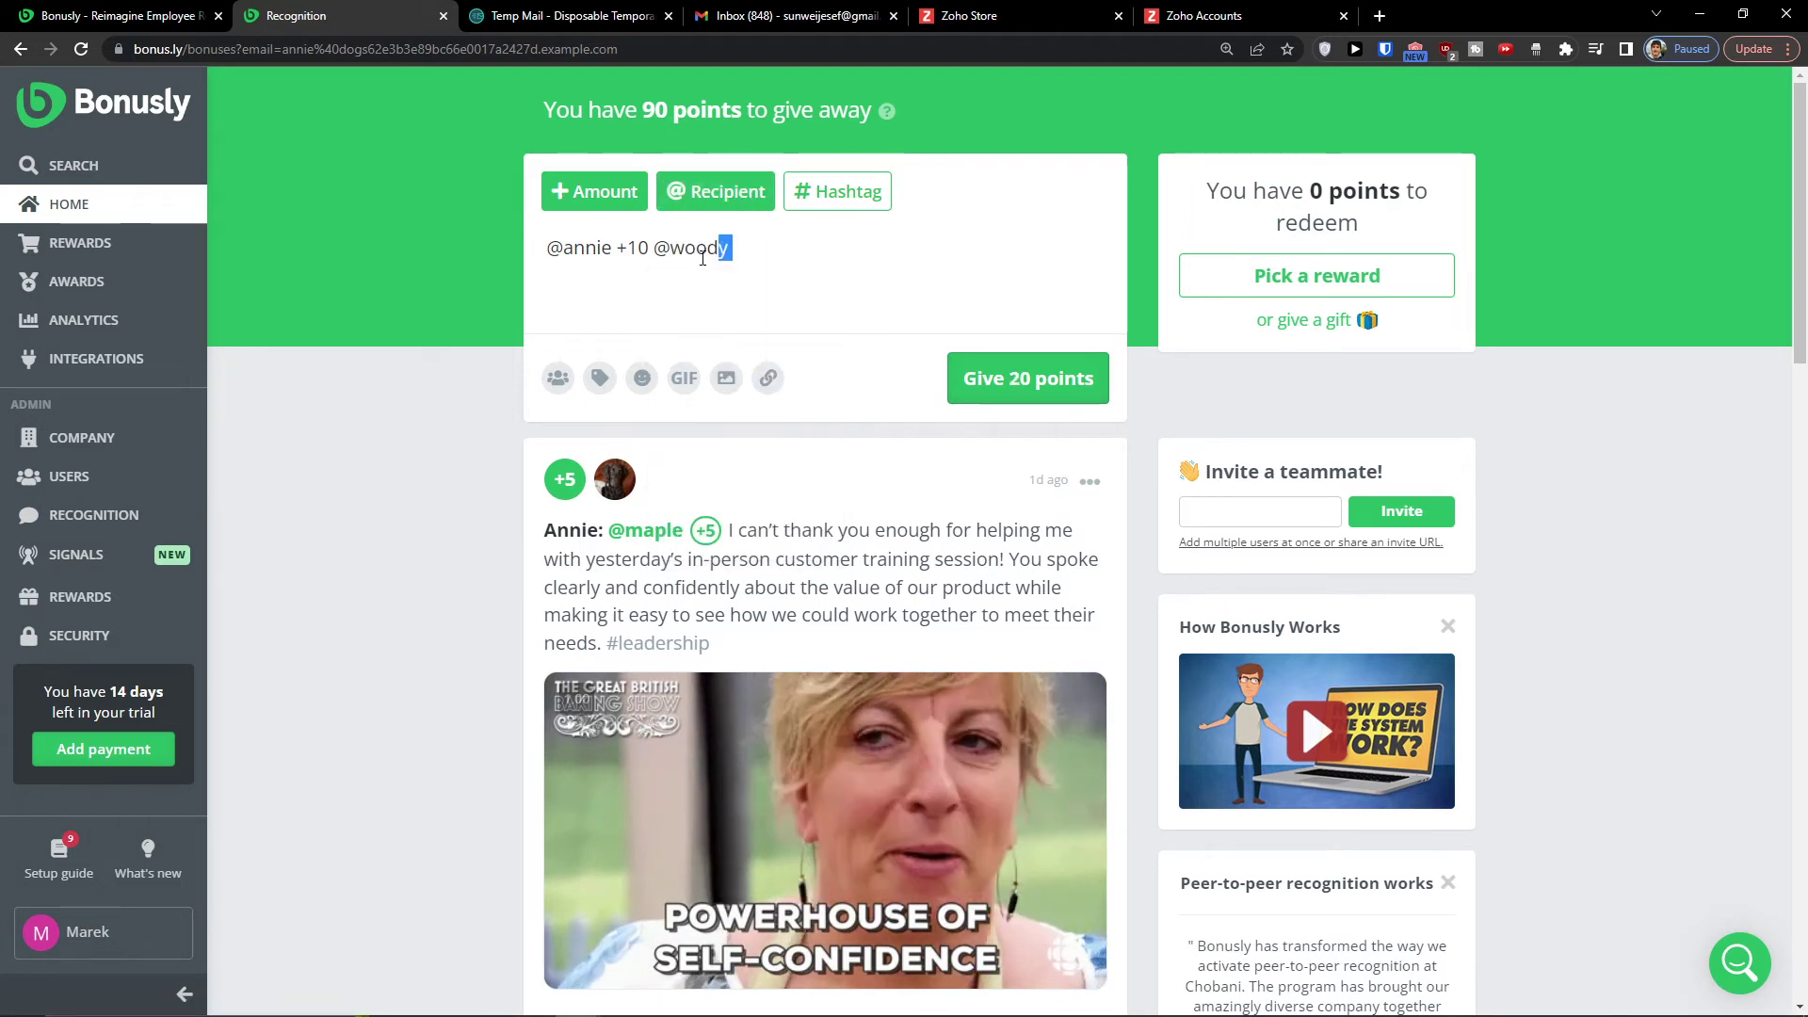
left_click_drag(703, 258, 654, 250)
key("BackSpace")
Add the hashtag #innovation and the reason text "11" to the recognition, and give the 10 points.
left_click(837, 191)
left_click(799, 322)
left_click(1047, 375)
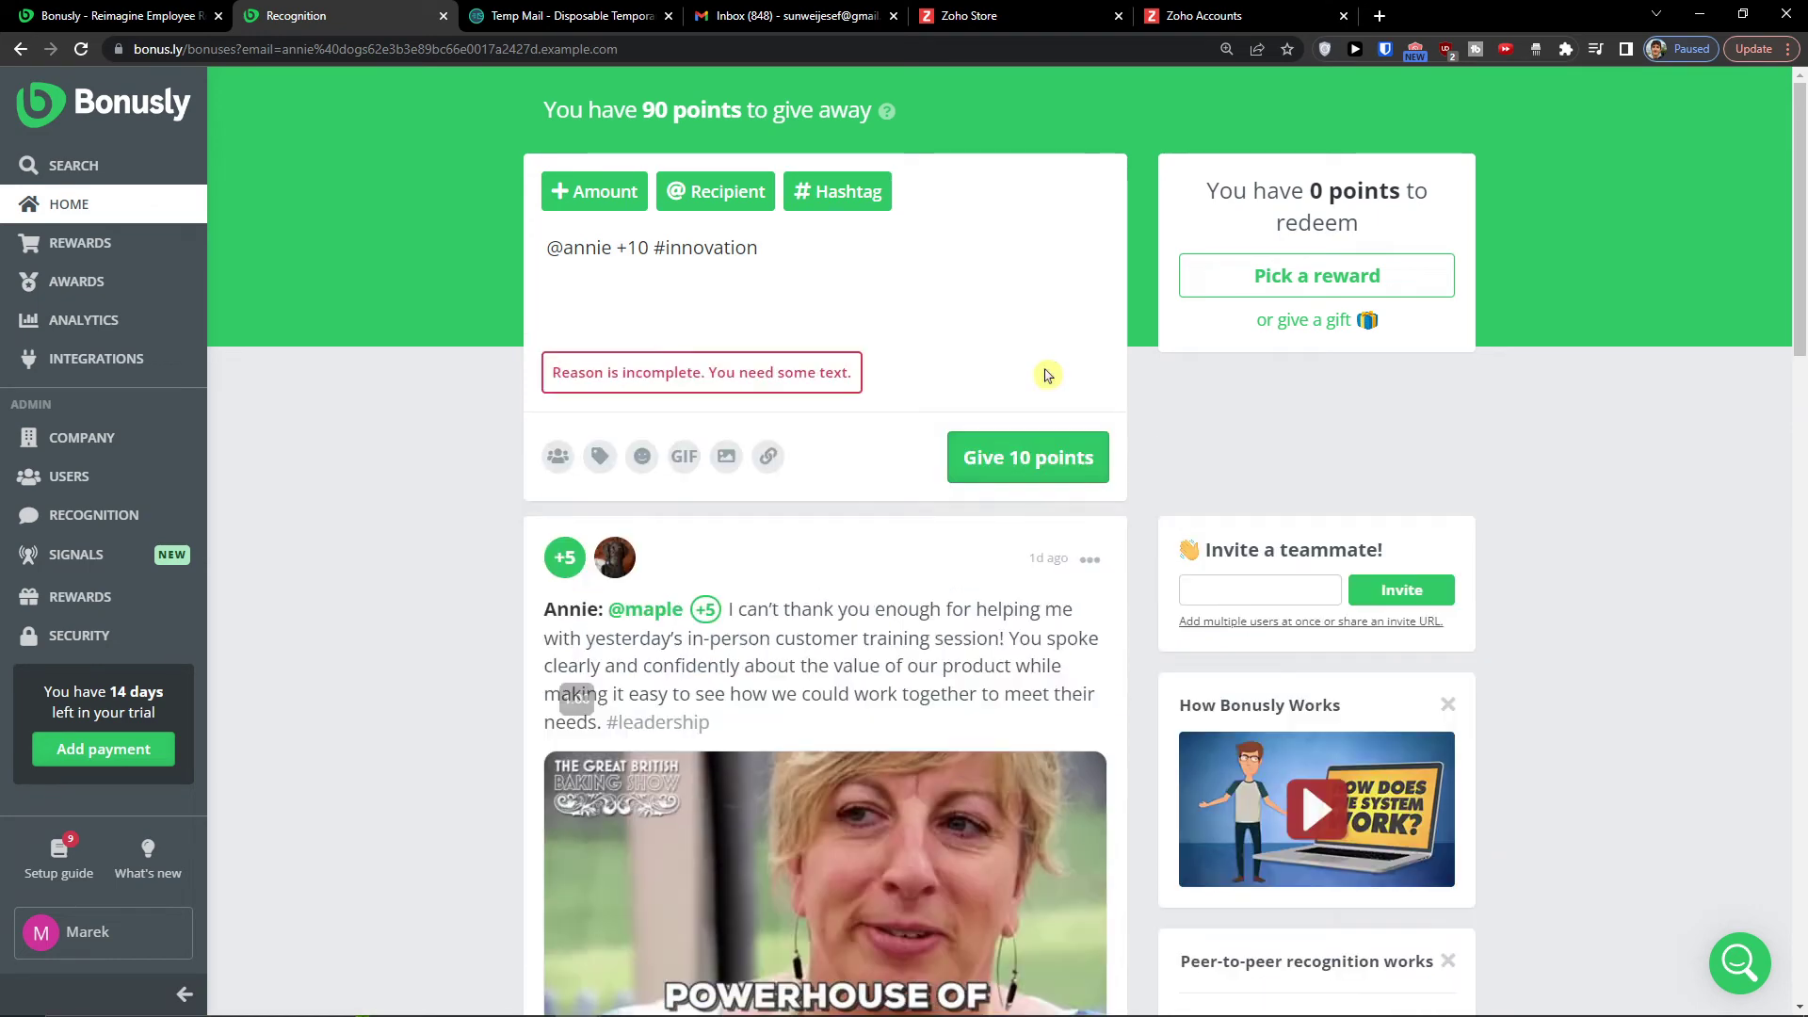
left_click(933, 247)
type("11")
left_click(1020, 459)
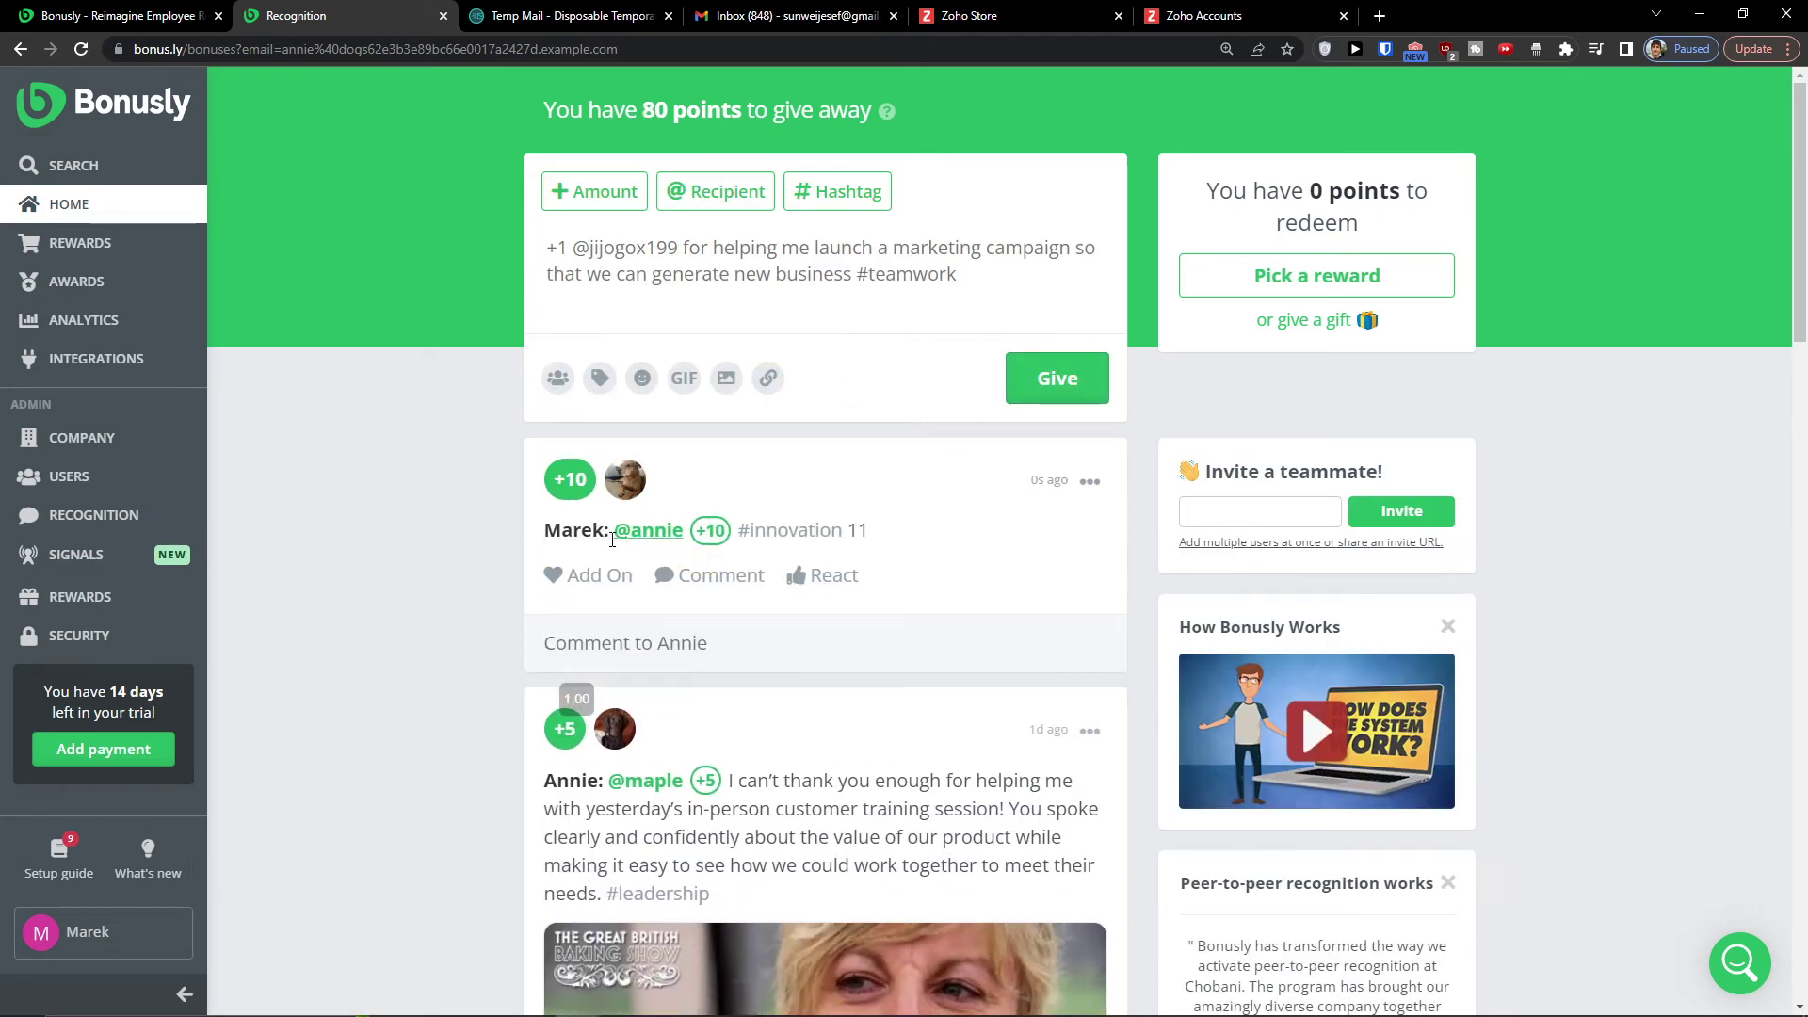
Review the users' Earnings, Givings and Participation reports, and expand the recognition administration section.
left_click(120, 481)
left_click(135, 568)
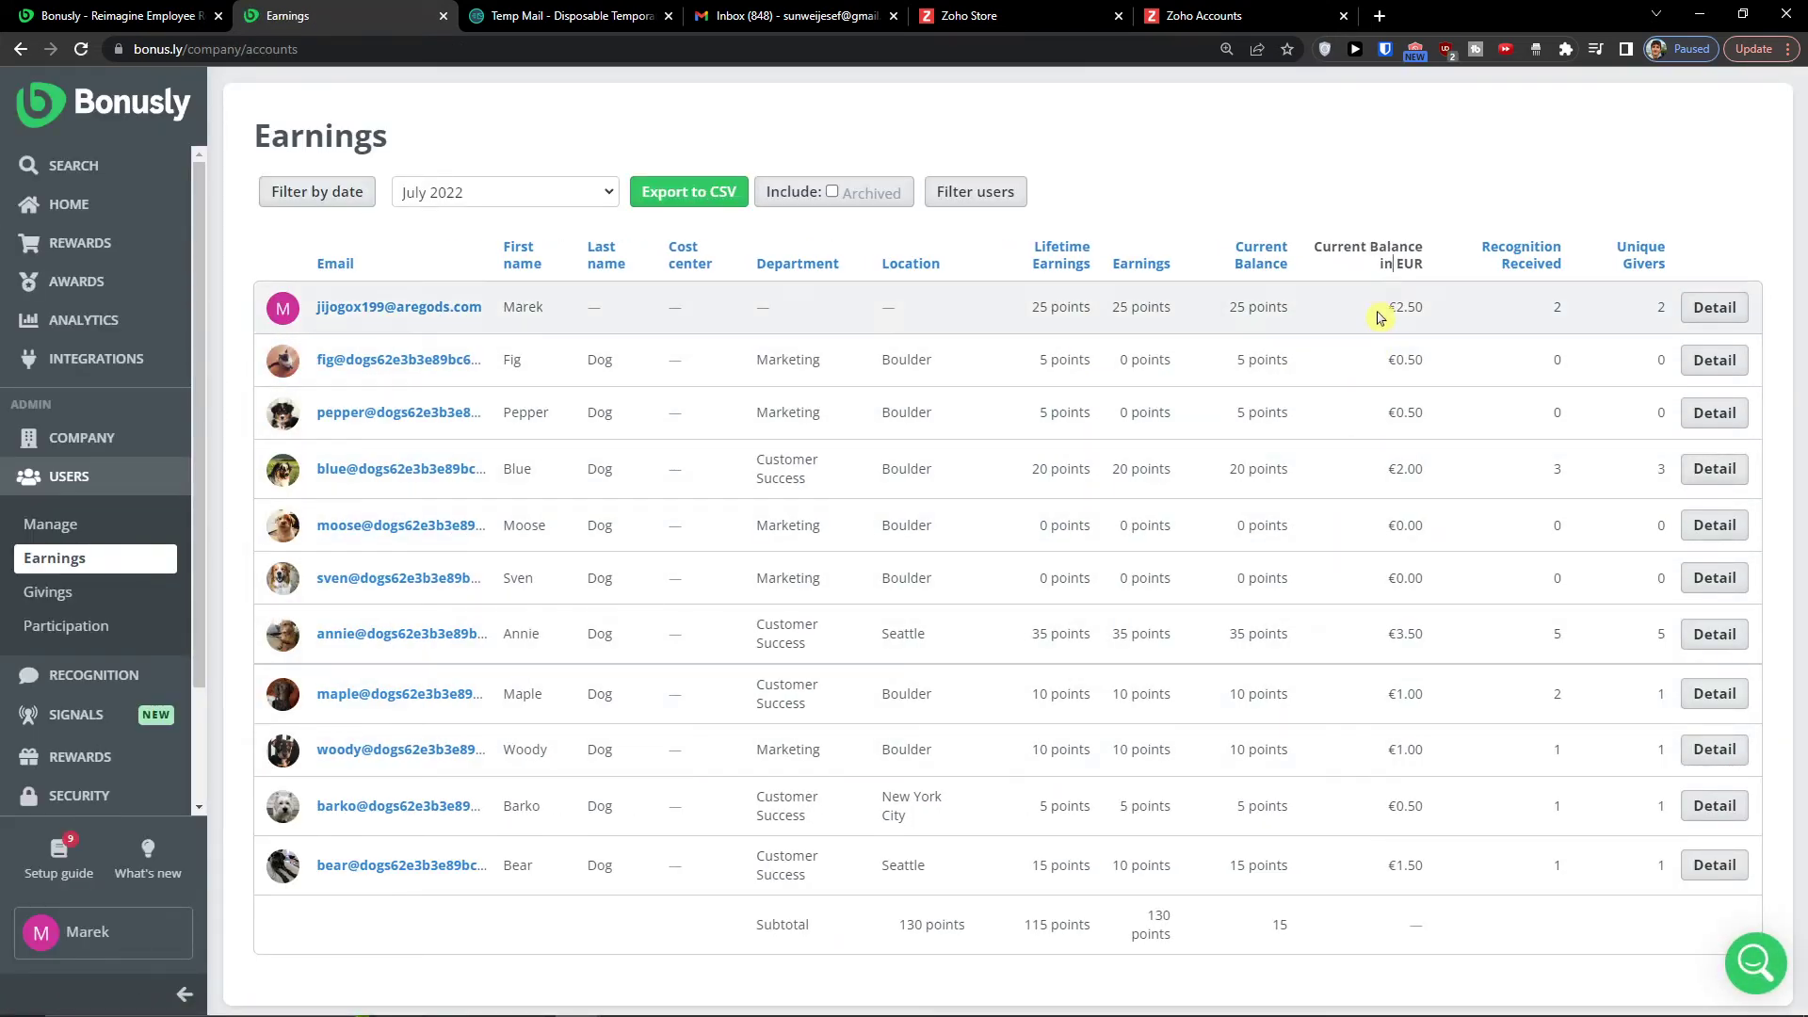
left_click(85, 607)
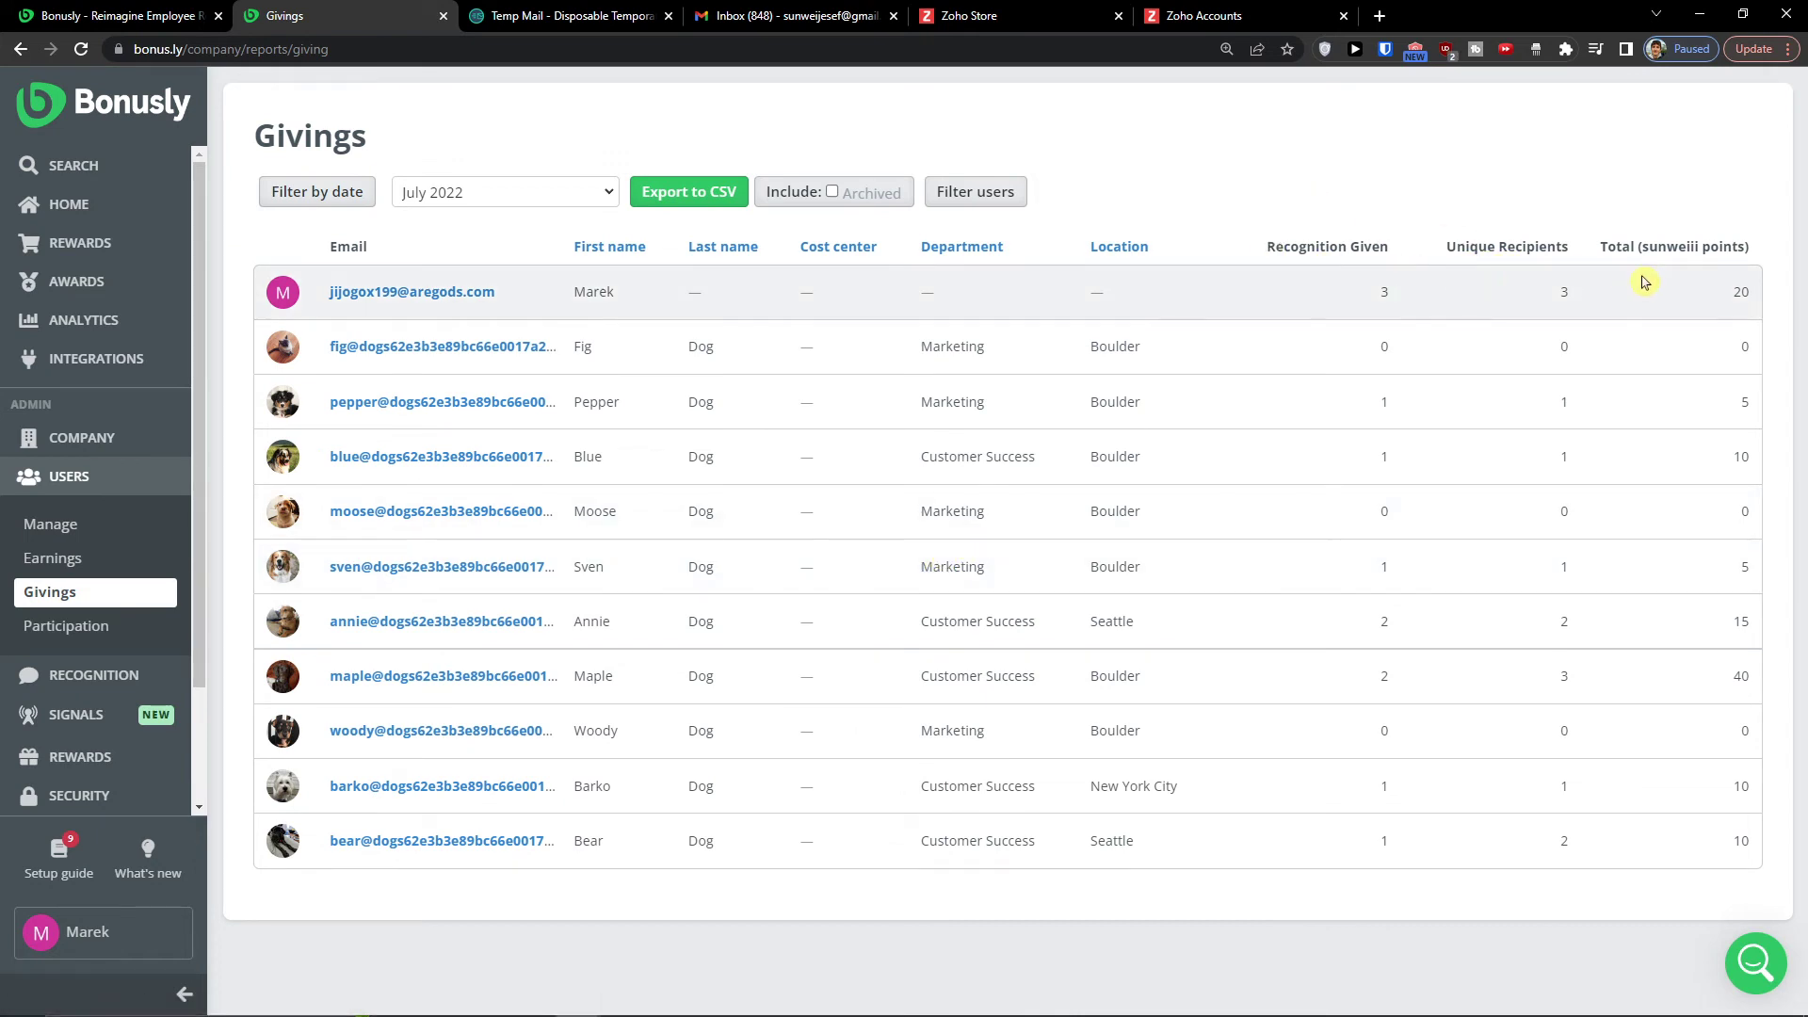
left_click(108, 638)
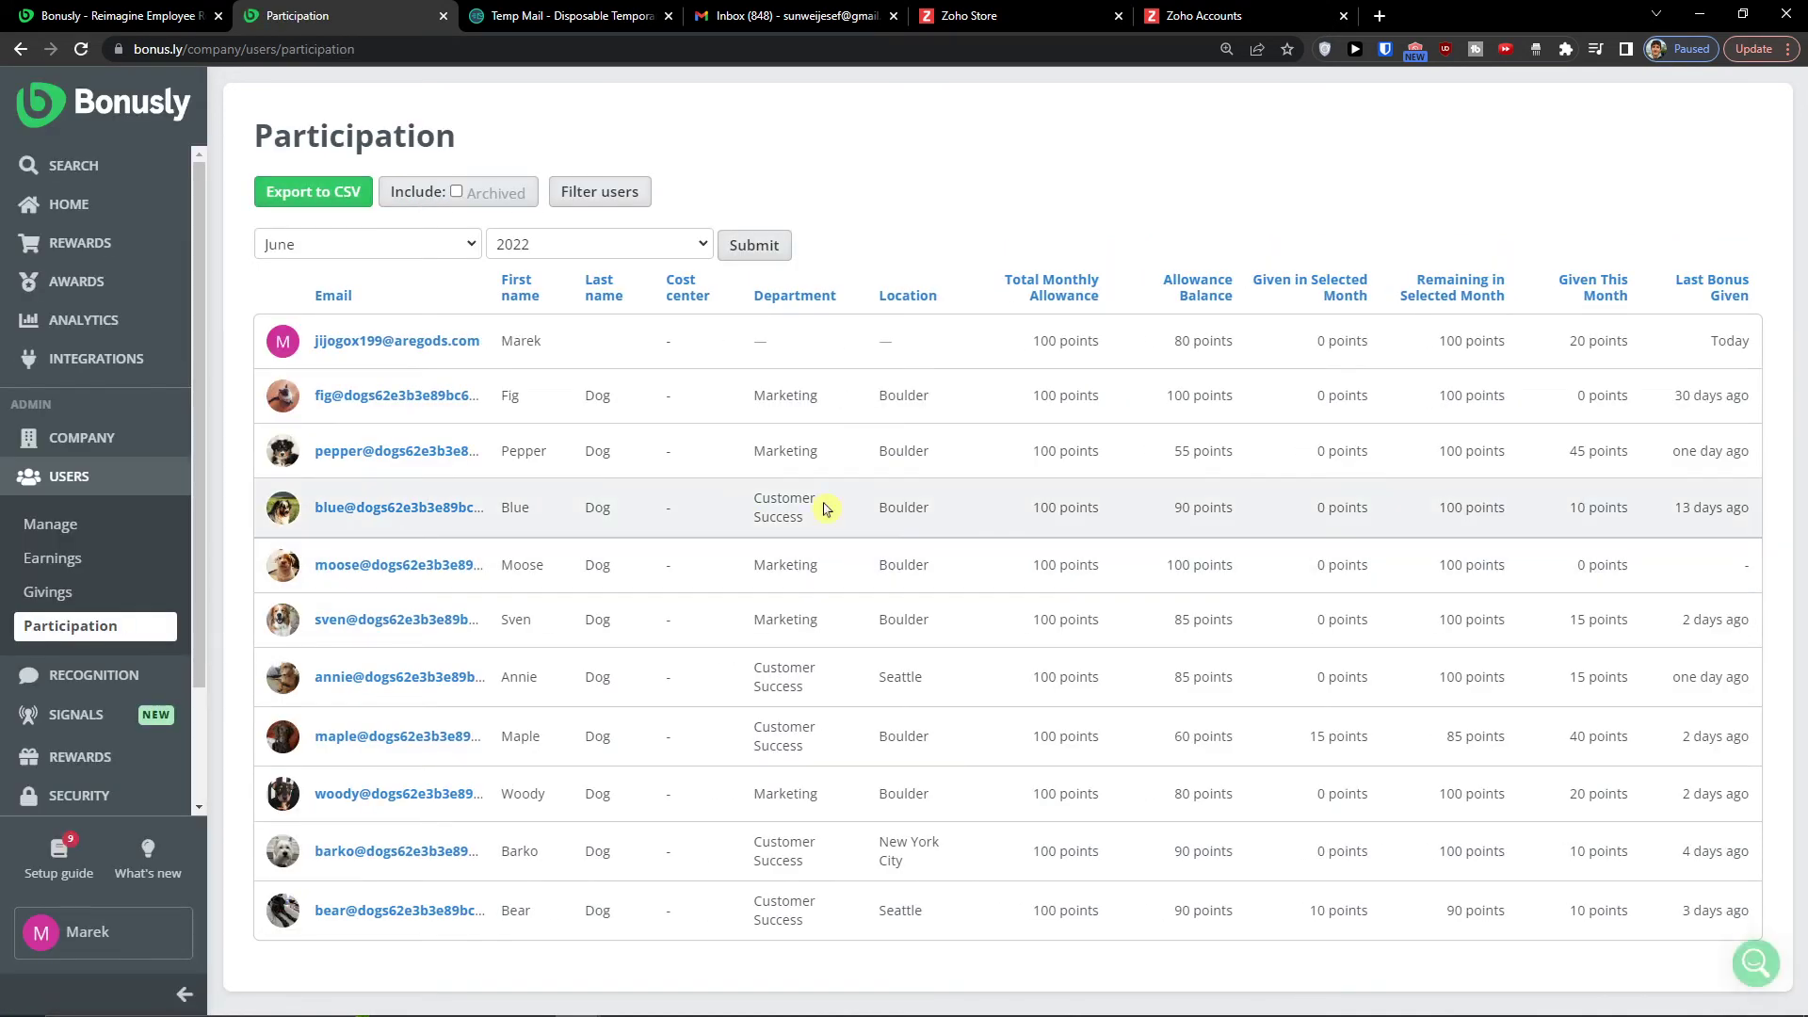
left_click(104, 675)
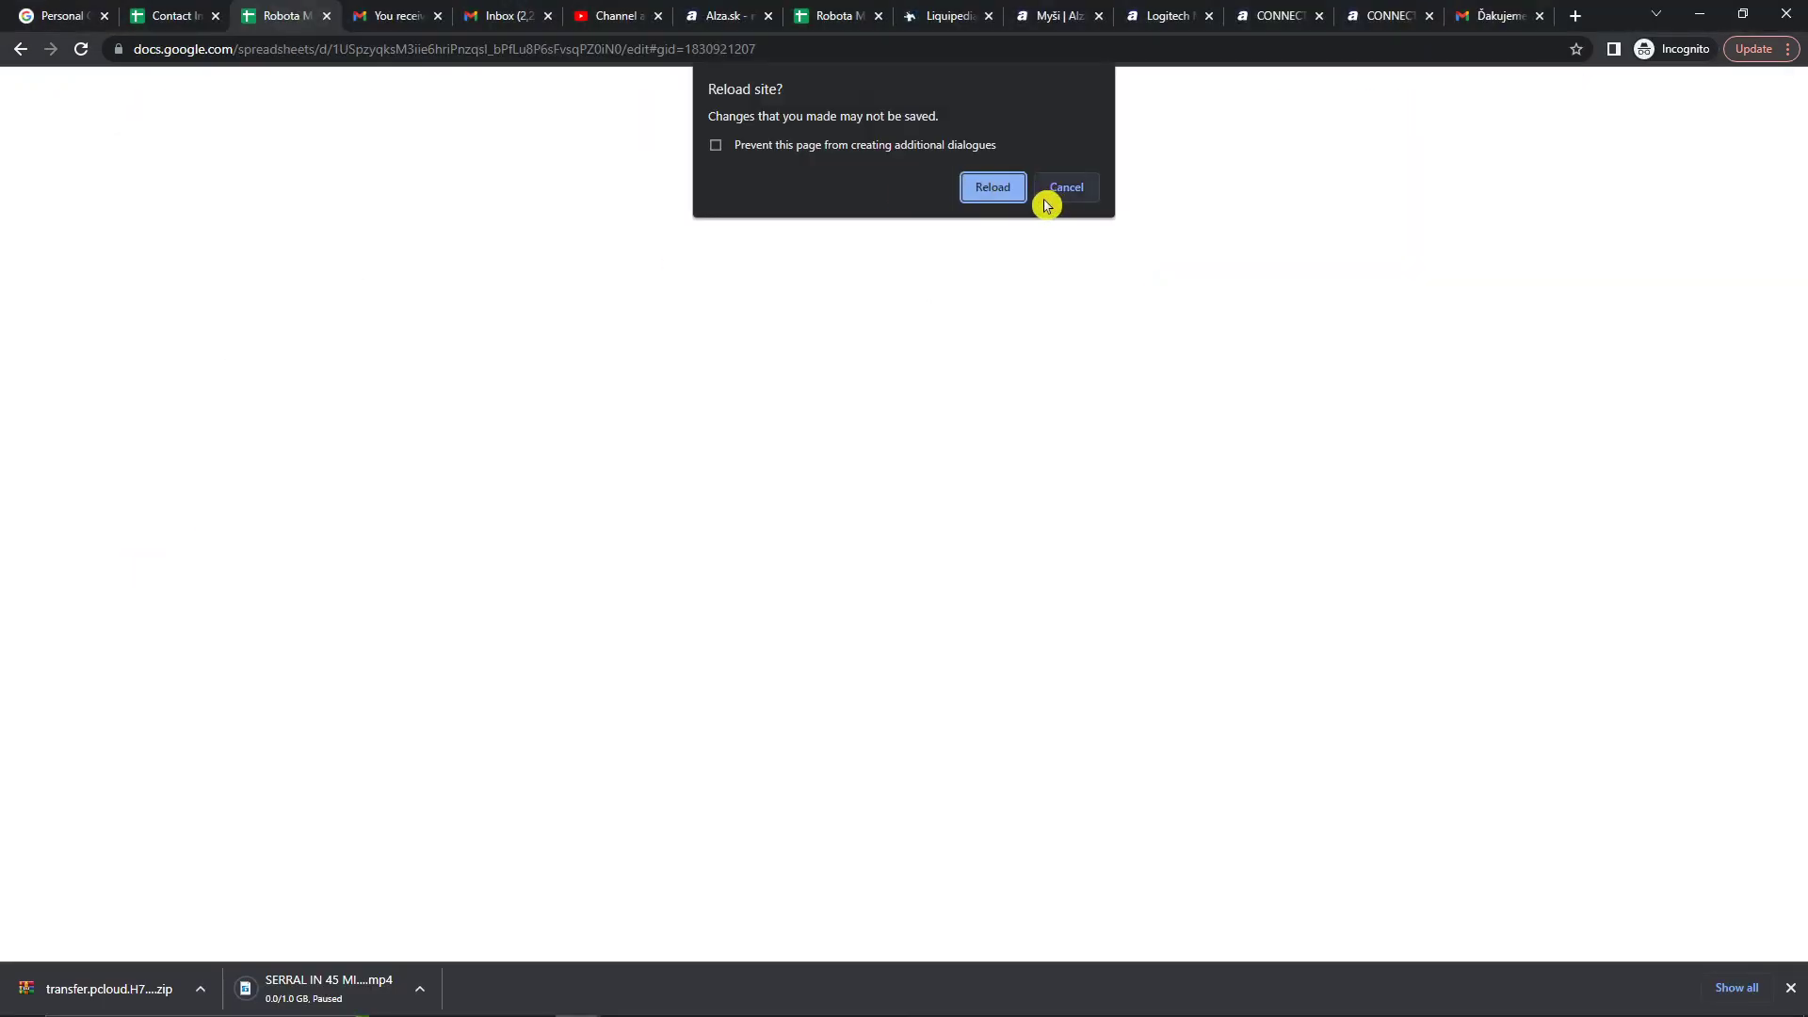
Cancel the site reload prompt in the other browser window and minimize that window to return to Bonusly.
left_click(578, 1012)
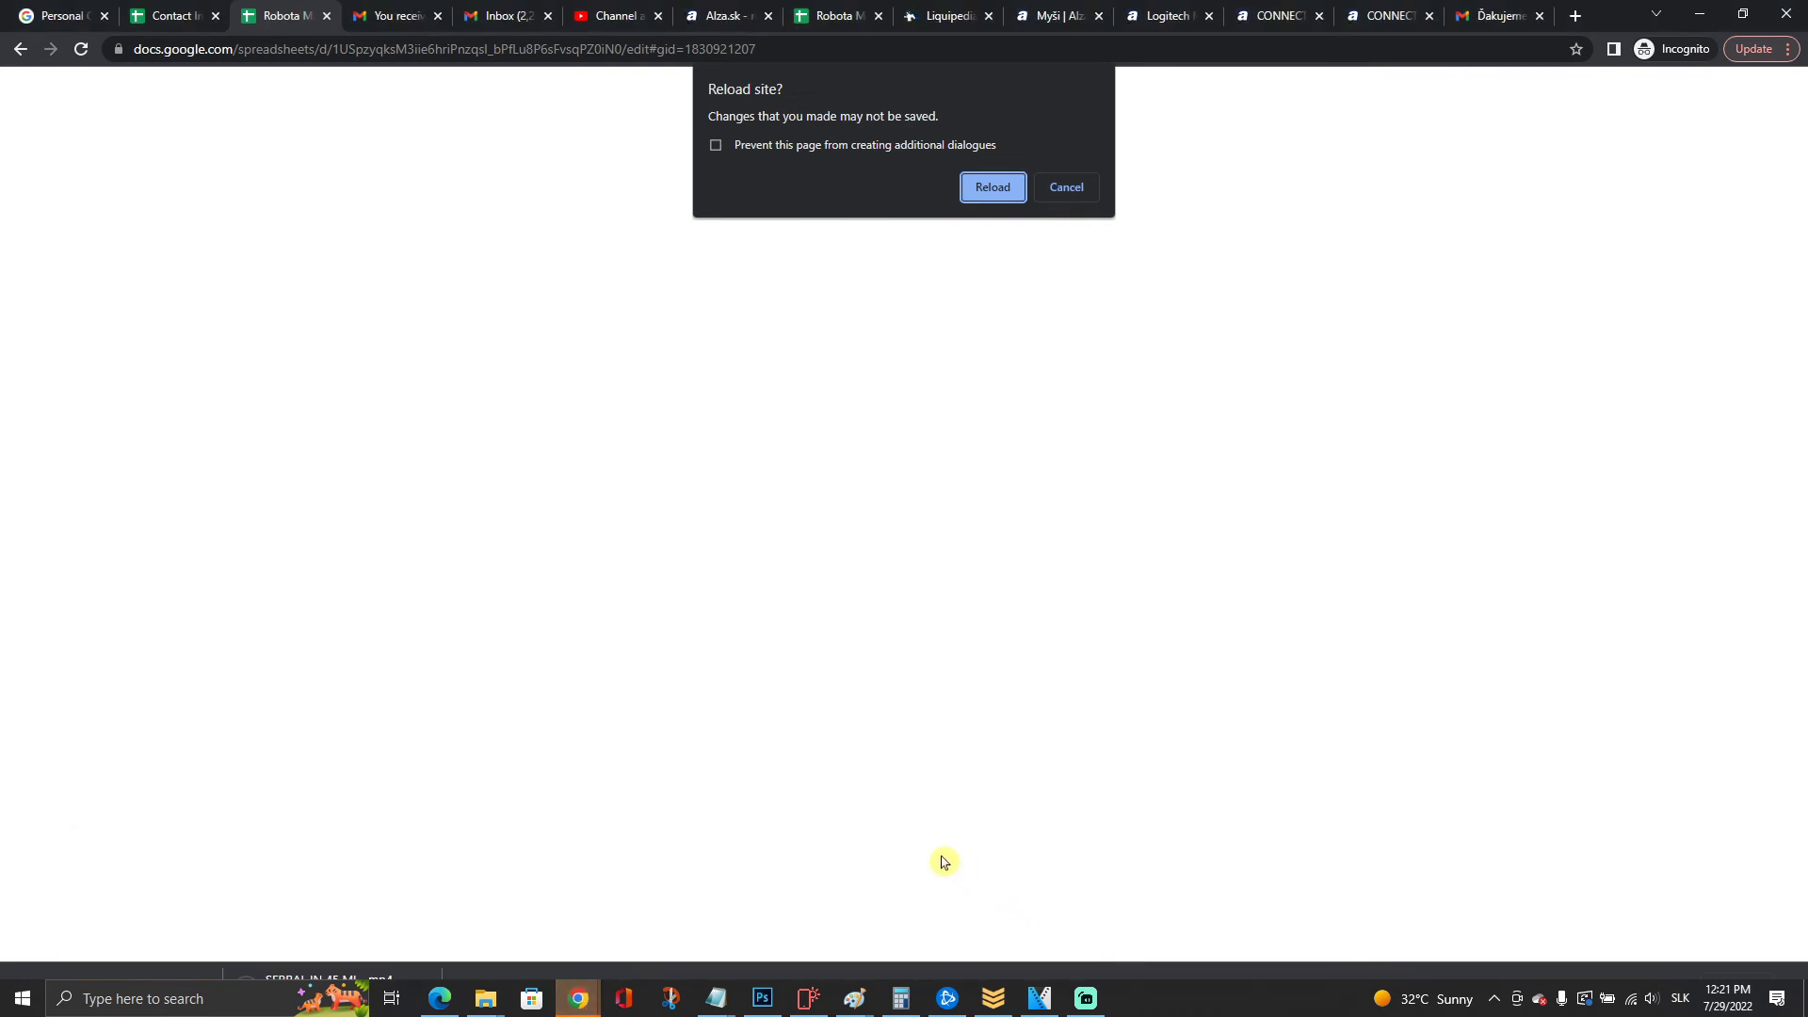
left_click(1074, 187)
left_click(1699, 13)
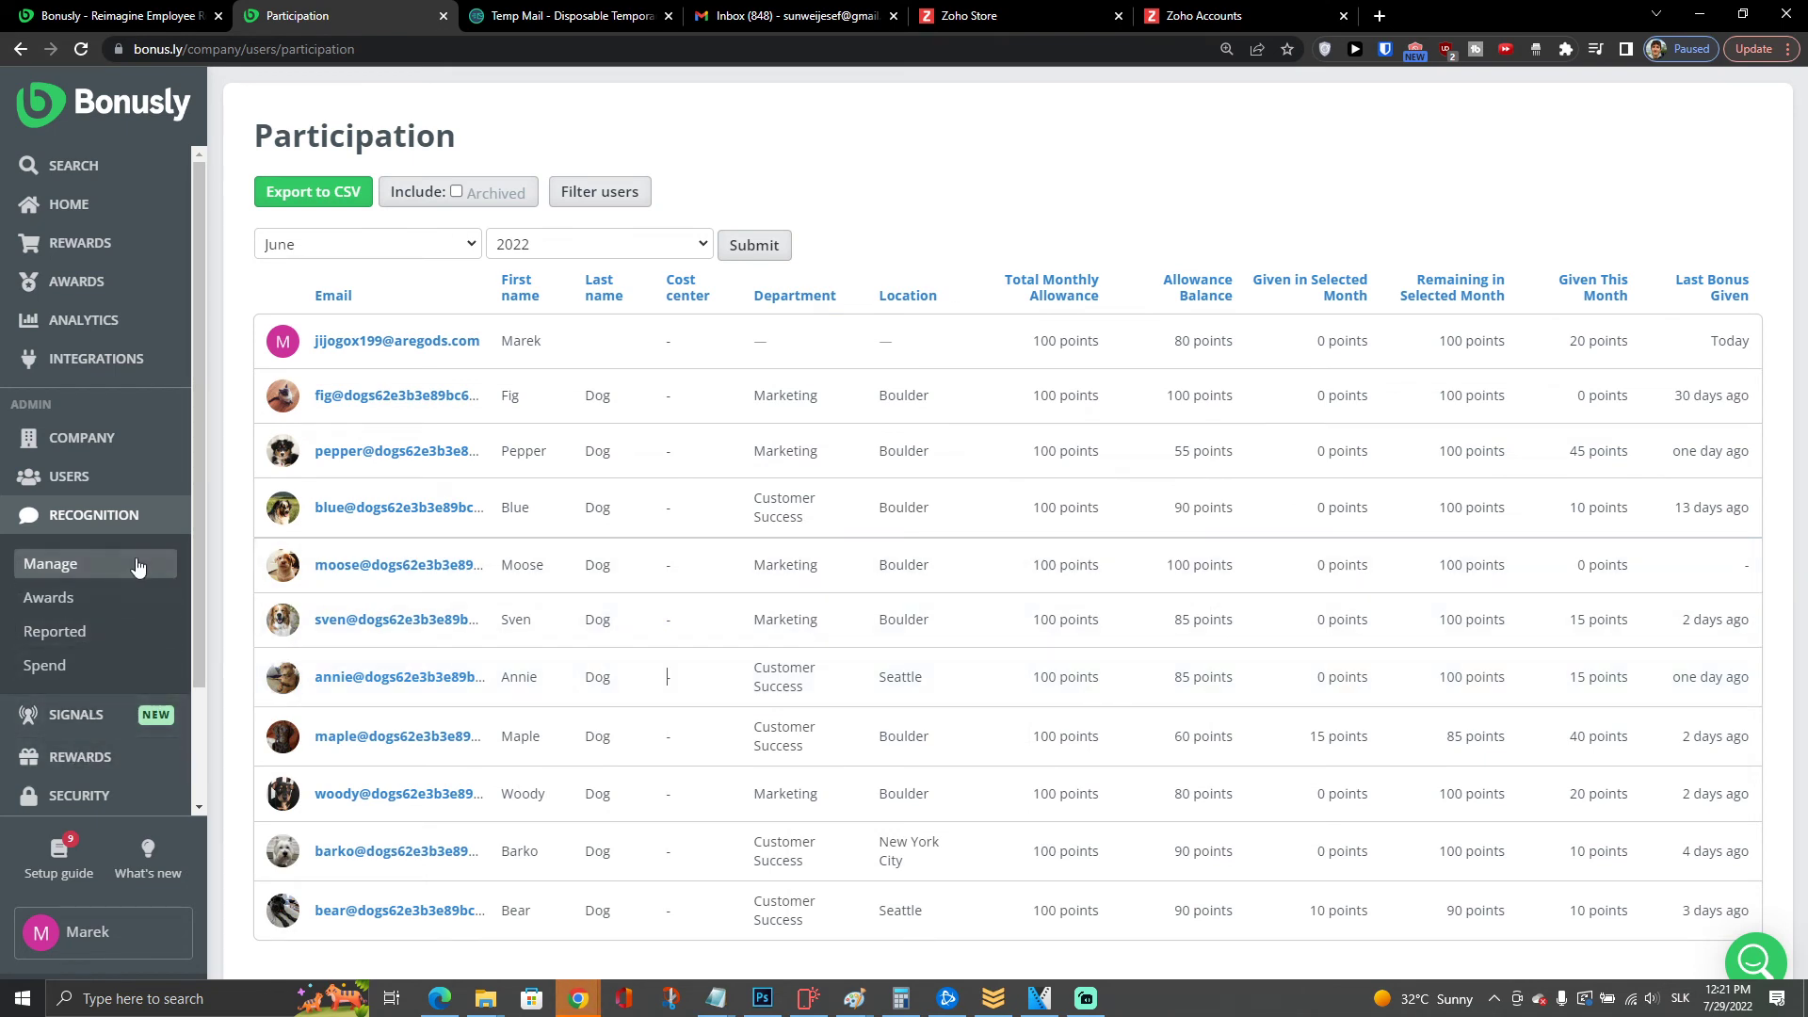
Look through the Spend, Reported, Awards and Manage pages of the recognition administration.
left_click(110, 666)
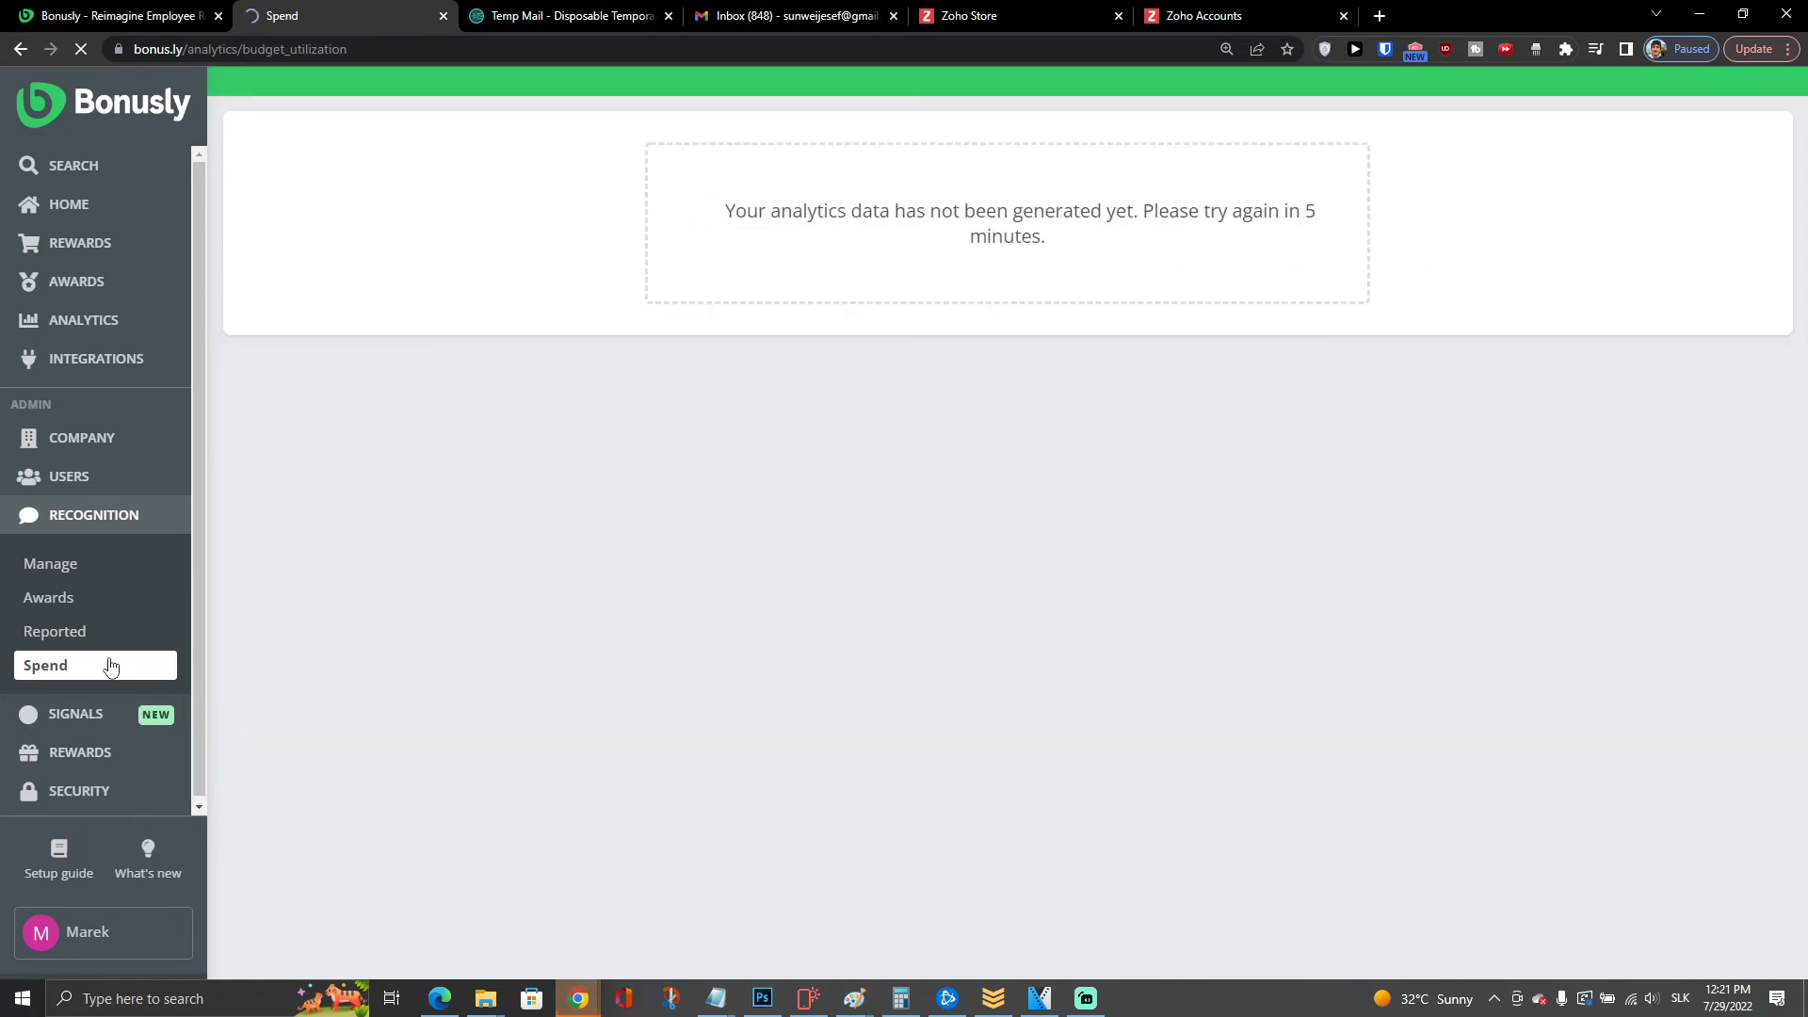
left_click(114, 632)
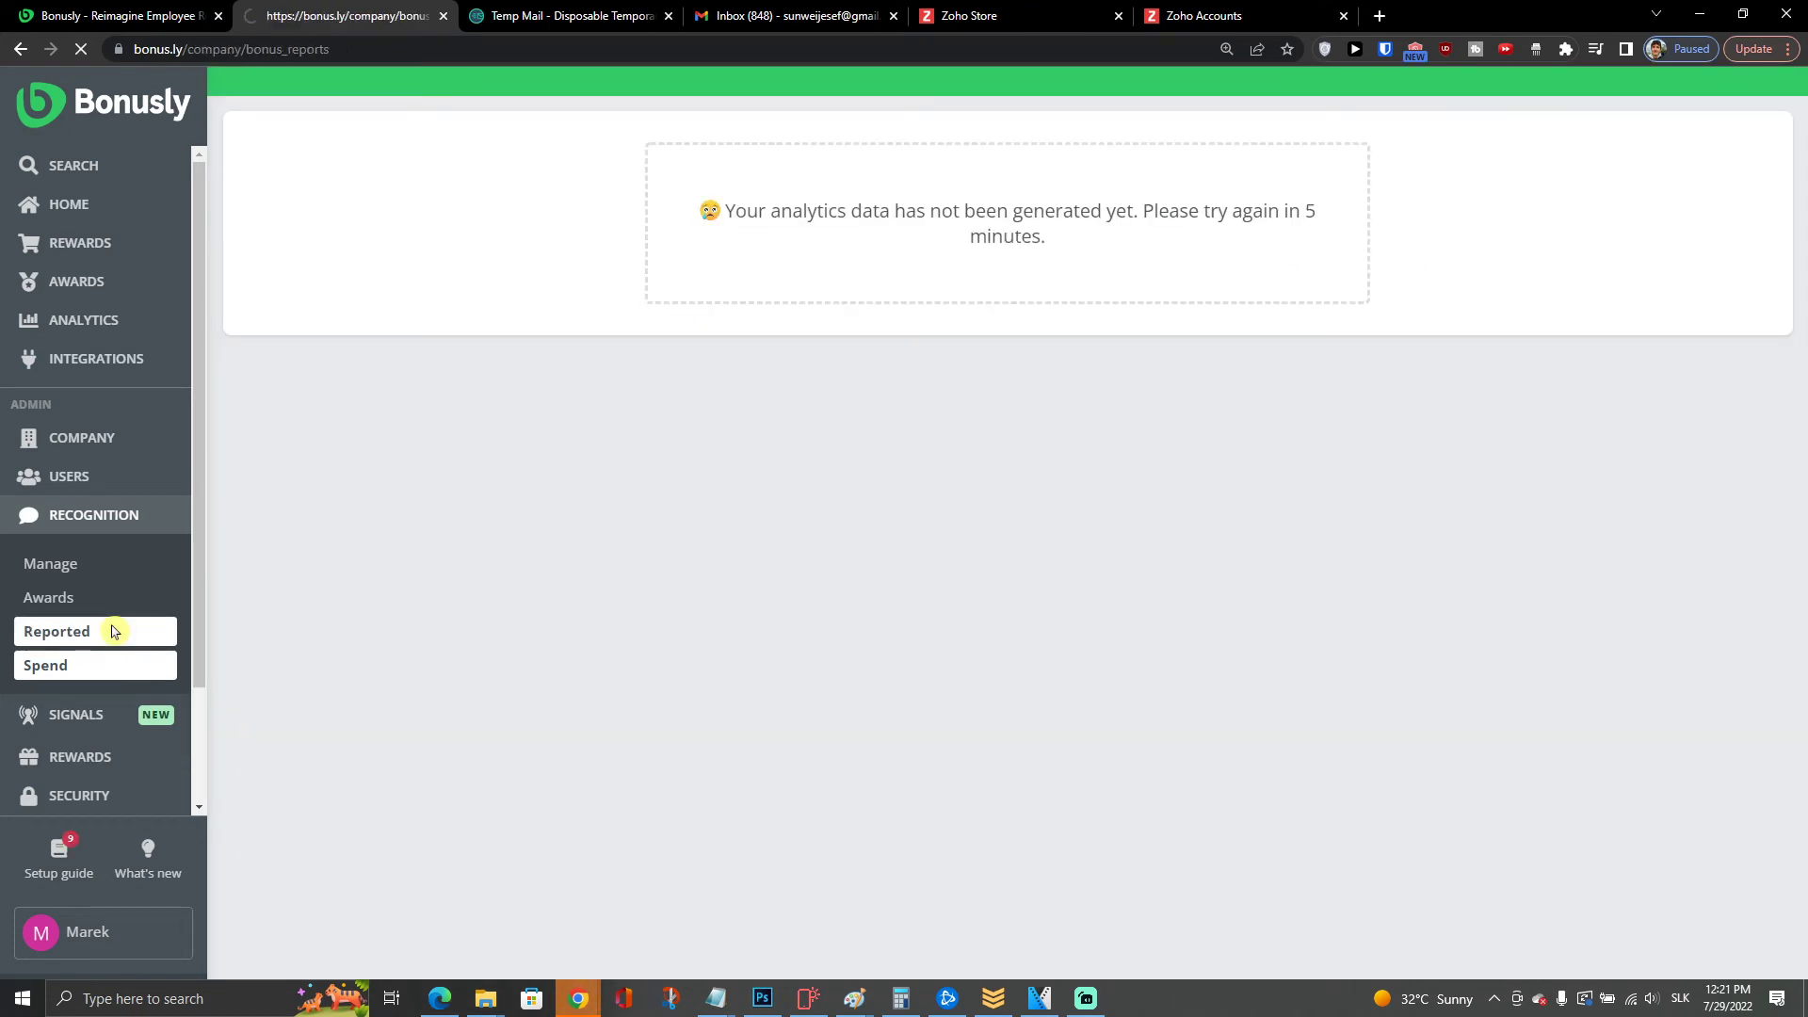
left_click(125, 597)
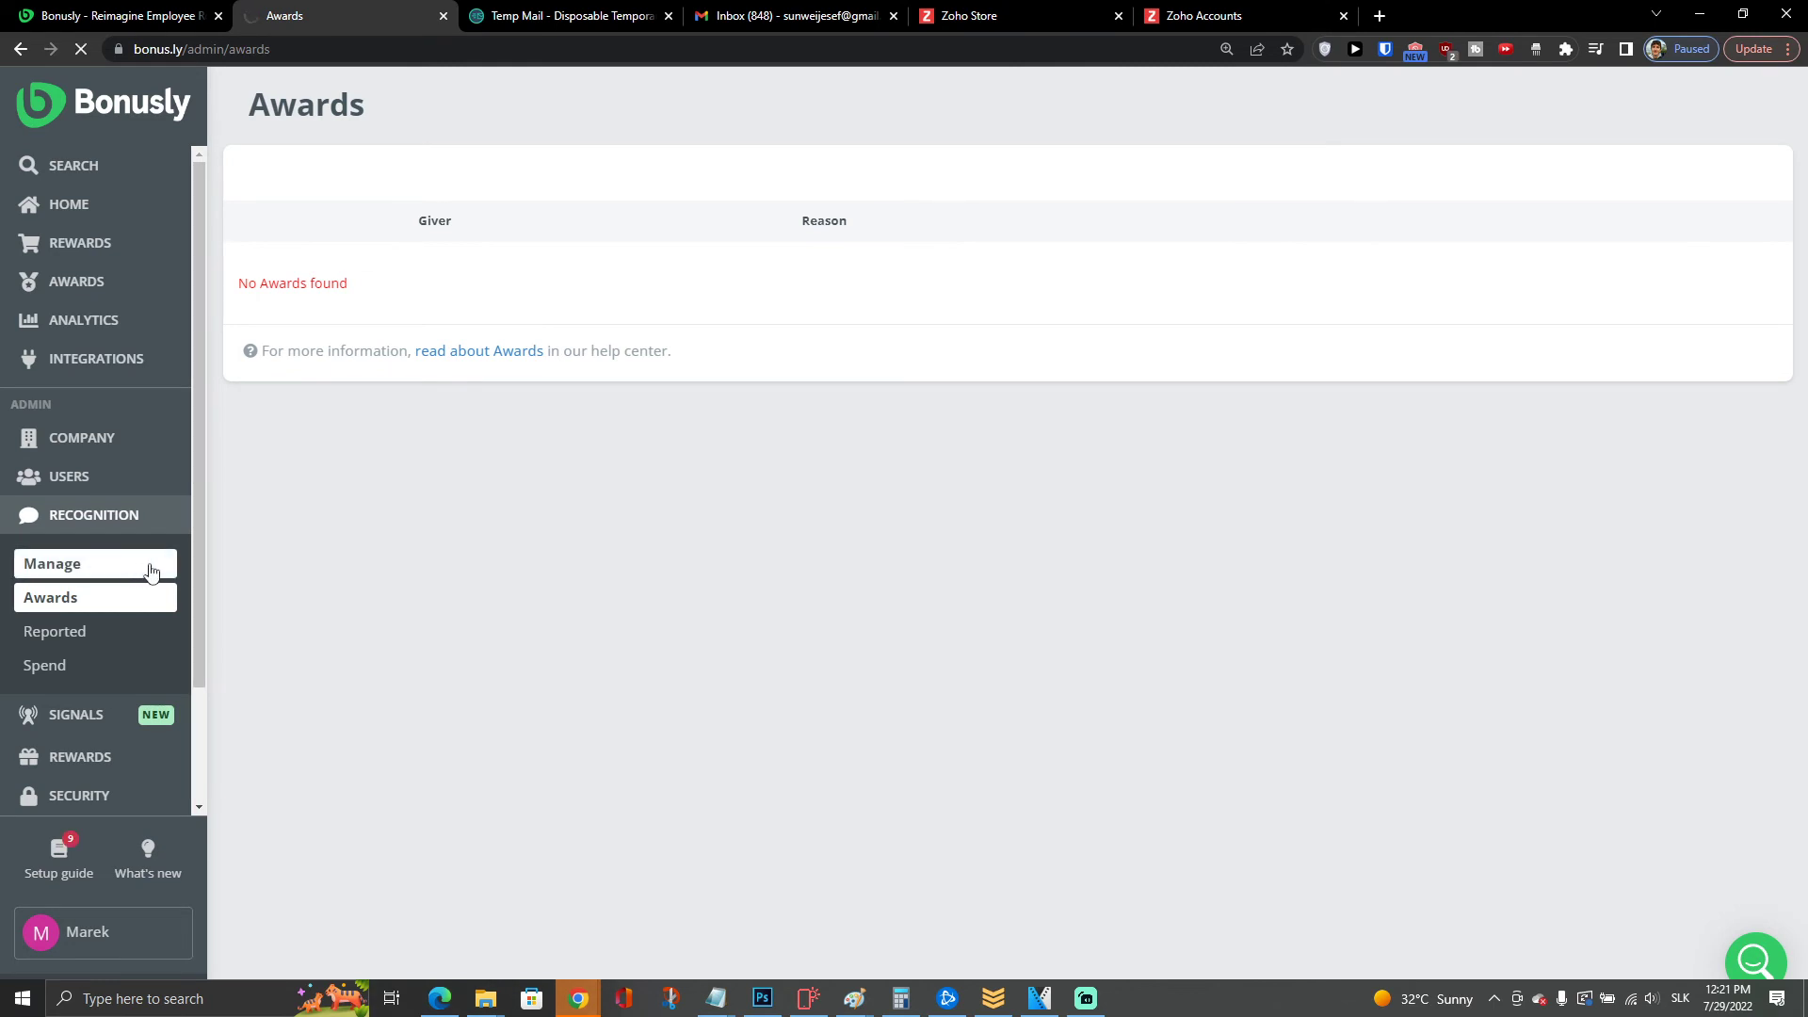
left_click(148, 572)
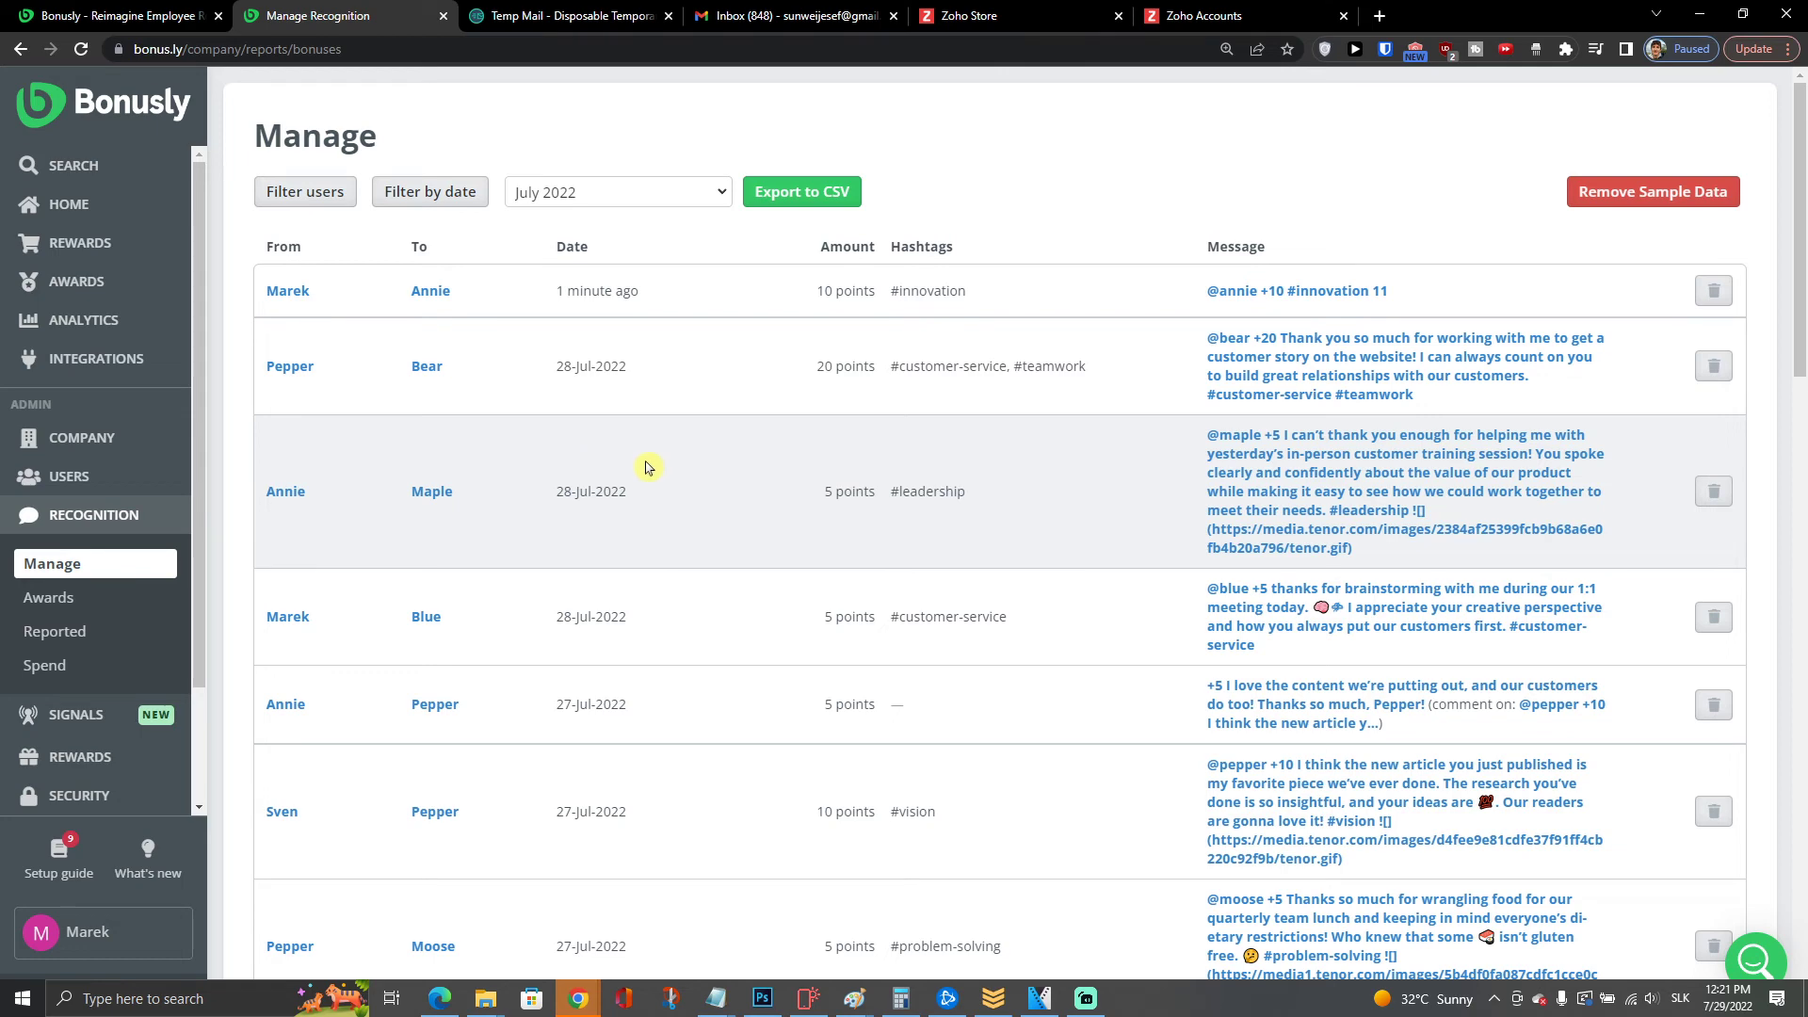
scroll(98, 718, "down", 2)
Open the Signals beta page and enable Signals for the company.
left_click(99, 576)
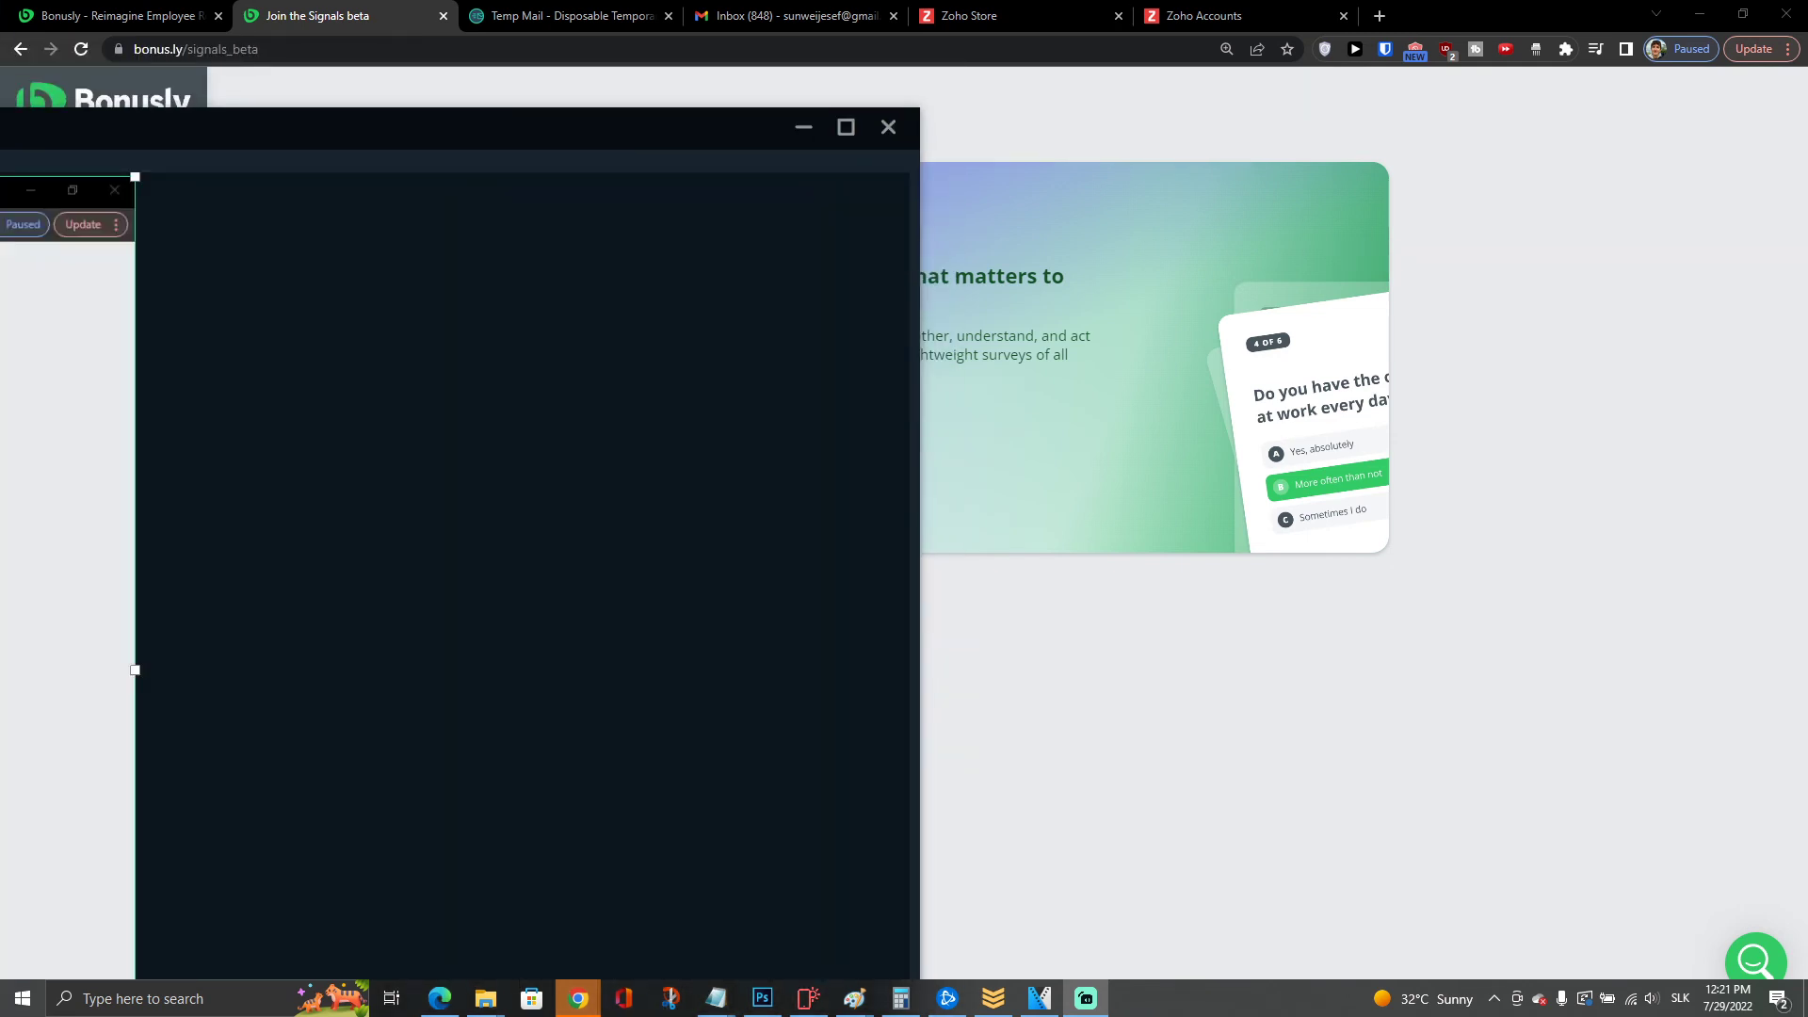
left_click_drag(4, 105, 4, 451)
left_click_drag(452, 471, 0, 186)
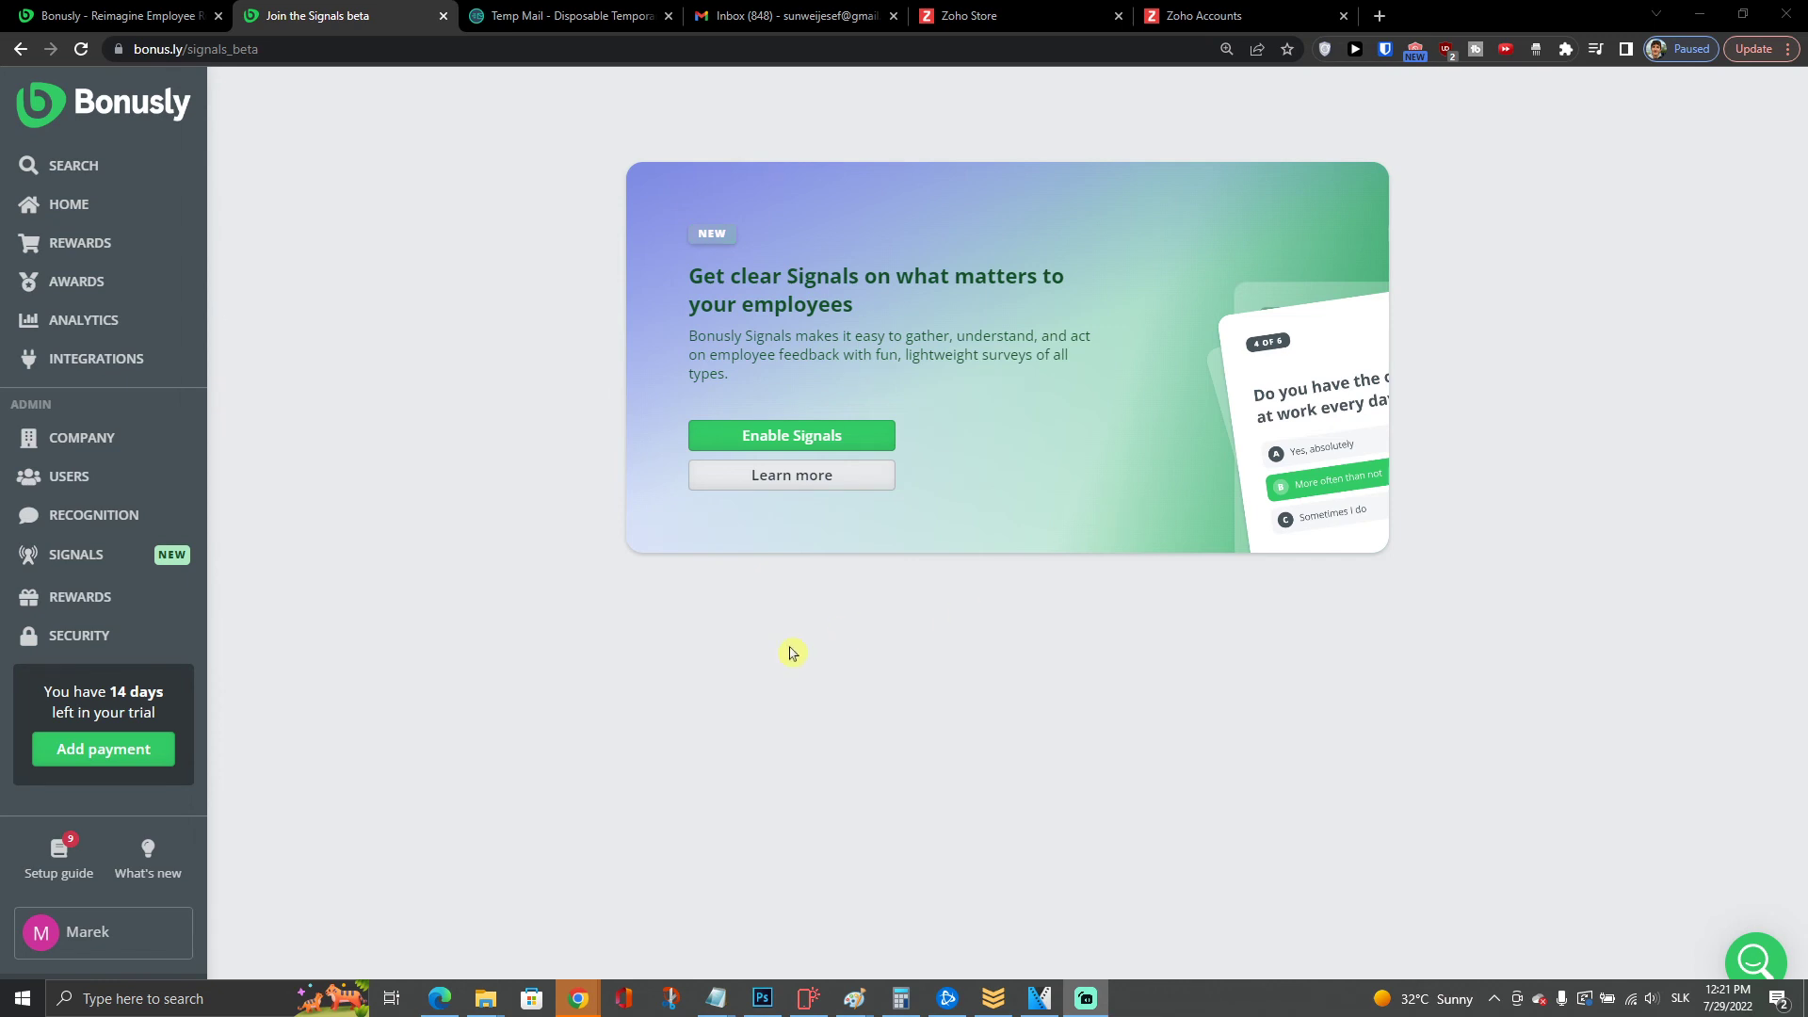
left_click(853, 436)
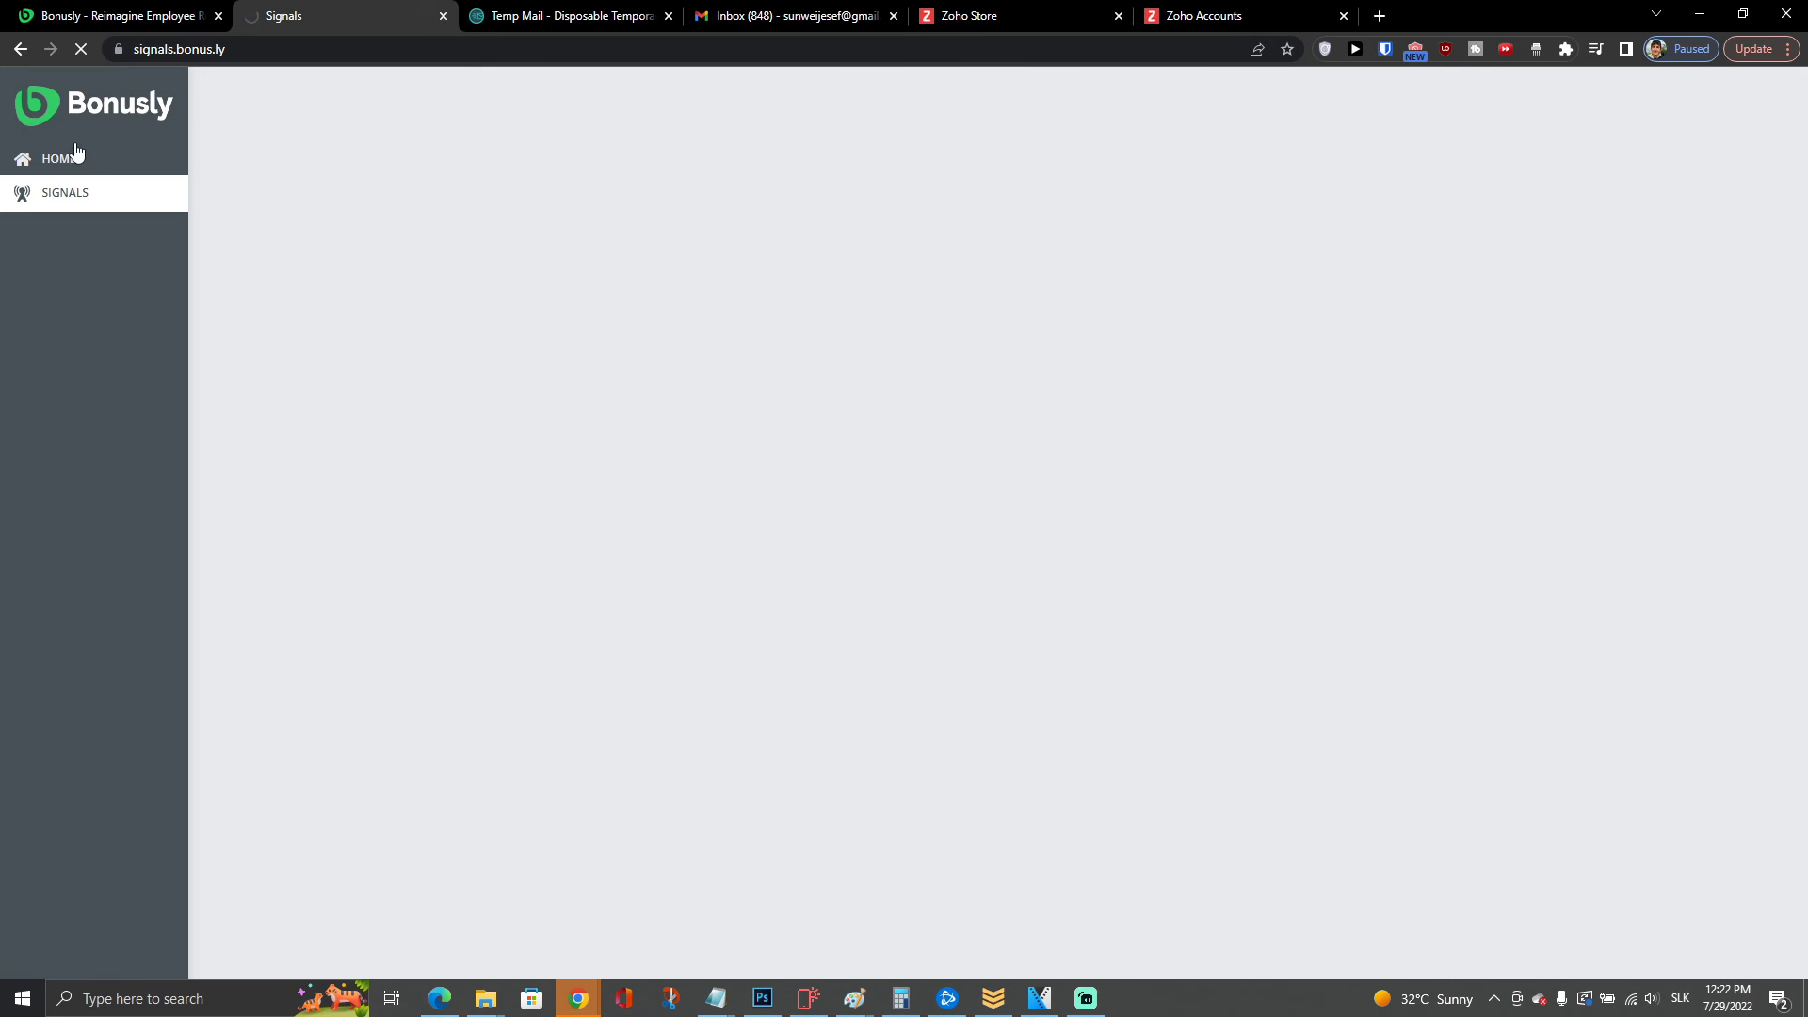
Check the Open and Sent sections of Signals, return to the recognition home page, and open the Signals administration dashboard.
left_click(345, 309)
left_click(910, 828)
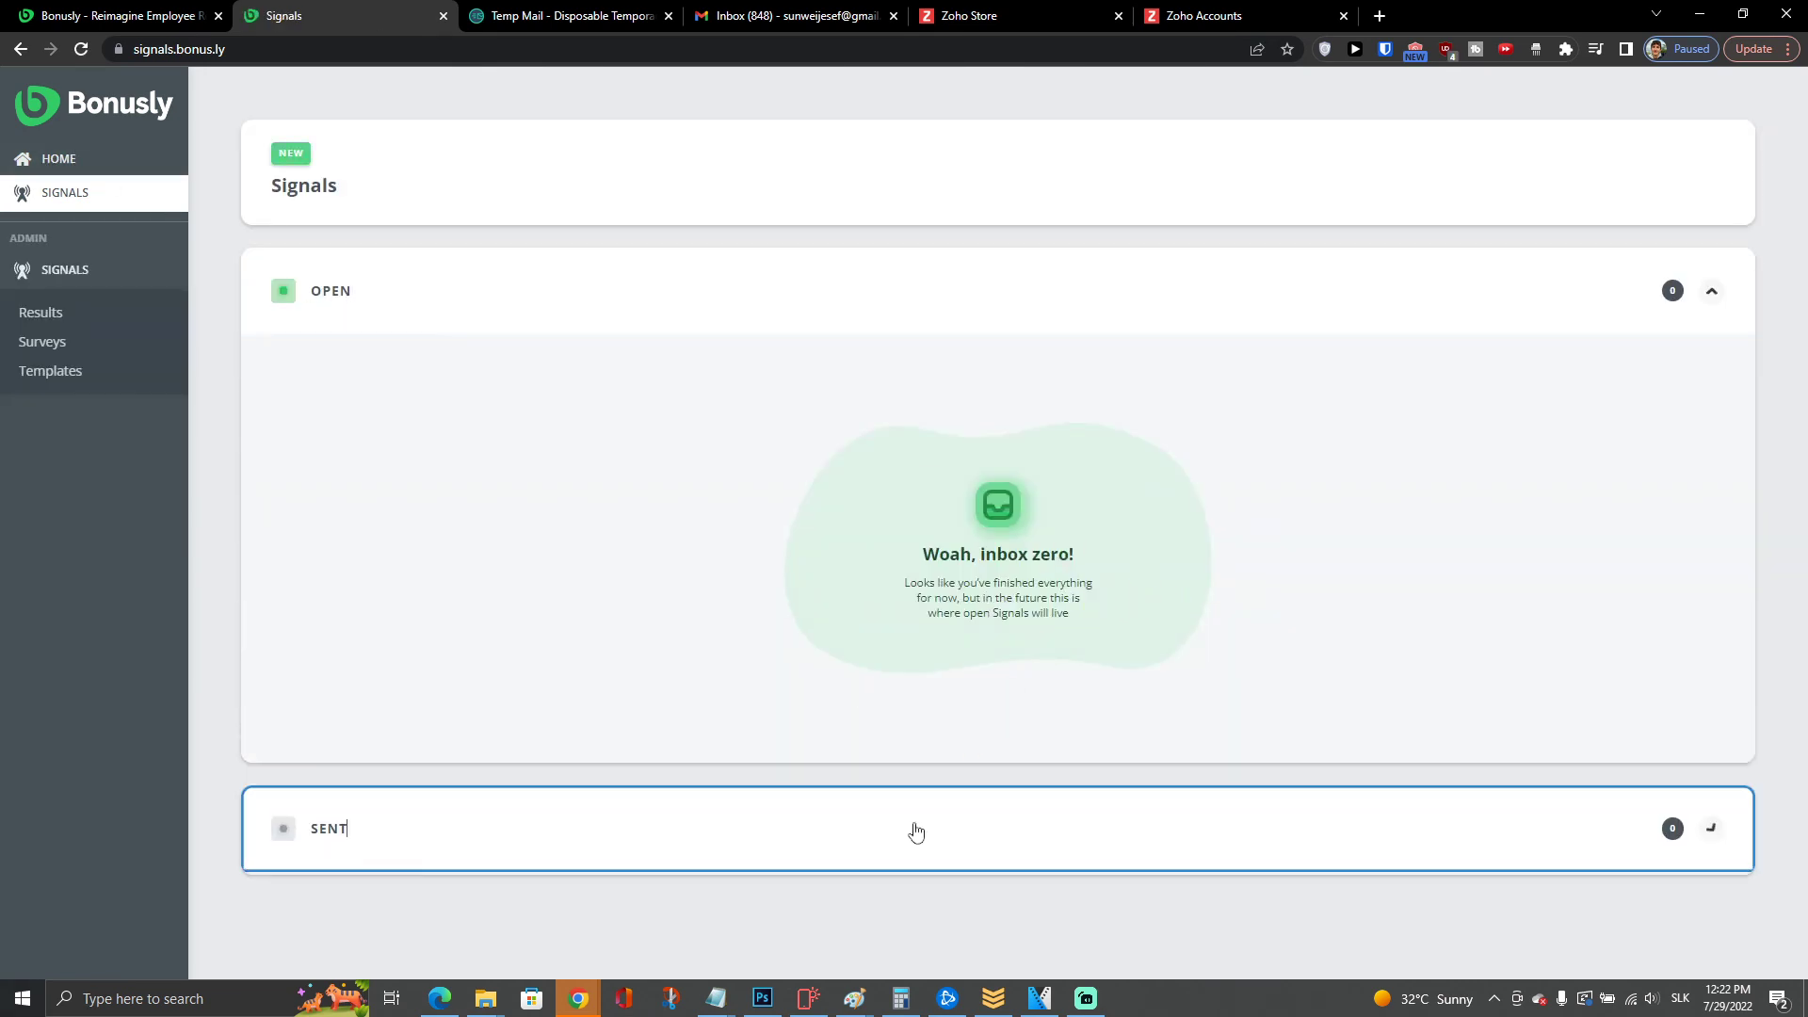
left_click(66, 165)
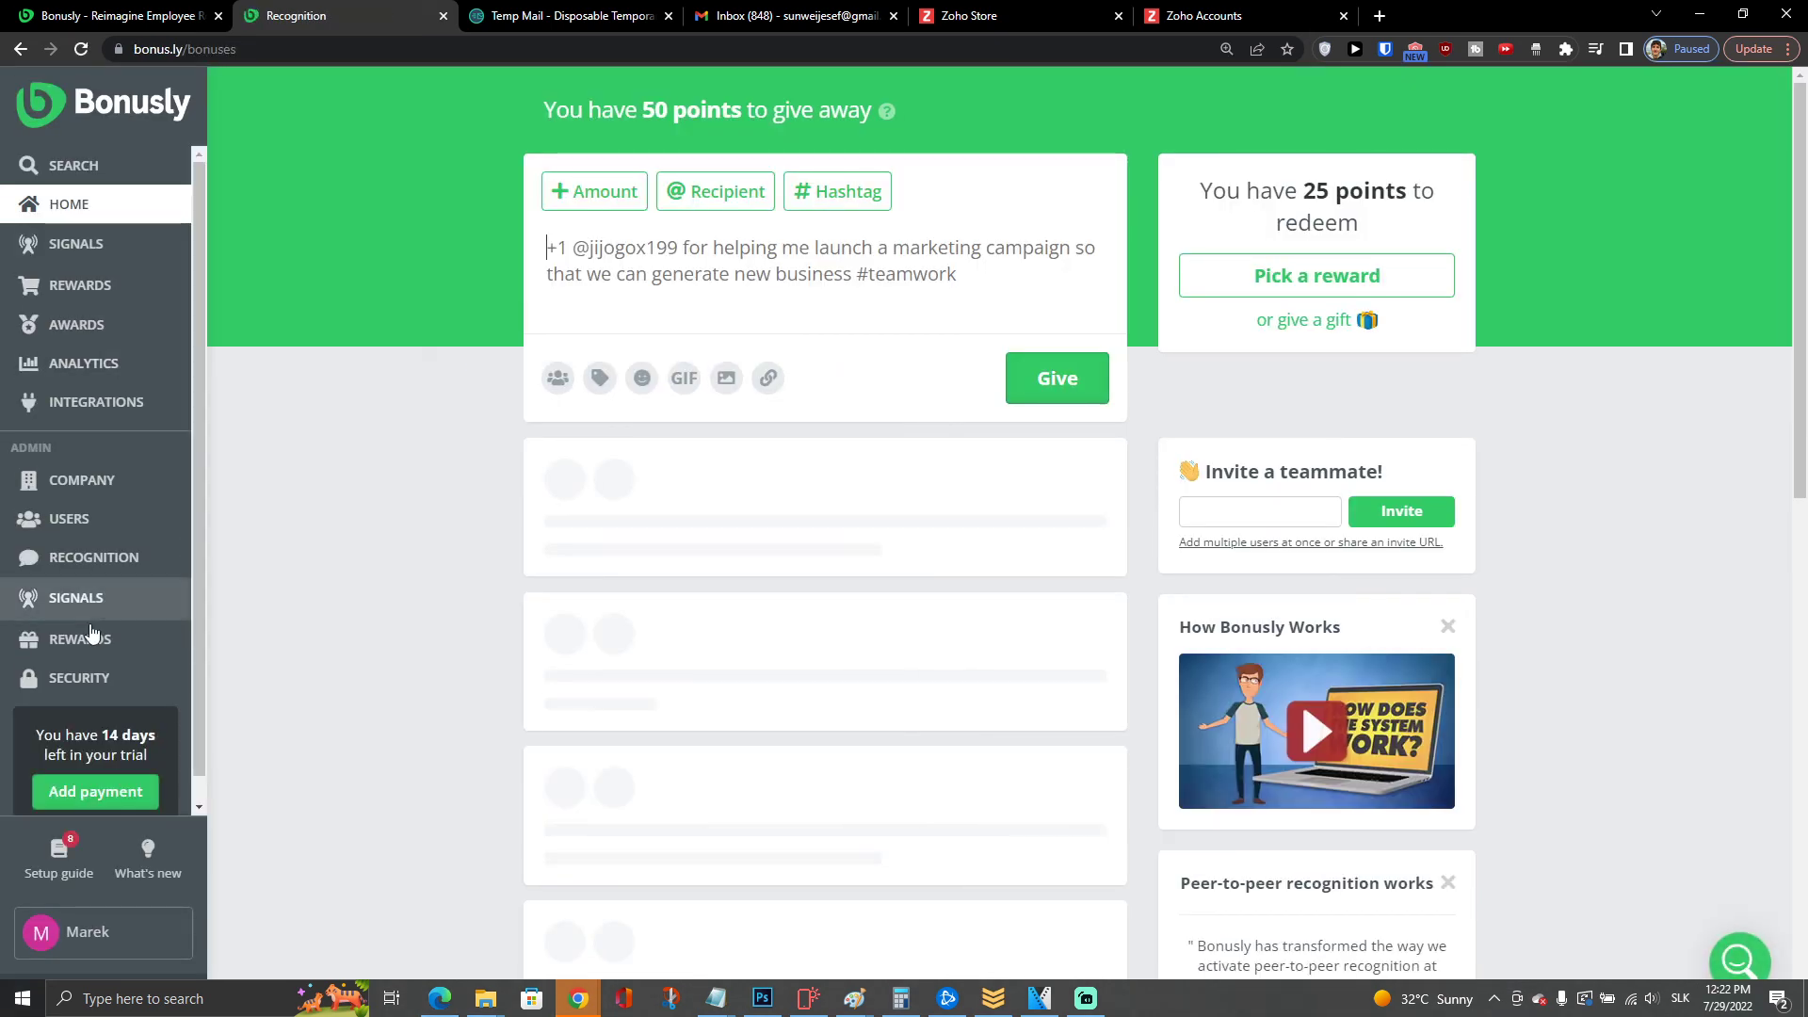
left_click(95, 603)
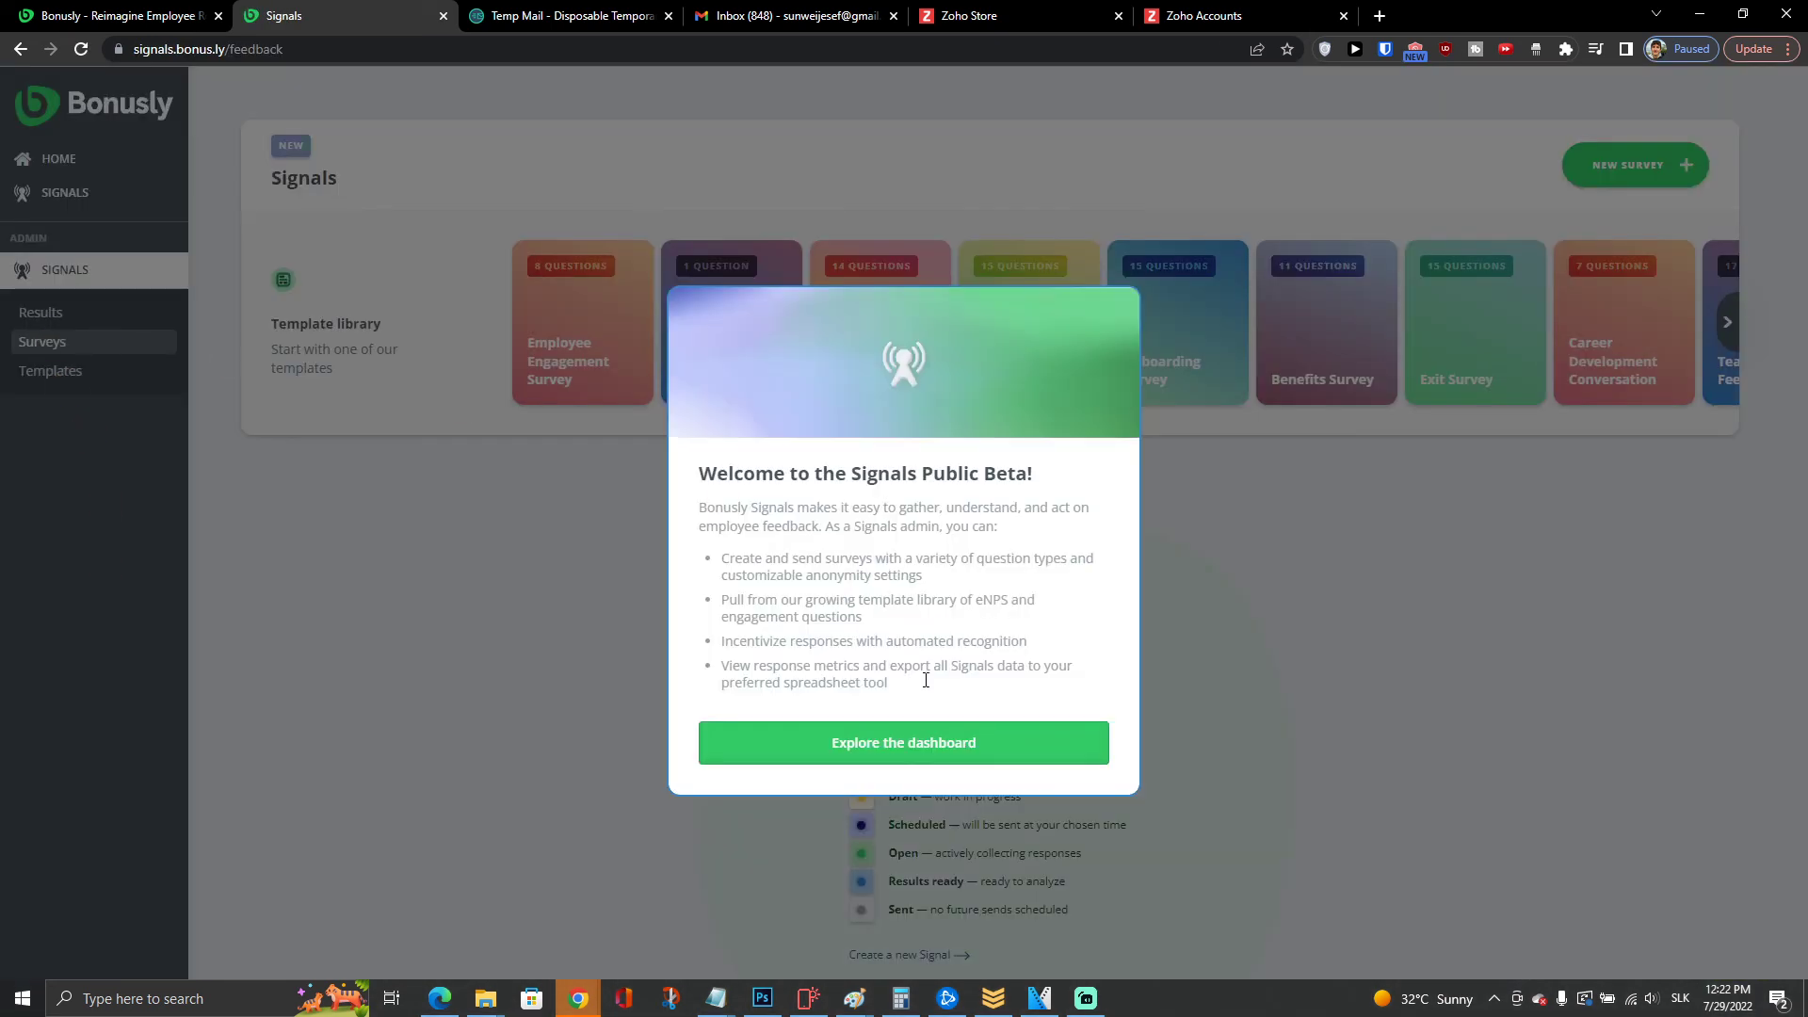
Dismiss the Signals beta welcome, create a Signal from the Employee Engagement Survey template, and look through its setup page.
left_click(921, 761)
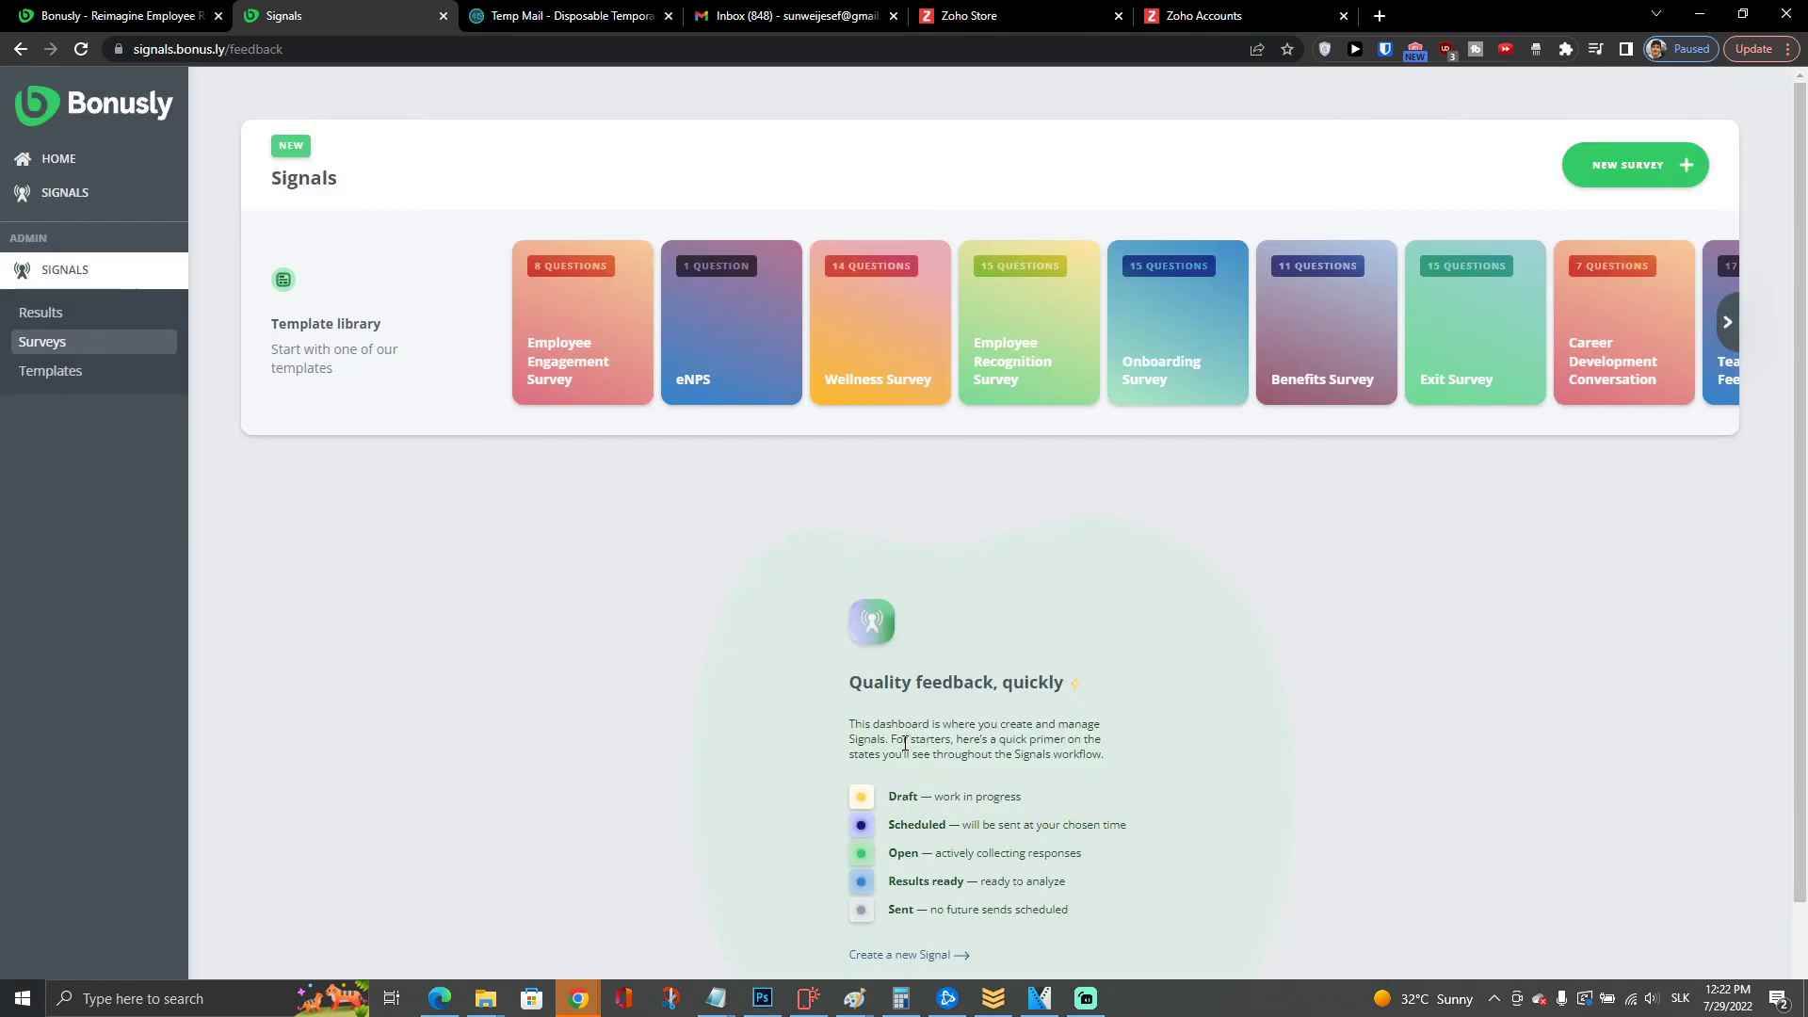
mouse_move(572, 383)
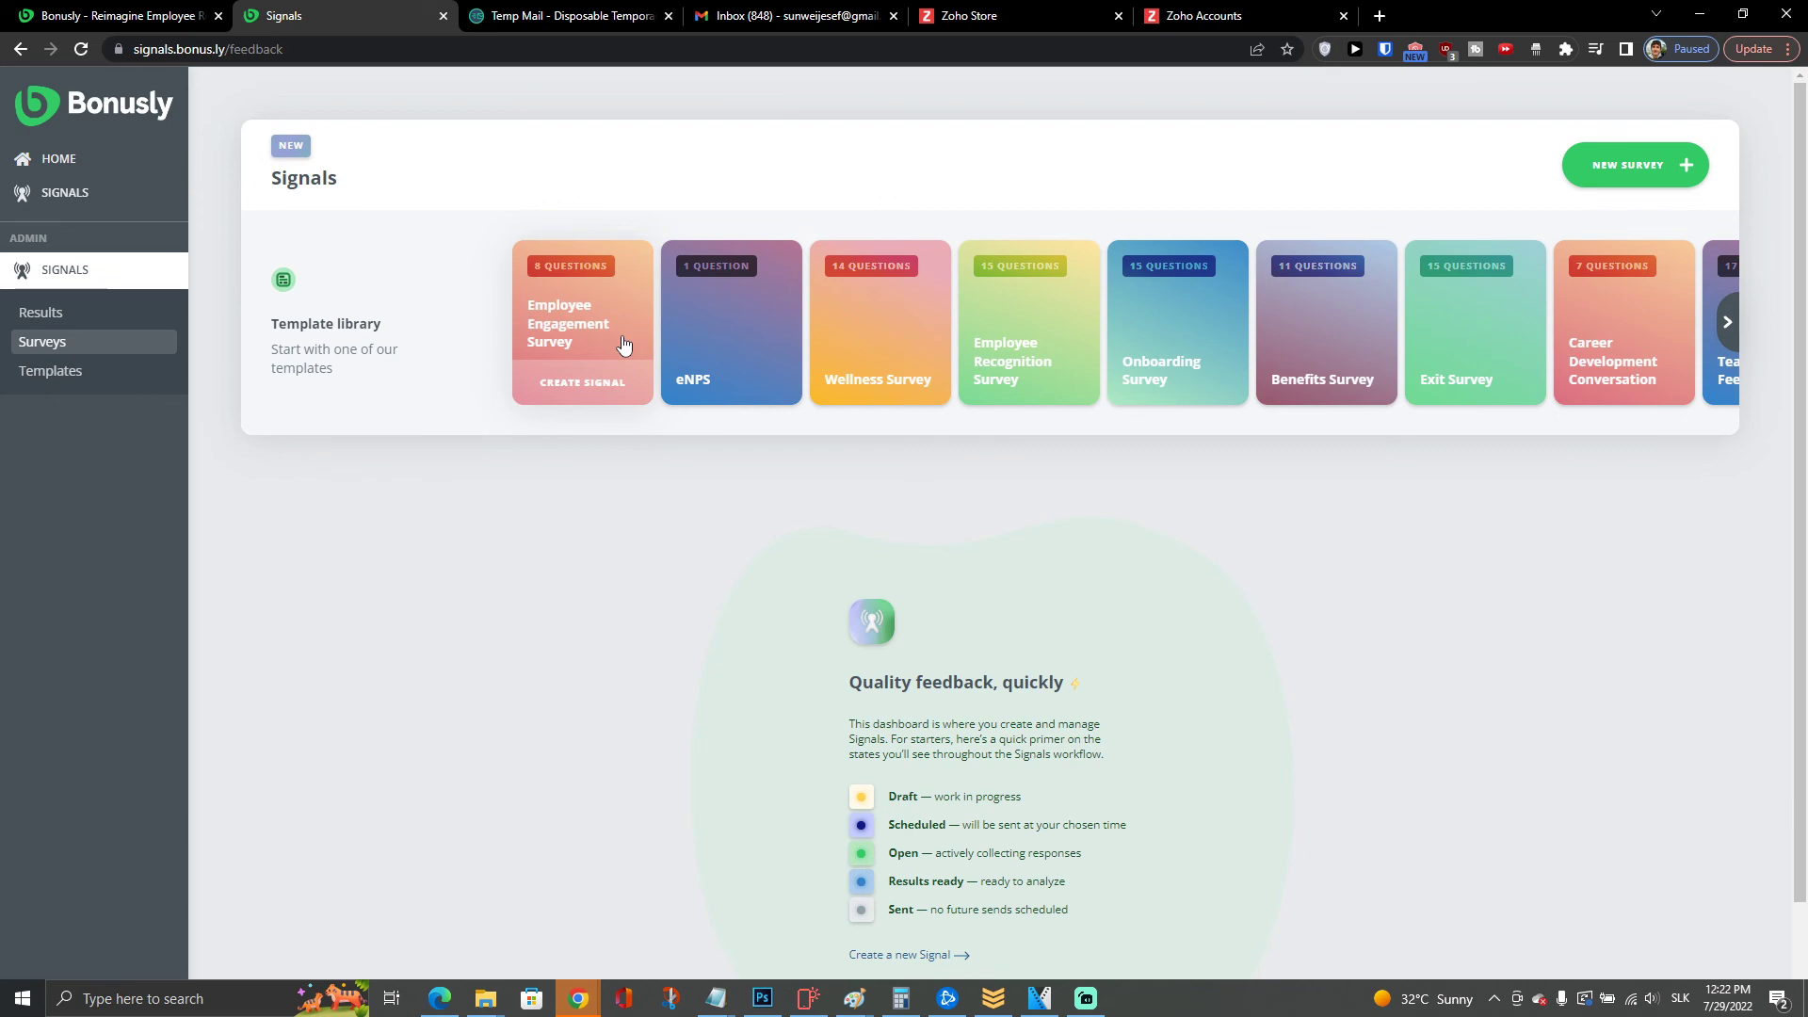
left_click(623, 345)
scroll(694, 520, "down", 2)
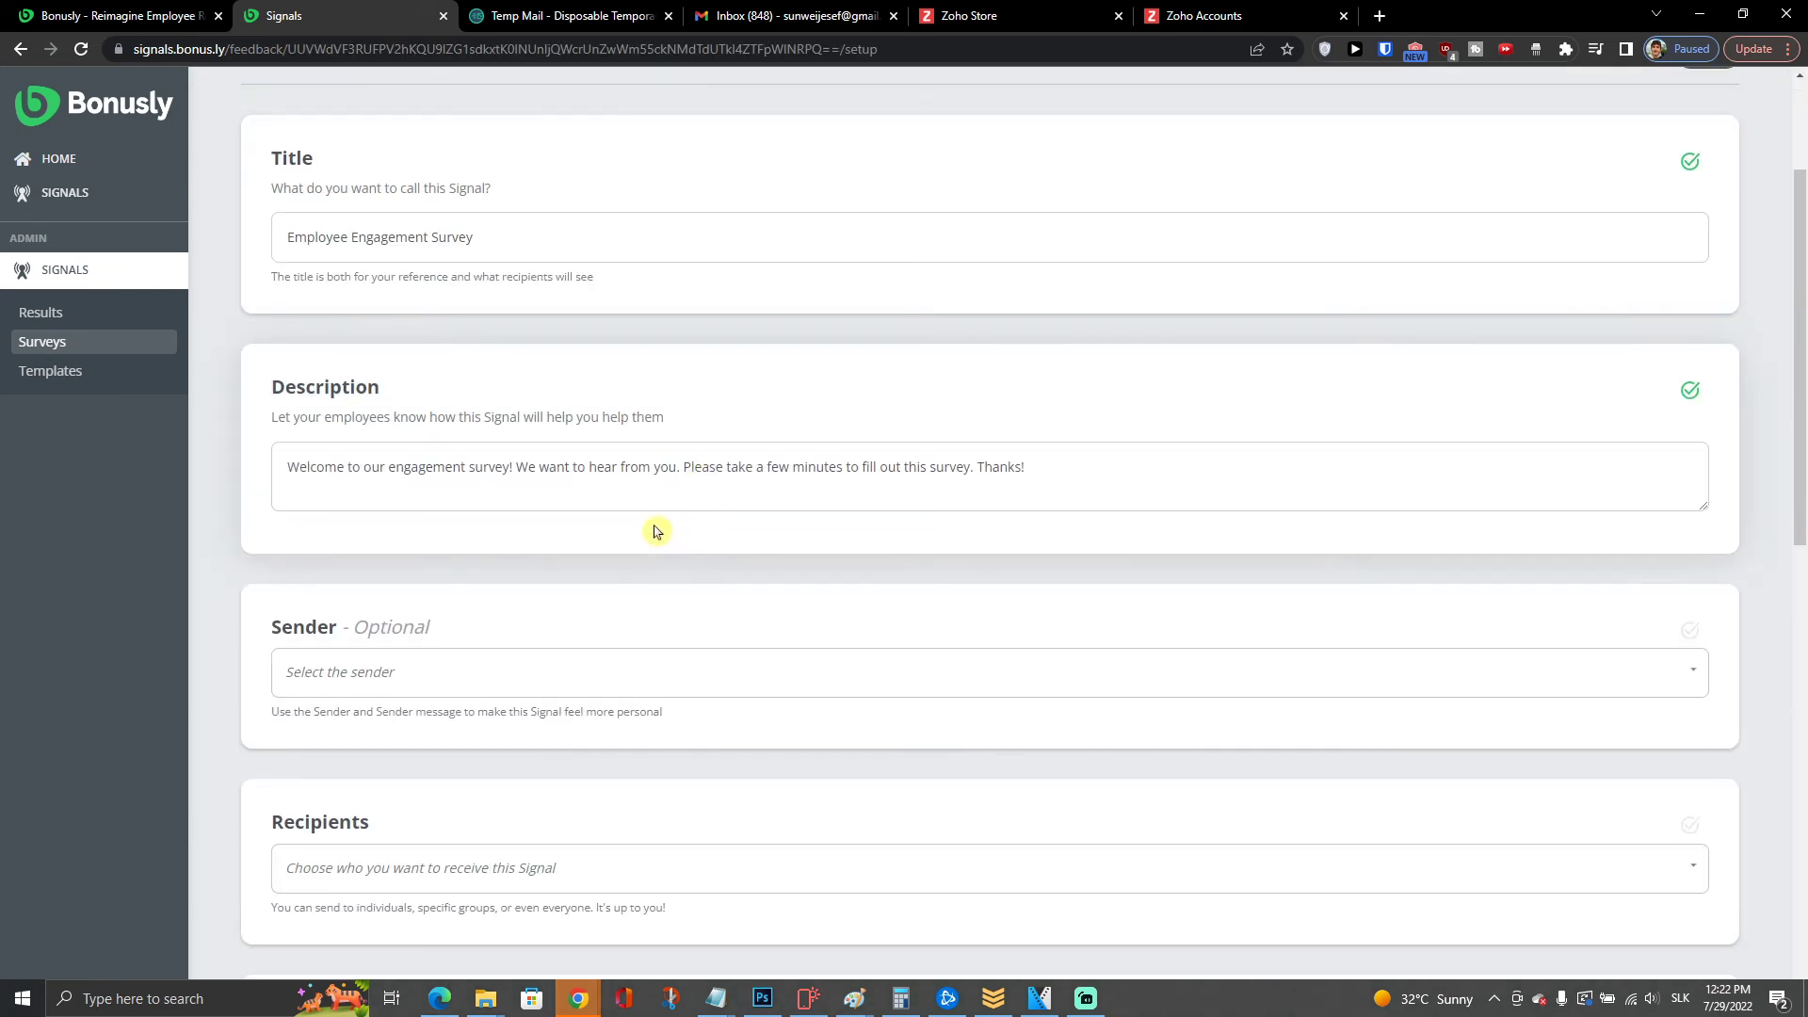
scroll(650, 533, "down", 6)
scroll(648, 537, "up", 7)
scroll(648, 542, "up", 2)
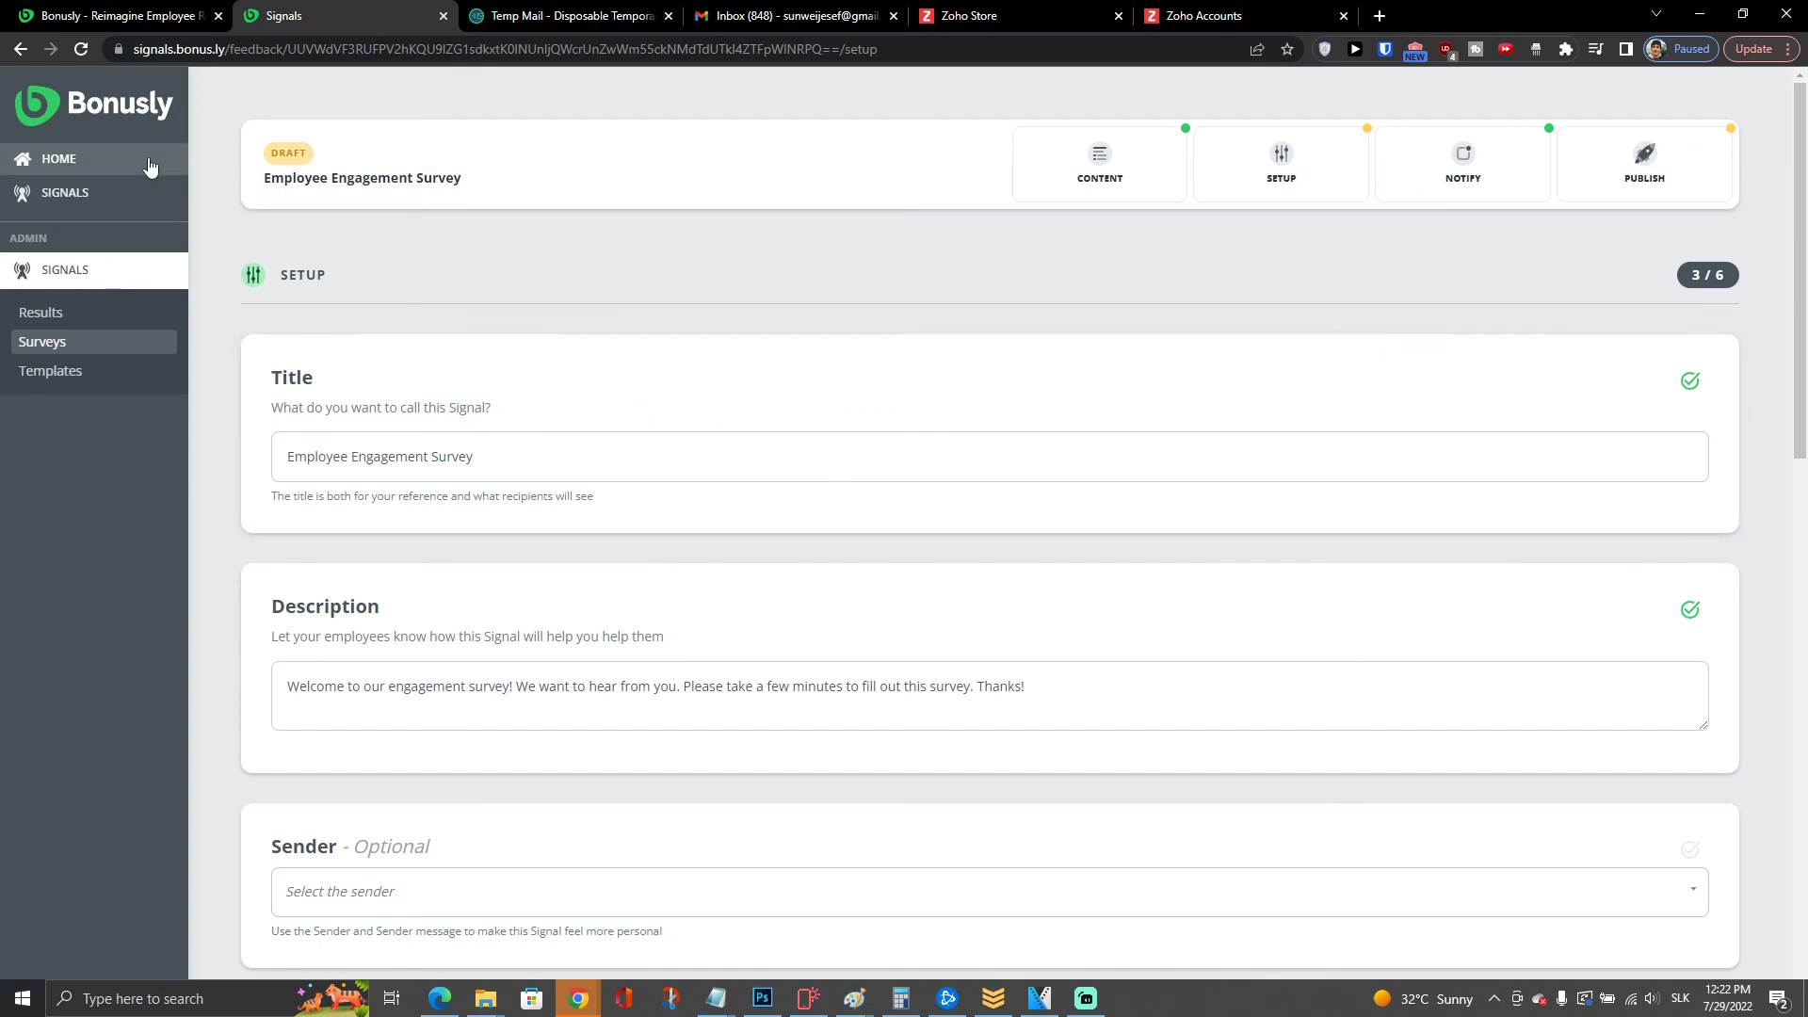
Return to the recognition home page and open the Manage page of the rewards administration.
left_click(147, 166)
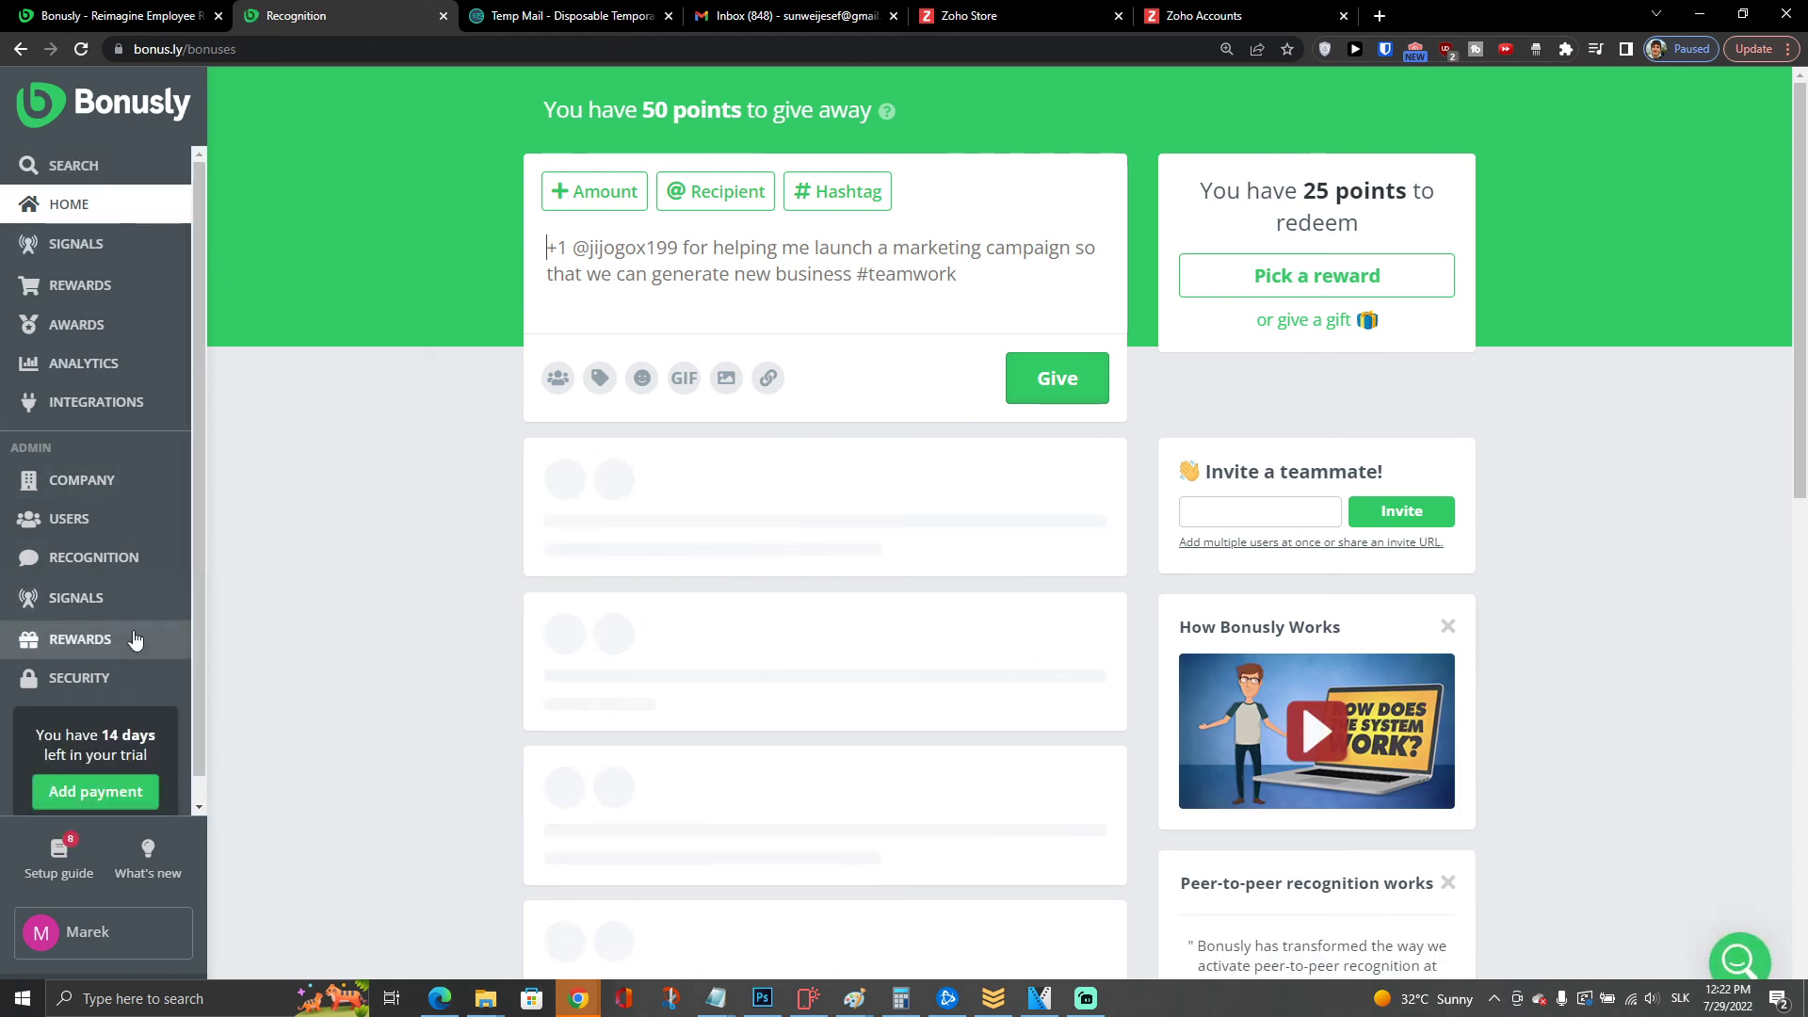
left_click(124, 636)
scroll(109, 603, "down", 2)
left_click(105, 538)
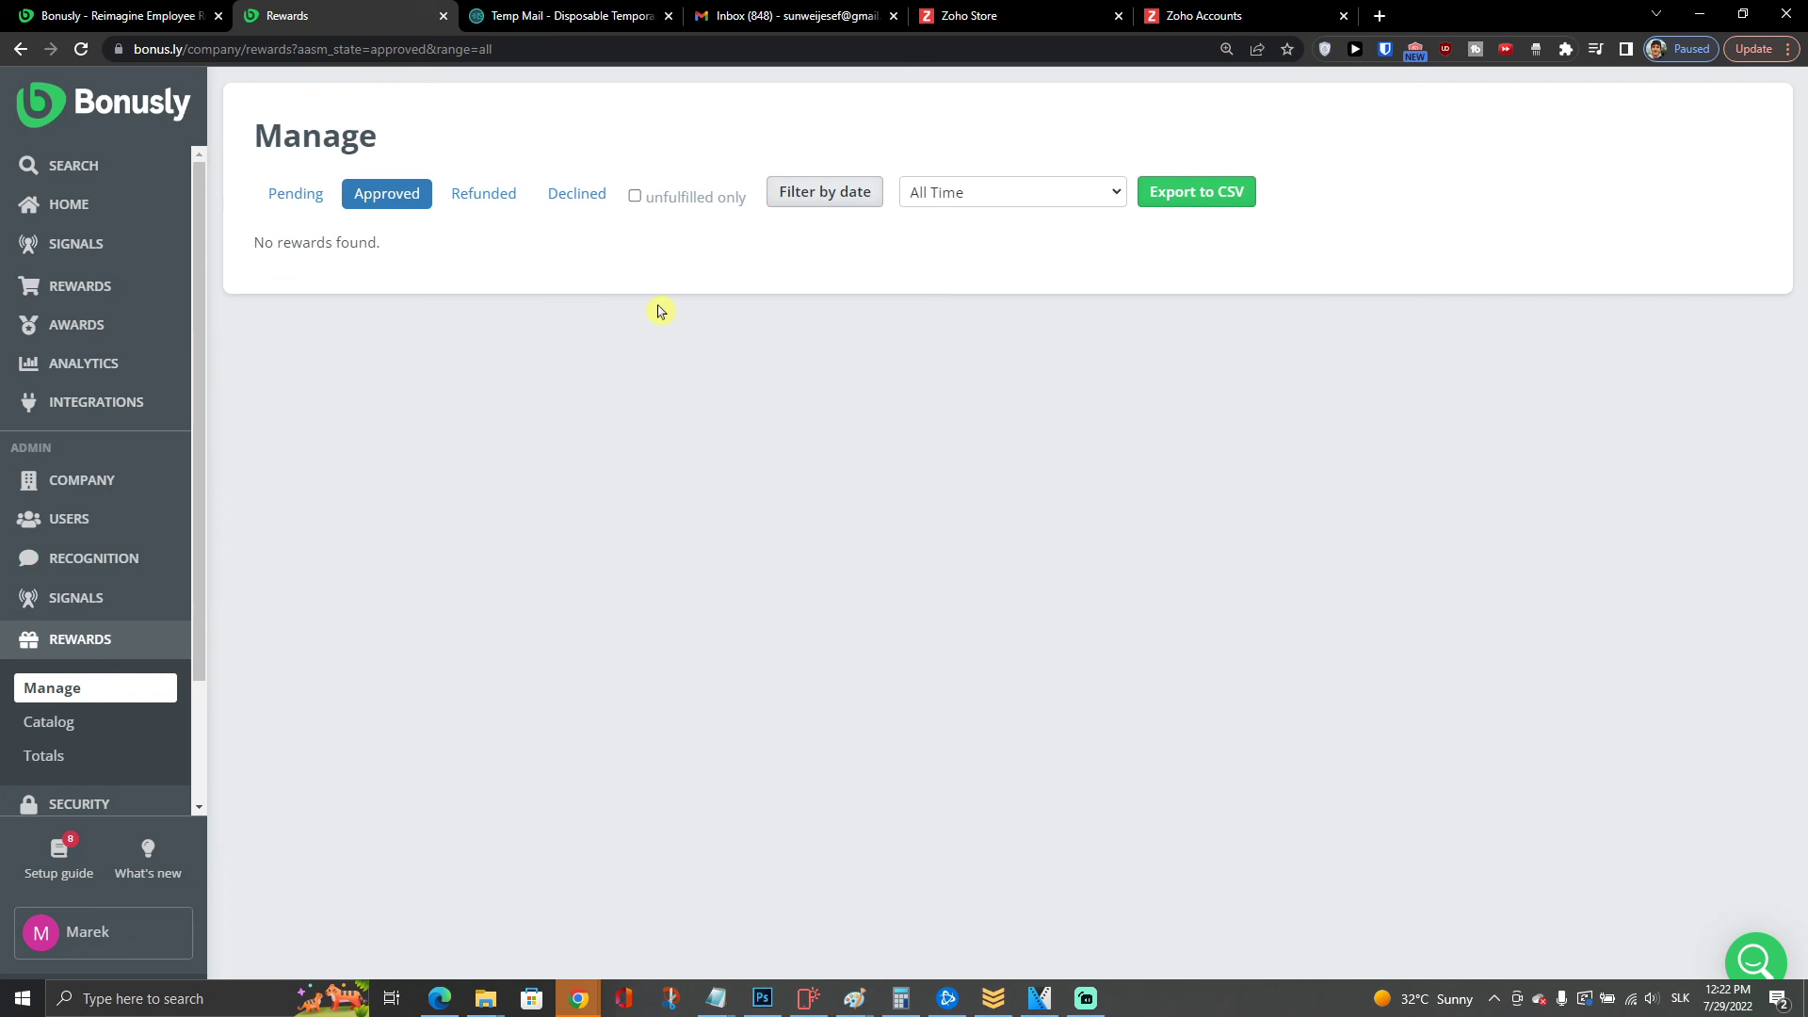
Open the employee rewards catalog and examine the PayPal - Euros reward's redemption terms and fee note.
left_click(91, 295)
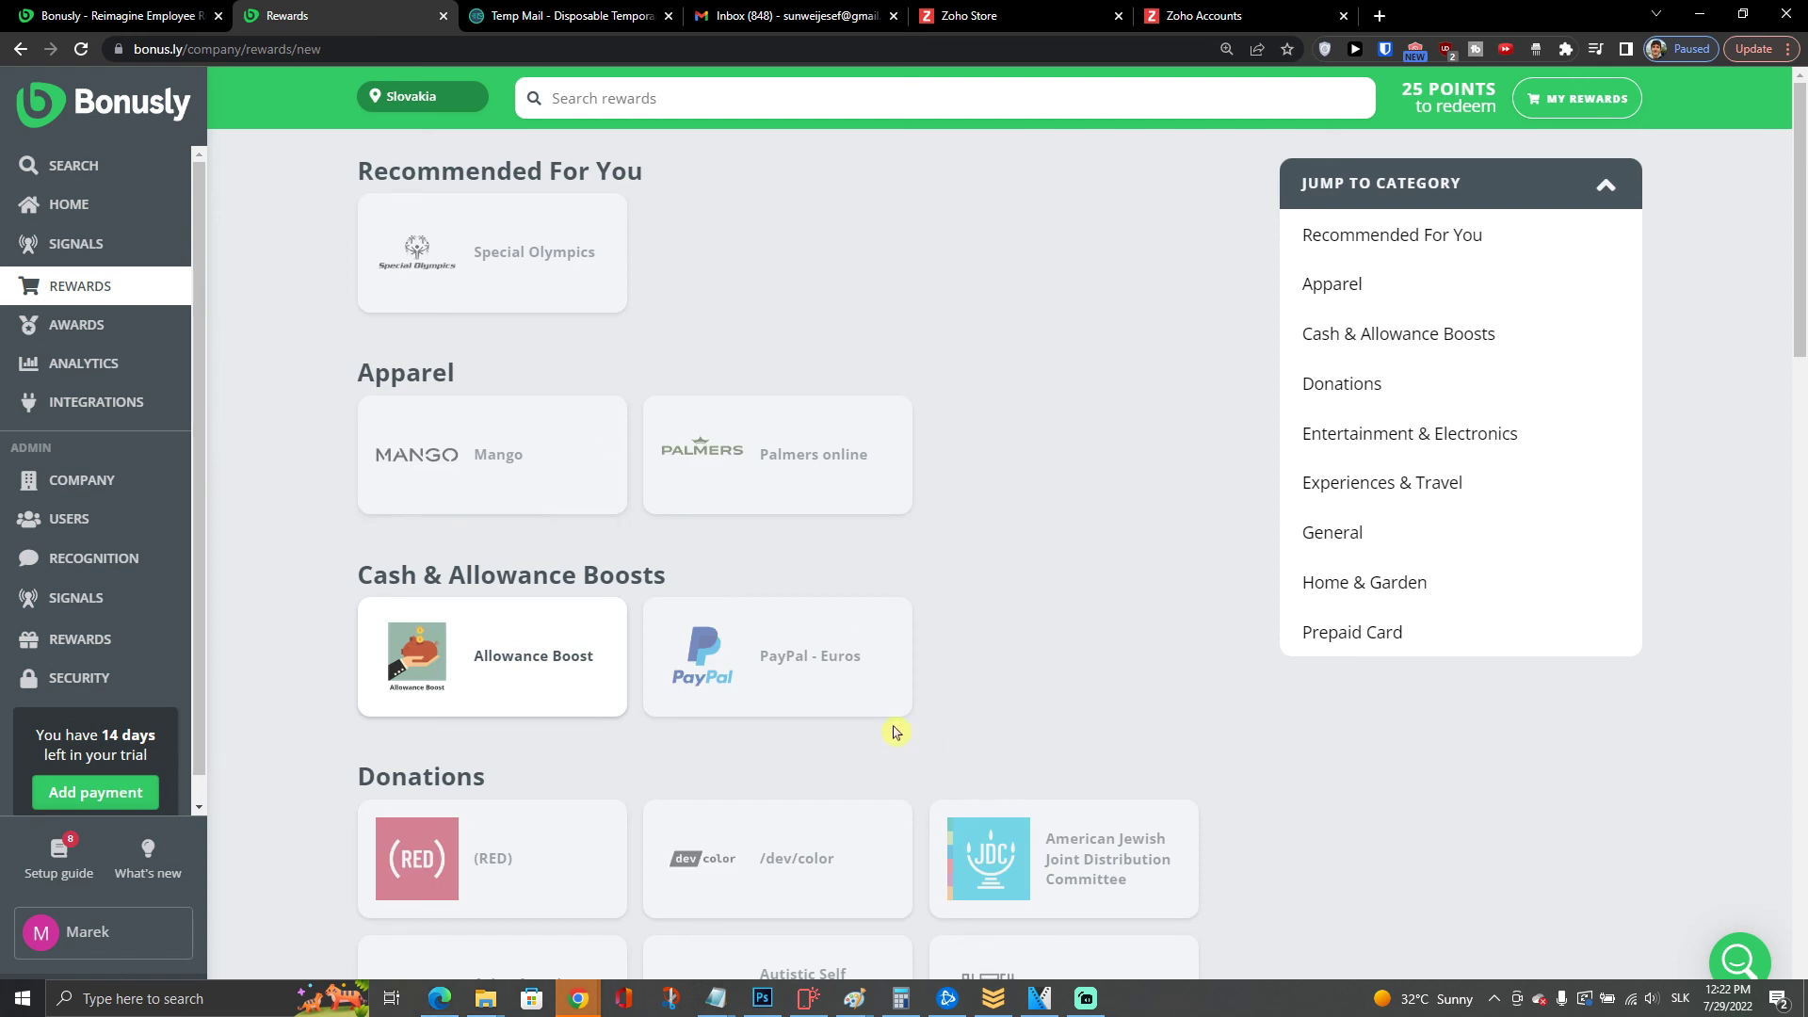
left_click(803, 671)
triple_click(1394, 642)
left_click(1344, 667)
scroll(1344, 666, "down", 2)
left_click_drag(1359, 750, 1579, 851)
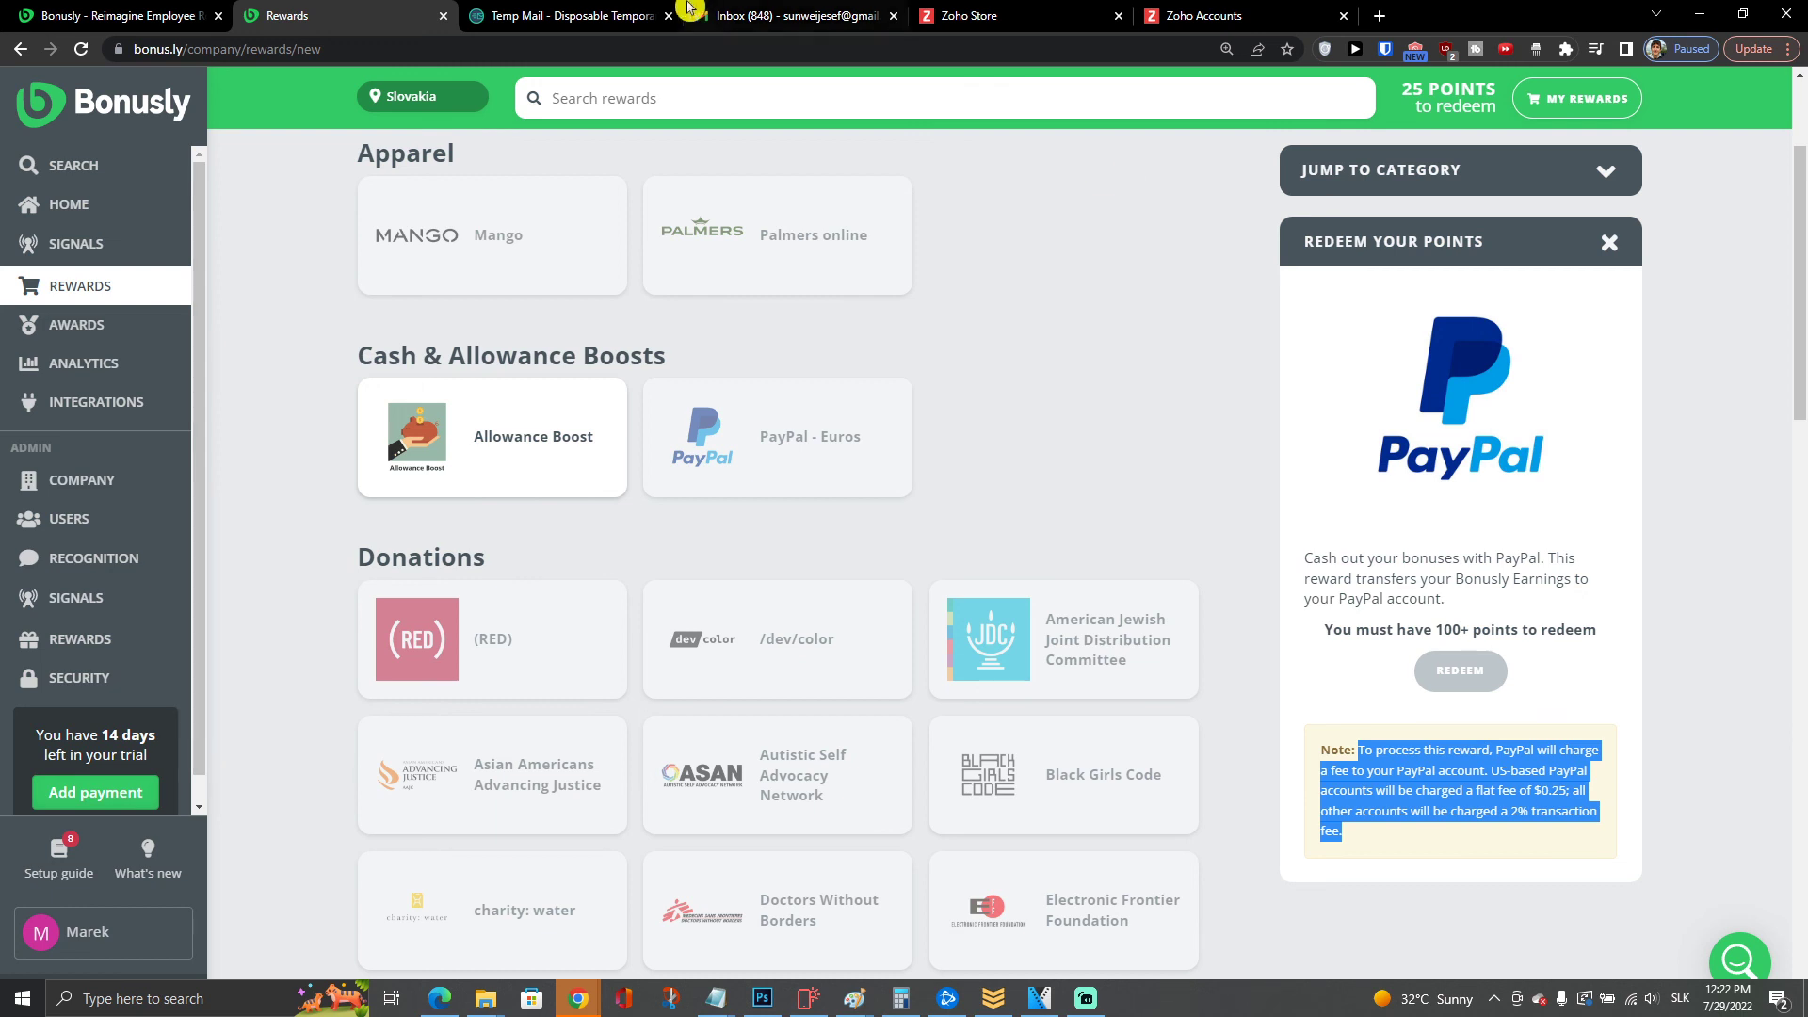
scroll(803, 480, "down", 2)
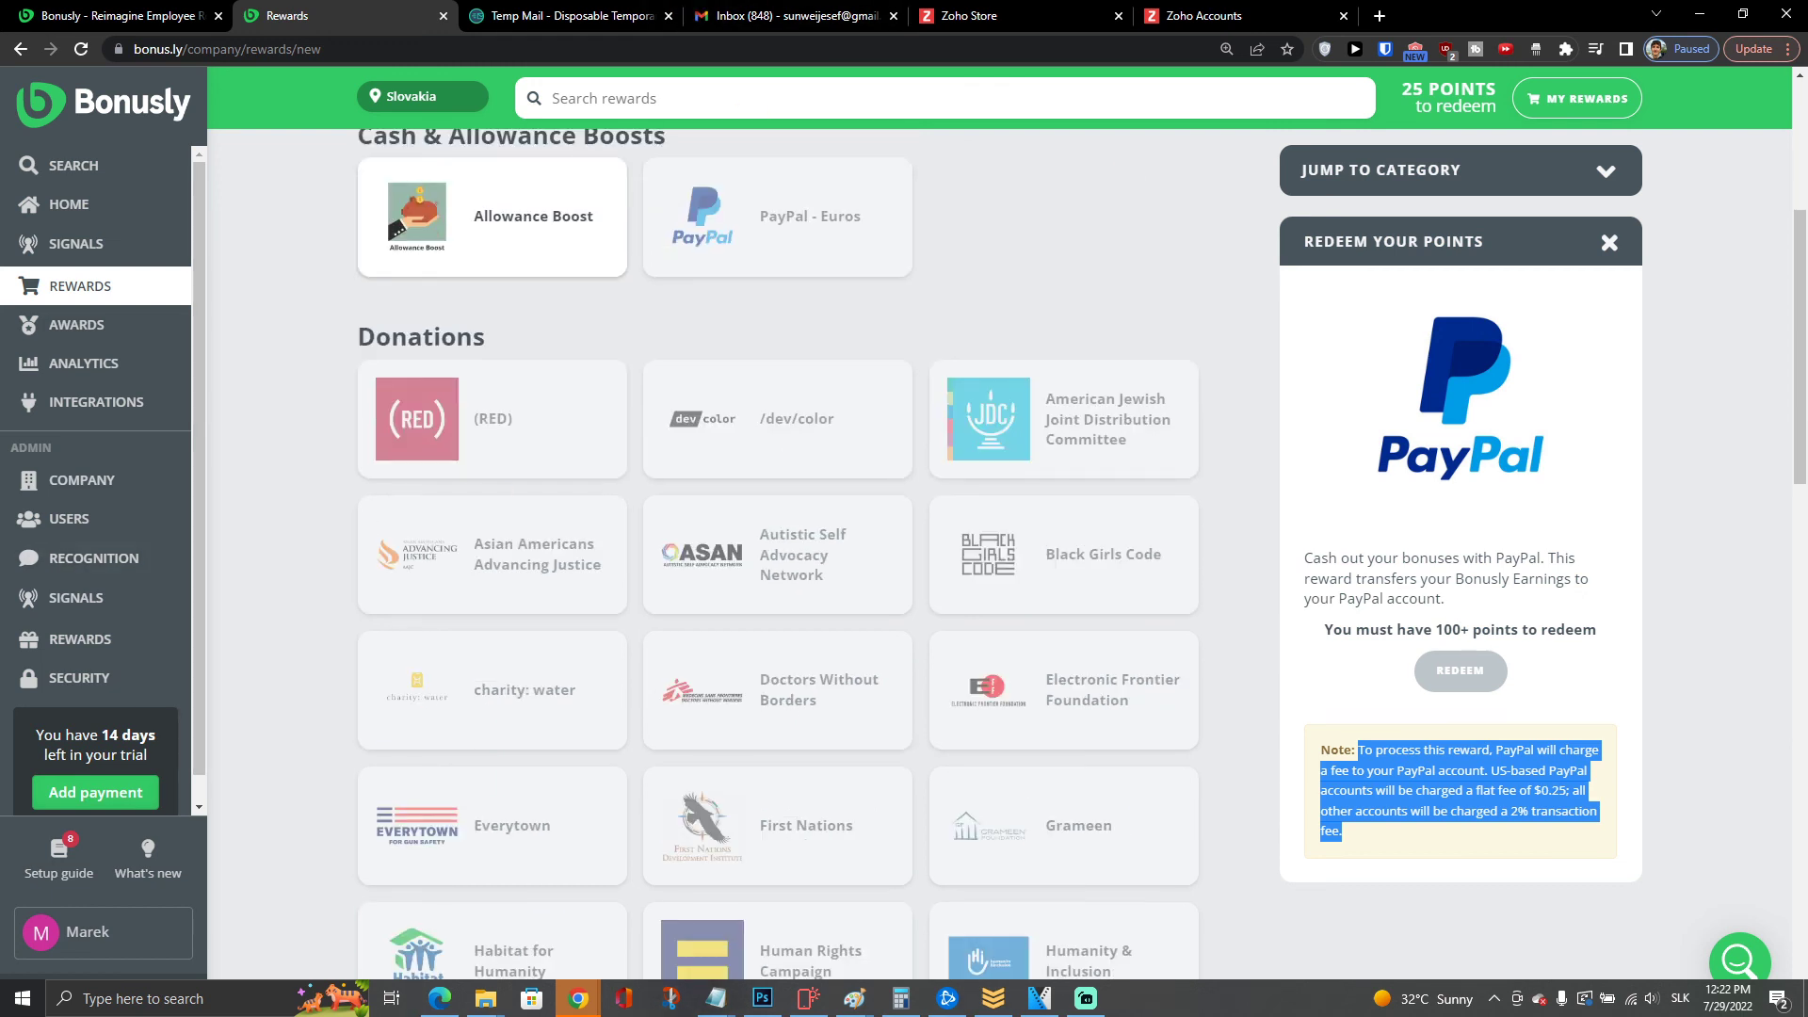